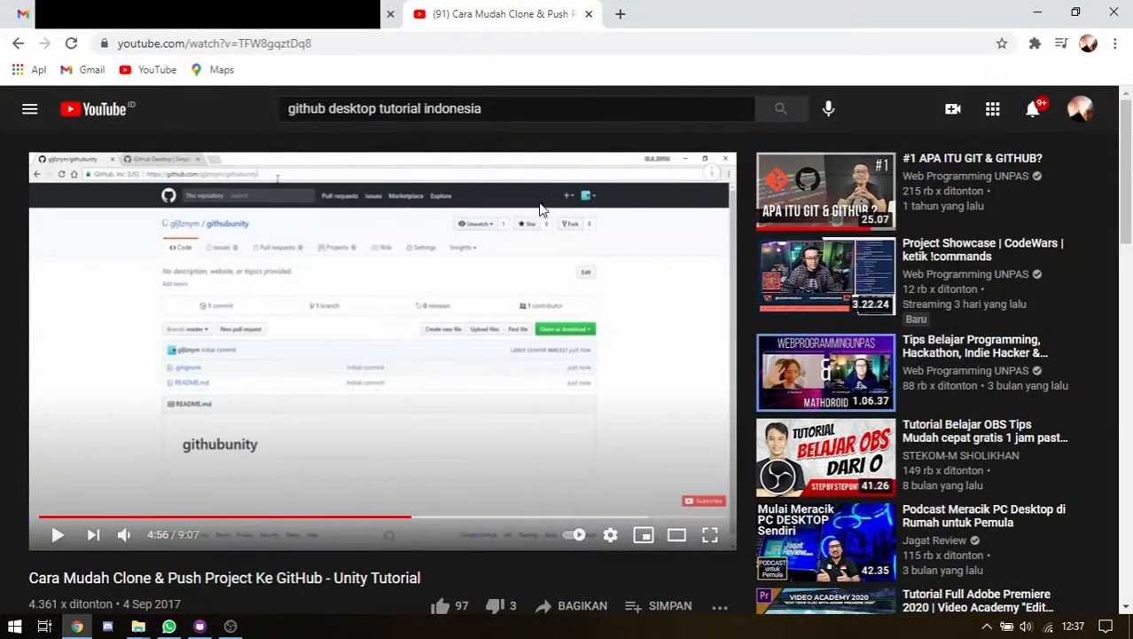
# Open a new browser tab and load github.com
pyautogui.click(161, 19)
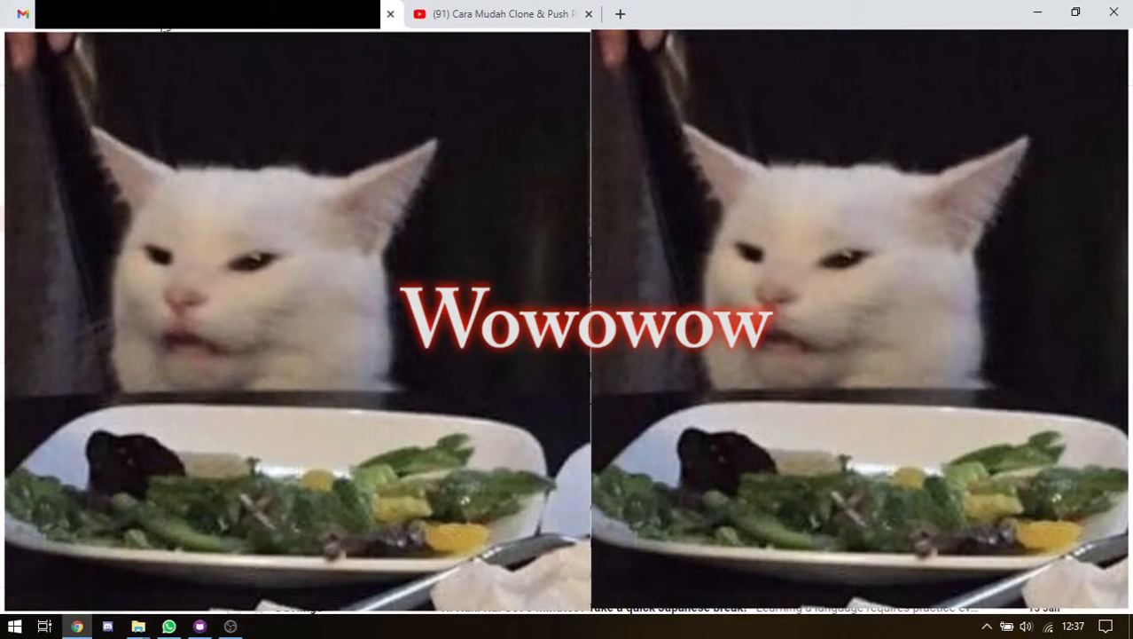
pyautogui.click(620, 13)
pyautogui.write('gti')
pyautogui.press('BackSpace')
pyautogui.press('BackSpace')
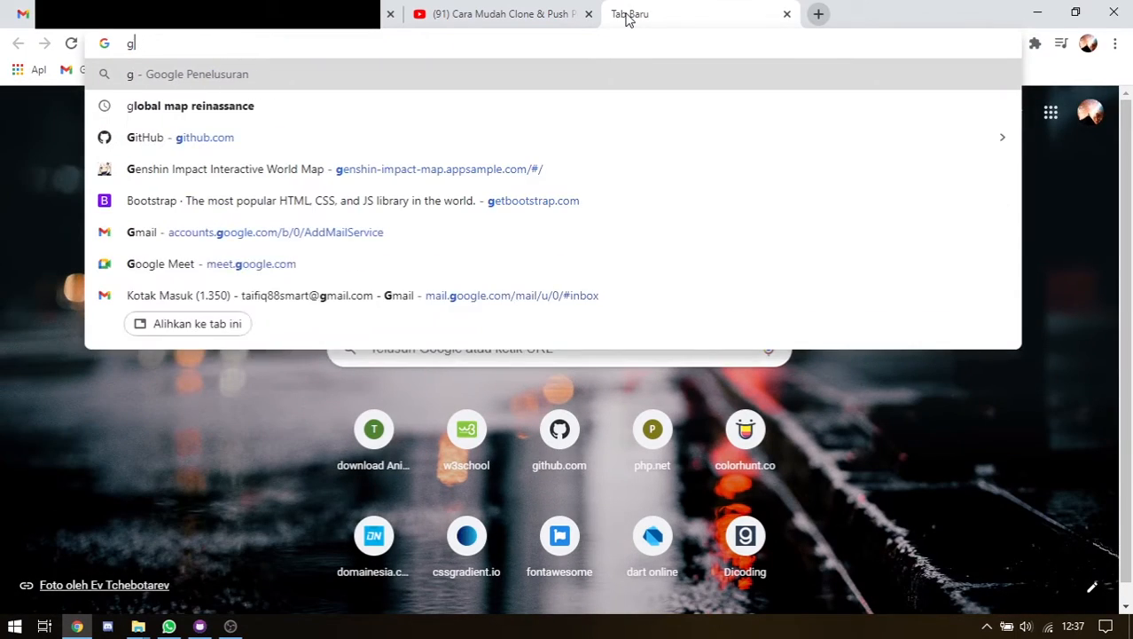
pyautogui.write('ithub')
pyautogui.press('Return')
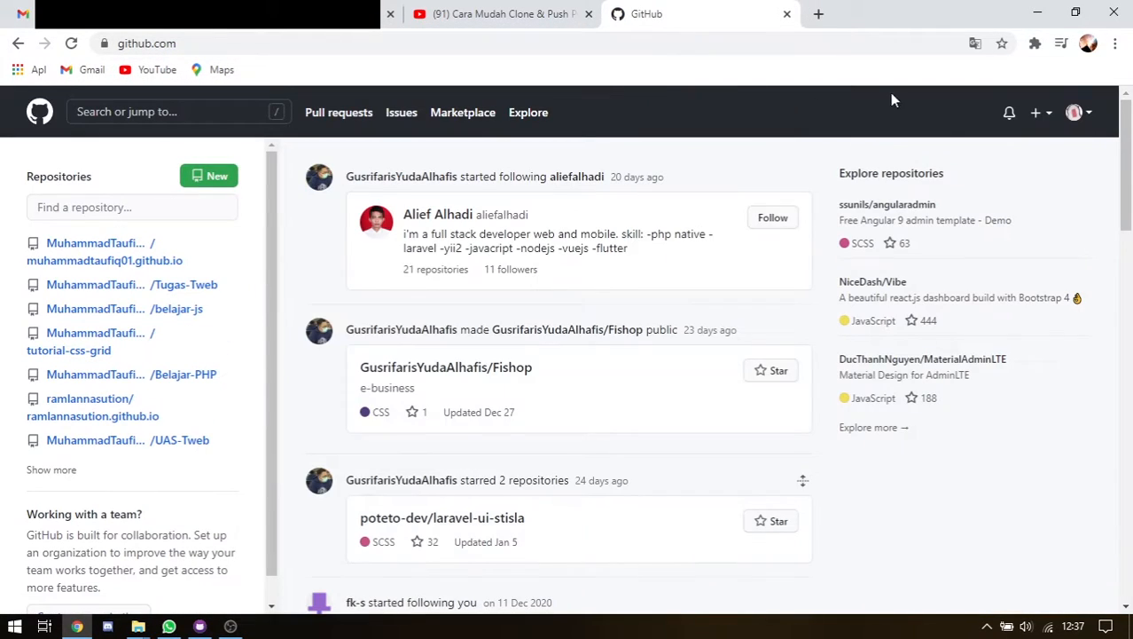
# Open UAS-Tweb from Your repositories in the account menu and open its Settings page
pyautogui.click(1075, 112)
pyautogui.click(985, 258)
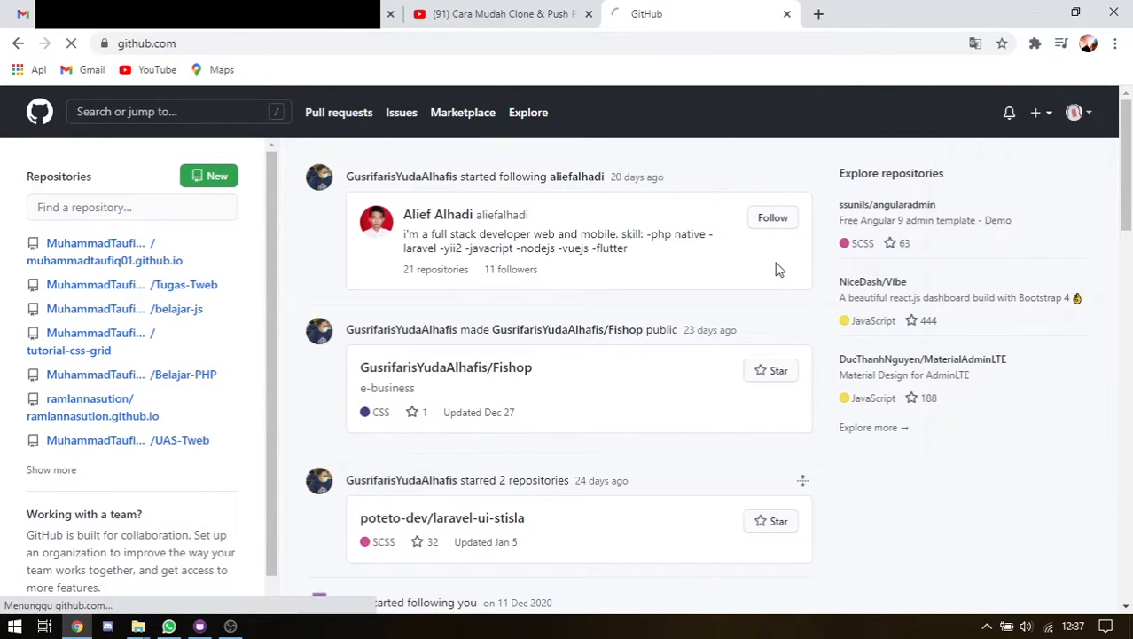
pyautogui.scroll(-2, 377, 248)
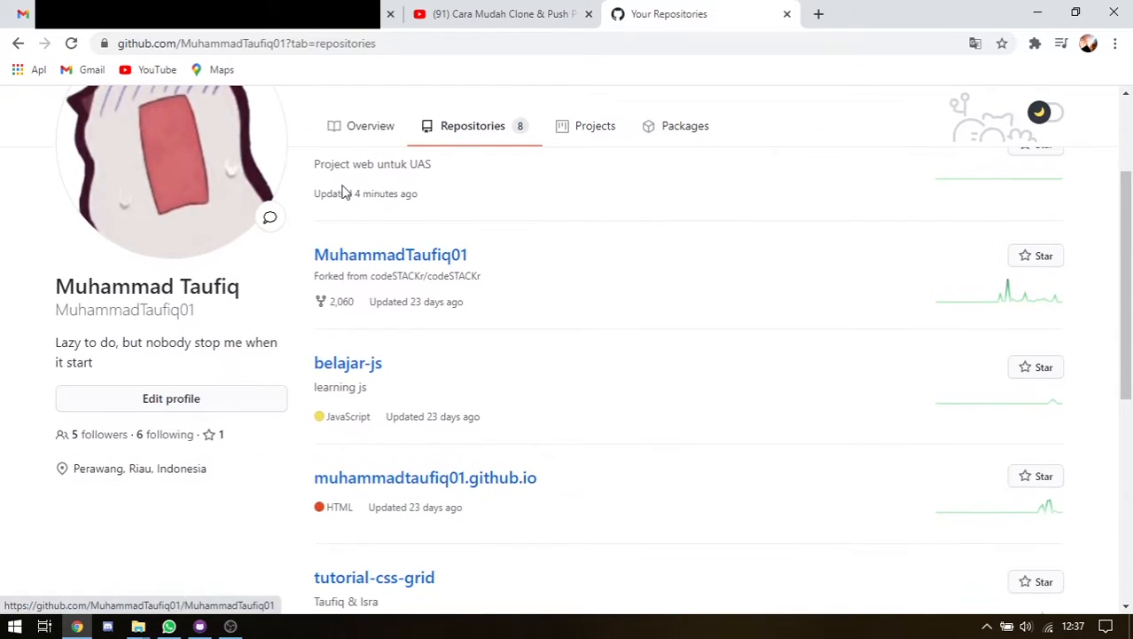
pyautogui.scroll(2, 344, 190)
pyautogui.click(368, 307)
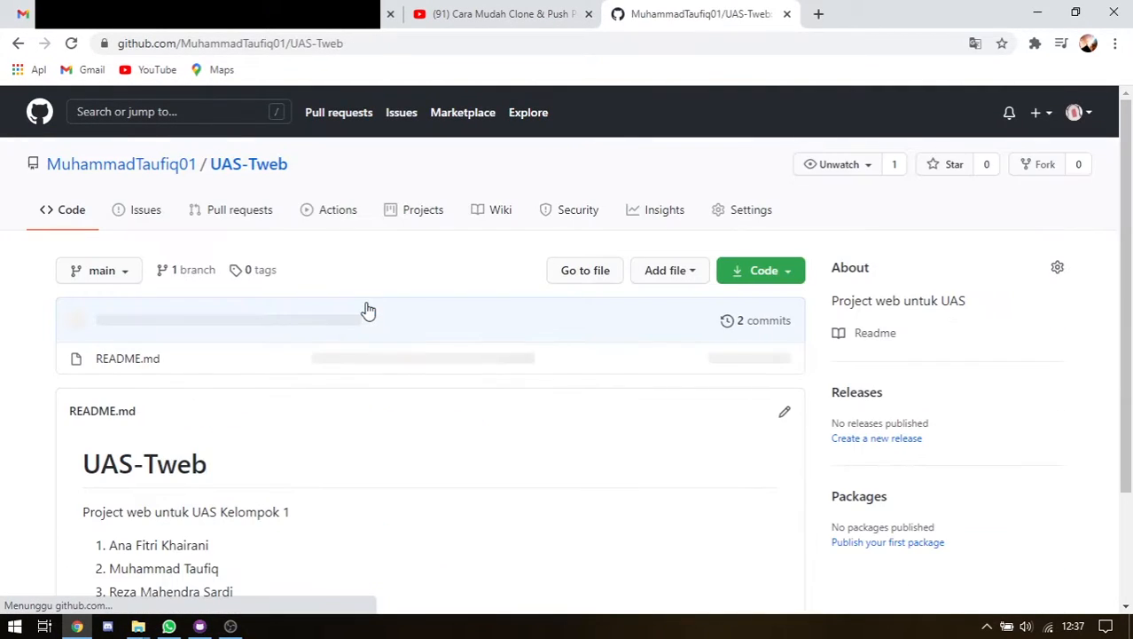
pyautogui.click(750, 212)
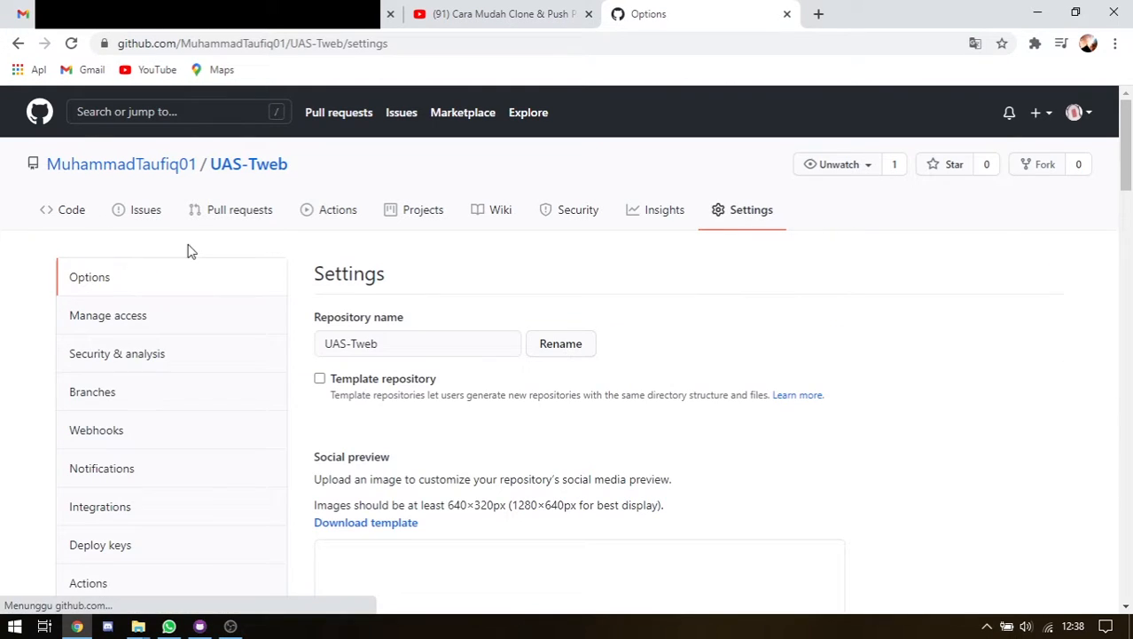
# Open UAS-Tweb's Manage access page and highlight entries in the collaborator list
pyautogui.click(113, 321)
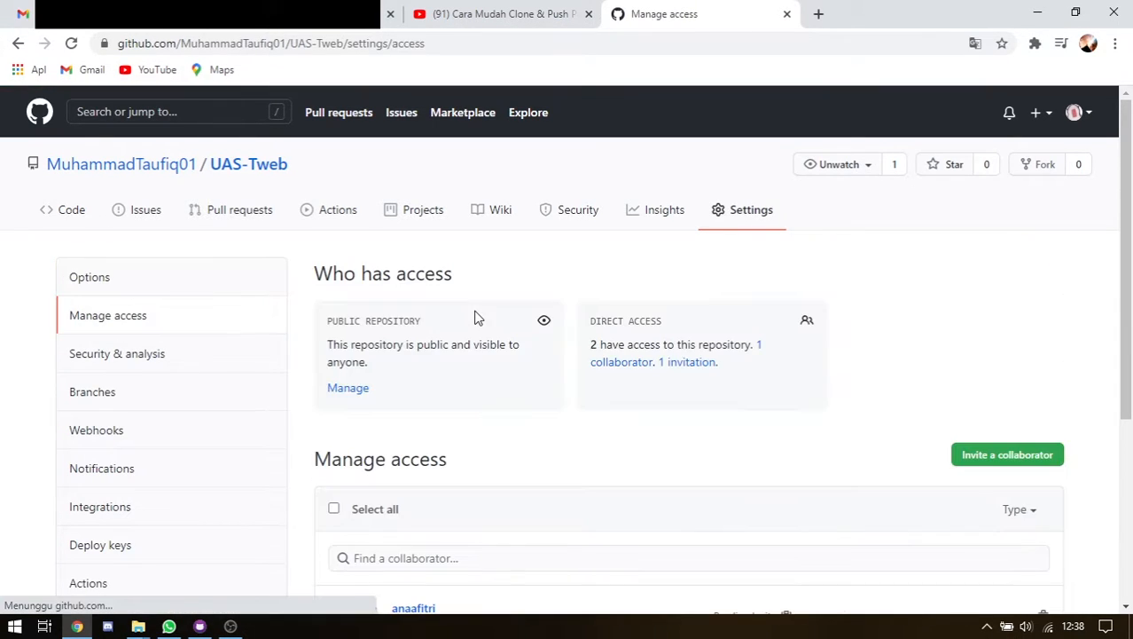
pyautogui.scroll(-4, 476, 317)
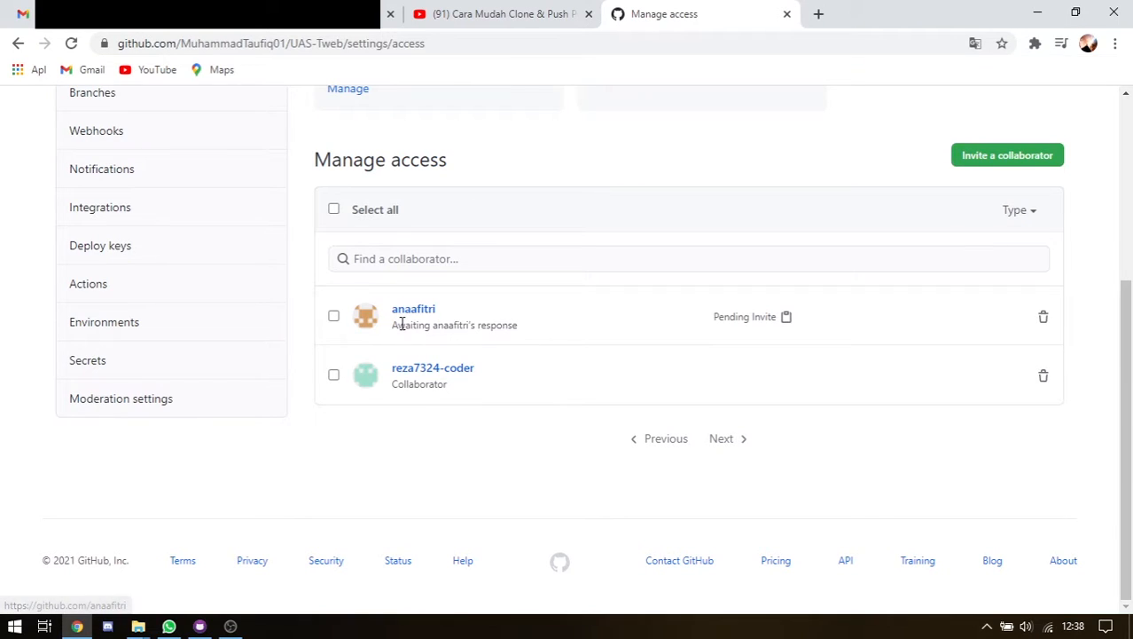
pyautogui.moveTo(396, 325); pyautogui.dragTo(493, 325)
pyautogui.click(536, 306)
pyautogui.scroll(1, 550, 299)
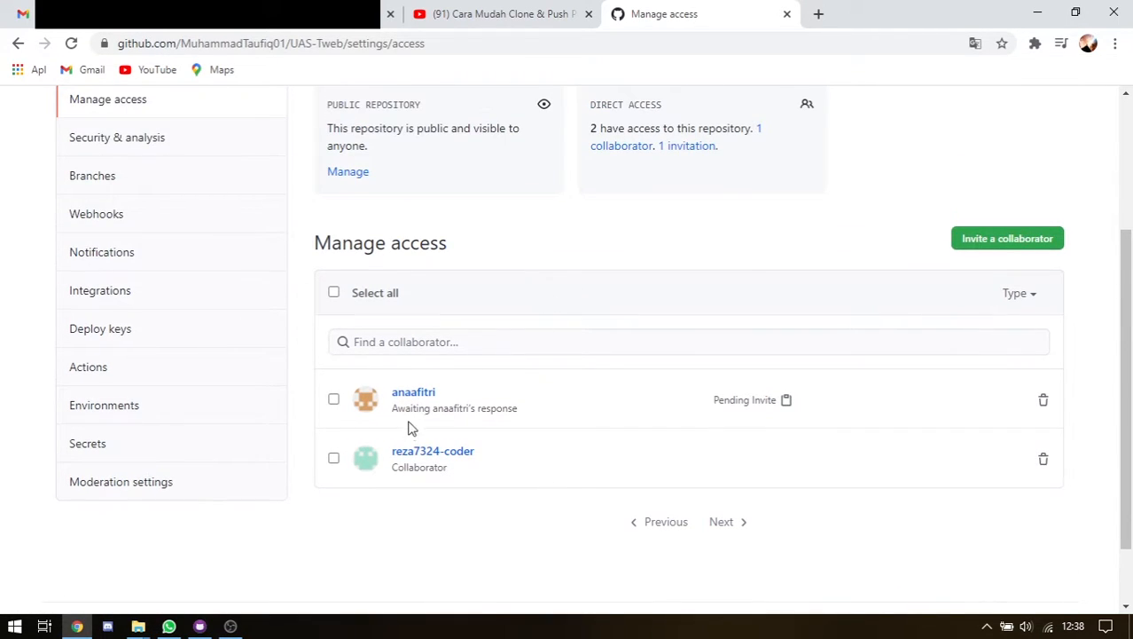
pyautogui.moveTo(401, 469); pyautogui.dragTo(458, 474)
pyautogui.click(626, 370)
# Scroll through the page listing one collaborator and one pending invitation
pyautogui.scroll(2, 623, 364)
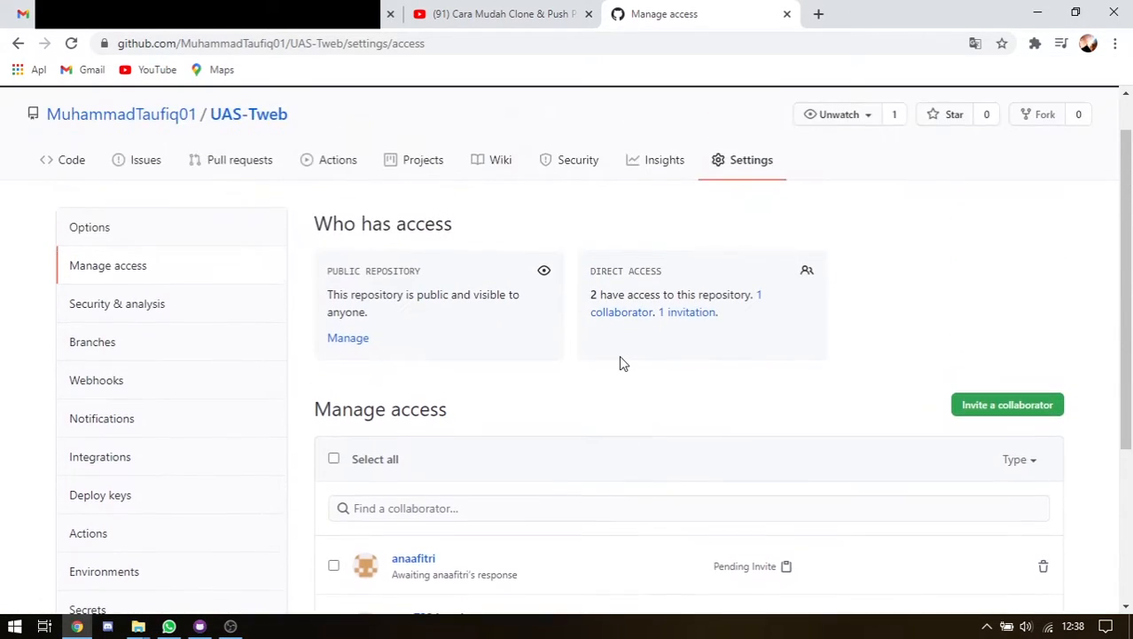
pyautogui.scroll(-1, 623, 360)
pyautogui.scroll(1, 612, 346)
pyautogui.scroll(1, 204, 187)
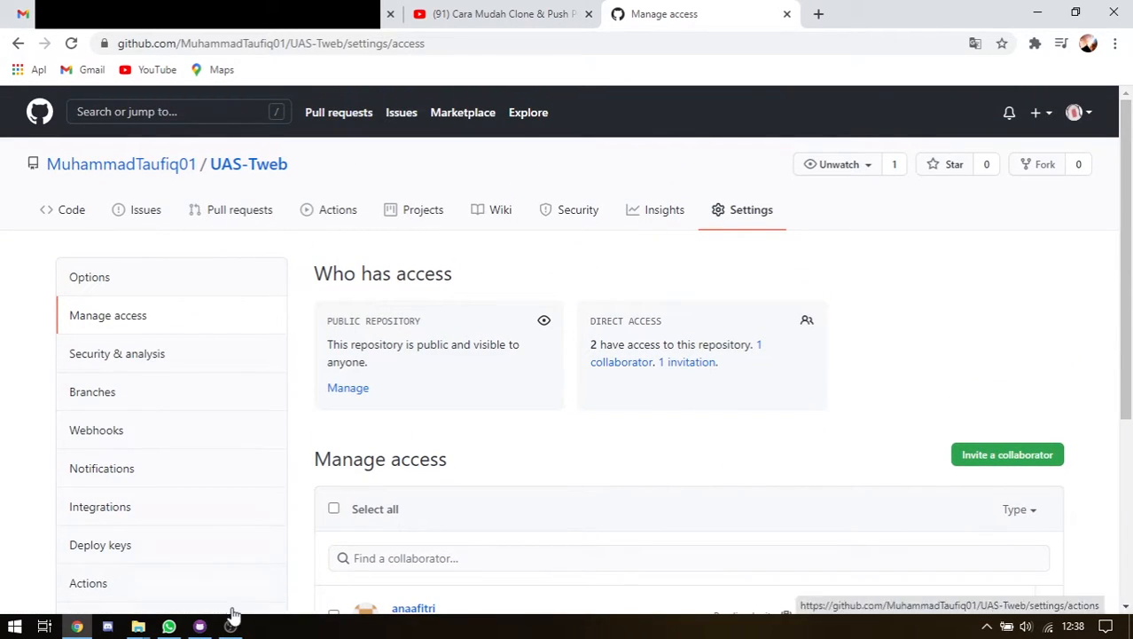
pyautogui.scroll(-3, 556, 493)
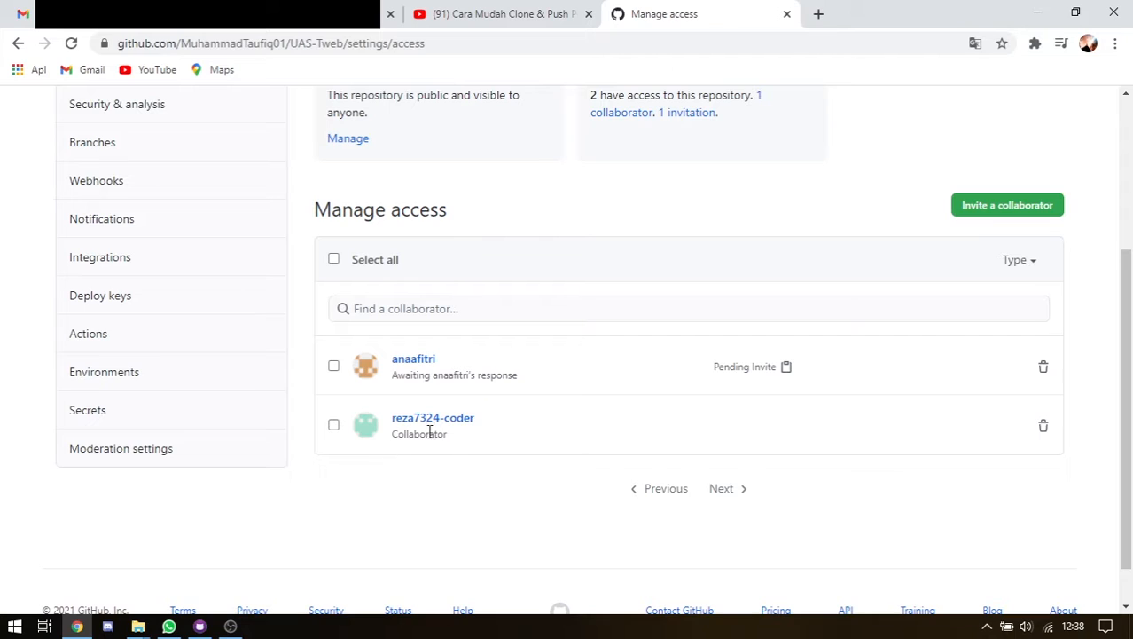
pyautogui.scroll(2, 347, 228)
pyautogui.scroll(1, 115, 183)
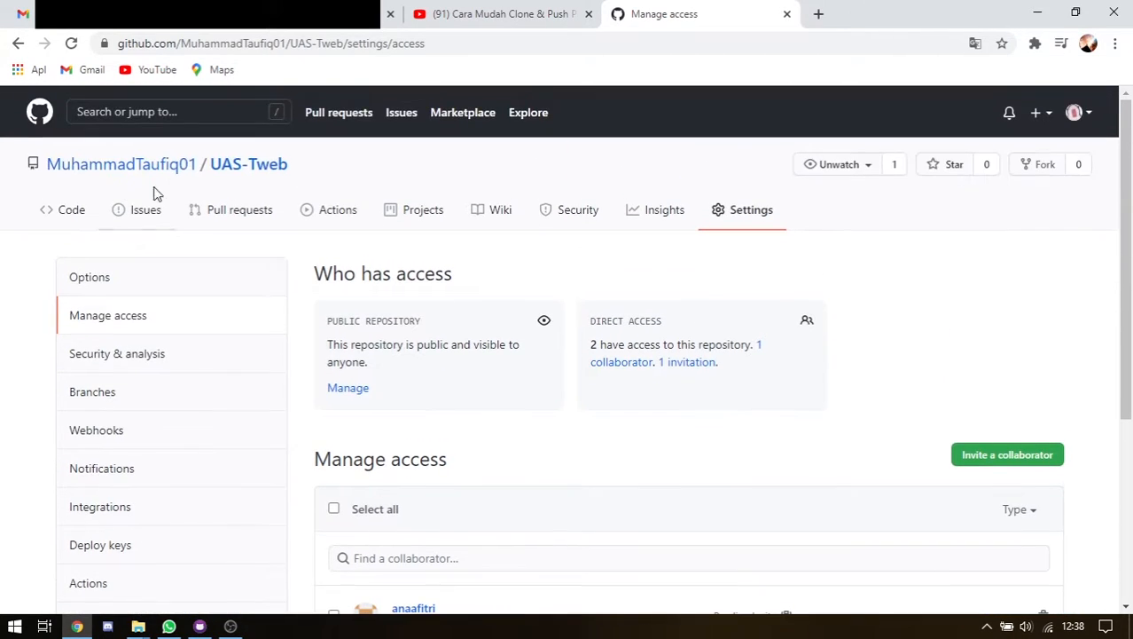
# Bring GitHub Desktop forward and look through its Current repository list of local repositories
pyautogui.moveTo(200, 625)
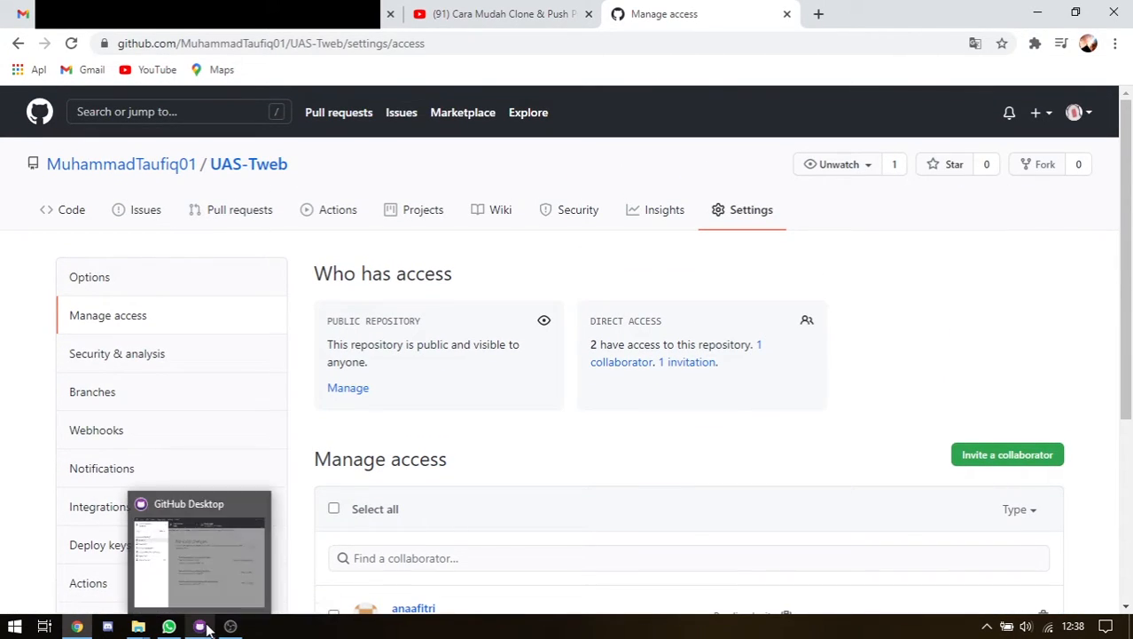
pyautogui.click(216, 581)
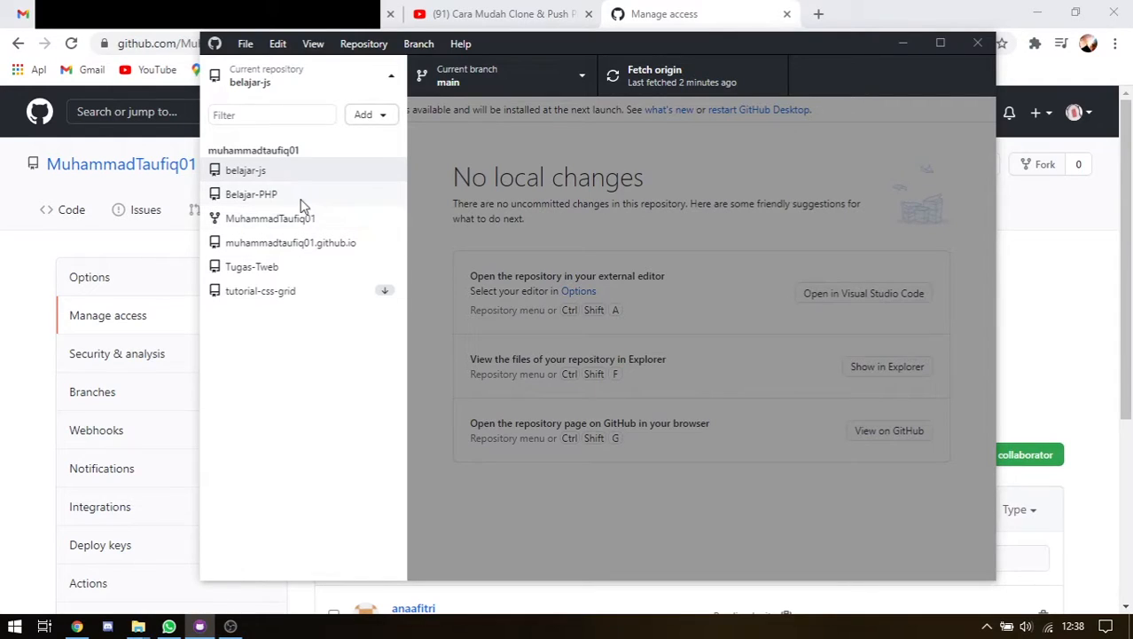
pyautogui.click(391, 76)
pyautogui.click(390, 76)
pyautogui.click(390, 77)
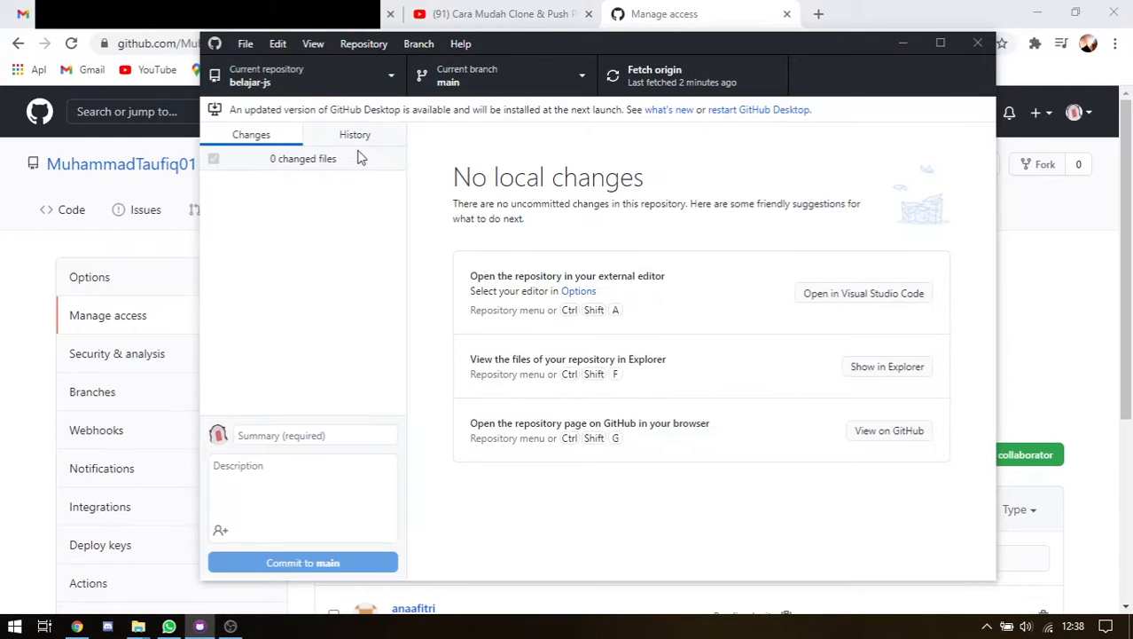
pyautogui.click(395, 76)
pyautogui.click(322, 368)
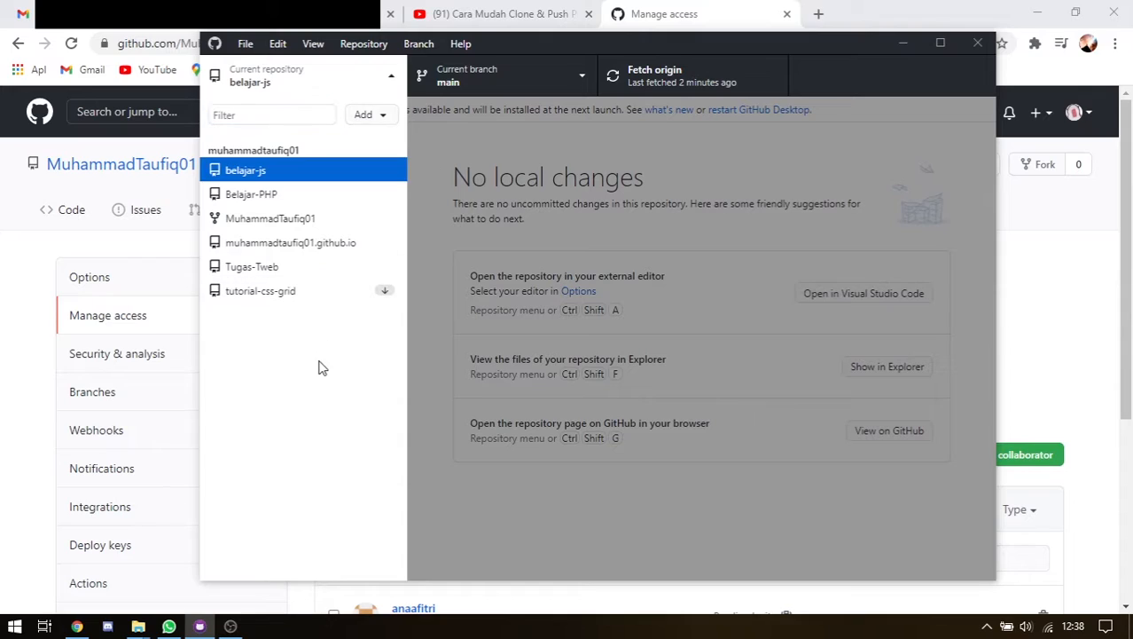
pyautogui.click(440, 138)
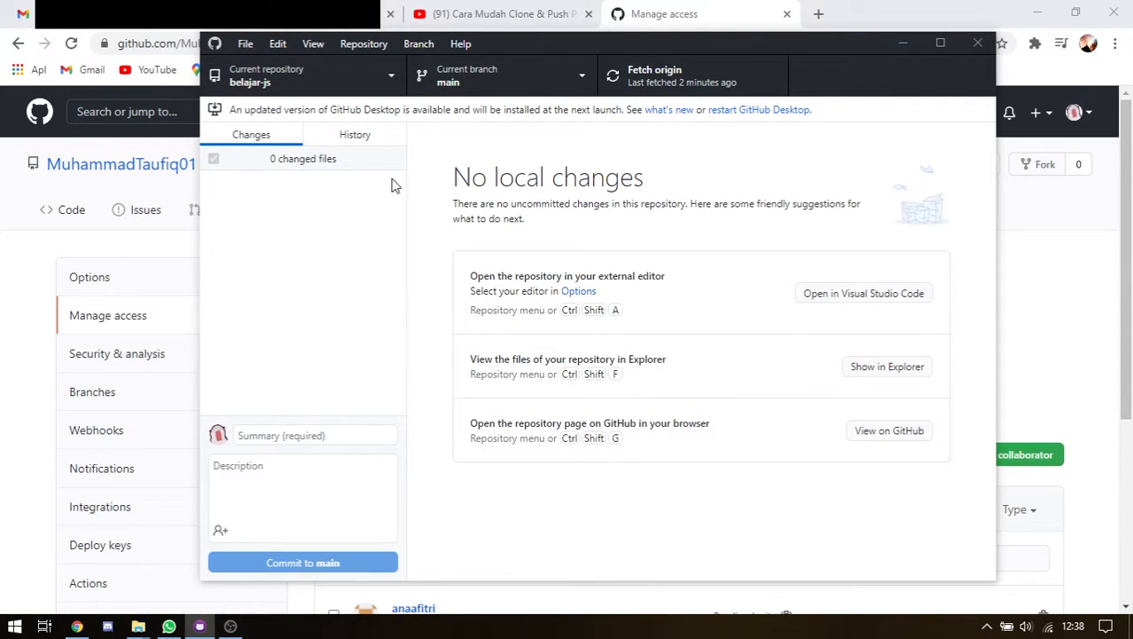
# Reopen the repository list and reveal the Add options: clone, create new, or add existing
pyautogui.click(388, 80)
pyautogui.click(395, 81)
pyautogui.click(394, 81)
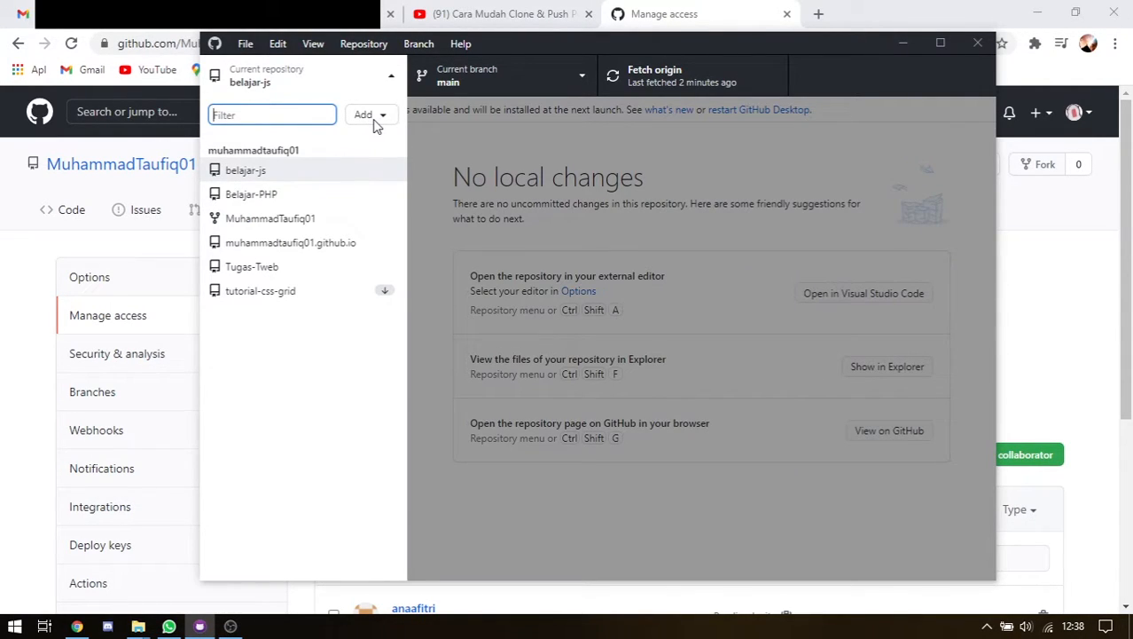
pyautogui.click(372, 115)
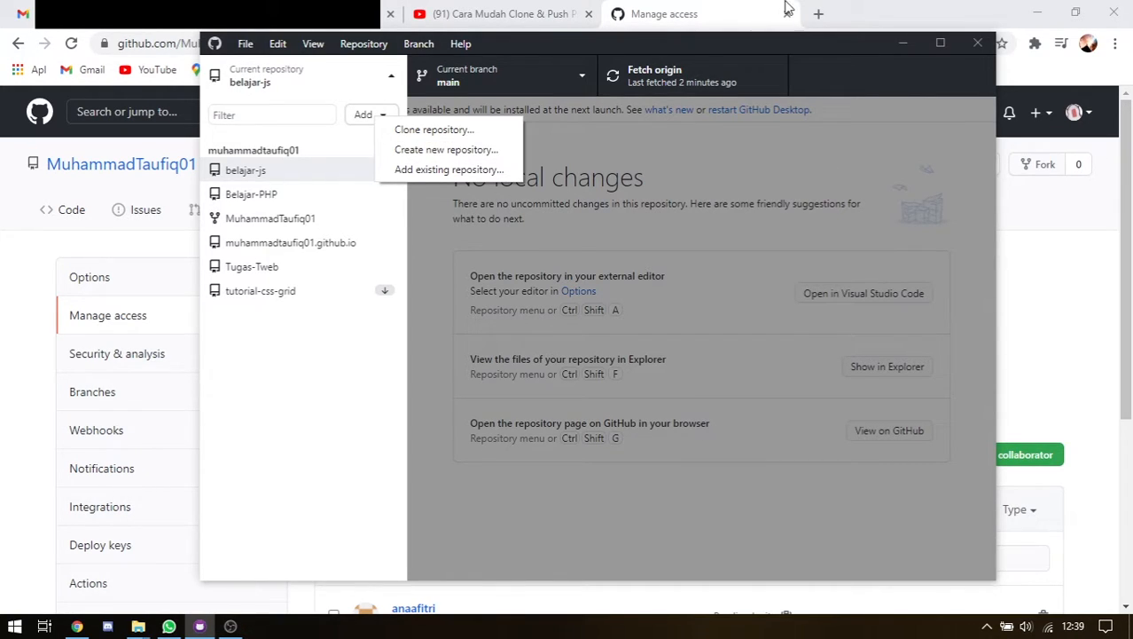
# Choose Clone repository from the Add menu, opening the dialog with local path E:\github repo
pyautogui.click(743, 23)
pyautogui.click(200, 626)
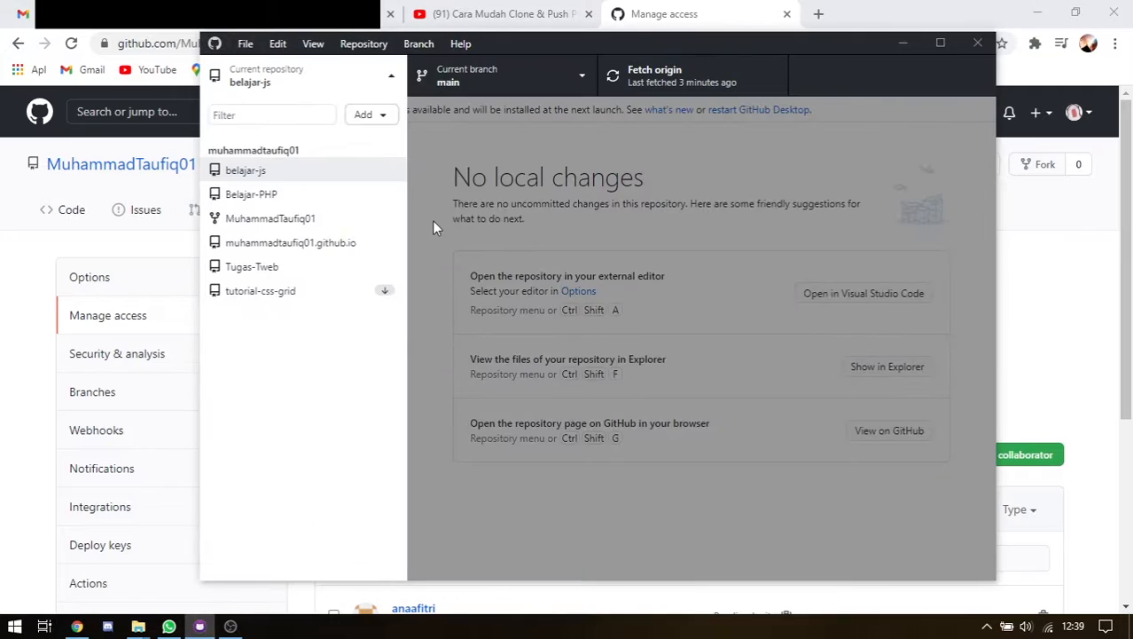
pyautogui.click(376, 118)
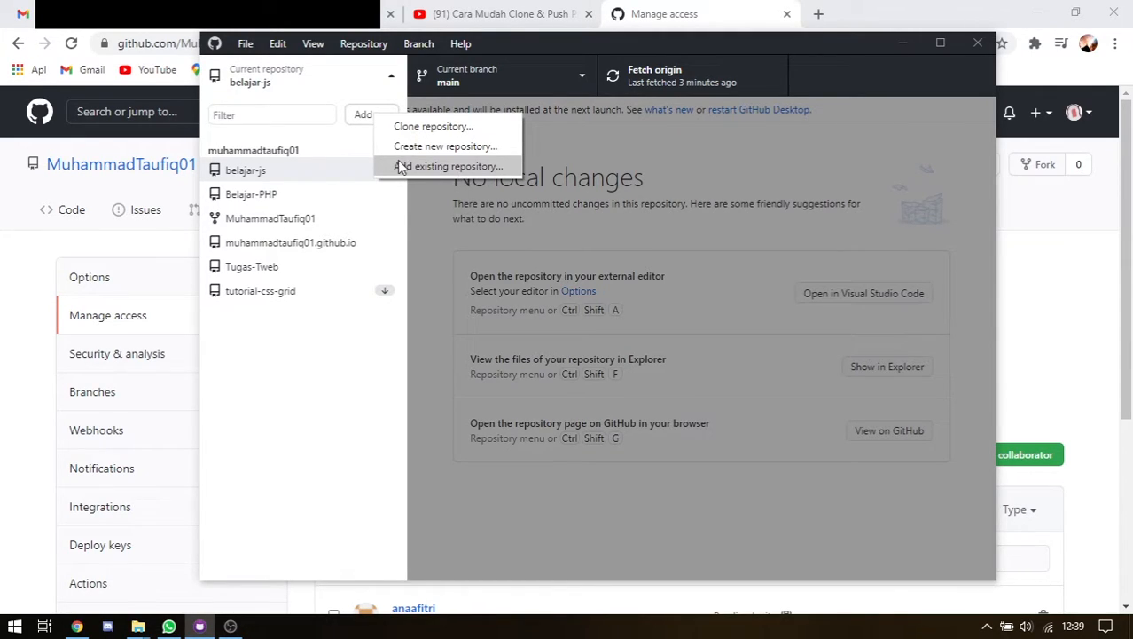
pyautogui.click(746, 26)
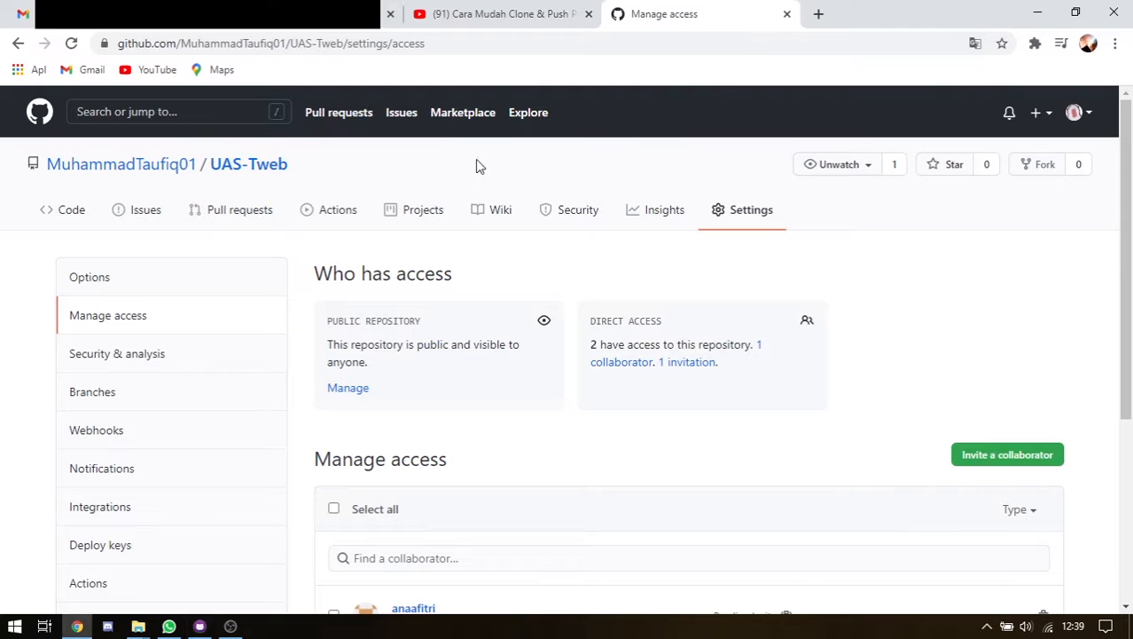
pyautogui.click(199, 626)
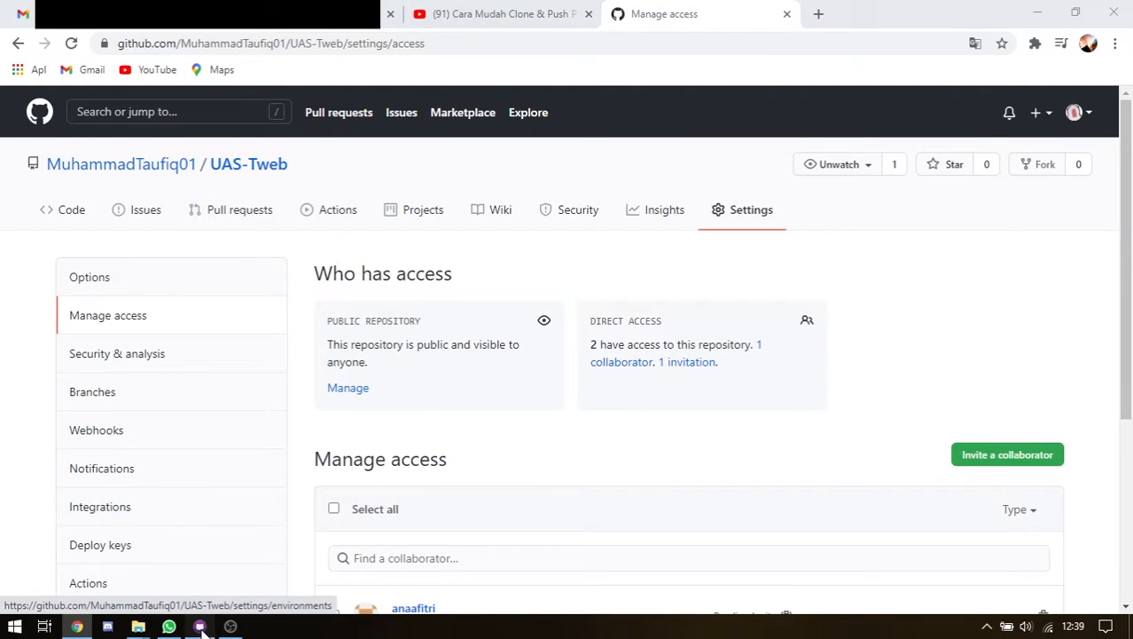
pyautogui.click(367, 120)
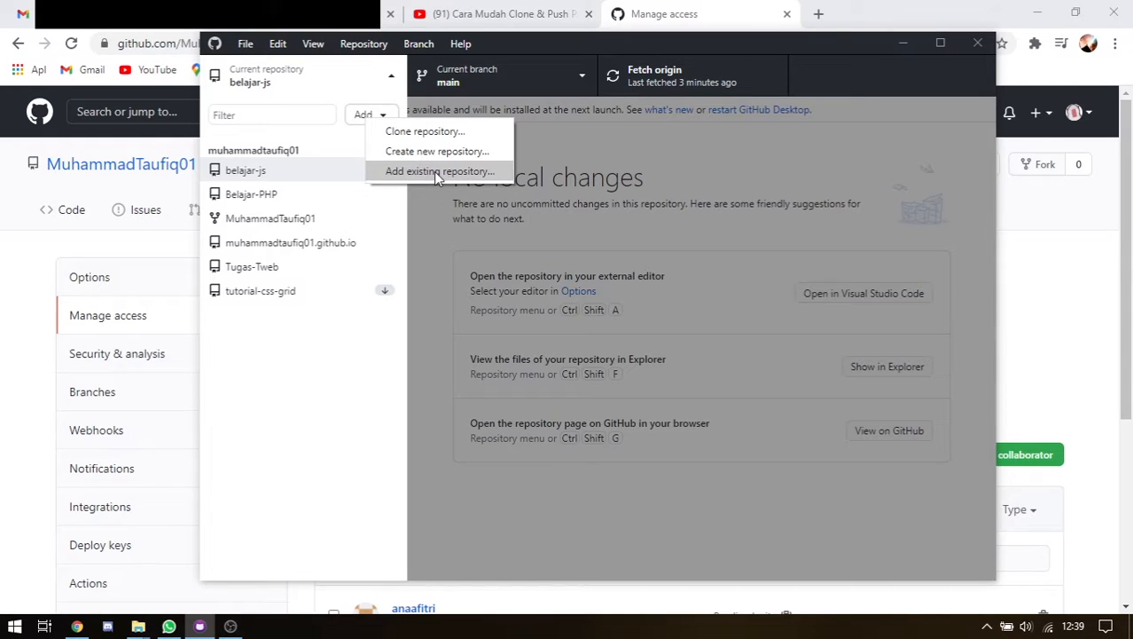
pyautogui.click(460, 135)
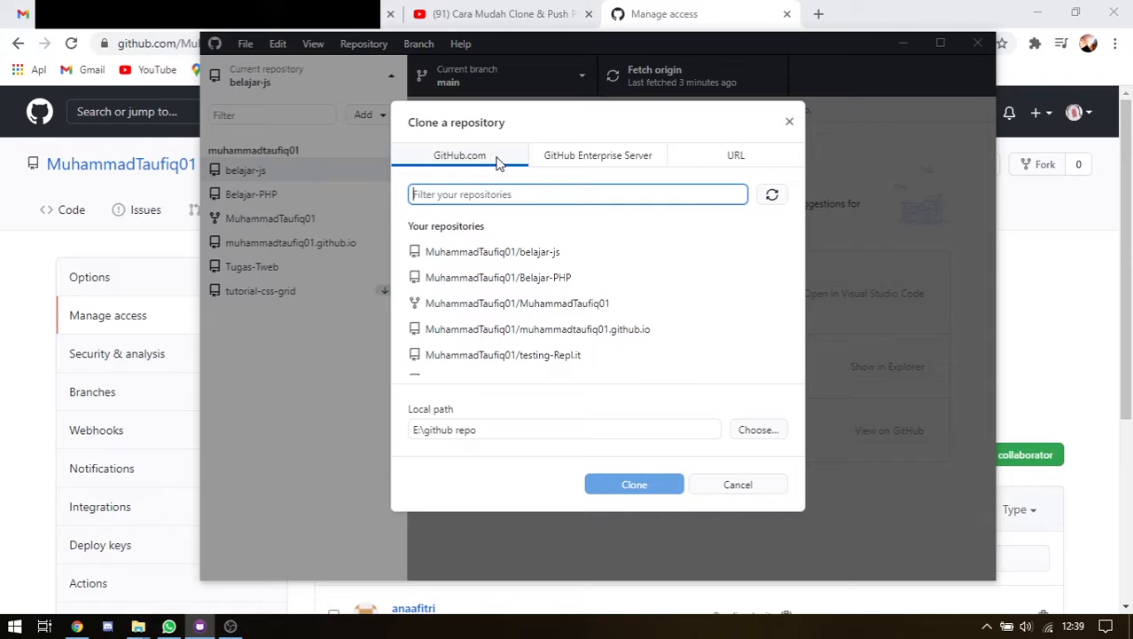
# View the GitHub Enterprise Server and URL clone tabs, then return to UAS-Tweb's access page
pyautogui.click(560, 160)
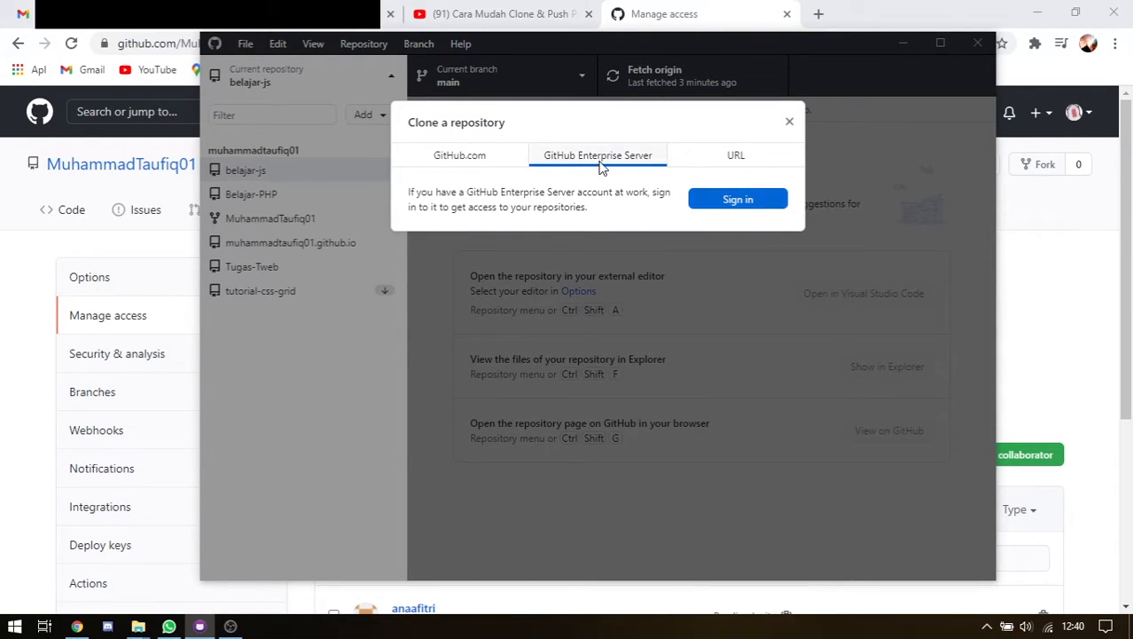
pyautogui.click(717, 161)
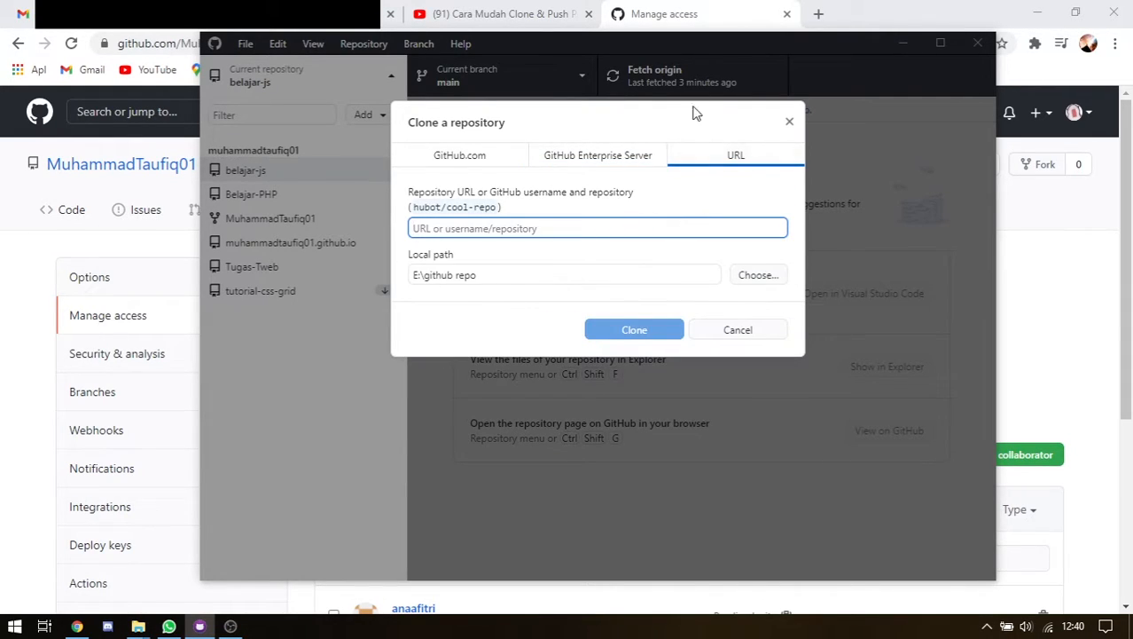
pyautogui.click(716, 9)
pyautogui.scroll(-2, 347, 139)
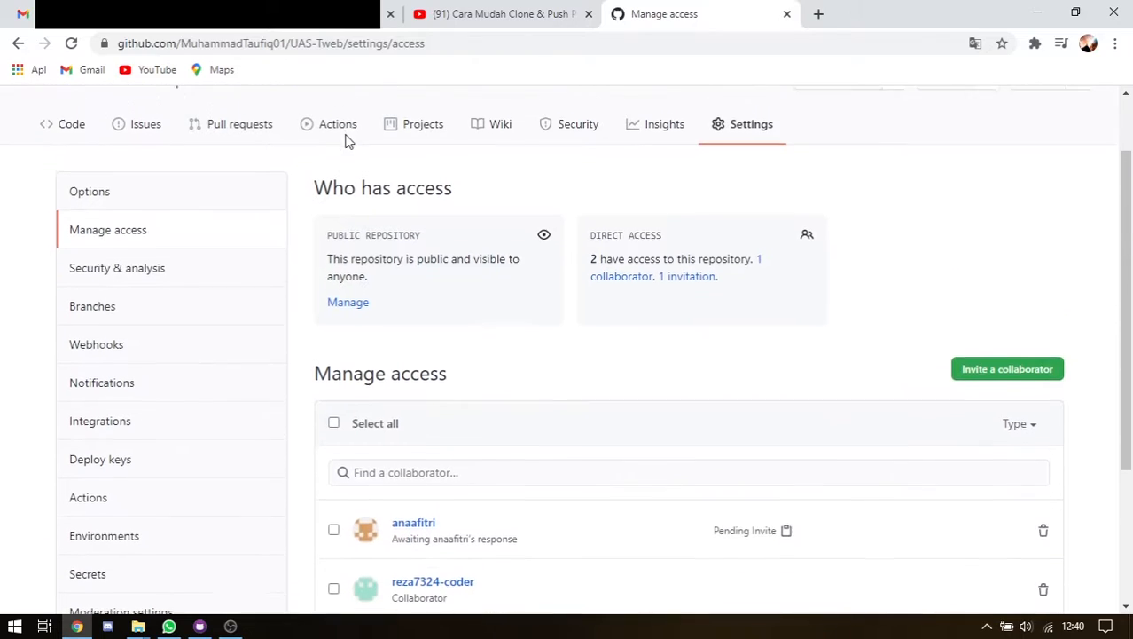
# Highlight the owner/repository part of the UAS-Tweb page address, then return to the Clone dialog's URL tab
pyautogui.moveTo(181, 42); pyautogui.dragTo(334, 55)
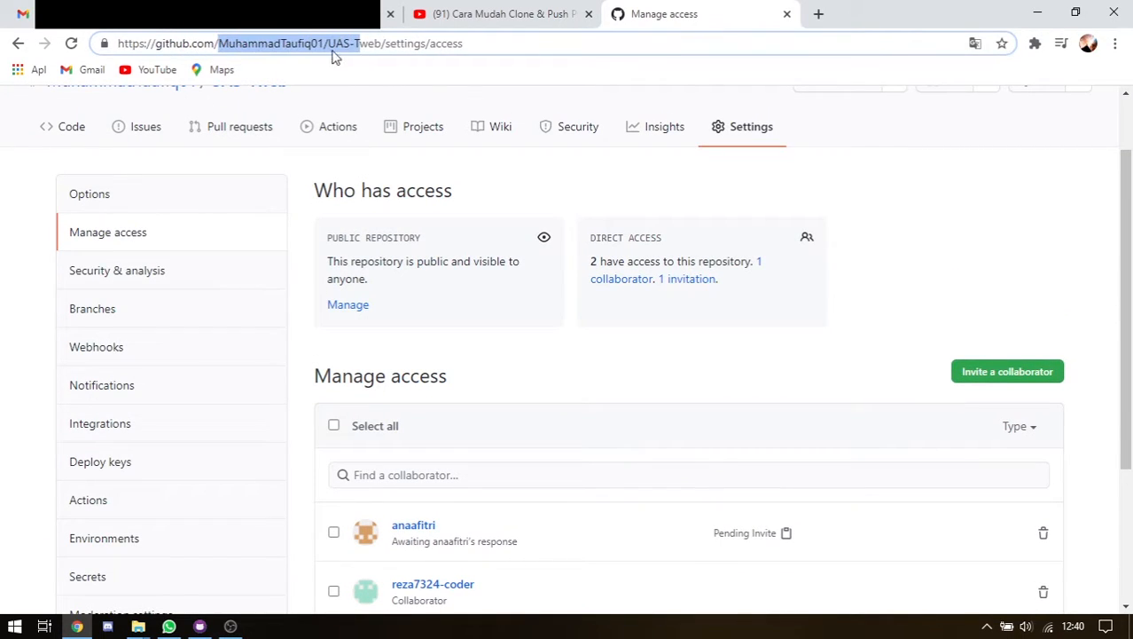
pyautogui.click(199, 626)
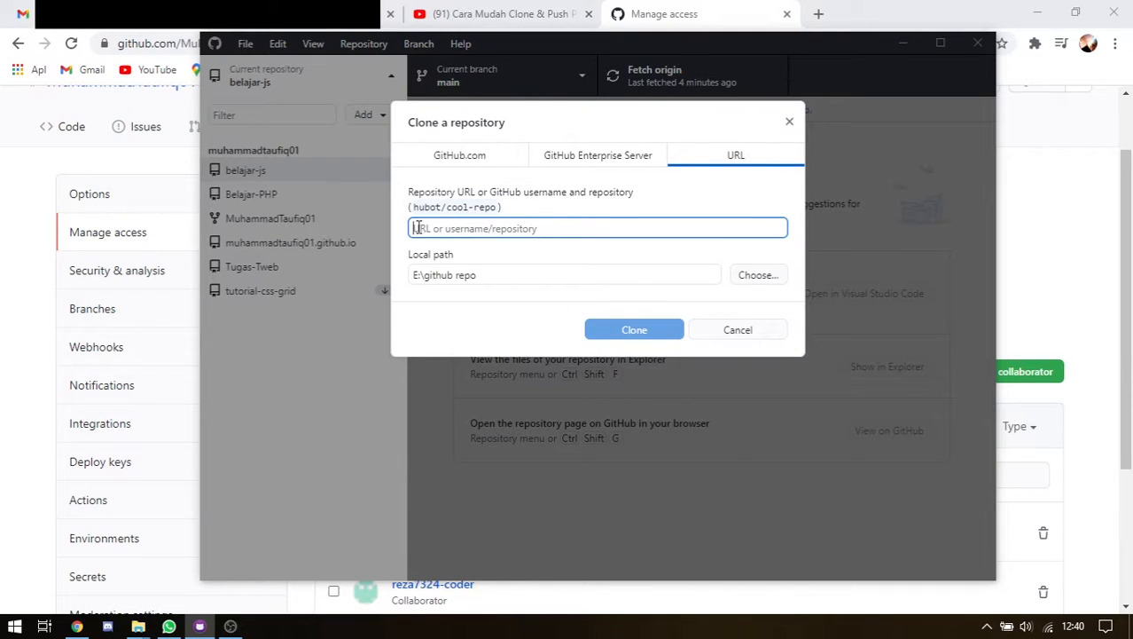
pyautogui.click(730, 19)
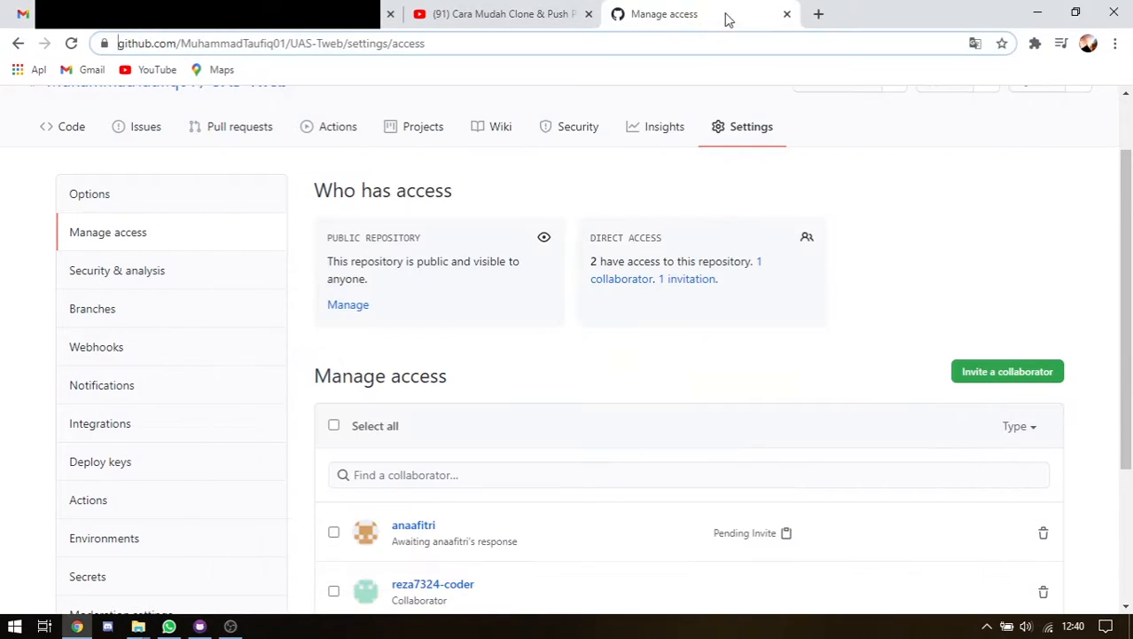
pyautogui.moveTo(118, 42); pyautogui.dragTo(519, 42)
pyautogui.click(518, 42)
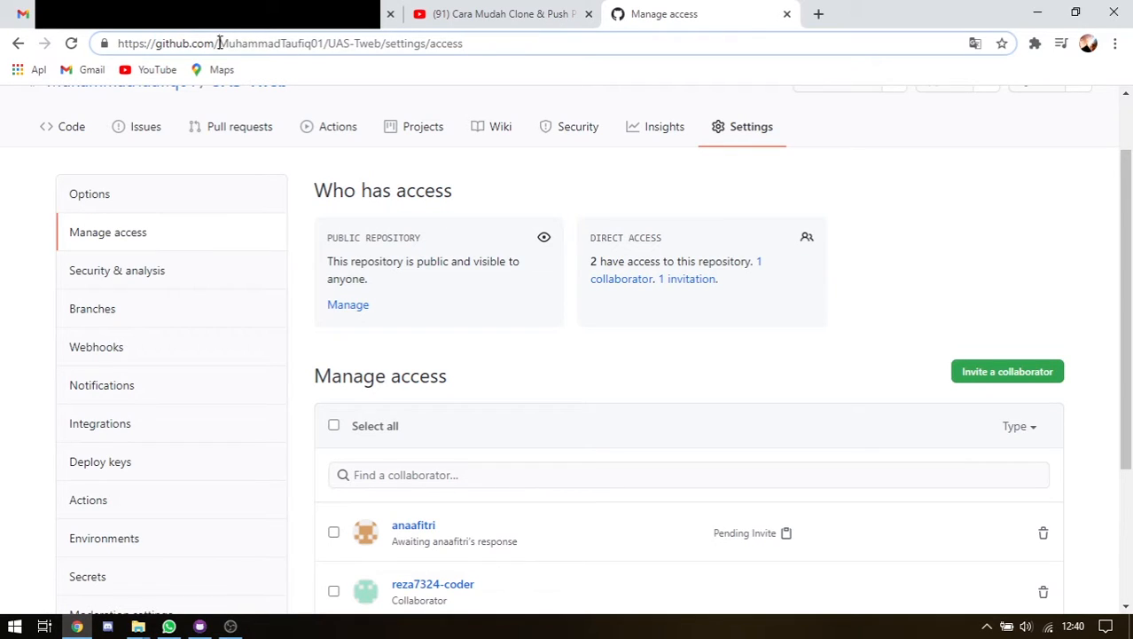
pyautogui.moveTo(219, 42); pyautogui.dragTo(386, 42)
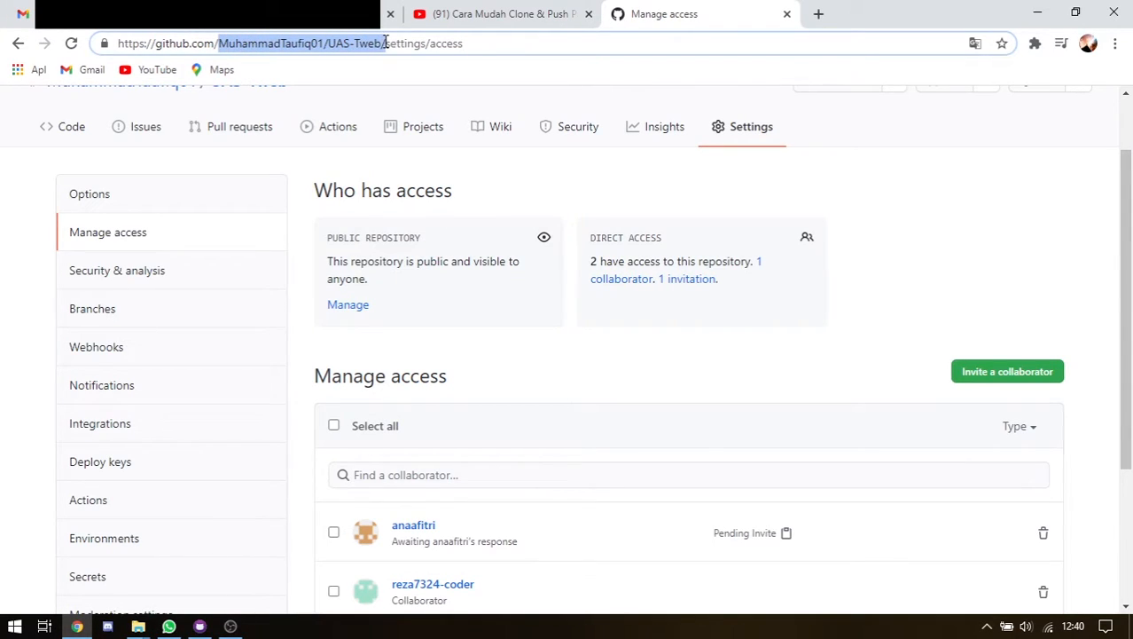
pyautogui.click(200, 626)
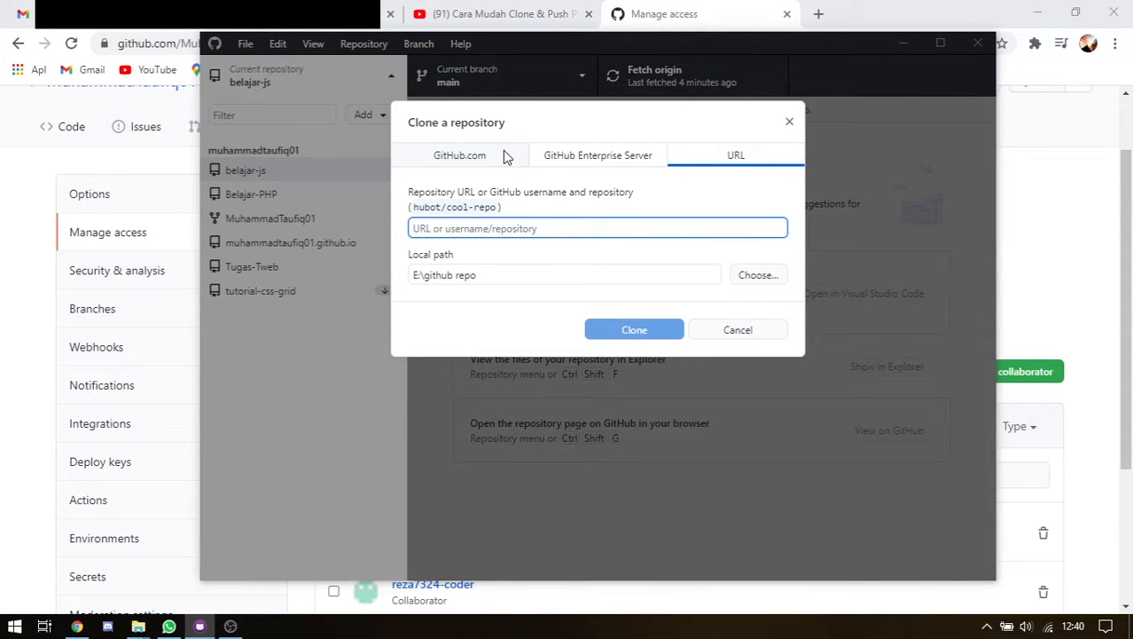
# Pick UAS-Tweb from the GitHub.com list and open the folder picker for the local path
pyautogui.click(461, 155)
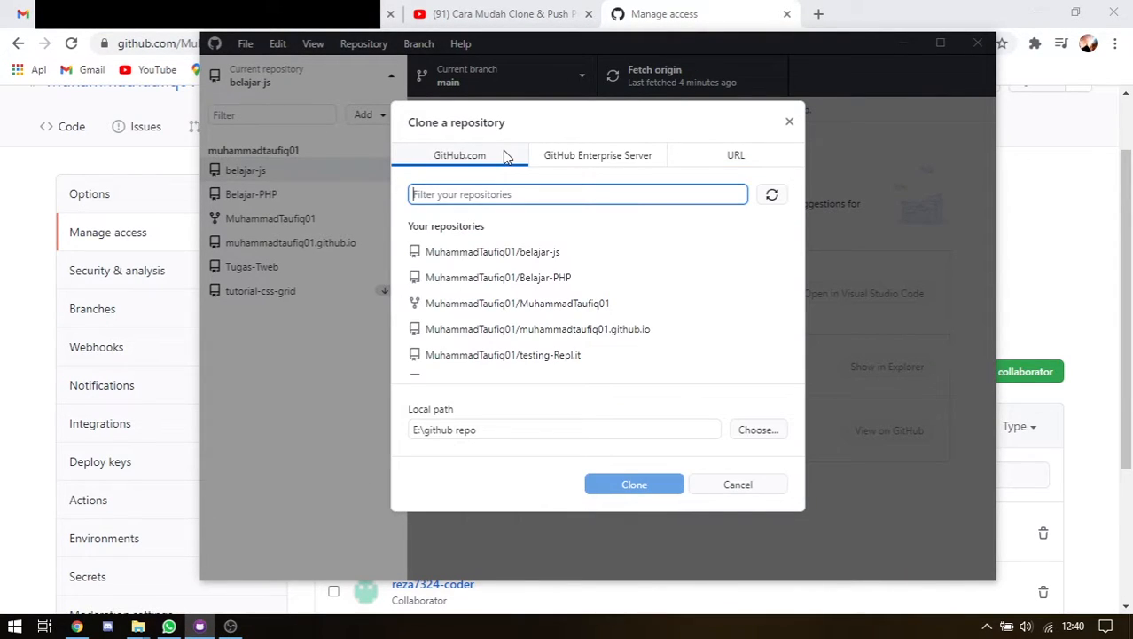
pyautogui.scroll(-2, 599, 323)
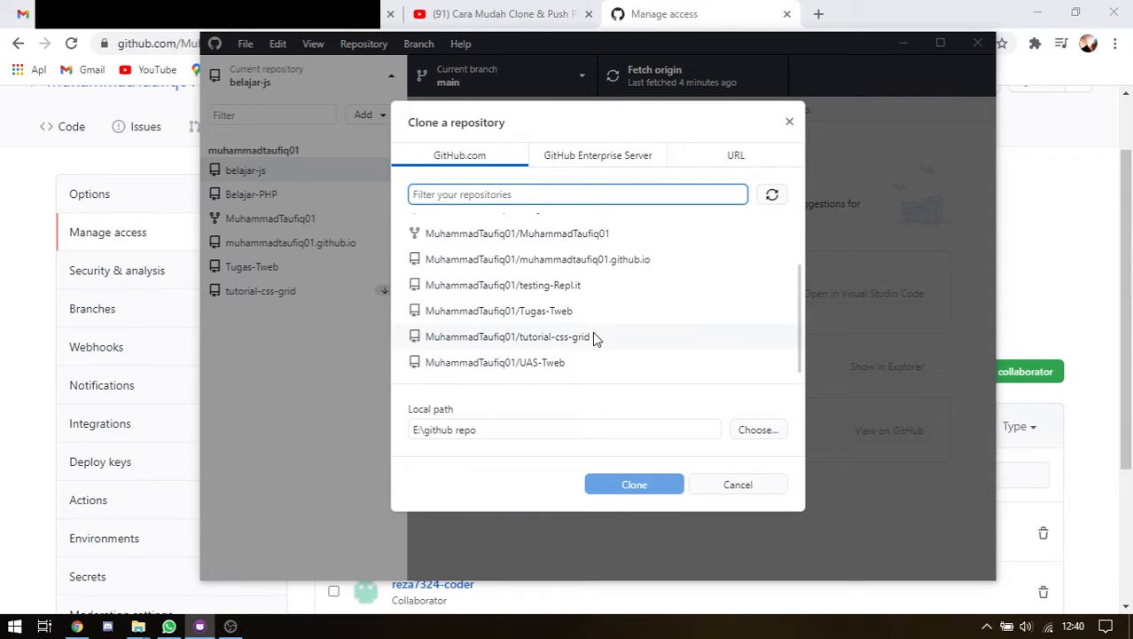
pyautogui.scroll(2, 501, 244)
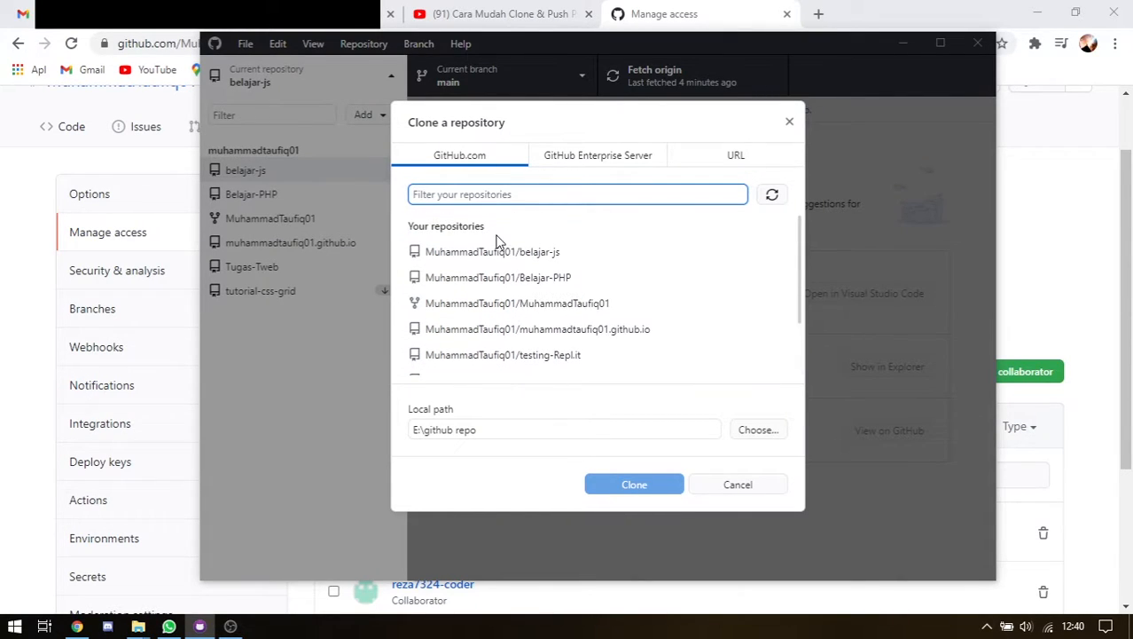
pyautogui.click(442, 227)
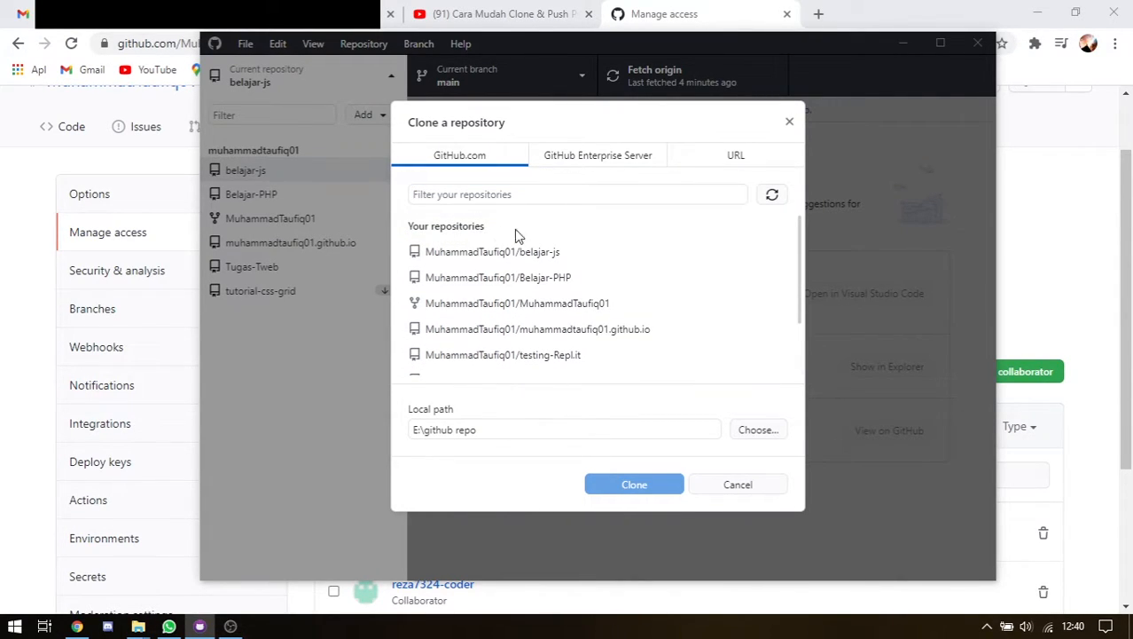
pyautogui.scroll(-2, 537, 233)
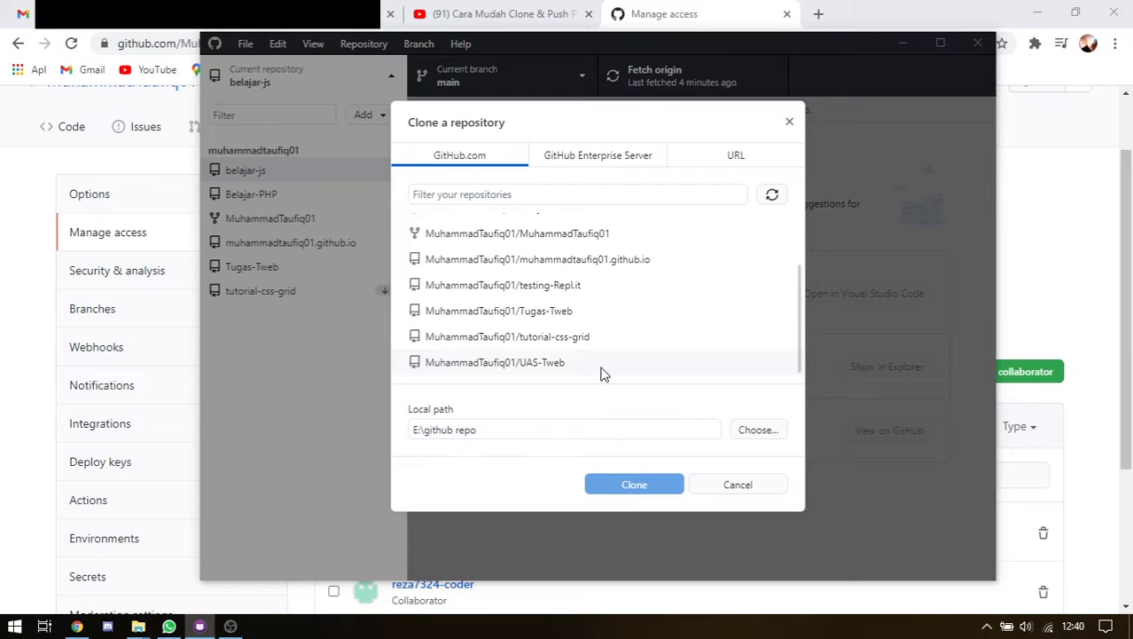
pyautogui.click(525, 363)
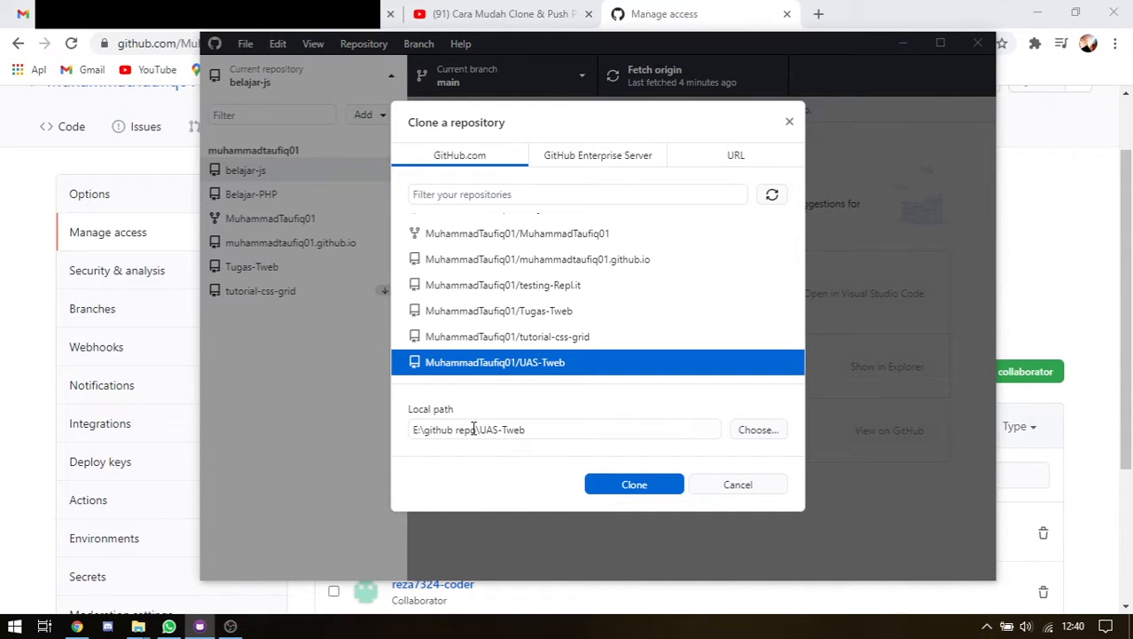
pyautogui.click(771, 432)
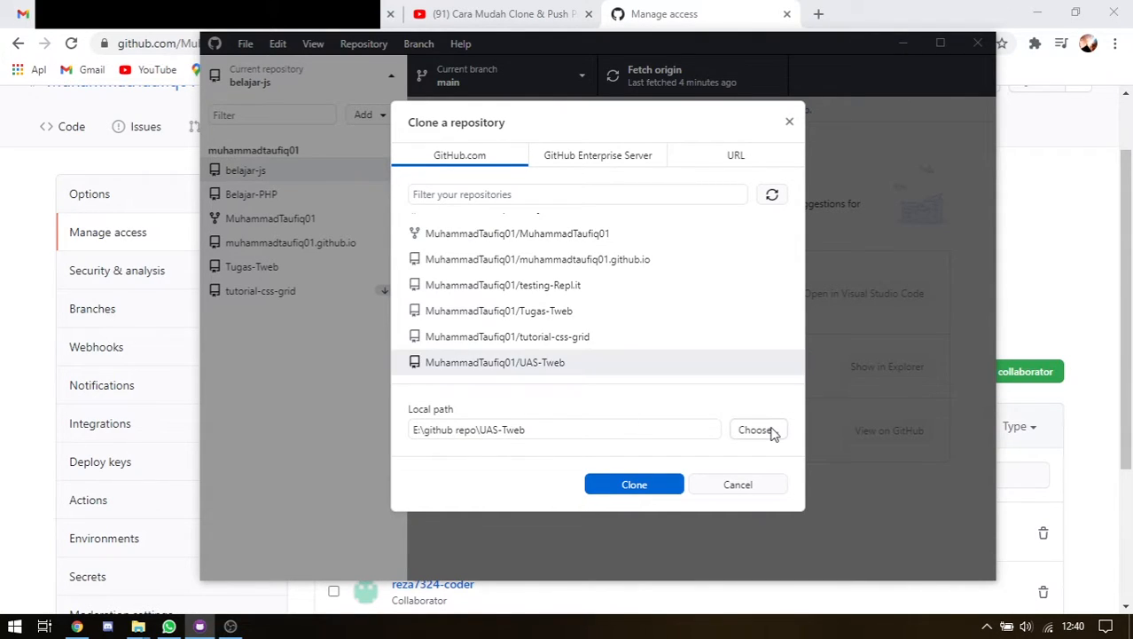
pyautogui.scroll(-1, 299, 328)
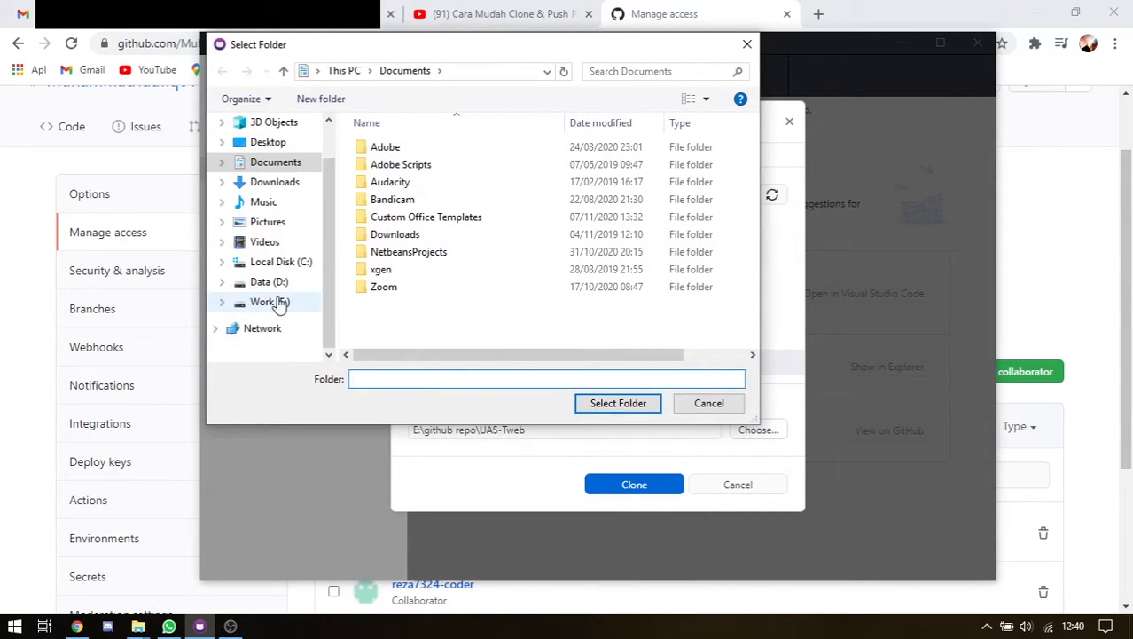
# Browse the folder picker to Work (E:) > github repo
pyautogui.click(277, 301)
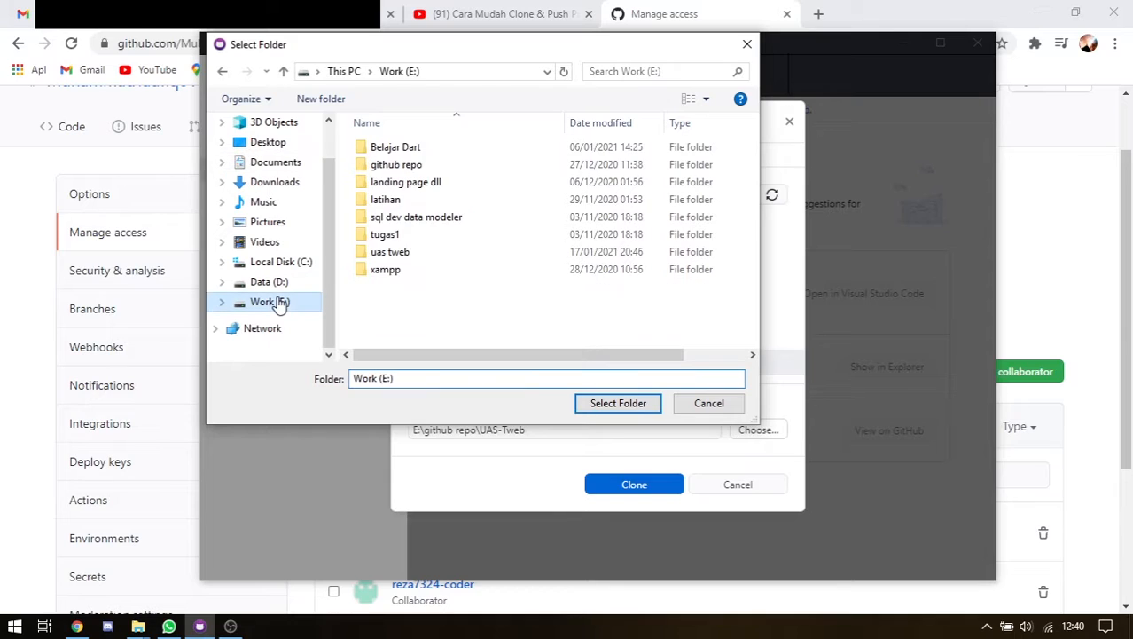
pyautogui.doubleClick(404, 164)
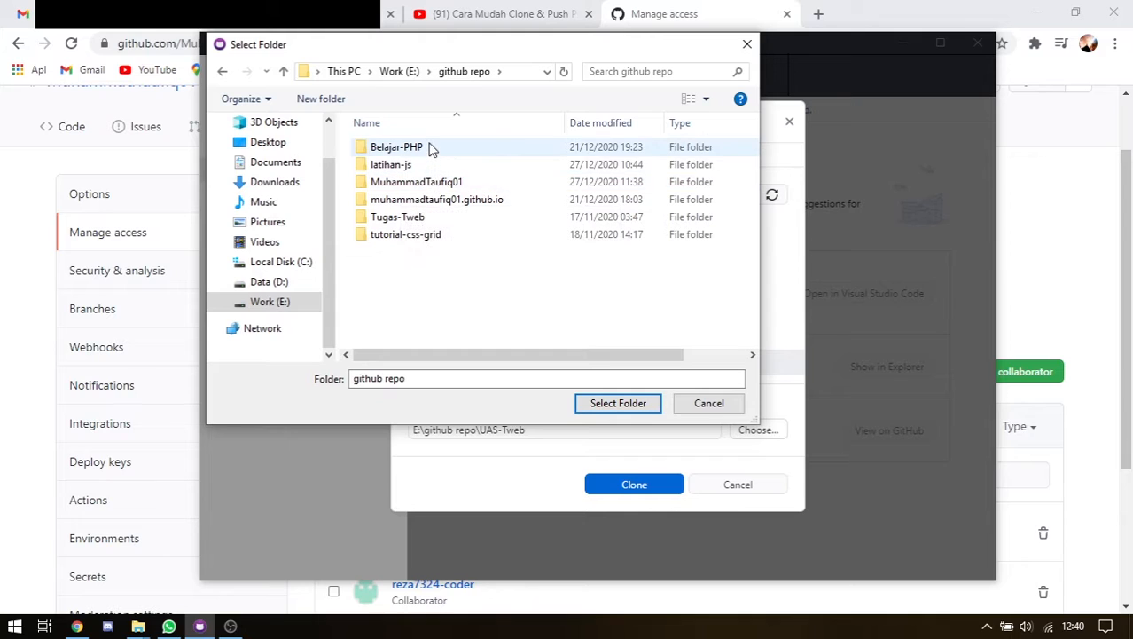
pyautogui.moveTo(490, 54); pyautogui.dragTo(518, 58)
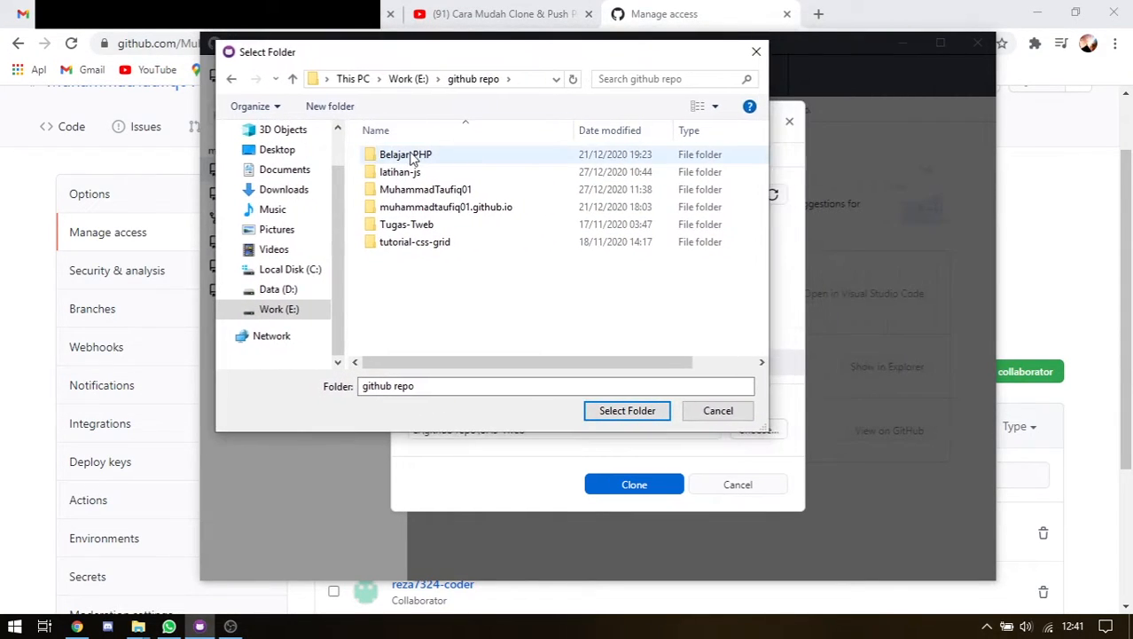
# Check the list of your repositories on GitHub in the browser
pyautogui.click(683, 8)
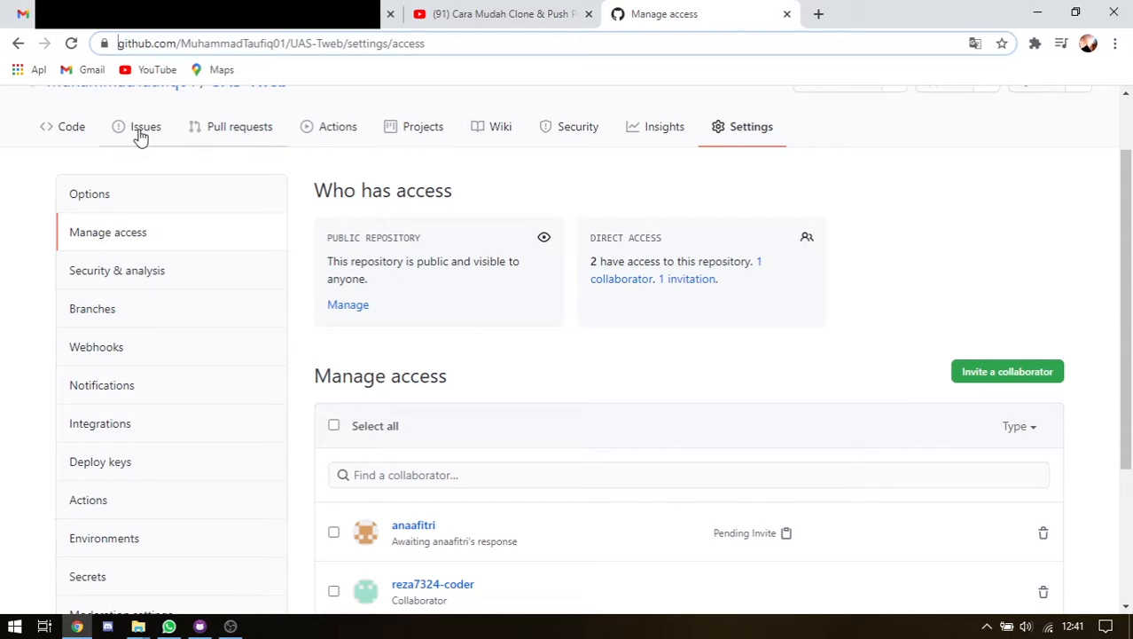
pyautogui.scroll(1, 139, 134)
pyautogui.click(1028, 265)
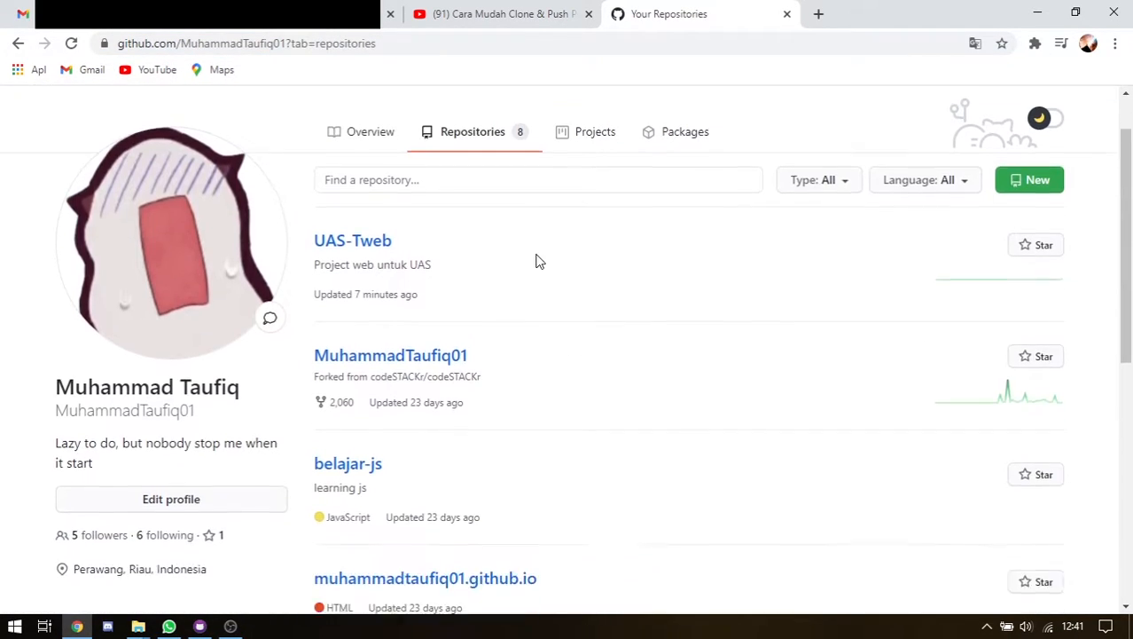
pyautogui.scroll(-3, 468, 309)
pyautogui.scroll(-2, 390, 377)
pyautogui.scroll(-2, 390, 377)
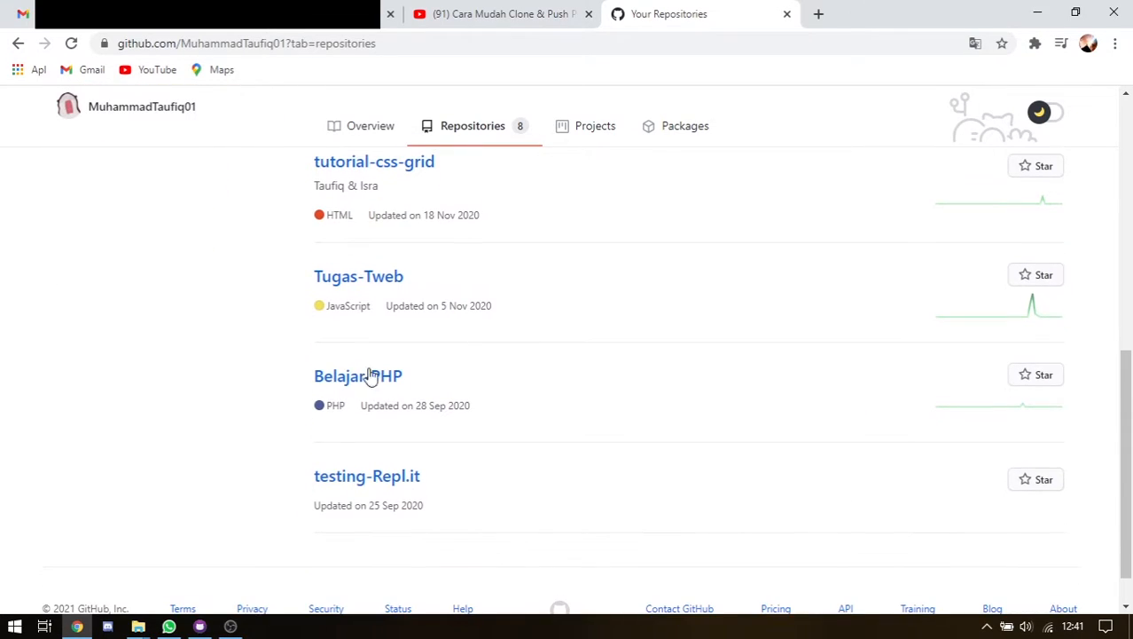
pyautogui.click(200, 626)
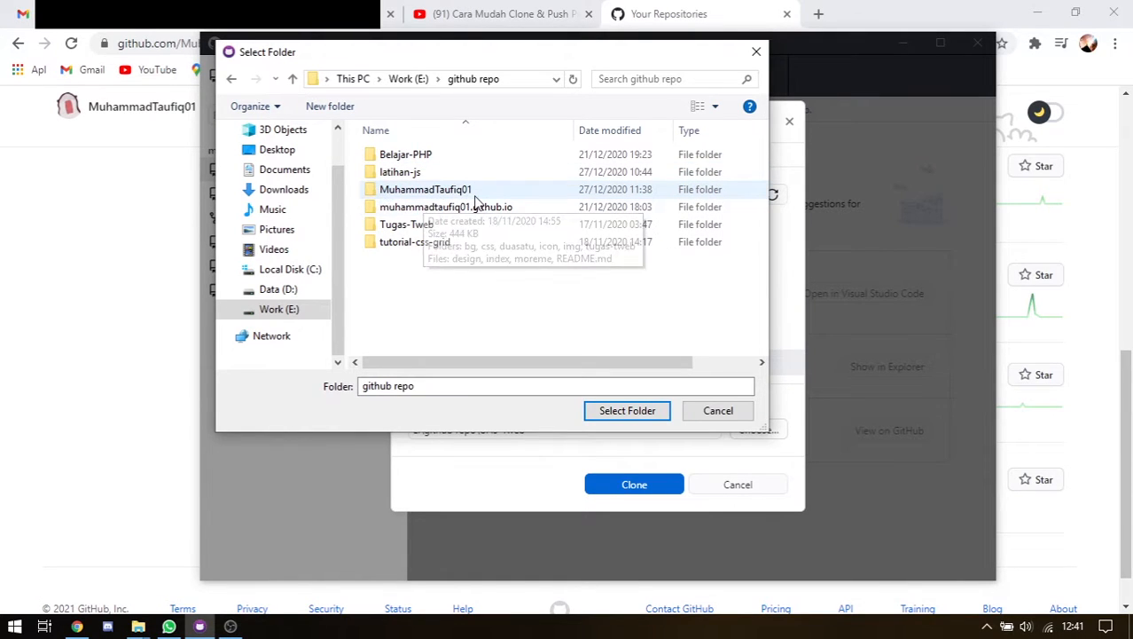
# Open the profile's Repositories list, reviewing the profile README and username
pyautogui.click(689, 18)
pyautogui.scroll(10, 668, 178)
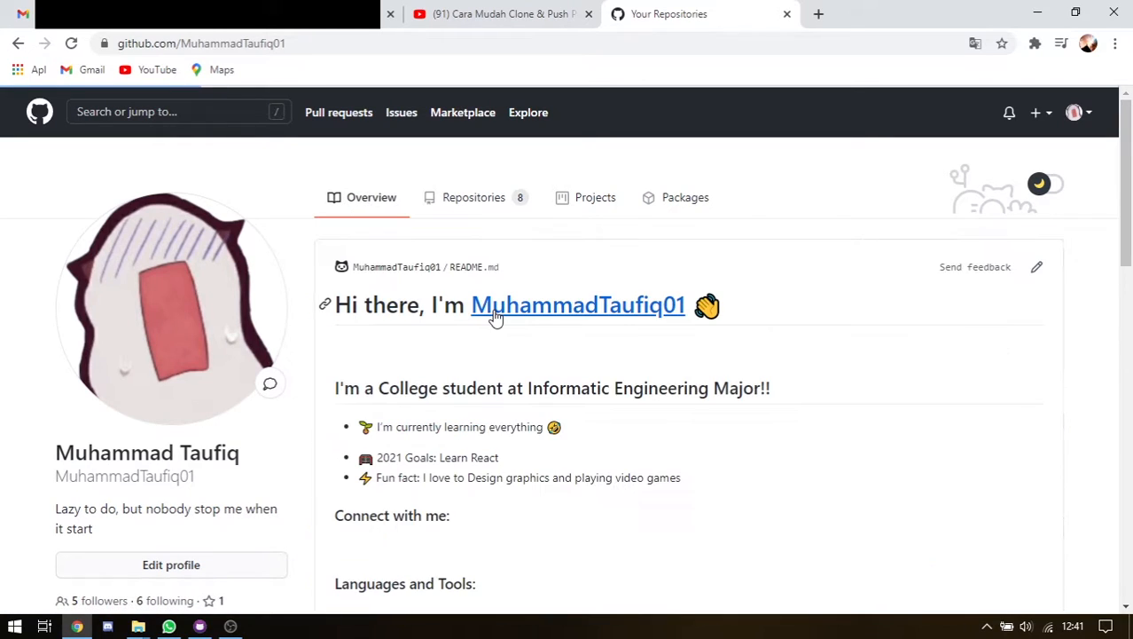
pyautogui.moveTo(352, 304); pyautogui.dragTo(481, 203)
pyautogui.click(480, 199)
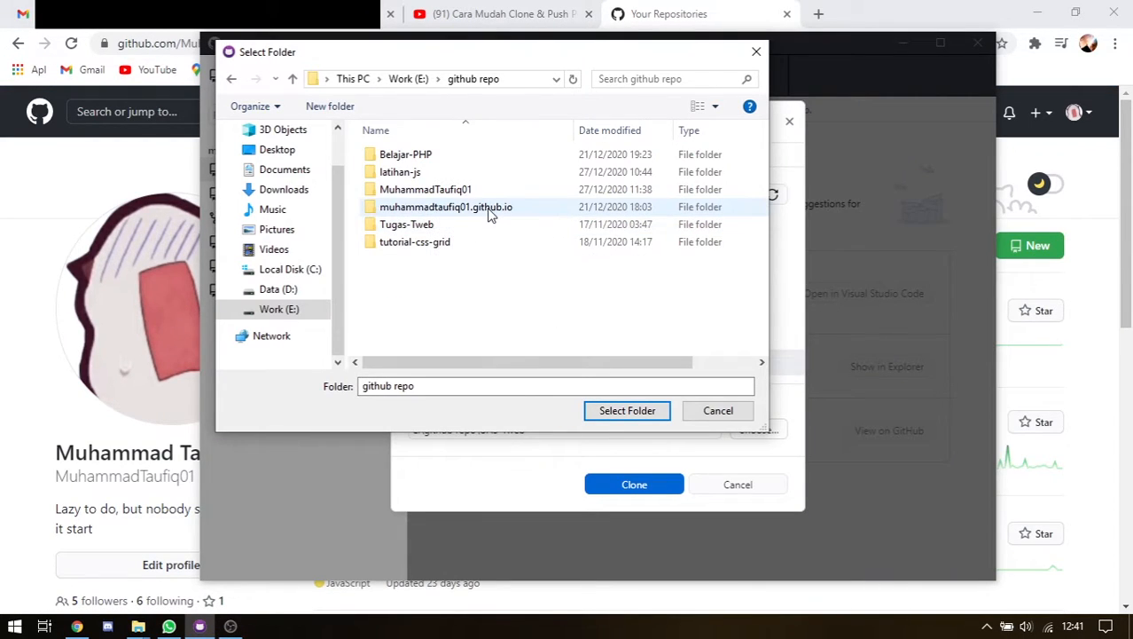
pyautogui.click(725, 24)
pyautogui.scroll(-3, 640, 258)
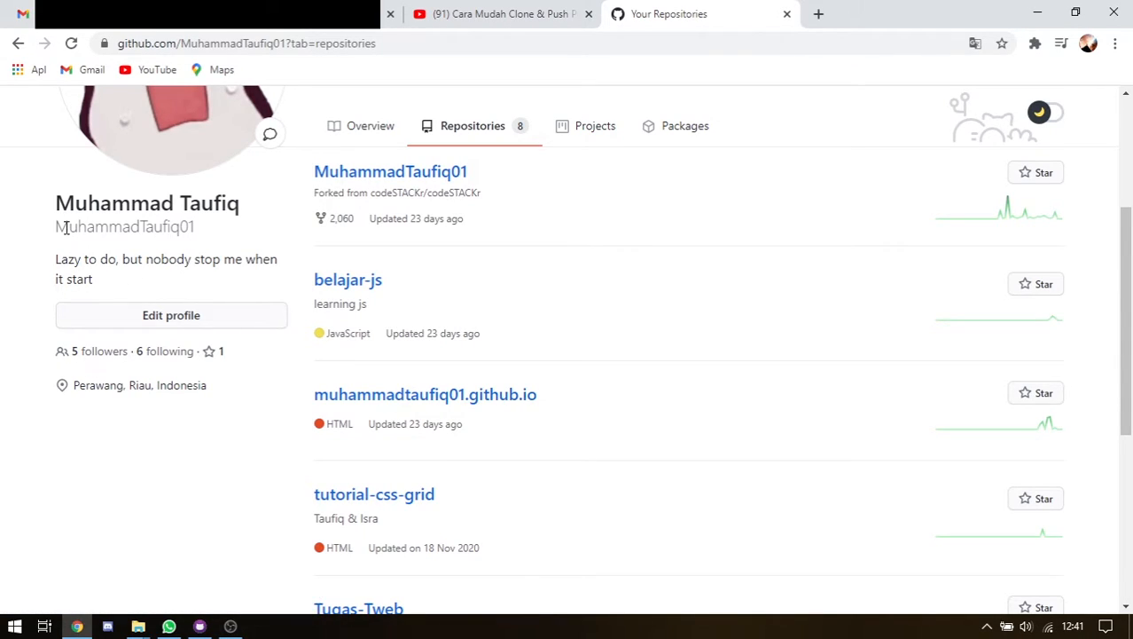
pyautogui.moveTo(56, 227); pyautogui.dragTo(195, 240)
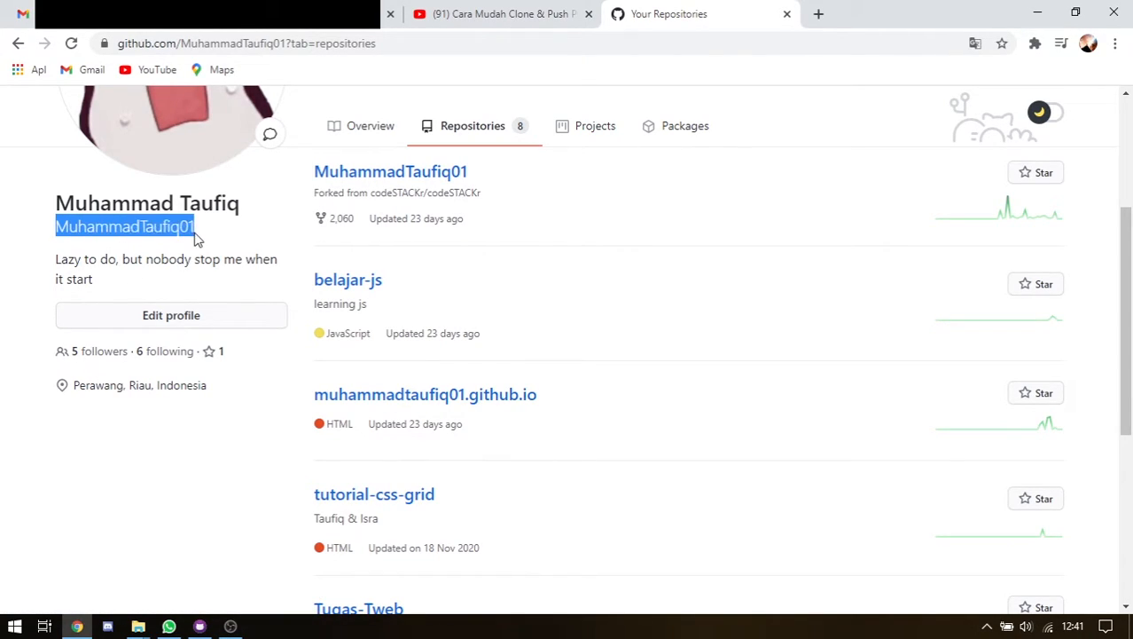
pyautogui.click(199, 239)
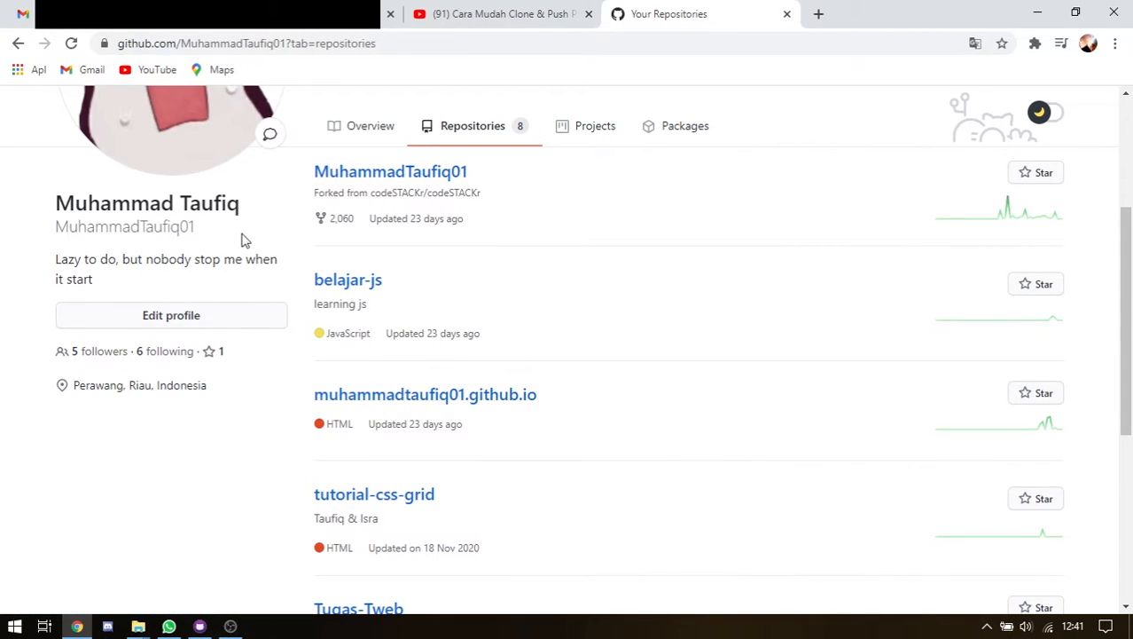
# Look inside the Tugas-Tweb folder in the picker, then go back to github repo
pyautogui.click(200, 626)
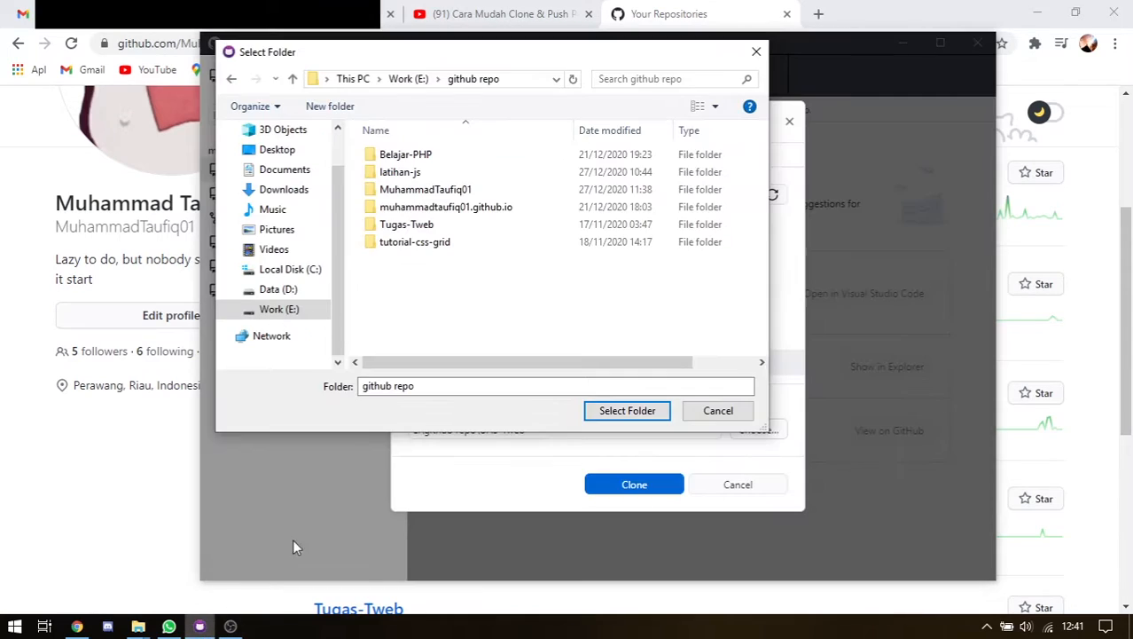
pyautogui.doubleClick(459, 229)
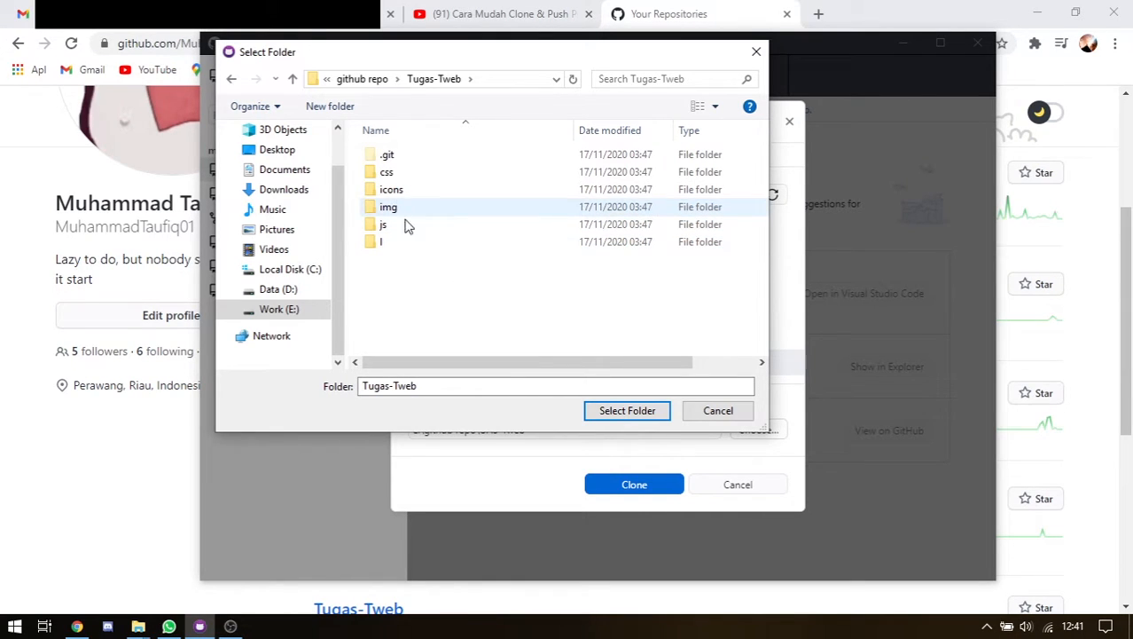
pyautogui.click(365, 79)
# Select E:\github repo as the clone location, giving local path E:\github repo\UAS-Tweb
pyautogui.click(692, 20)
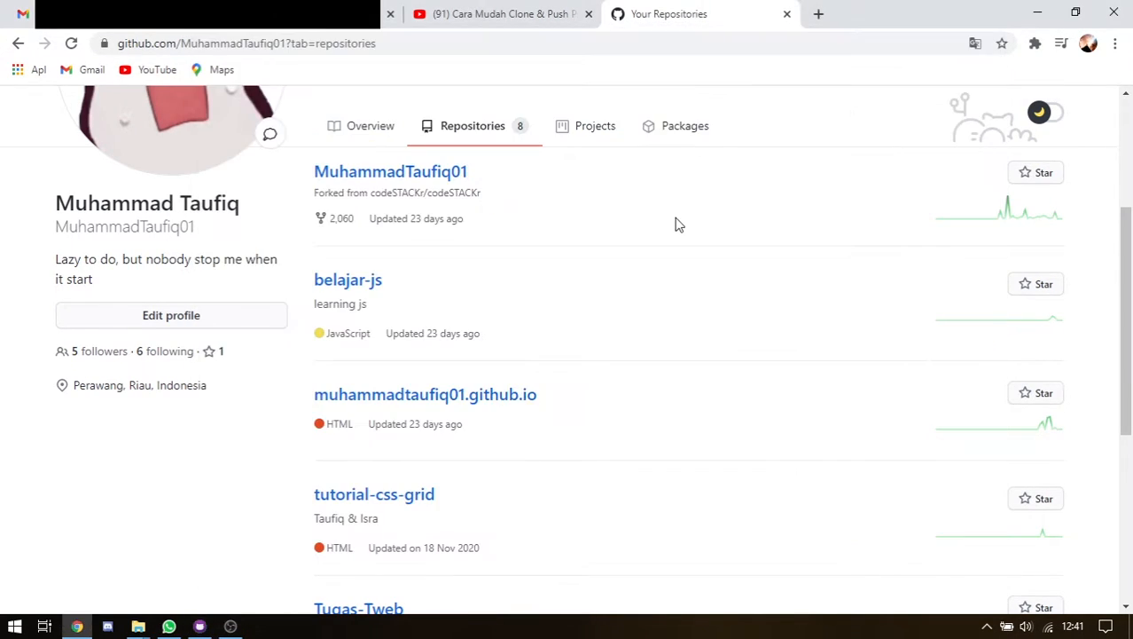
pyautogui.scroll(3, 679, 224)
pyautogui.scroll(-4, 448, 312)
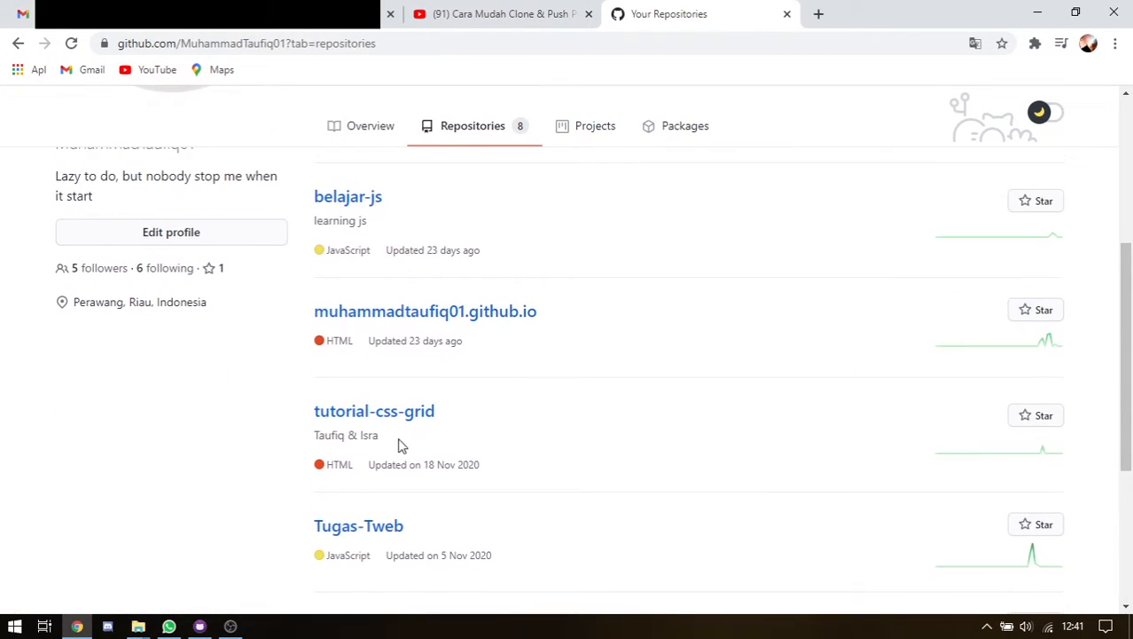
pyautogui.scroll(4, 398, 442)
pyautogui.click(200, 626)
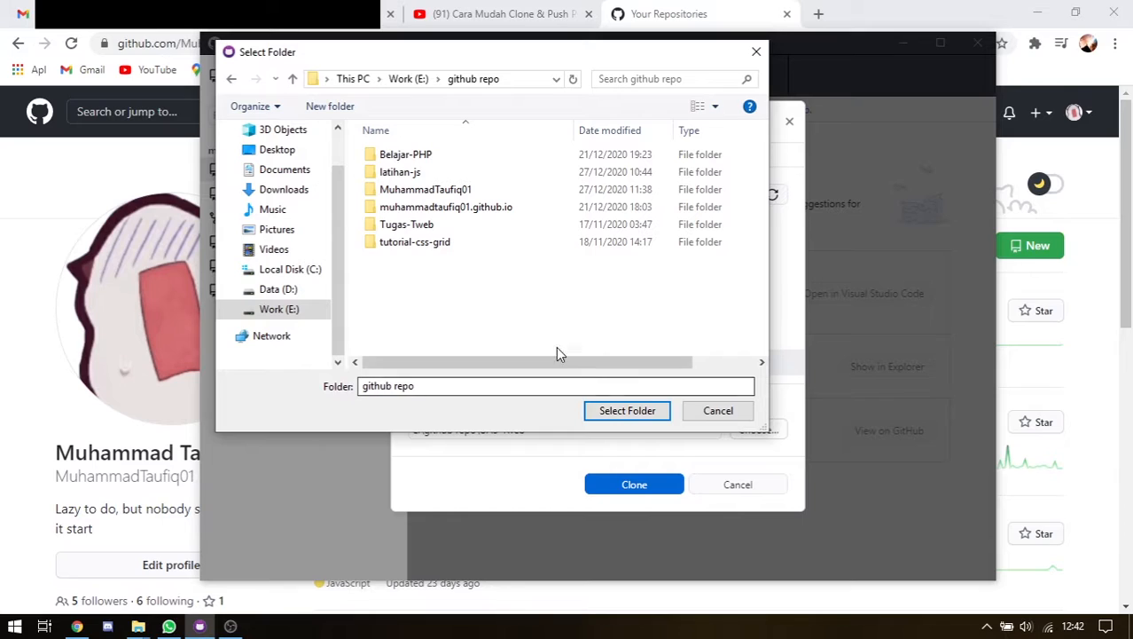
pyautogui.click(408, 78)
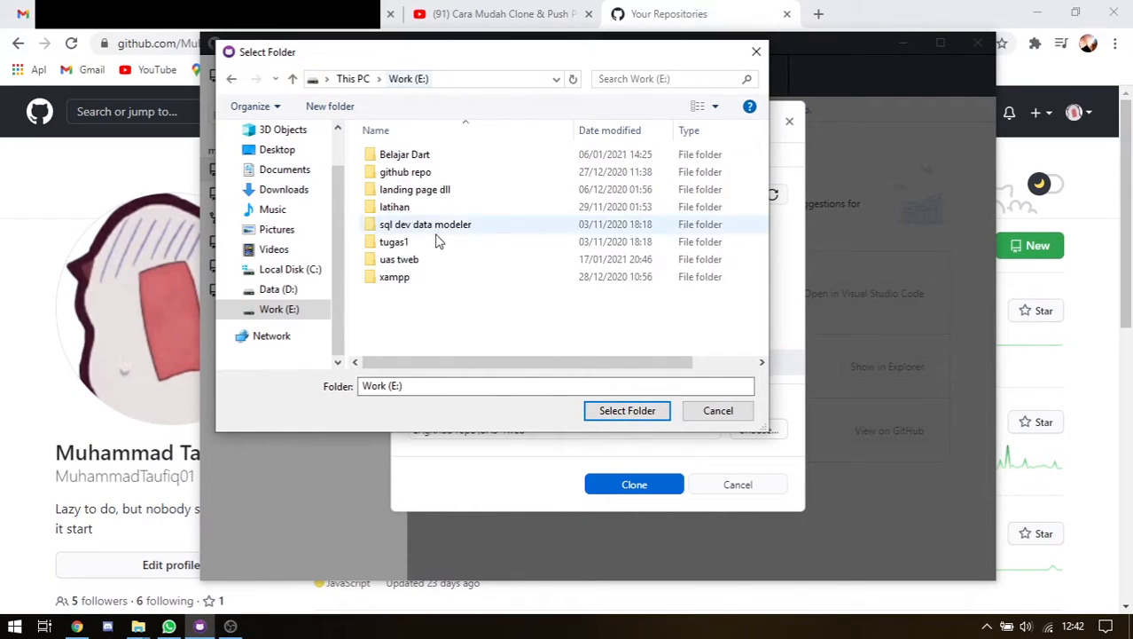
pyautogui.doubleClick(413, 173)
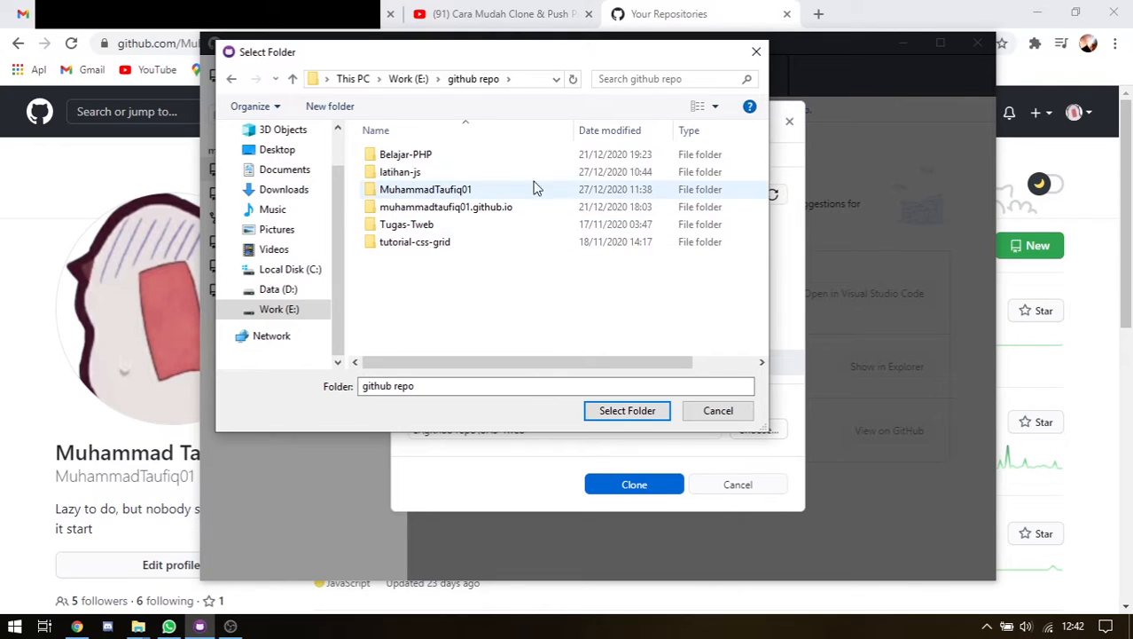
pyautogui.click(631, 415)
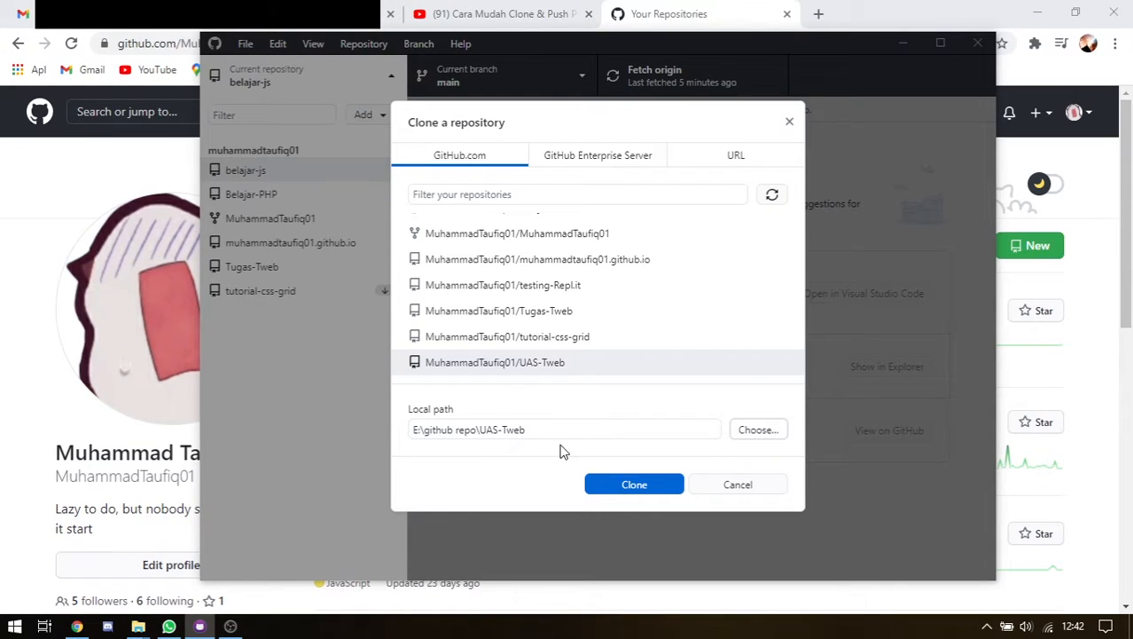
# Keep local path E:\github repo\UAS-Tweb, select UAS-Tweb in the list, and start the clone
pyautogui.moveTo(427, 429); pyautogui.dragTo(467, 428)
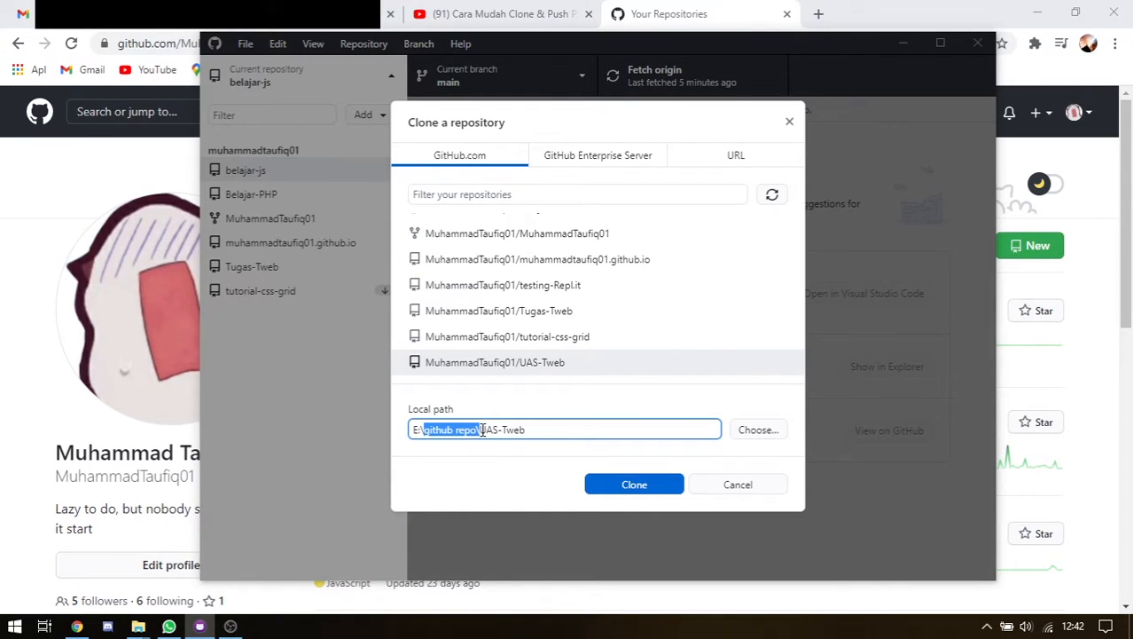
pyautogui.click(550, 428)
pyautogui.click(533, 465)
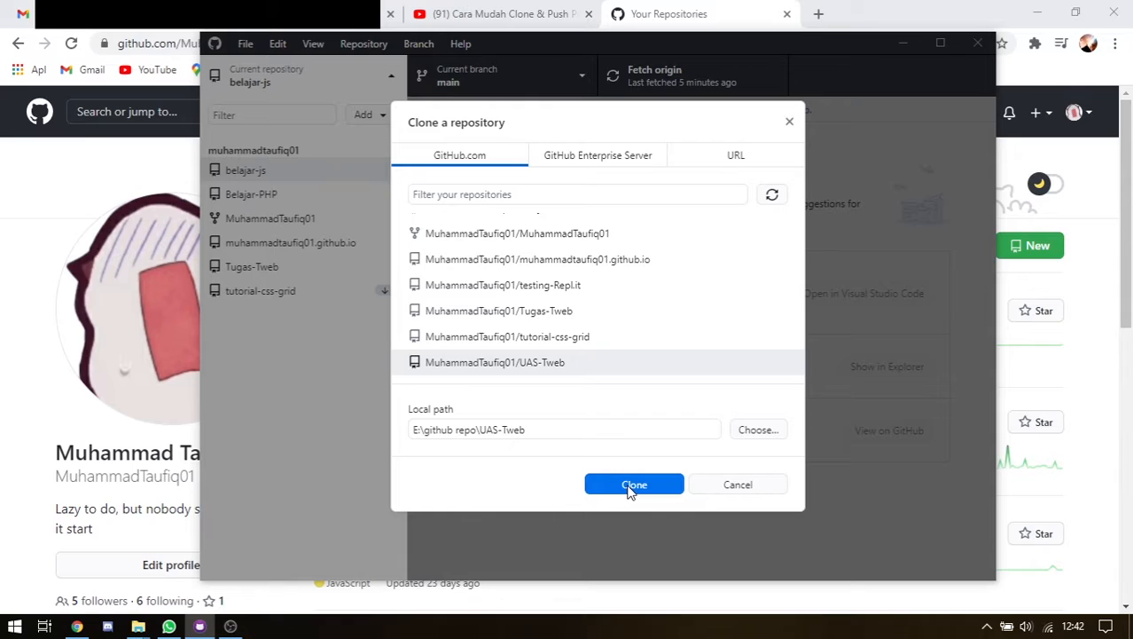
pyautogui.click(723, 22)
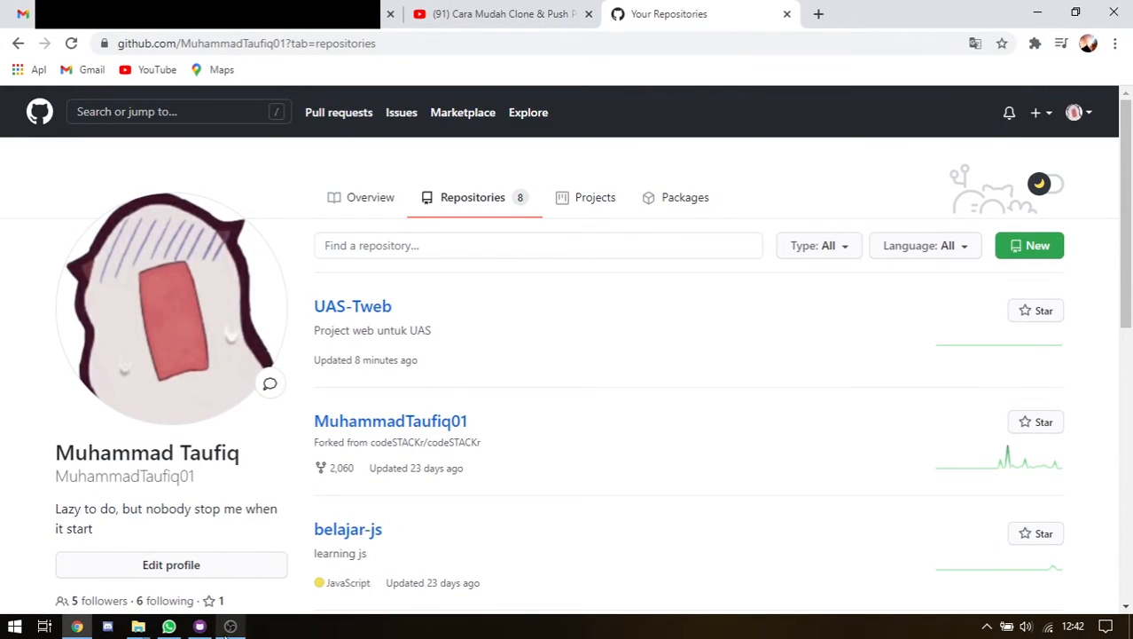
pyautogui.click(230, 627)
pyautogui.click(765, 8)
pyautogui.scroll(-4, 400, 308)
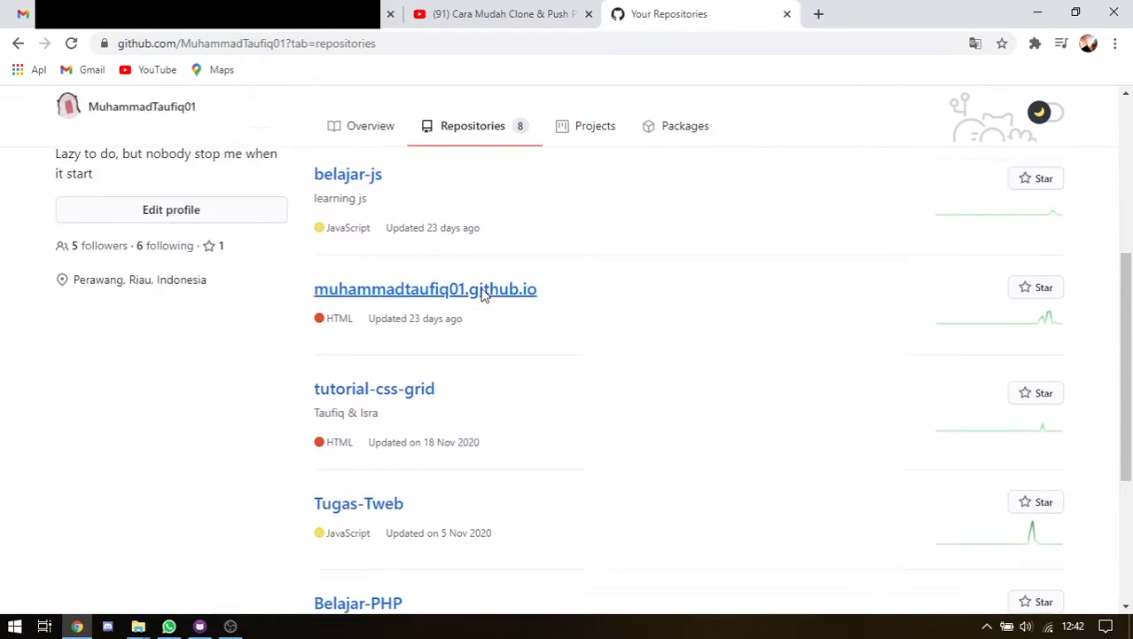
pyautogui.scroll(4, 400, 309)
pyautogui.click(199, 625)
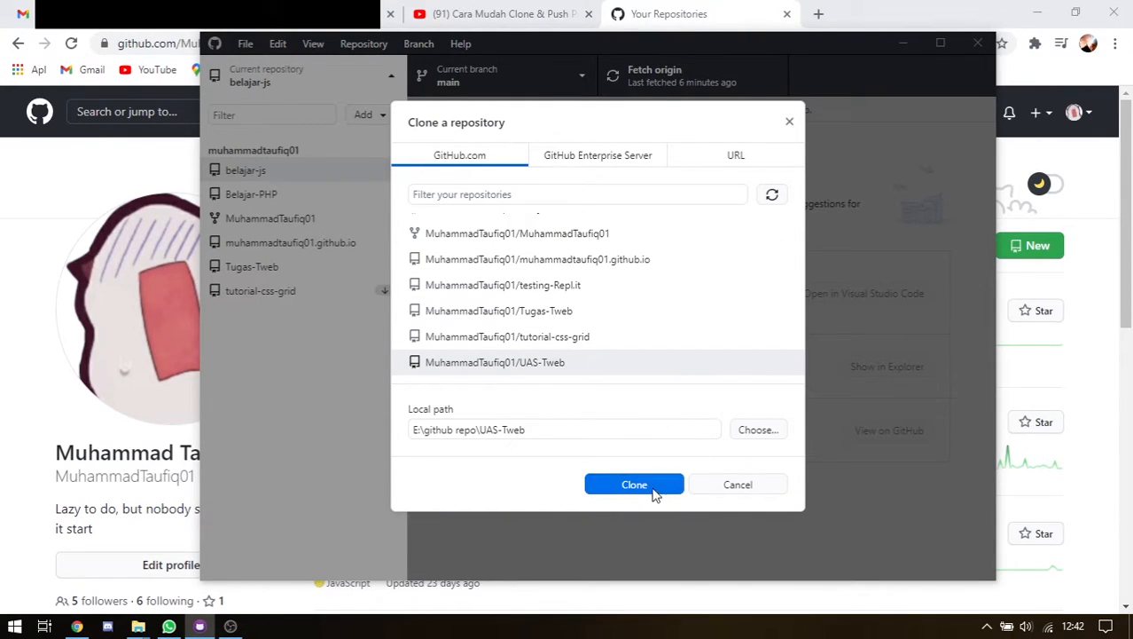
pyautogui.click(499, 365)
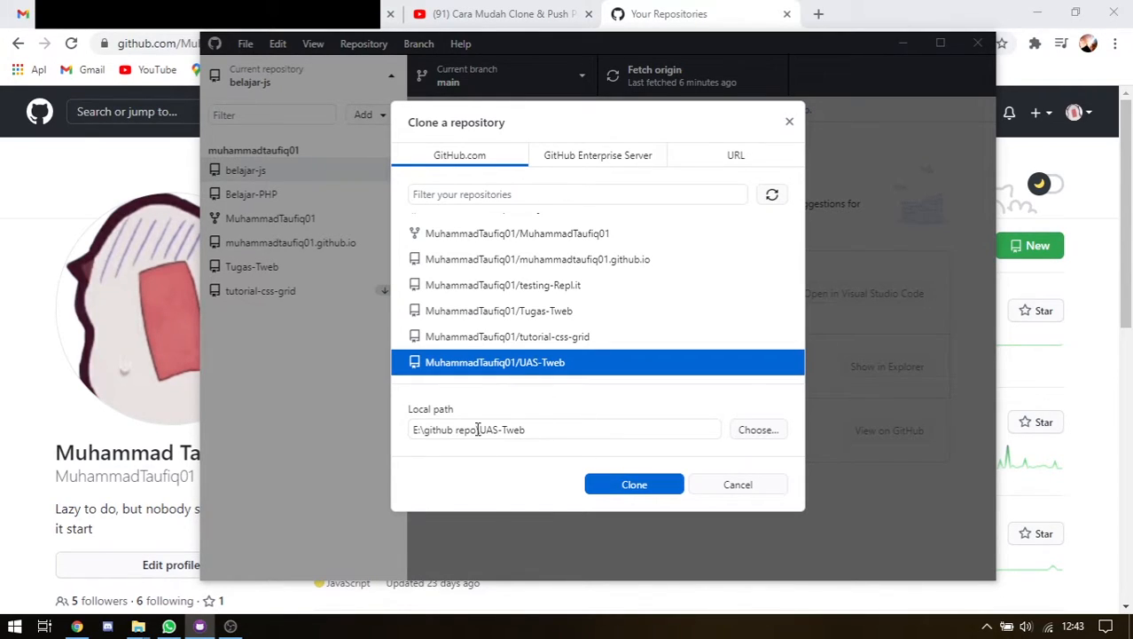
pyautogui.click(618, 486)
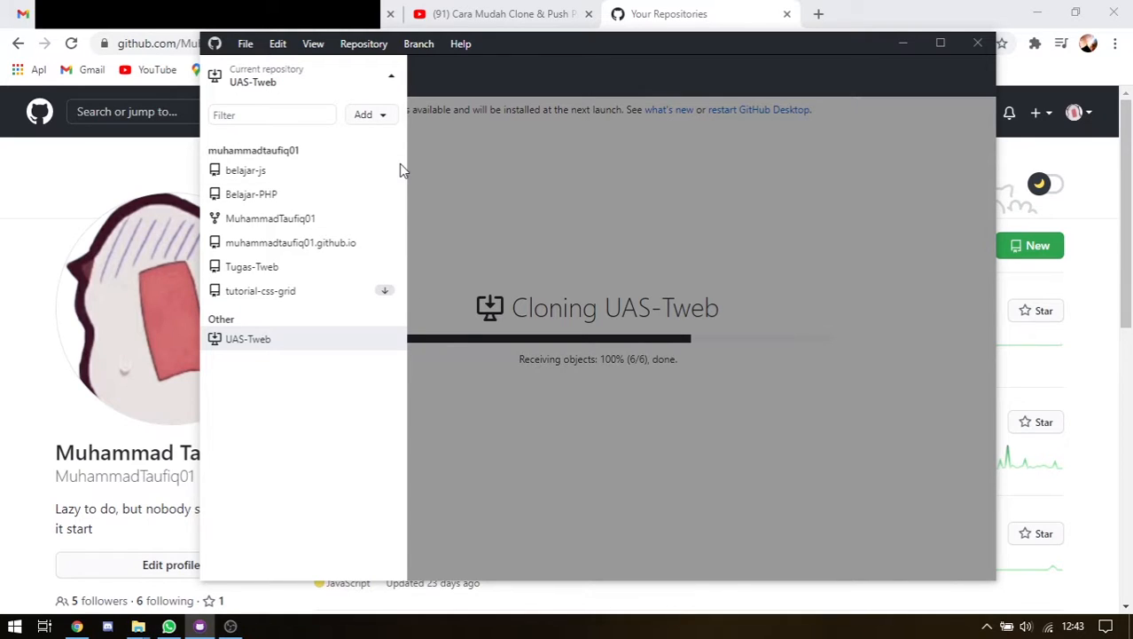
# Close the repository list, fetch origin for UAS-Tweb, then minimize GitHub Desktop
pyautogui.click(391, 81)
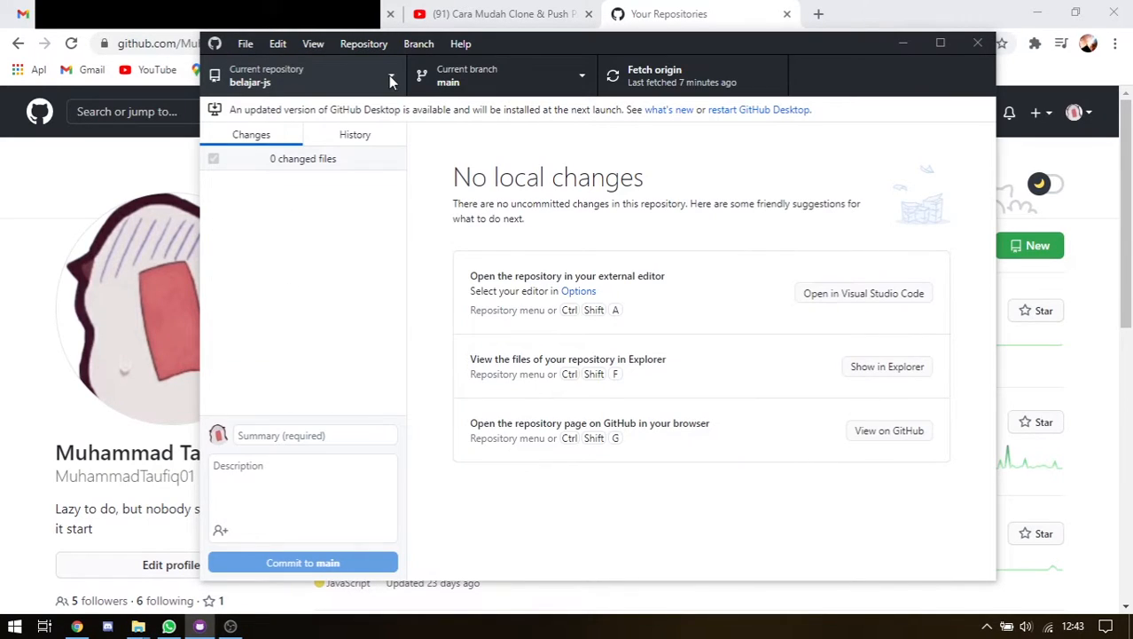
pyautogui.click(638, 89)
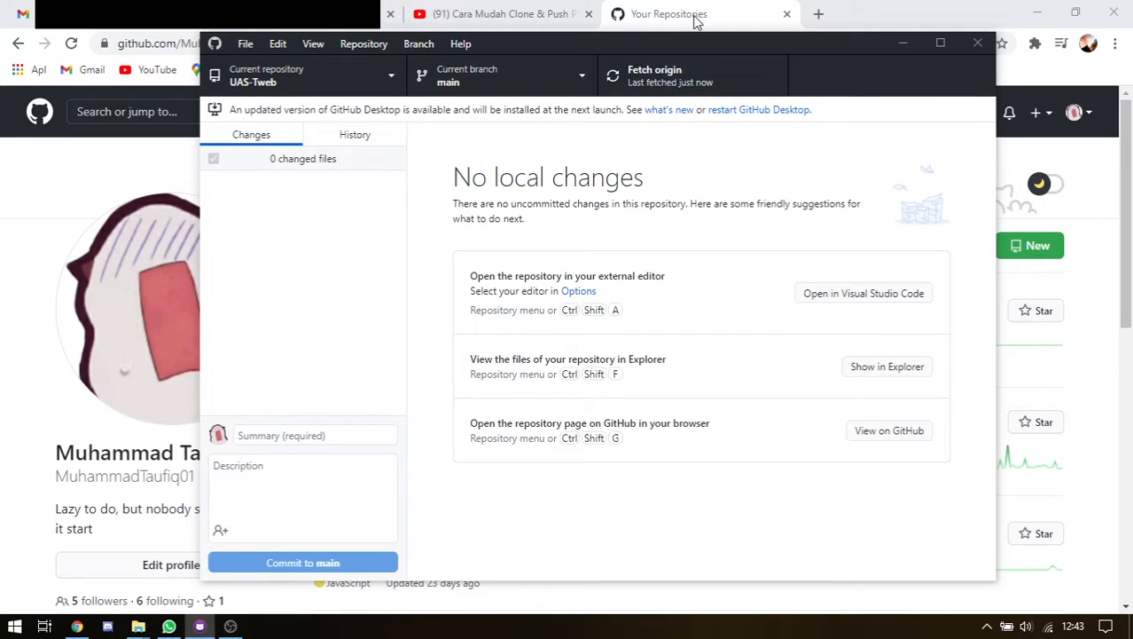
pyautogui.click(732, 12)
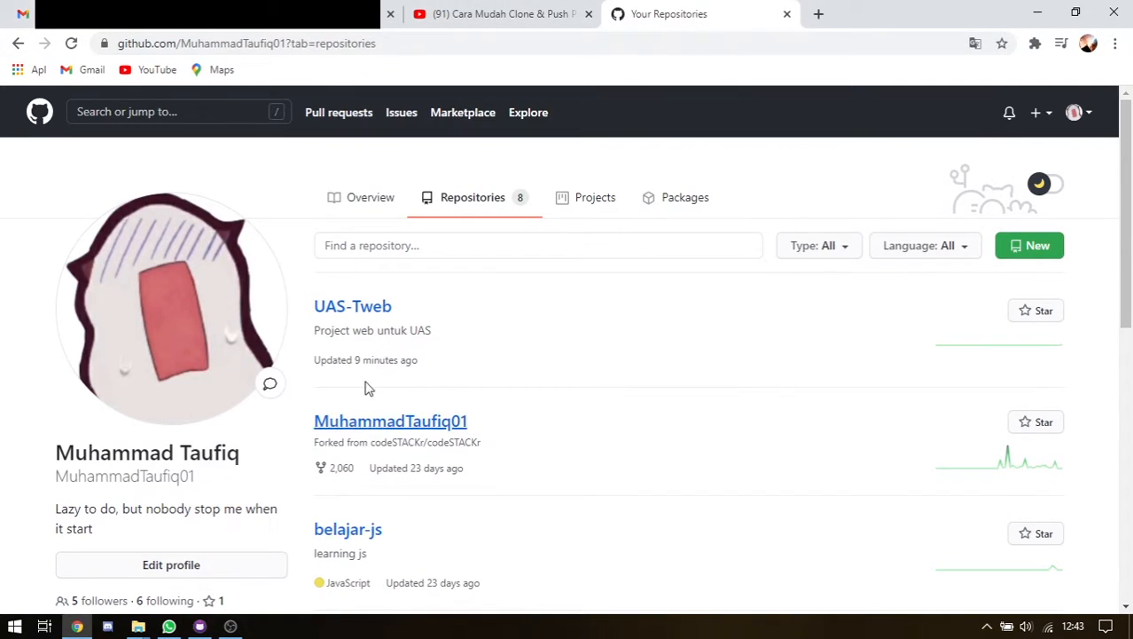
pyautogui.click(199, 626)
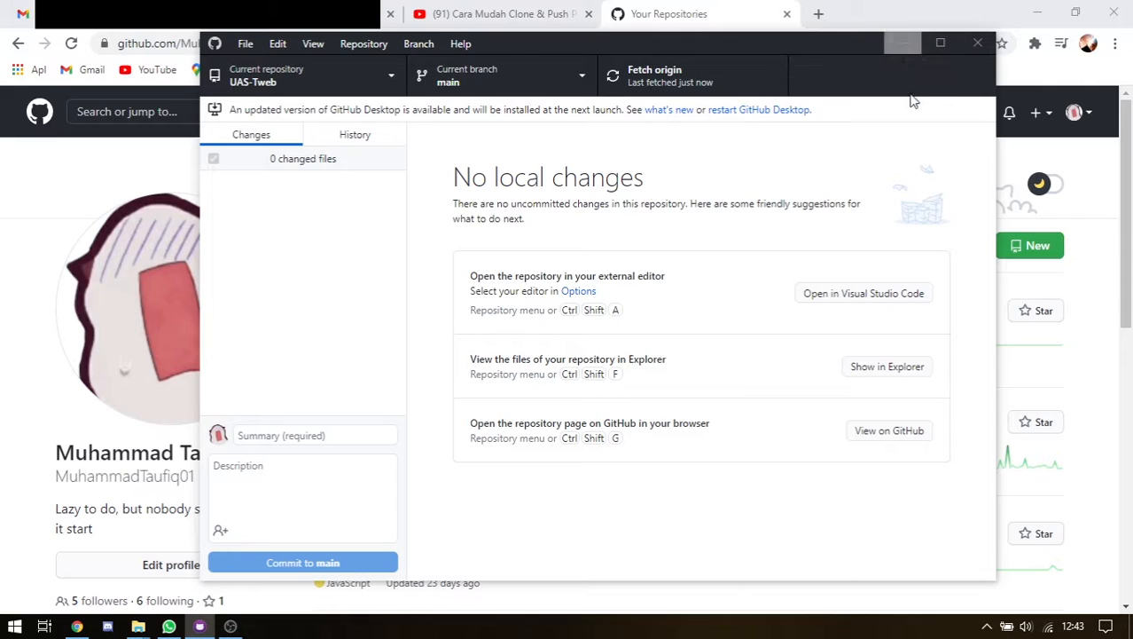
pyautogui.click(904, 41)
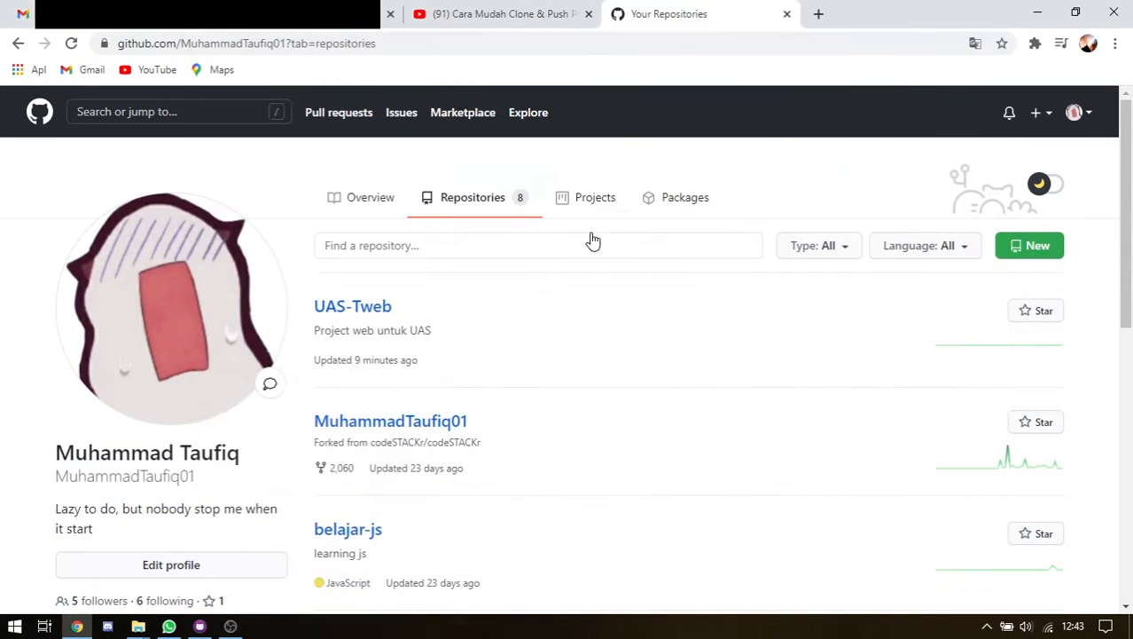
# Open the UAS-Tweb repository page and briefly check its clone options
pyautogui.click(363, 312)
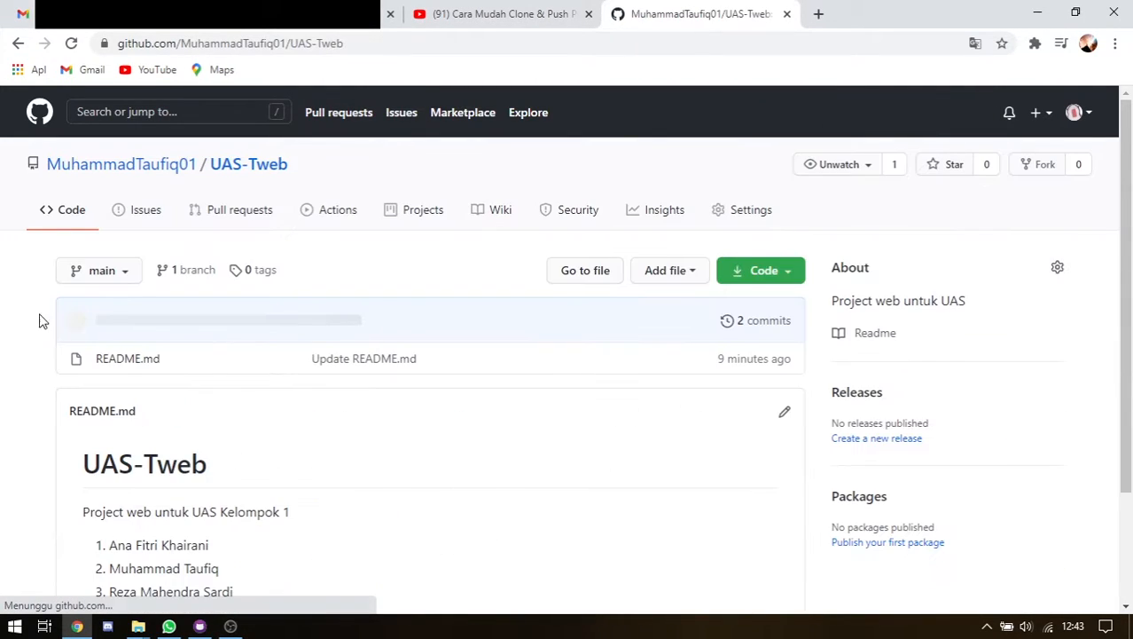
pyautogui.click(761, 274)
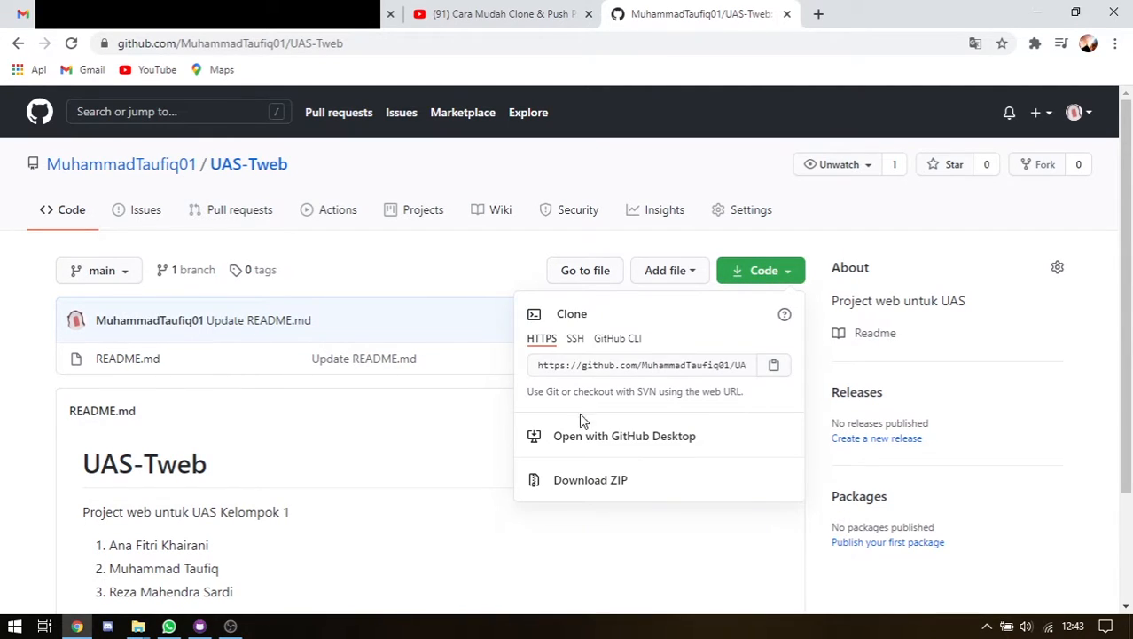
pyautogui.click(451, 422)
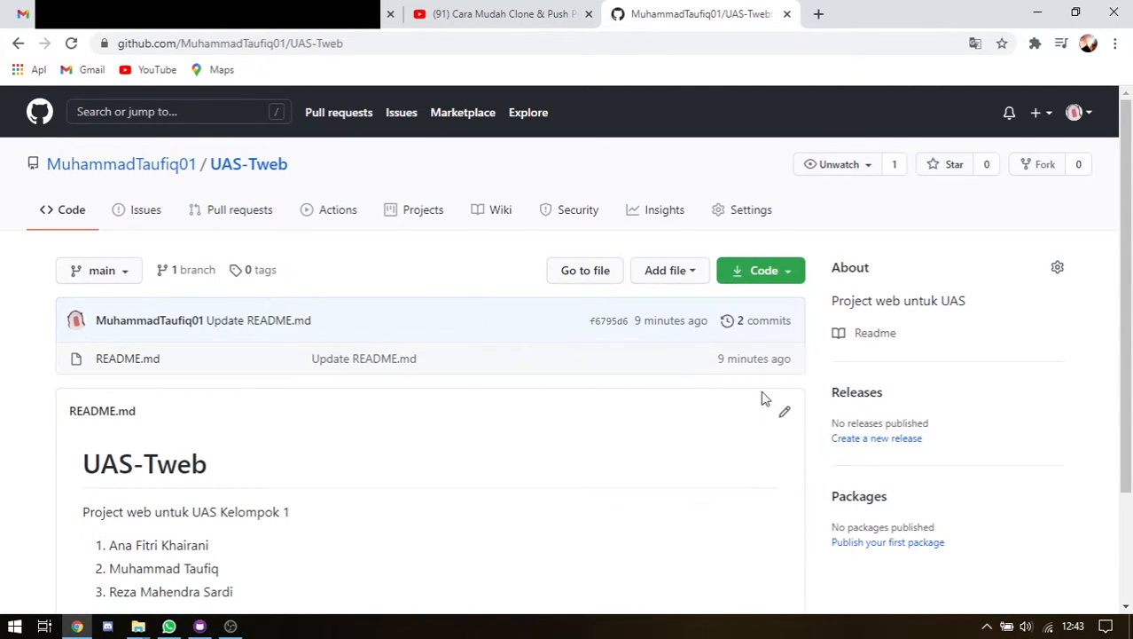
# Create a new file tes.html in UAS-Tweb containing 'asdasd'
pyautogui.click(683, 272)
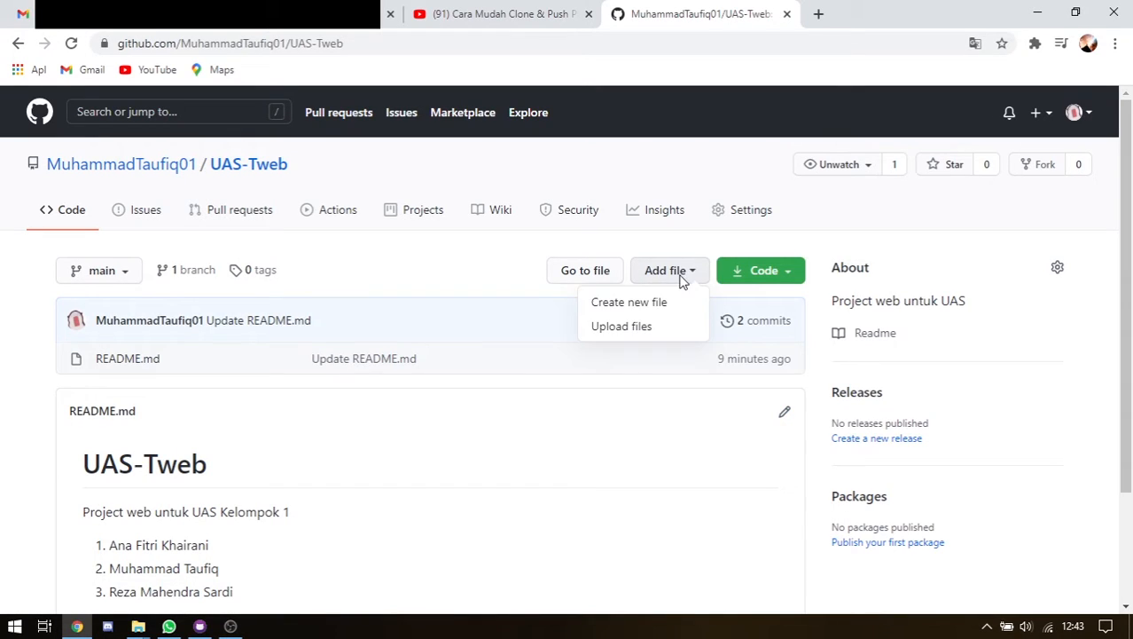
pyautogui.click(647, 304)
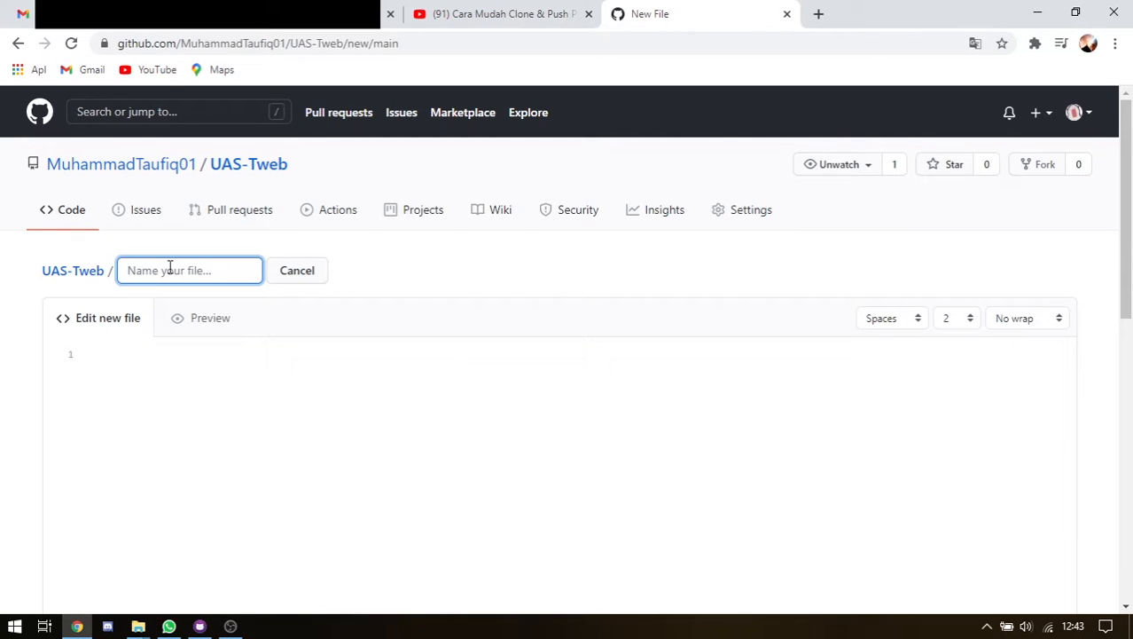
pyautogui.write('tes.html')
pyautogui.click(311, 393)
pyautogui.write('asda')
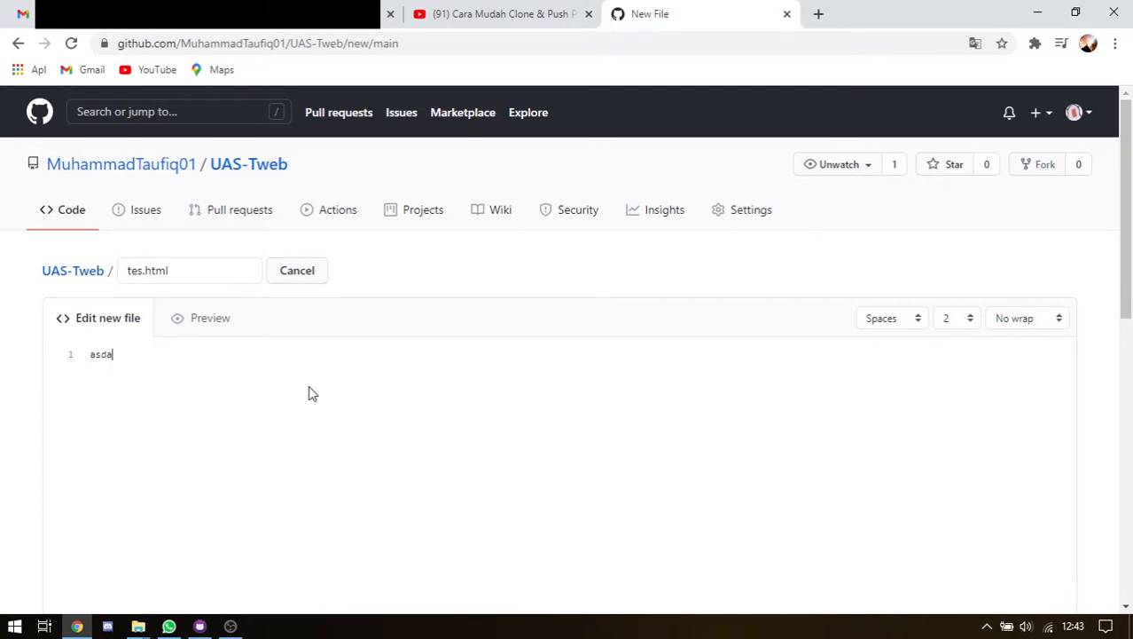
pyautogui.write('sd')
pyautogui.scroll(-3, 831, 266)
pyautogui.scroll(2, 829, 264)
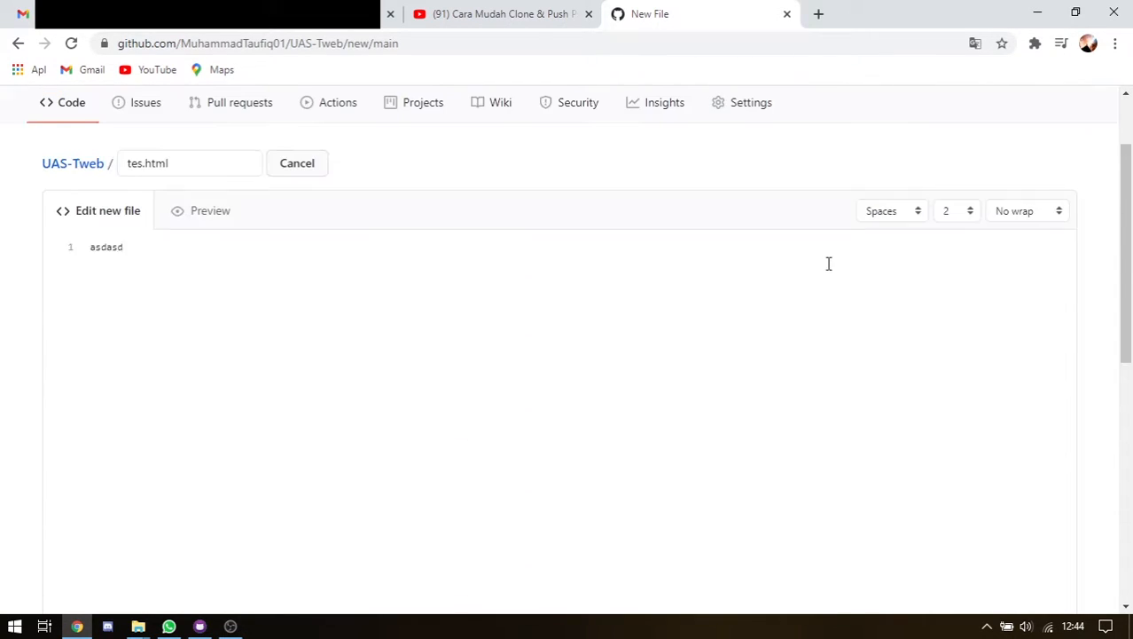
pyautogui.scroll(-10, 829, 263)
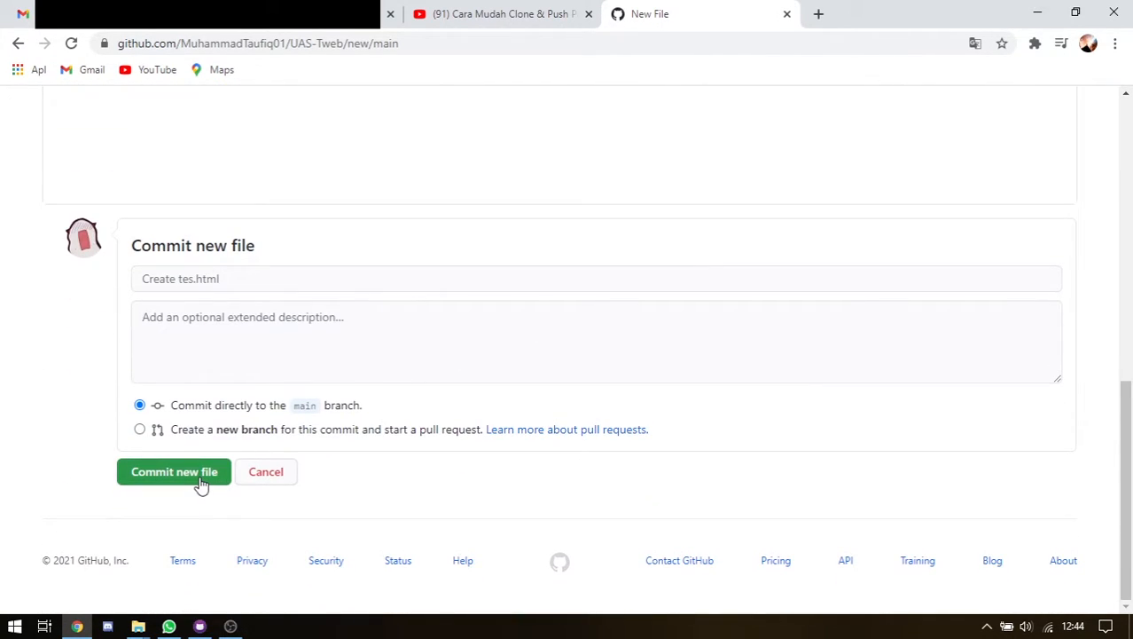
# Commit tes.html directly to main and return to GitHub Desktop
pyautogui.click(201, 483)
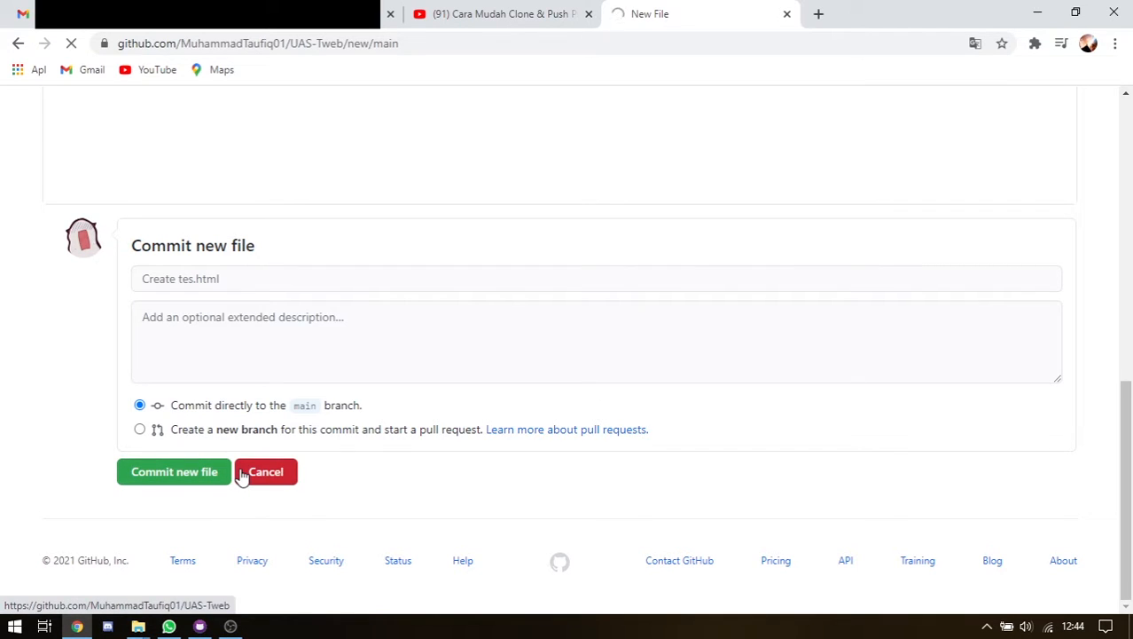
pyautogui.scroll(-1, 432, 282)
pyautogui.scroll(1, 433, 284)
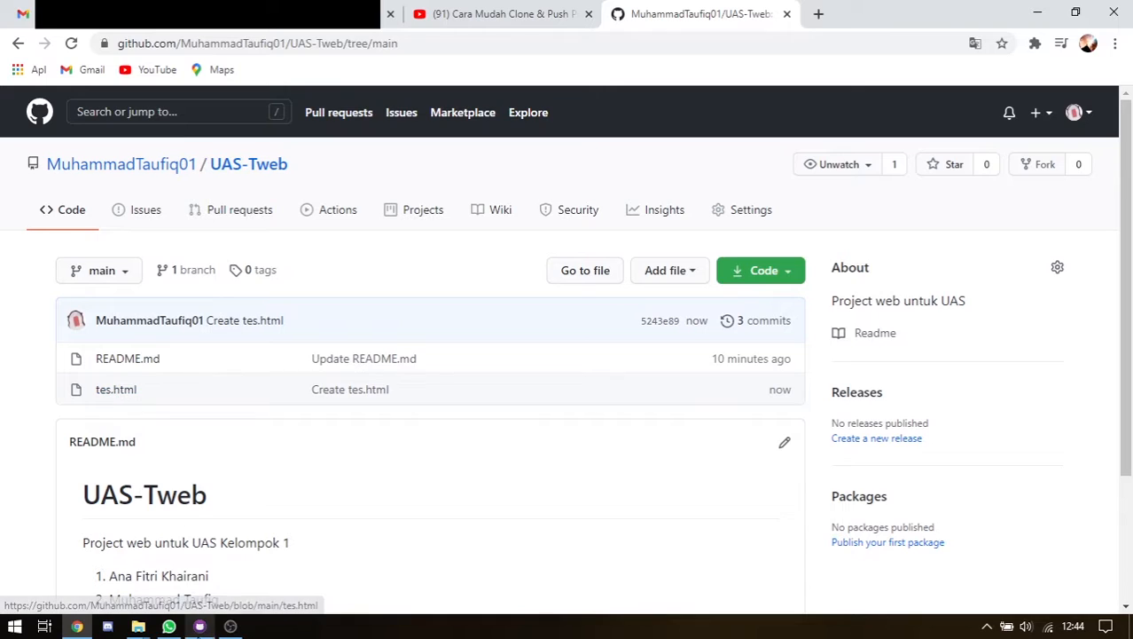
pyautogui.hotkey('alt', 'Tab')
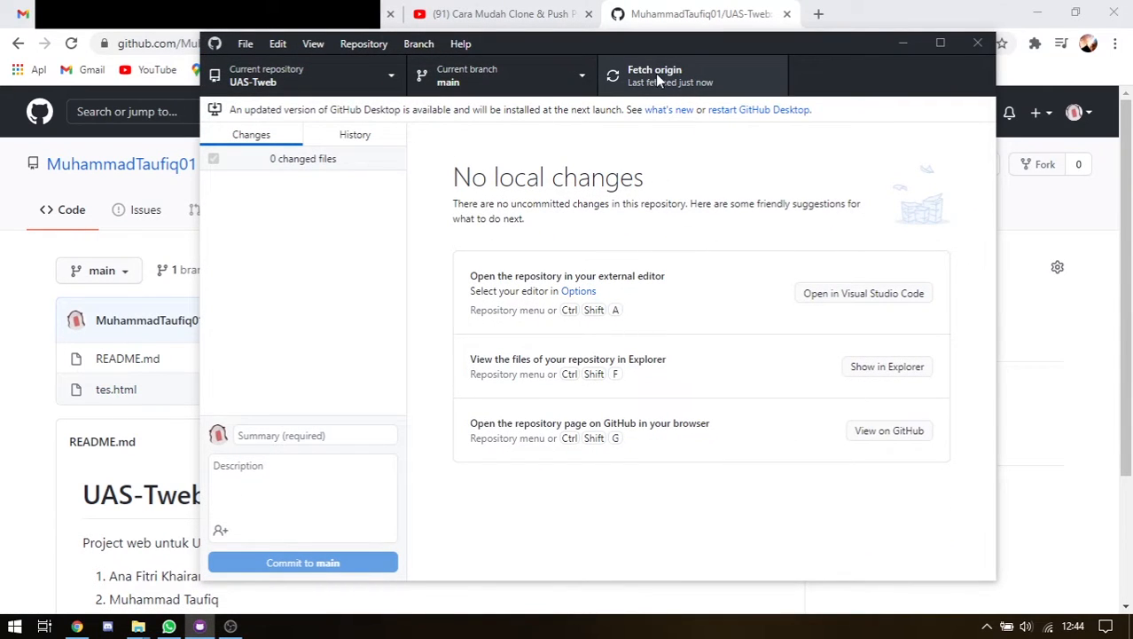
# Fetch origin and pull the remote commit adding tes.html into the local UAS-Tweb clone
pyautogui.click(657, 78)
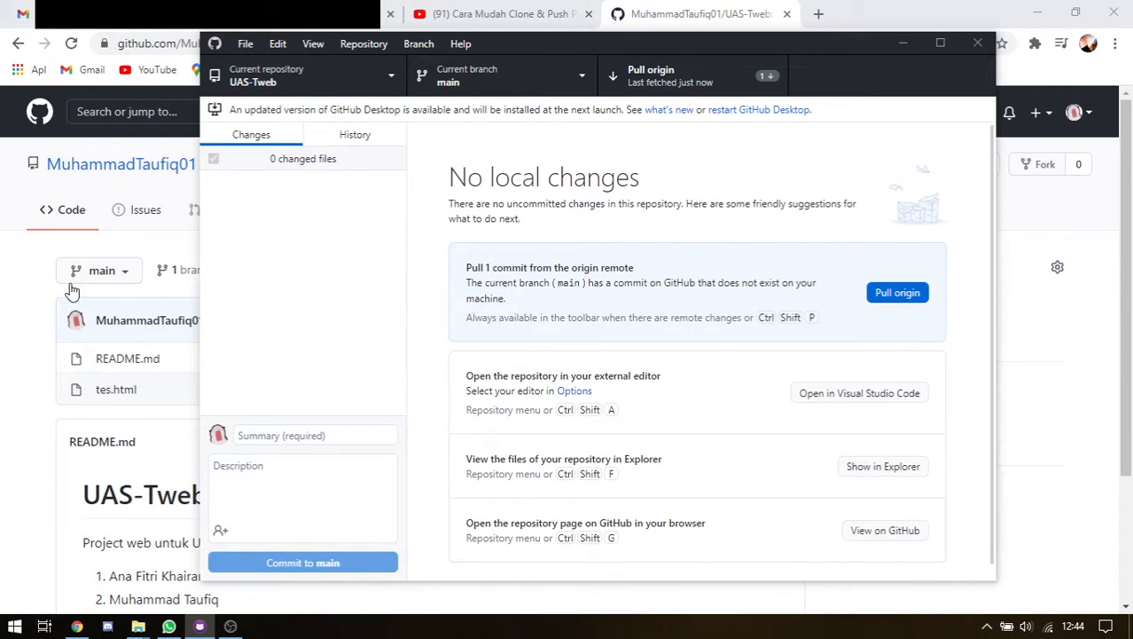
pyautogui.click(29, 336)
pyautogui.click(200, 626)
pyautogui.click(903, 298)
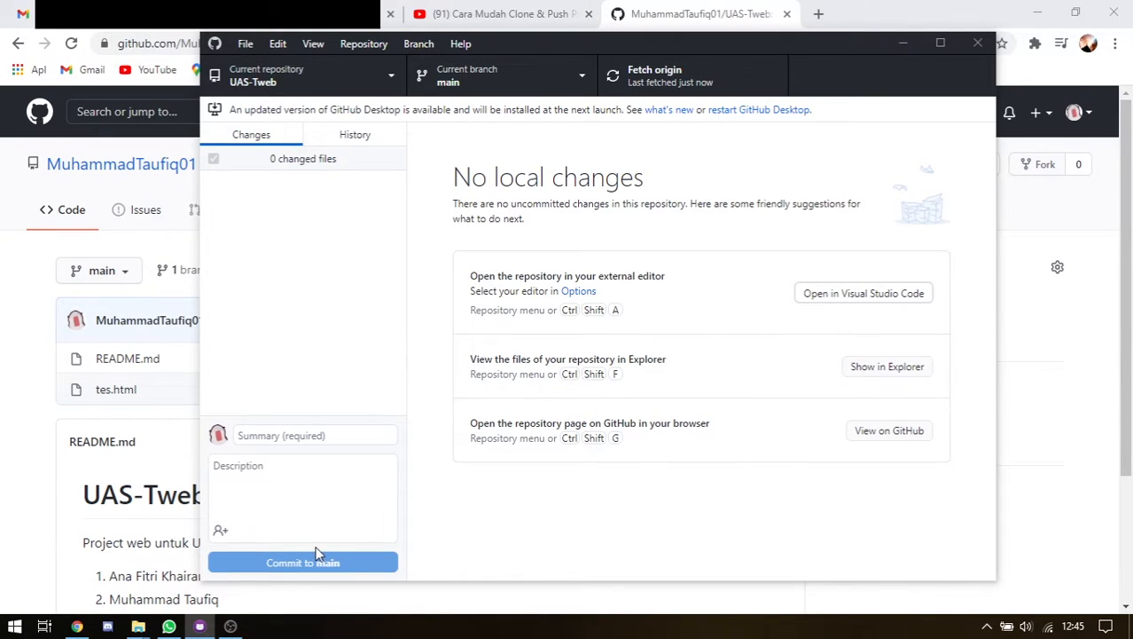
# Open tes.html from Work (E:) > github repo > UAS-Tweb in Chrome, view 'asdasd', then close it
pyautogui.moveTo(140, 628)
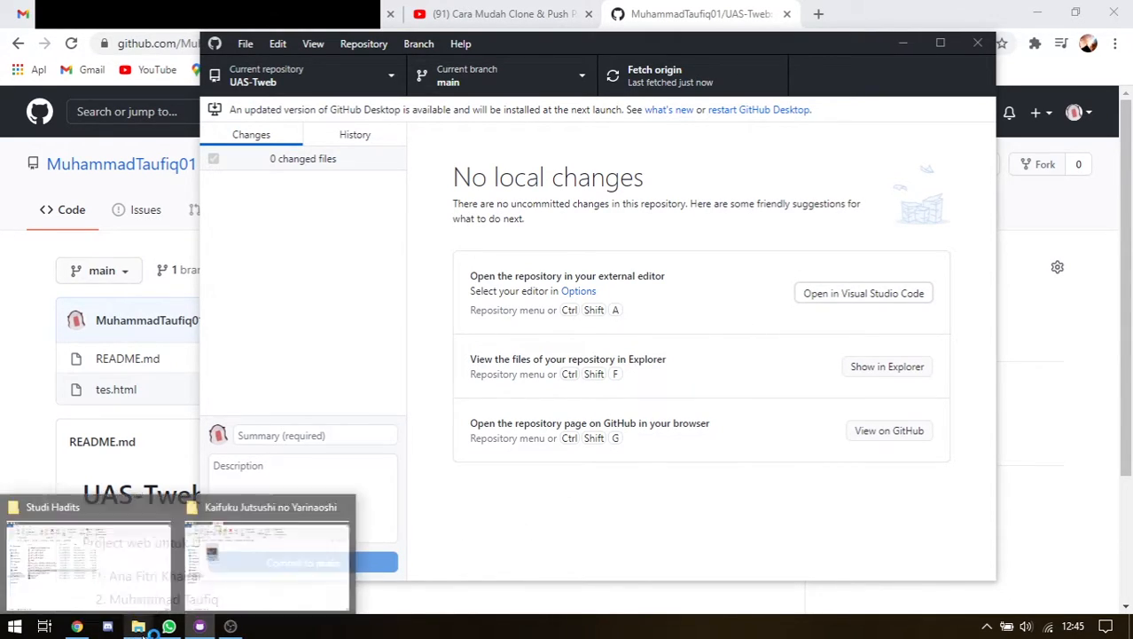
pyautogui.click(142, 564)
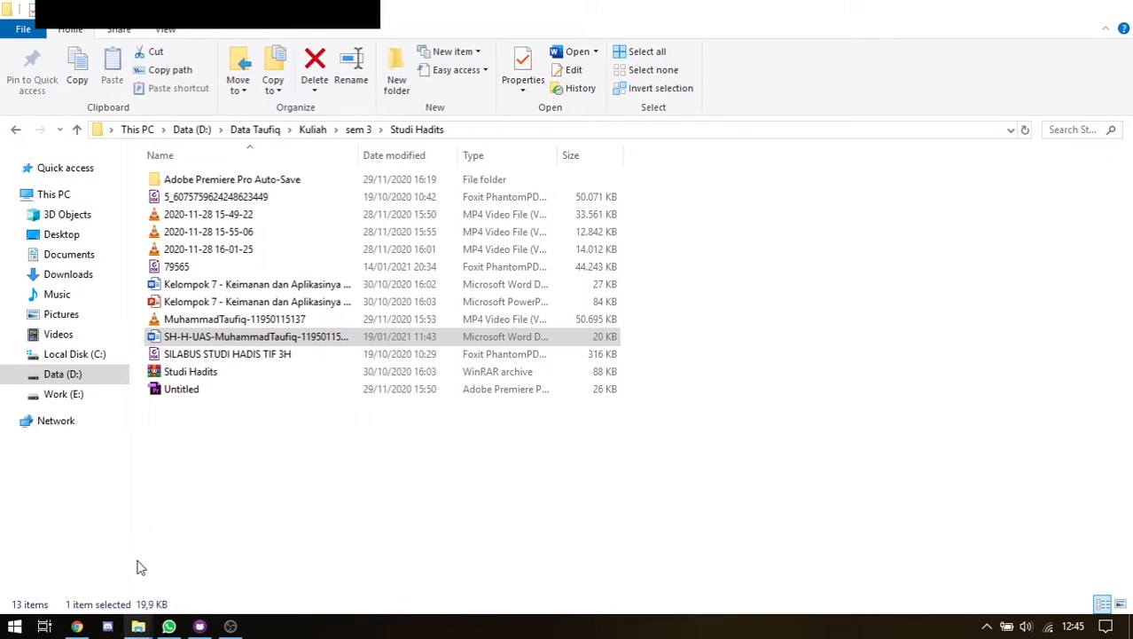
pyautogui.click(76, 395)
pyautogui.doubleClick(439, 165)
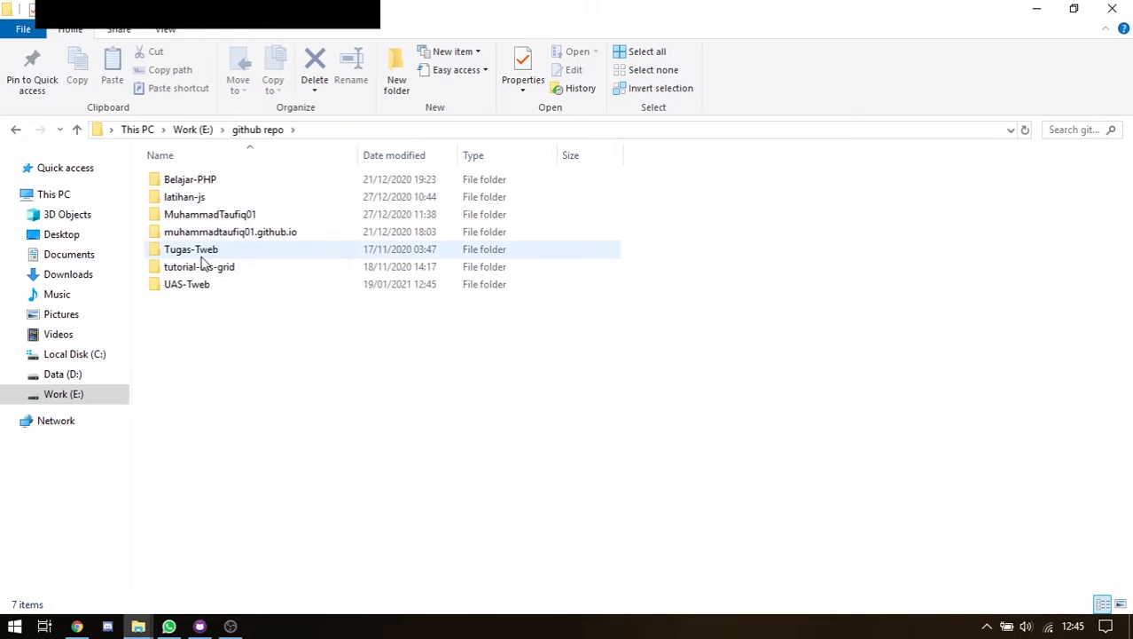
pyautogui.doubleClick(212, 284)
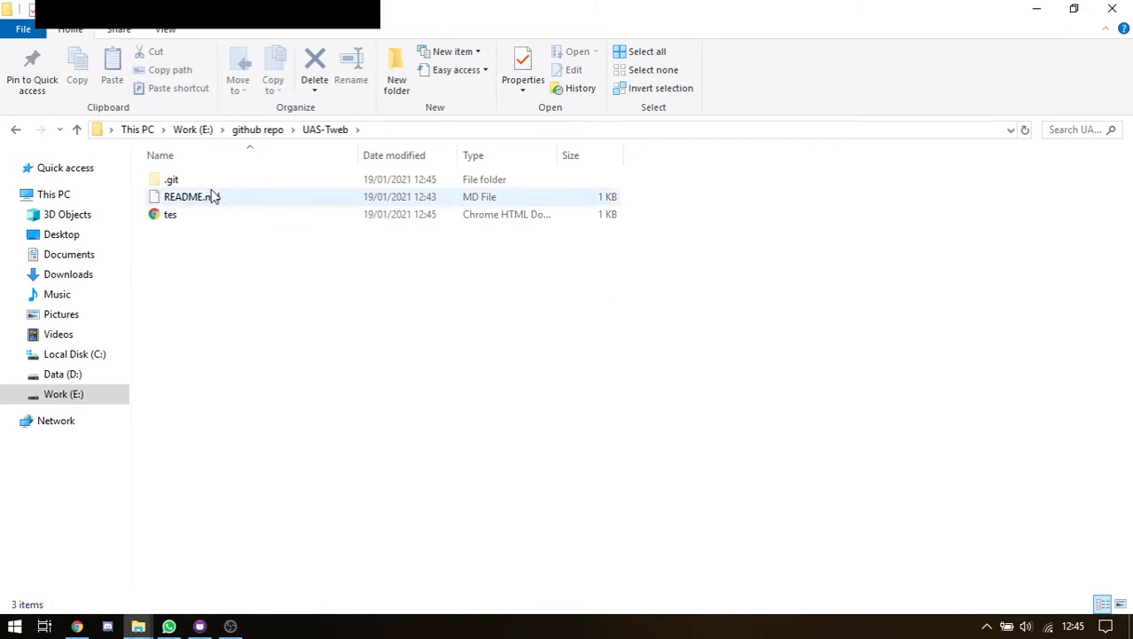
pyautogui.doubleClick(191, 216)
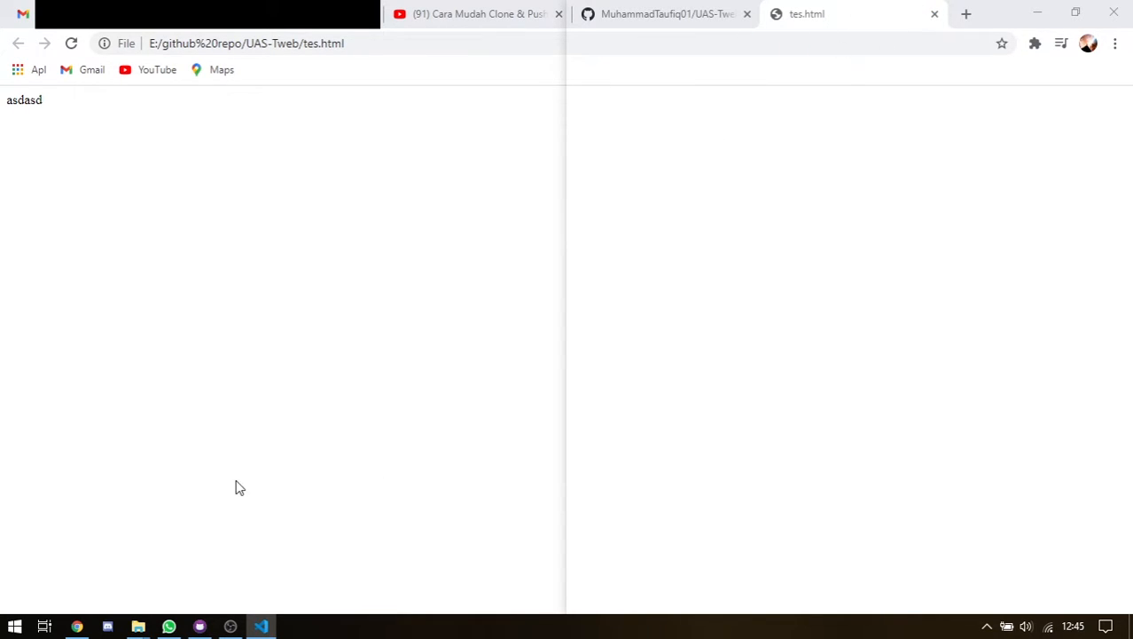
pyautogui.click(77, 626)
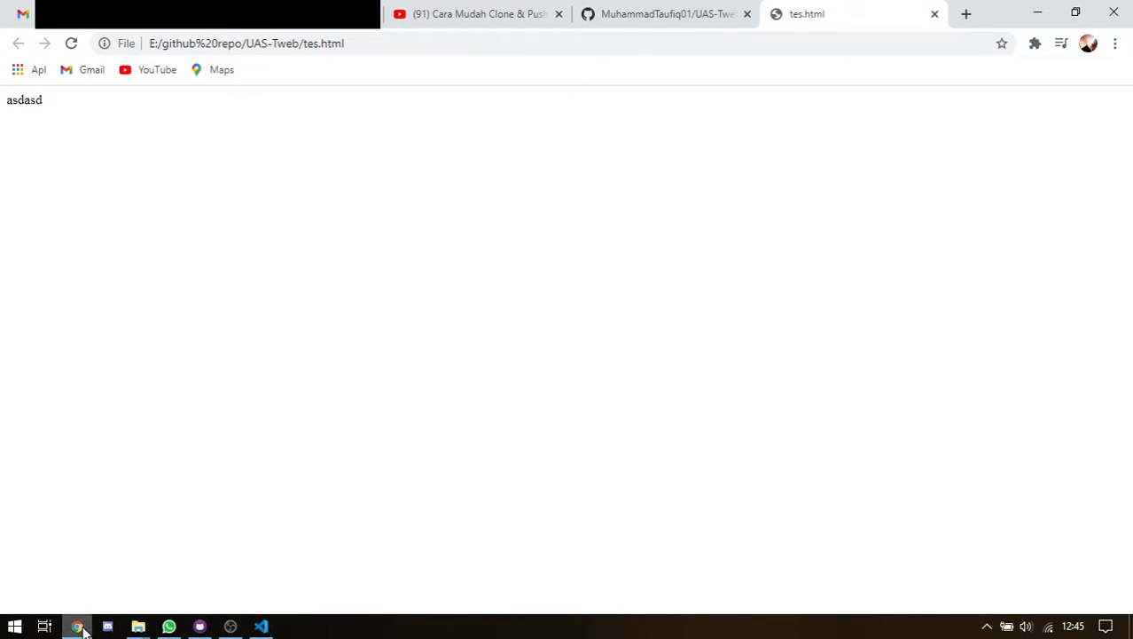
pyautogui.click(935, 15)
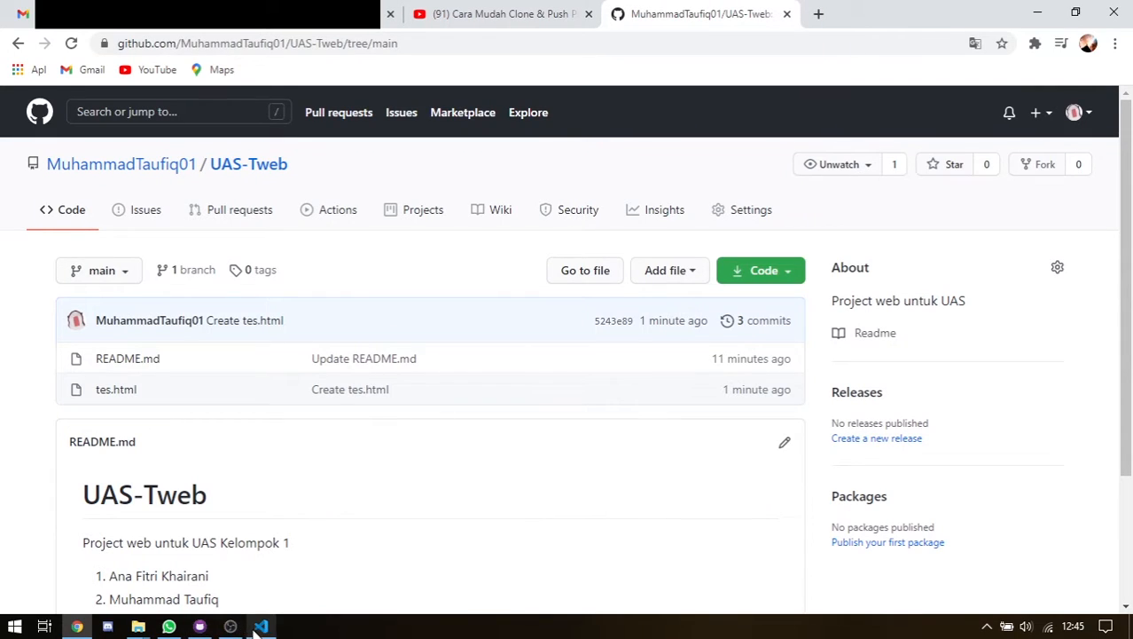
# Open UAS-Tweb in Visual Studio Code, maximized, and view tes.html
pyautogui.click(199, 626)
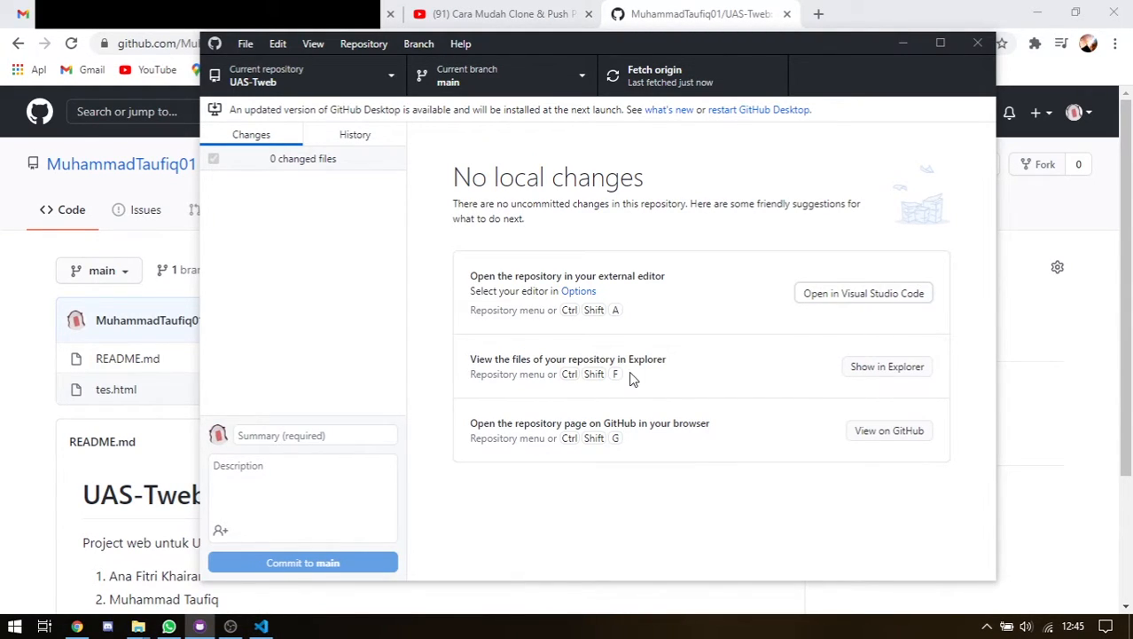
pyautogui.click(261, 626)
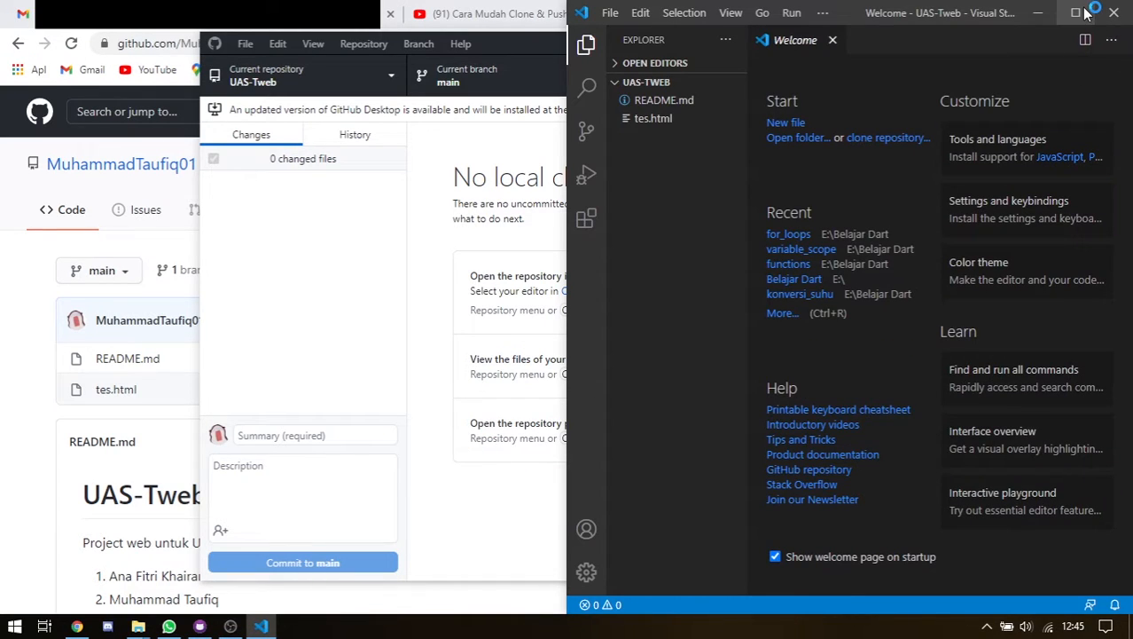
pyautogui.click(1085, 12)
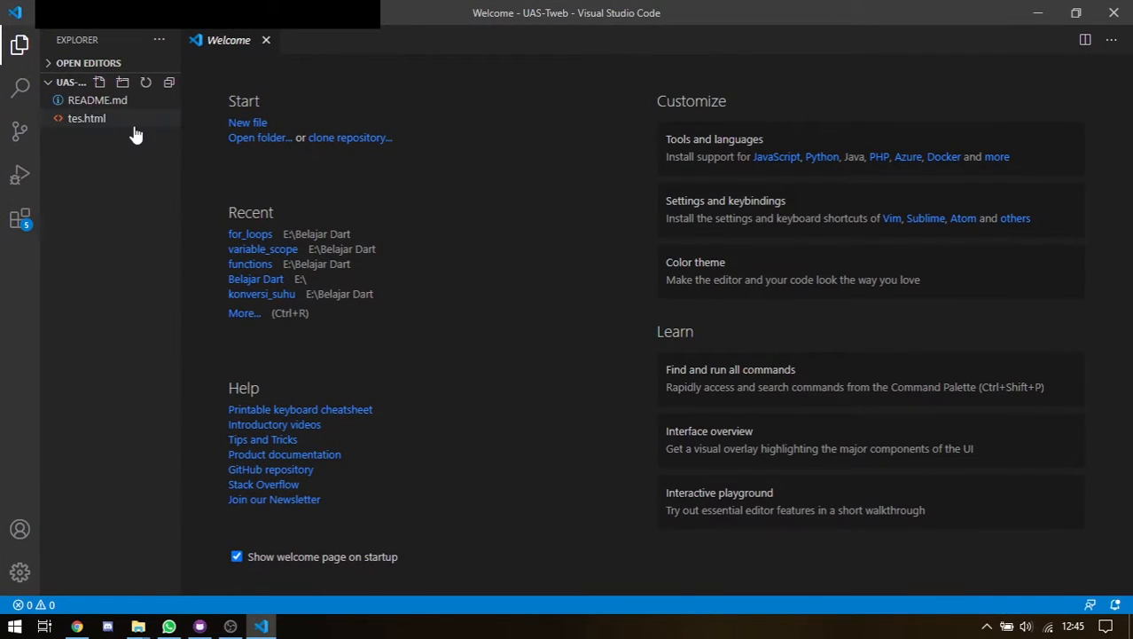
pyautogui.click(100, 125)
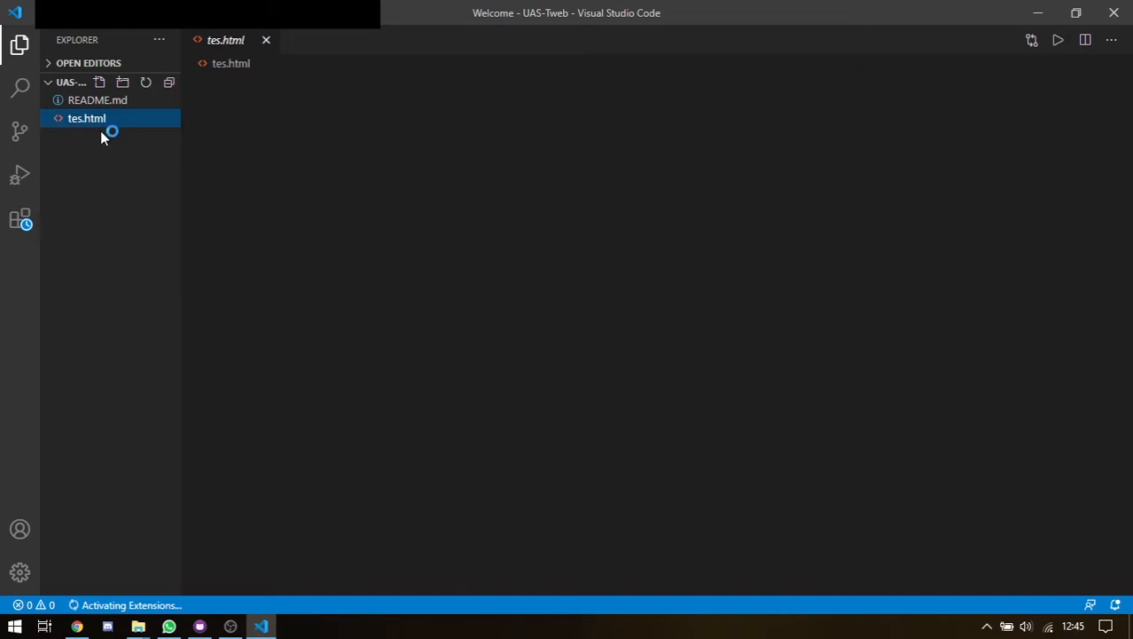
# Create tes2.html with the Emmet '!' HTML boilerplate and save it
pyautogui.click(99, 83)
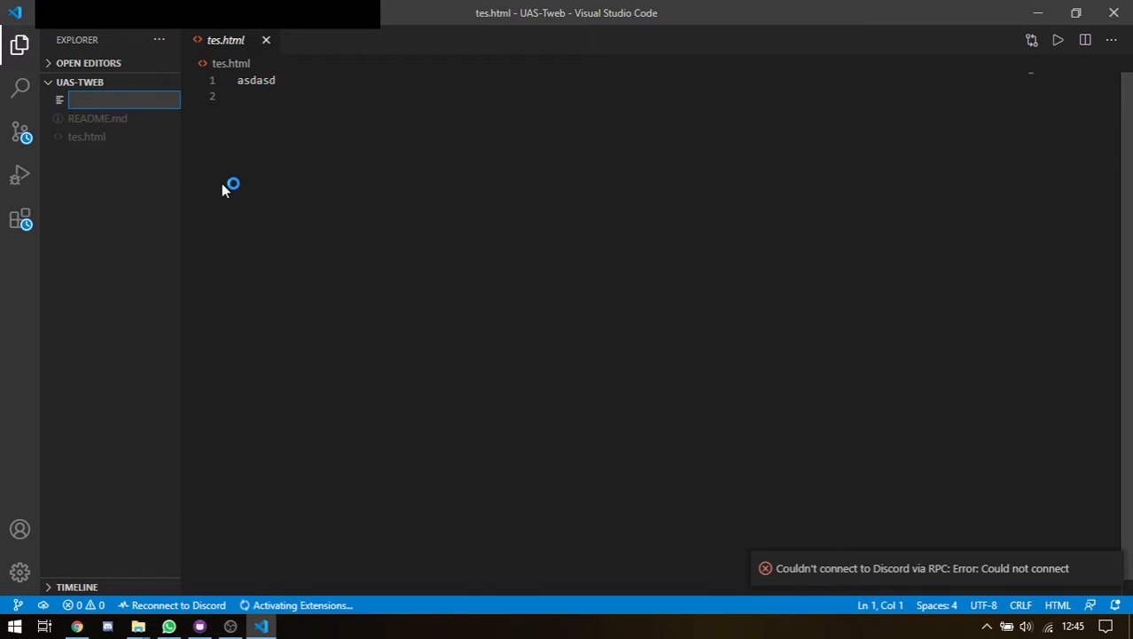
pyautogui.write('tes')
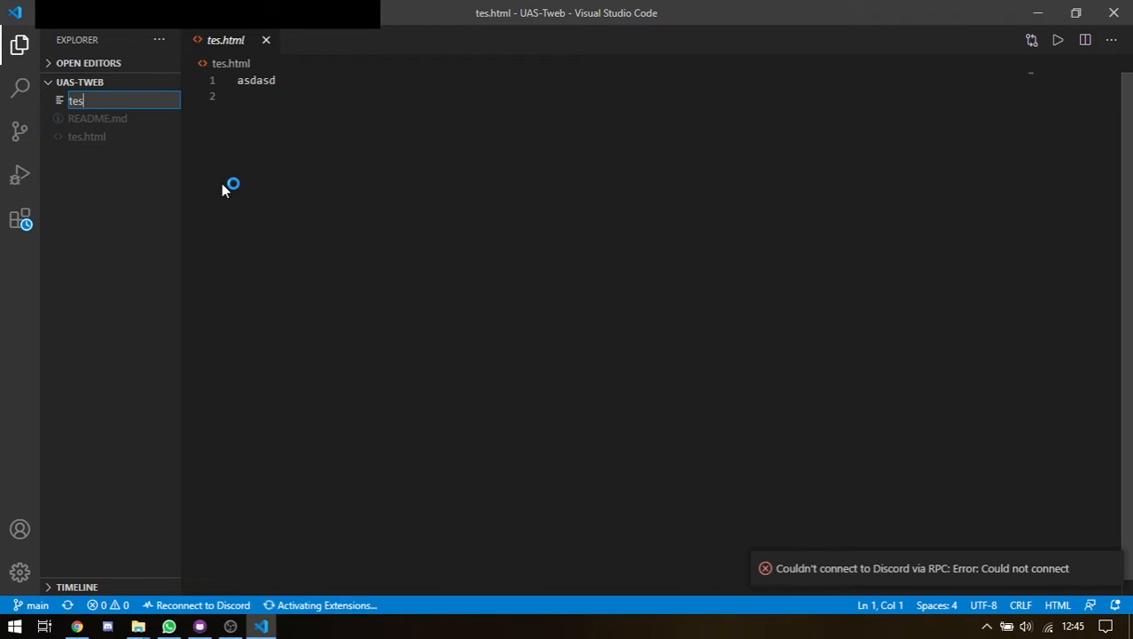
pyautogui.write('2.html')
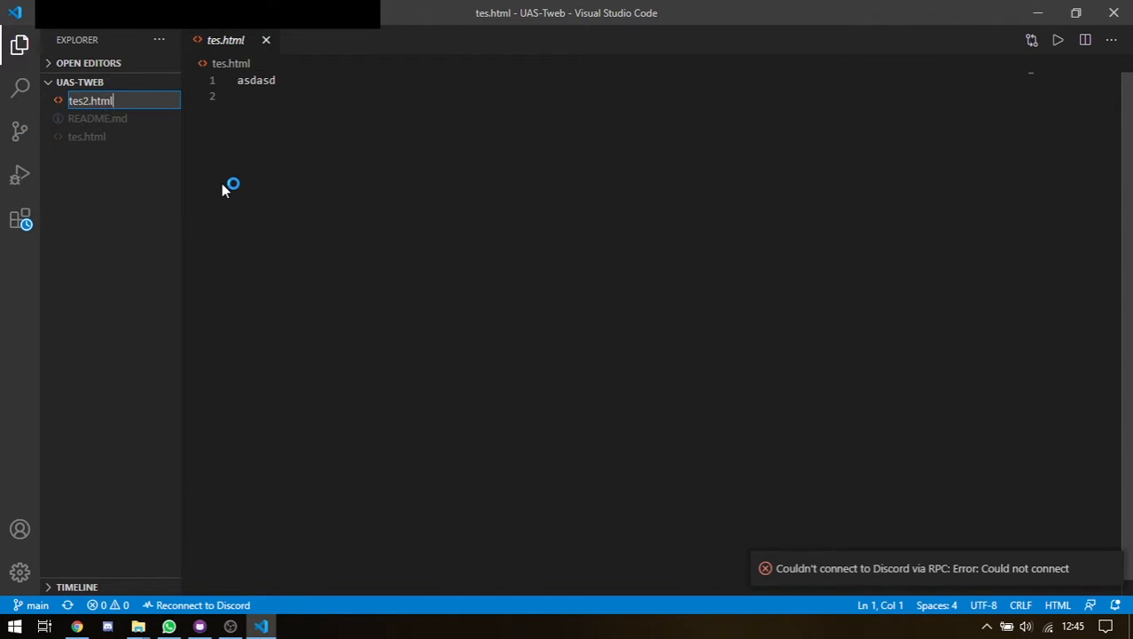
pyautogui.press('Return')
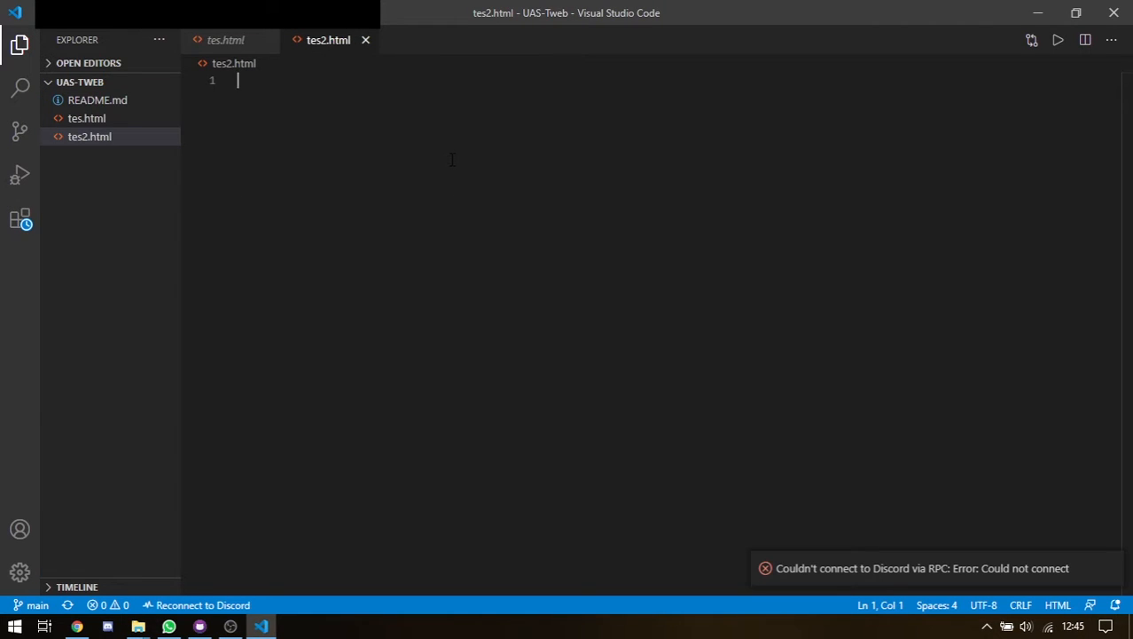
pyautogui.write('!')
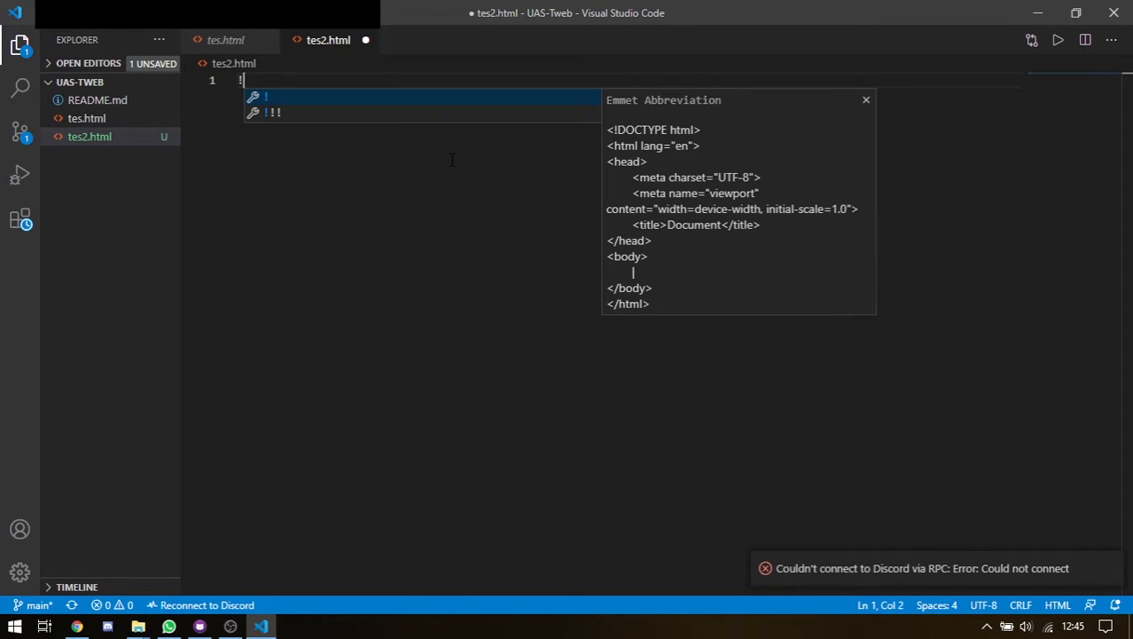
pyautogui.press('Return')
pyautogui.click(465, 192)
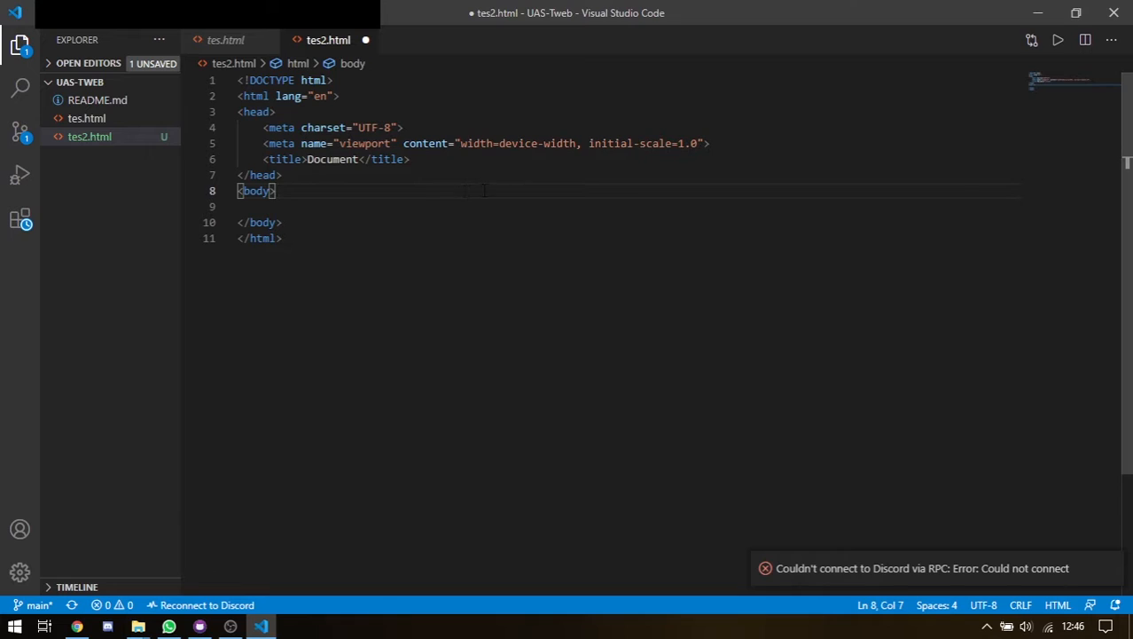
pyautogui.press('Tab')
pyautogui.press('Tab')
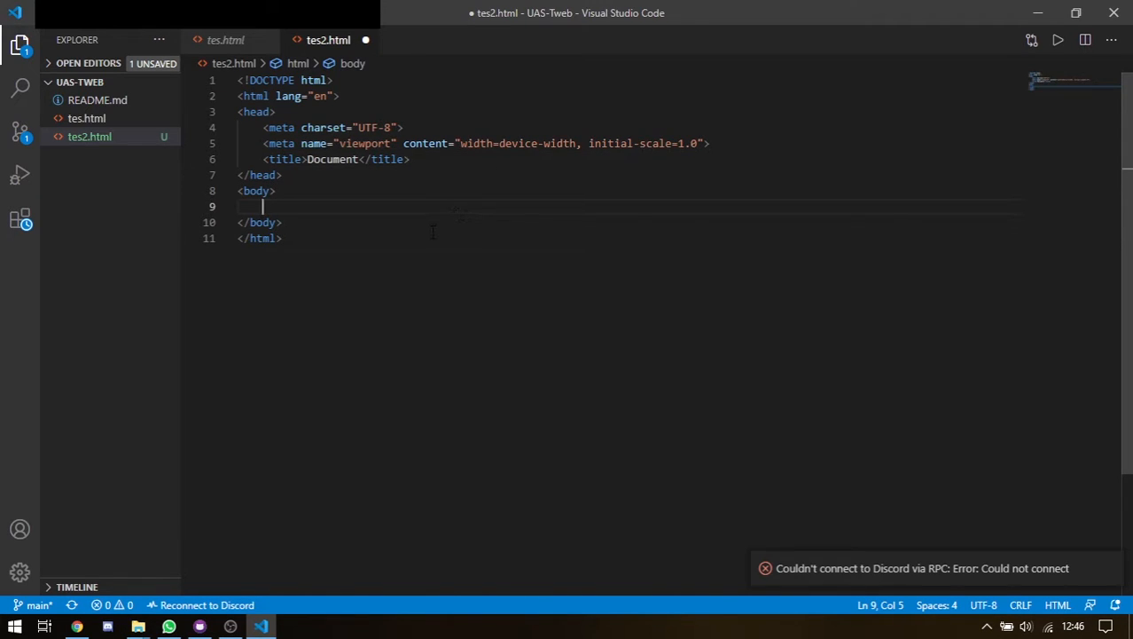
pyautogui.hotkey('ctrl', 's')
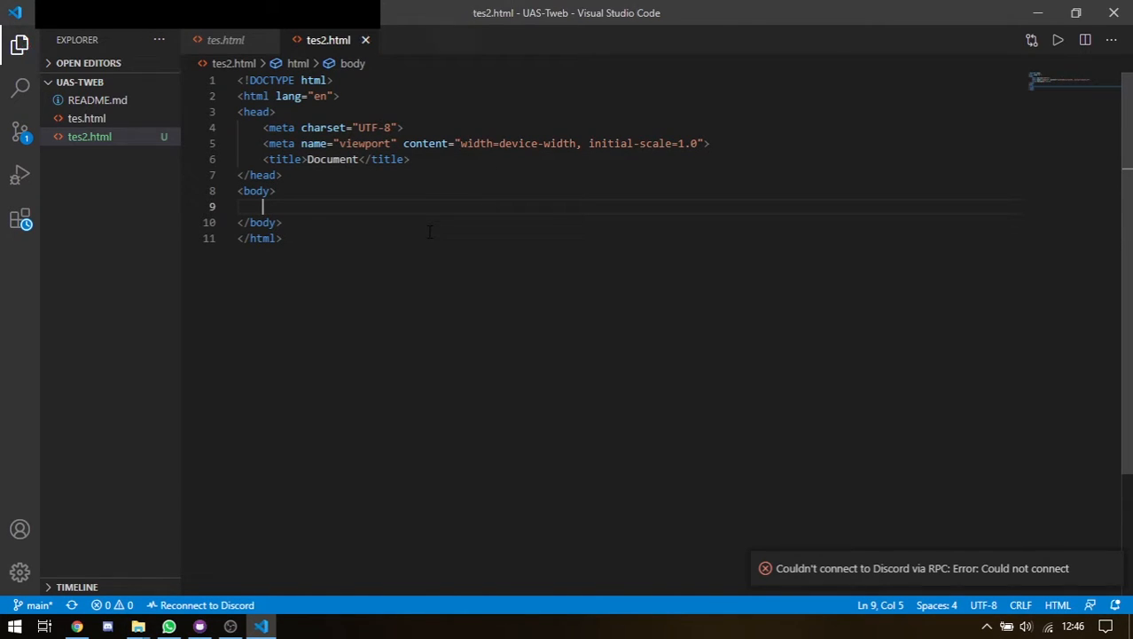
# Glance at tes.html, return to tes2.html, then check GitHub Desktop lists the new file
pyautogui.click(98, 120)
pyautogui.click(101, 138)
pyautogui.click(360, 195)
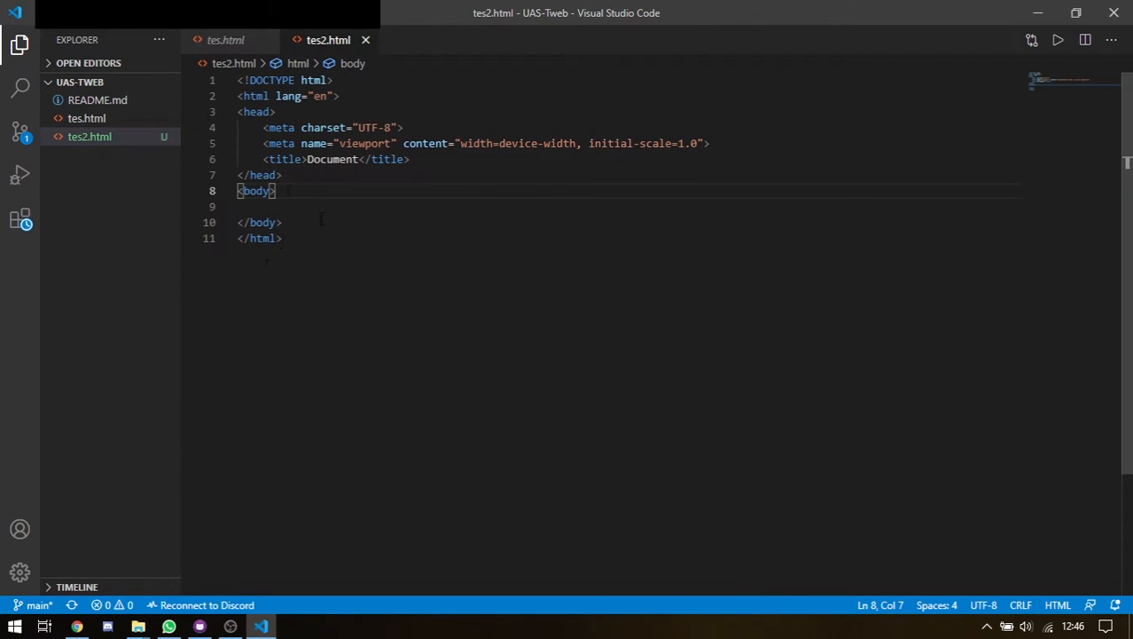
pyautogui.click(200, 626)
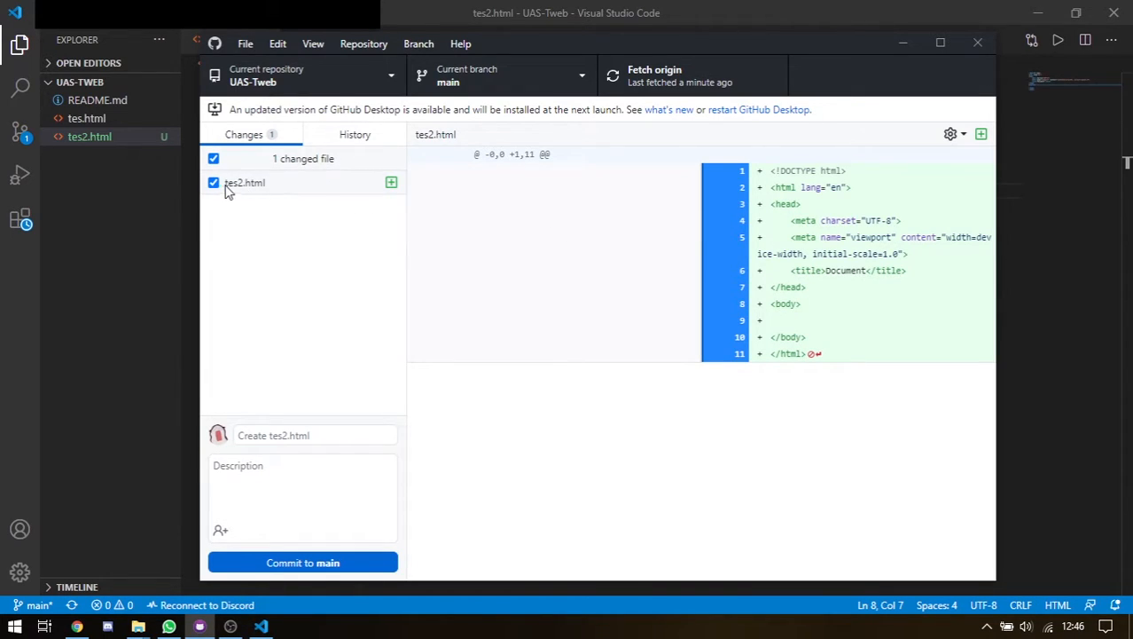
# Delete the 'asdasd' text from tes.html and save the emptied file
pyautogui.click(58, 266)
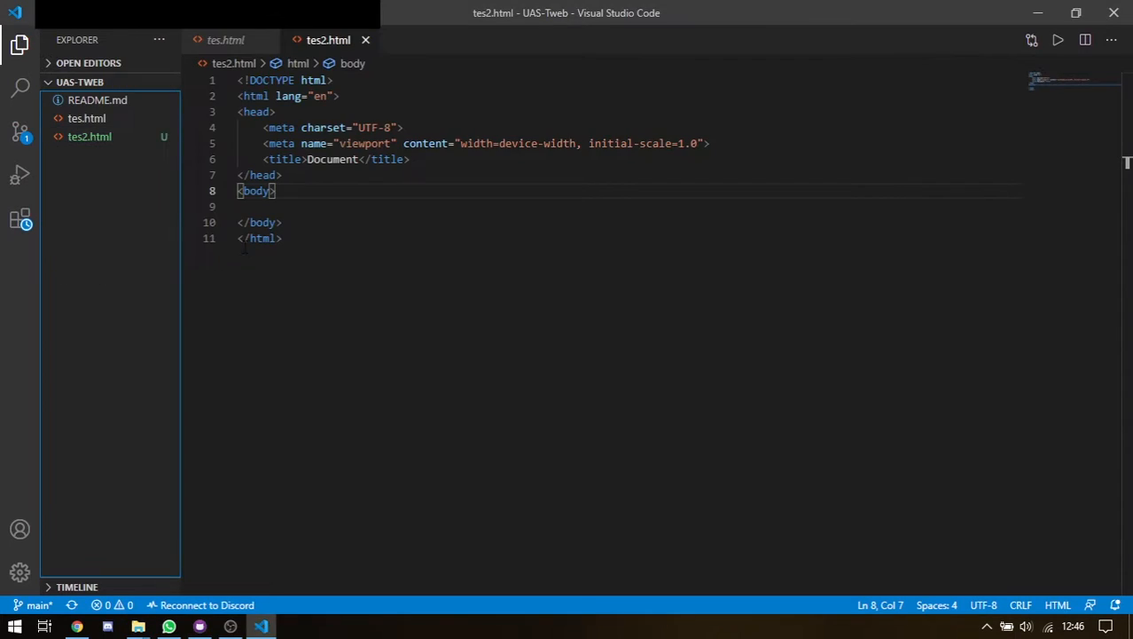
pyautogui.click(199, 626)
pyautogui.click(110, 137)
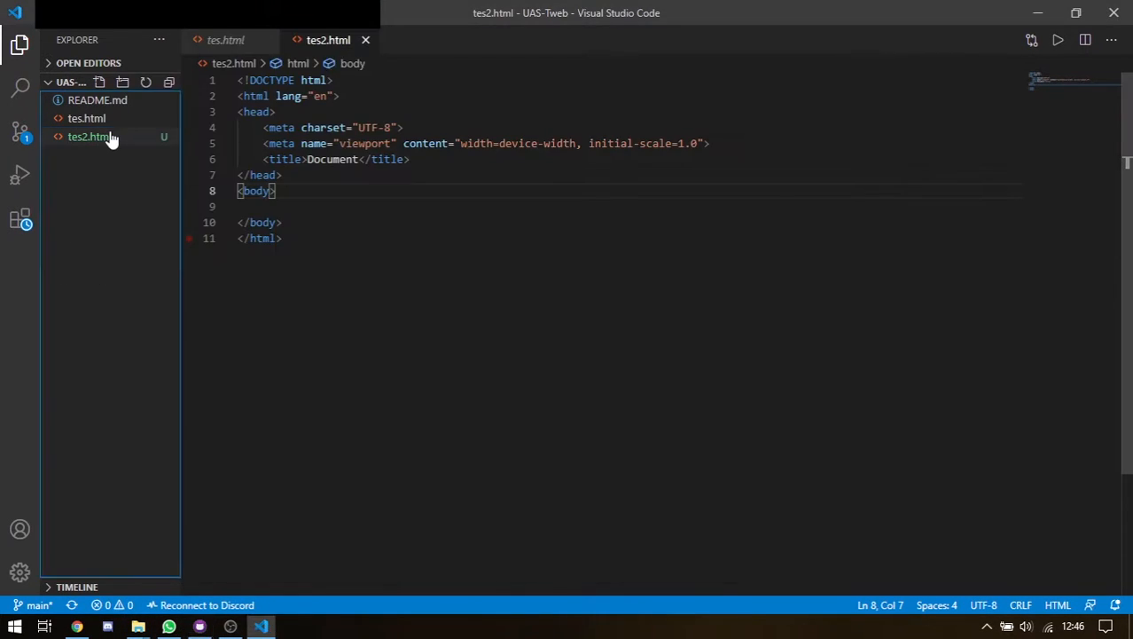
pyautogui.click(94, 121)
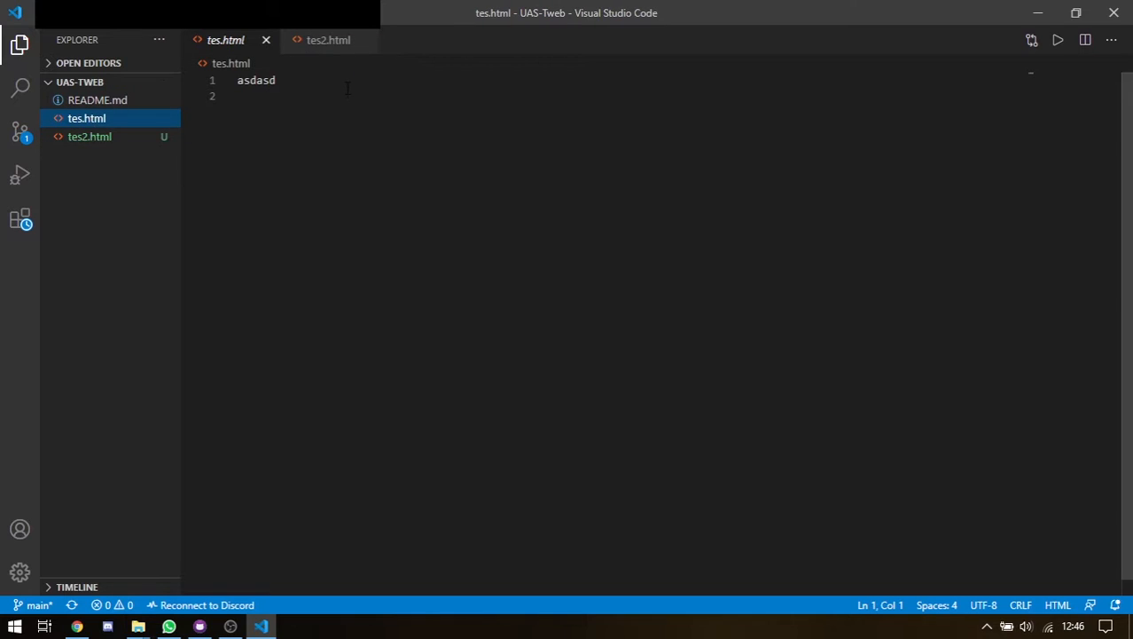
pyautogui.moveTo(236, 81); pyautogui.dragTo(258, 82)
pyautogui.press('BackSpace')
pyautogui.press('BackSpace')
pyautogui.press('BackSpace')
pyautogui.press('BackSpace')
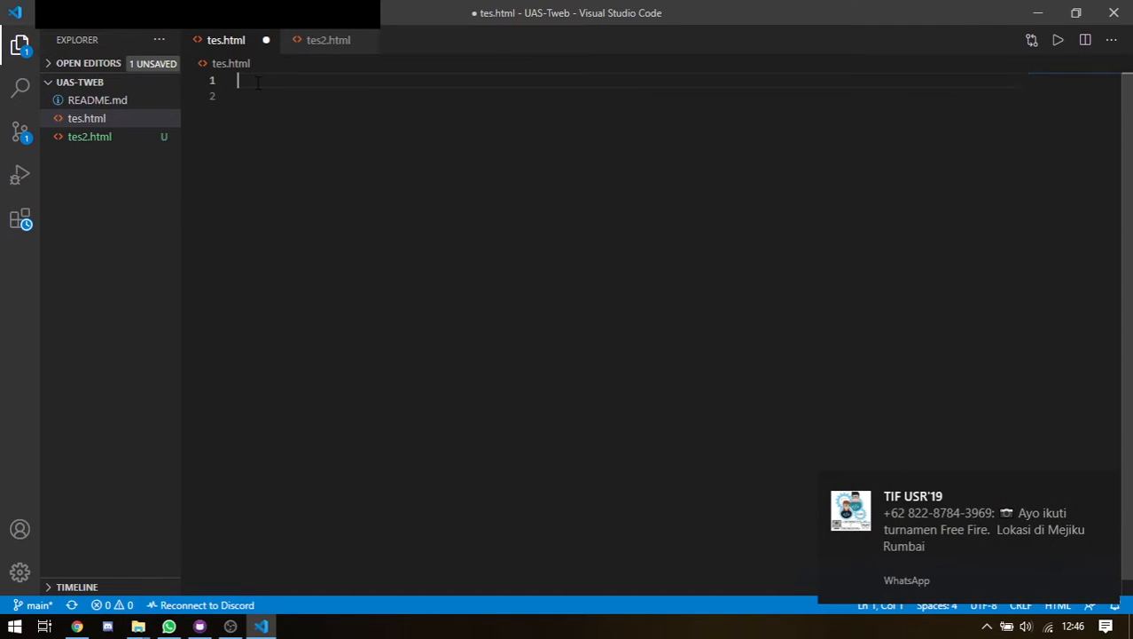
pyautogui.hotkey('ctrl', 's')
pyautogui.click(199, 626)
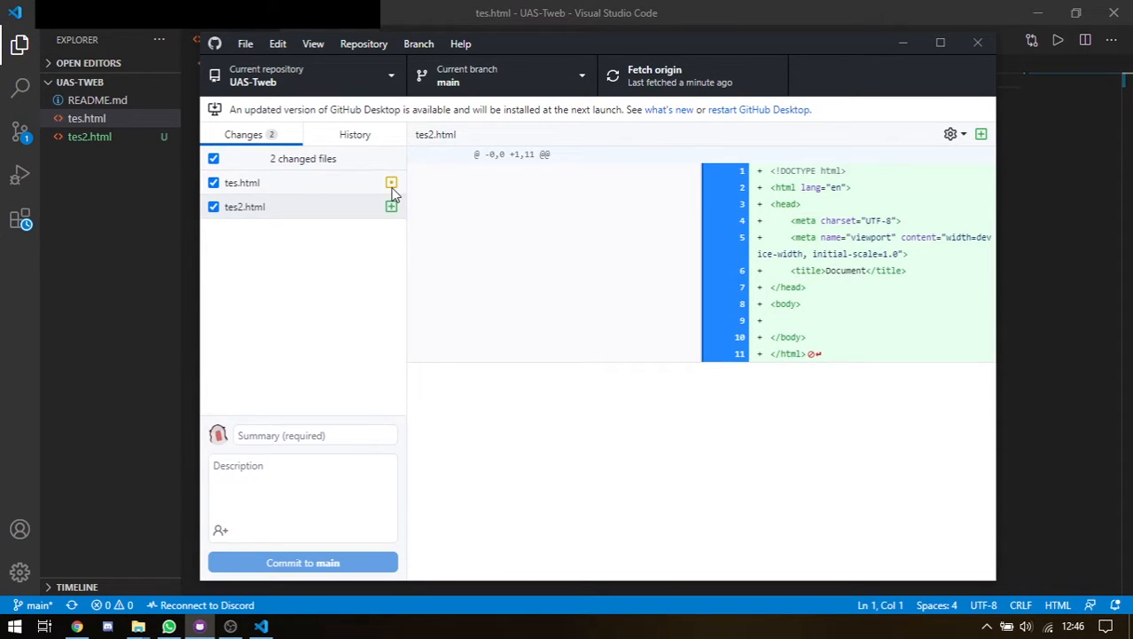
# Move tes.html to the Recycle Bin and review both pending changes in GitHub Desktop
pyautogui.click(147, 291)
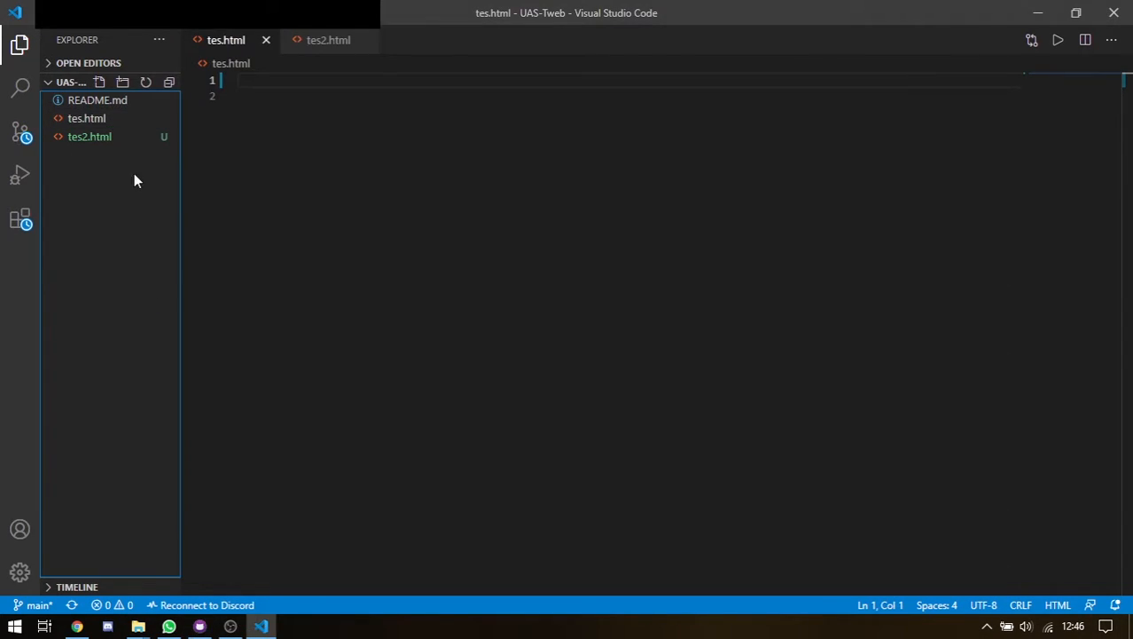
pyautogui.click(108, 121)
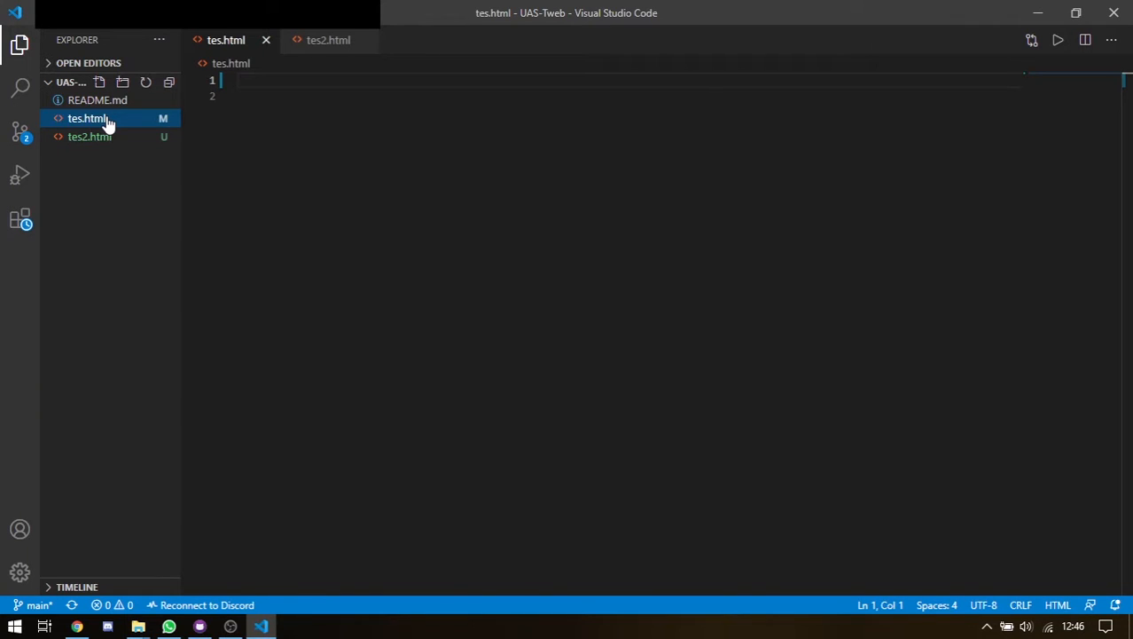
pyautogui.press('Delete')
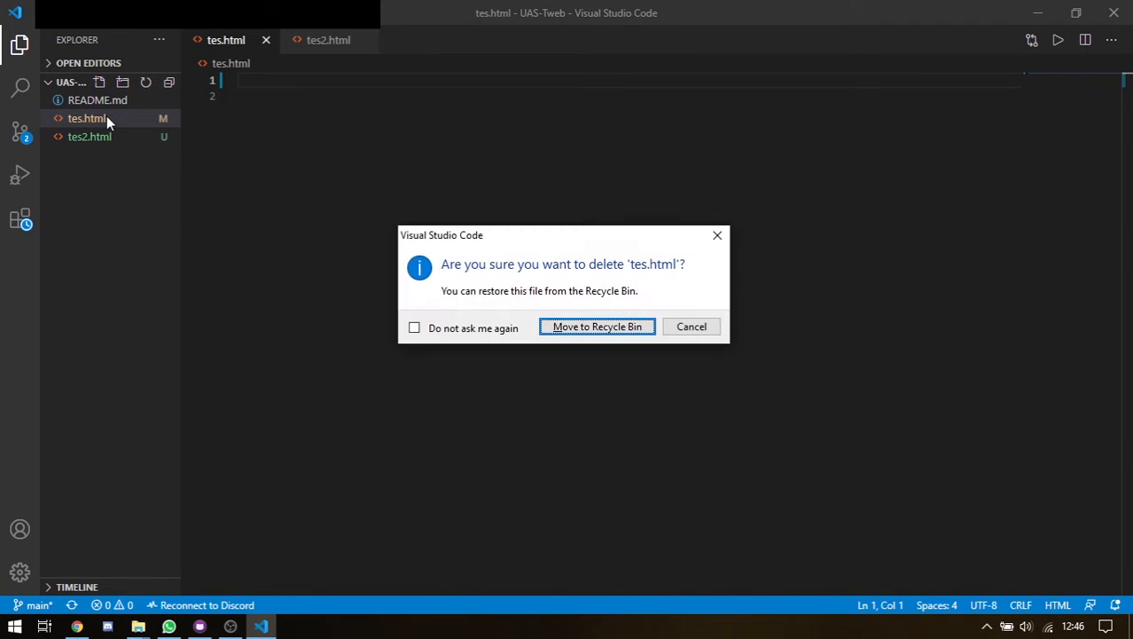
pyautogui.click(612, 328)
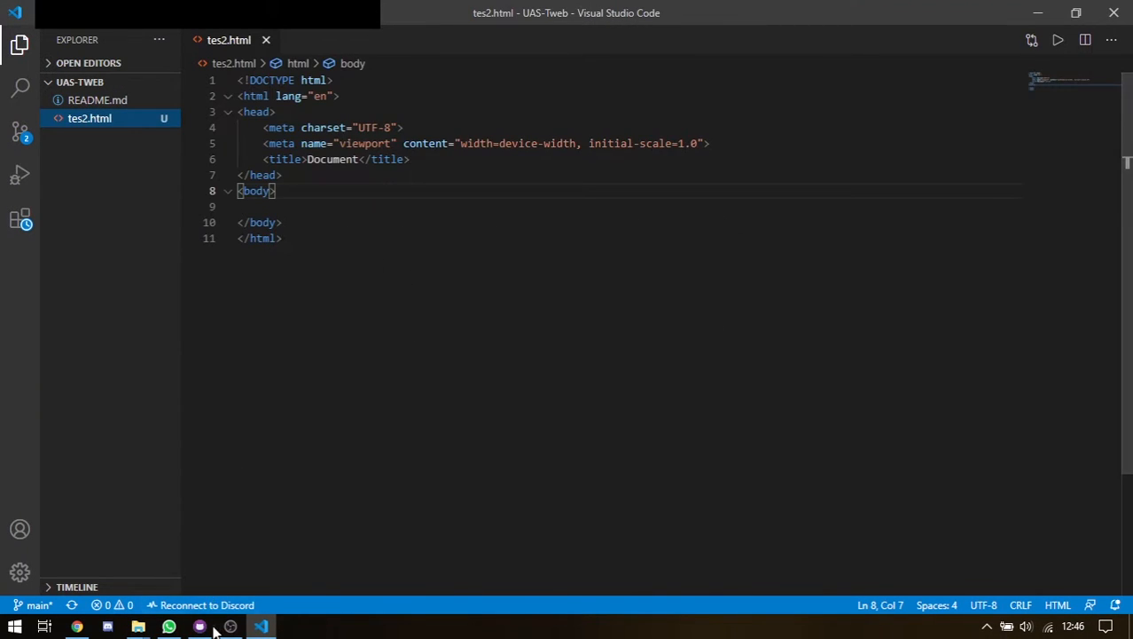
pyautogui.click(209, 626)
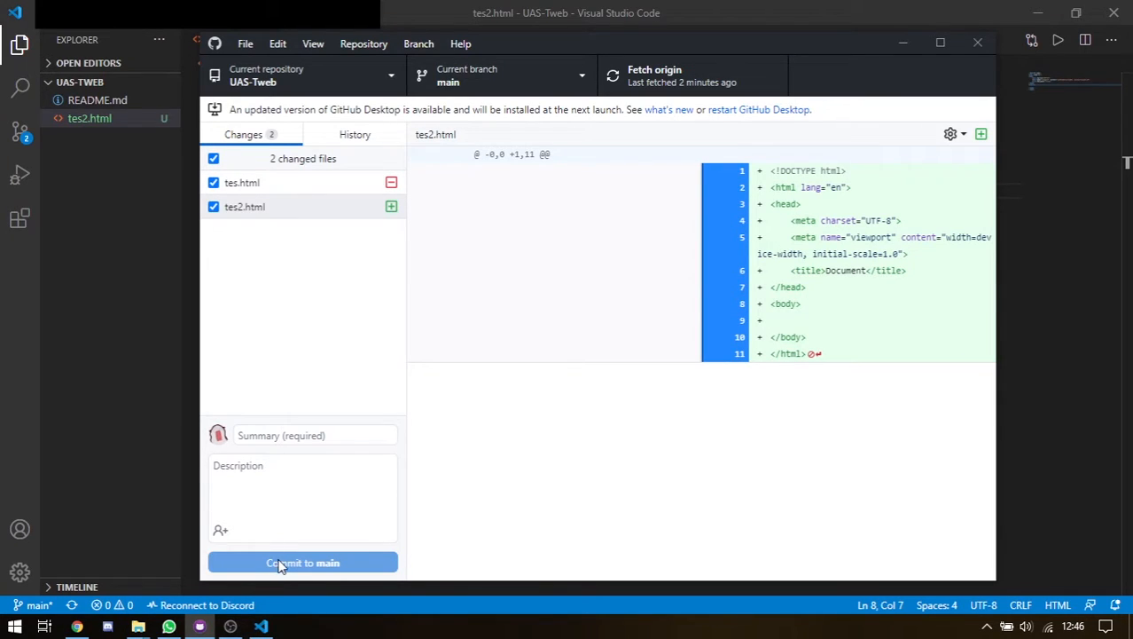
# Enter 'tes' as the commit summary after several false starts
pyautogui.click(336, 431)
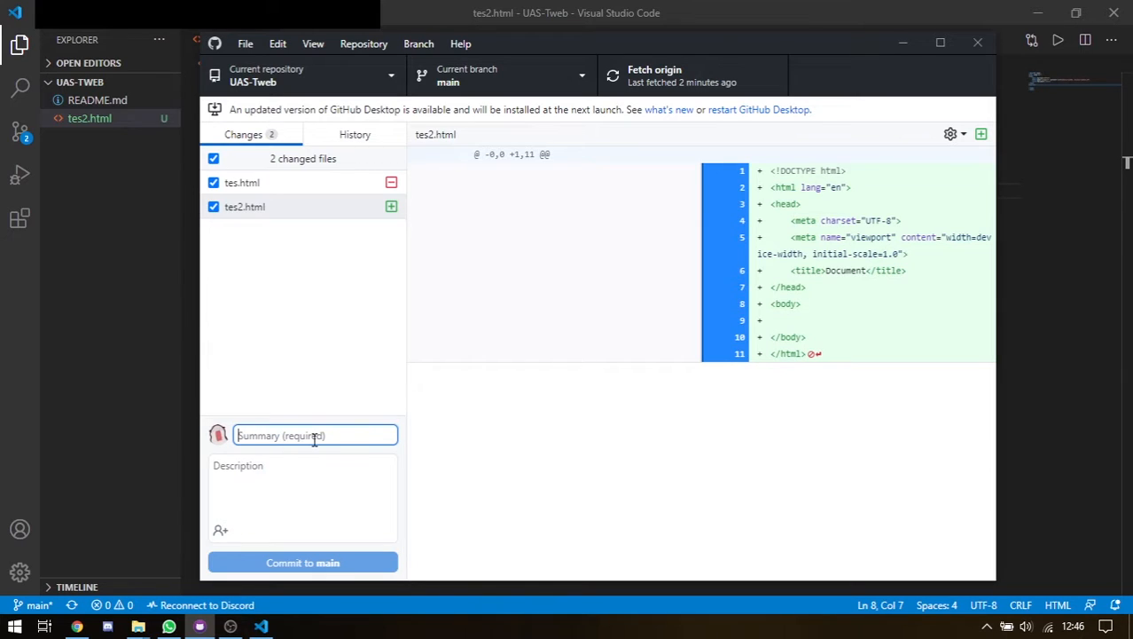
pyautogui.write('asd')
pyautogui.press('BackSpace')
pyautogui.press('BackSpace')
pyautogui.write('ini')
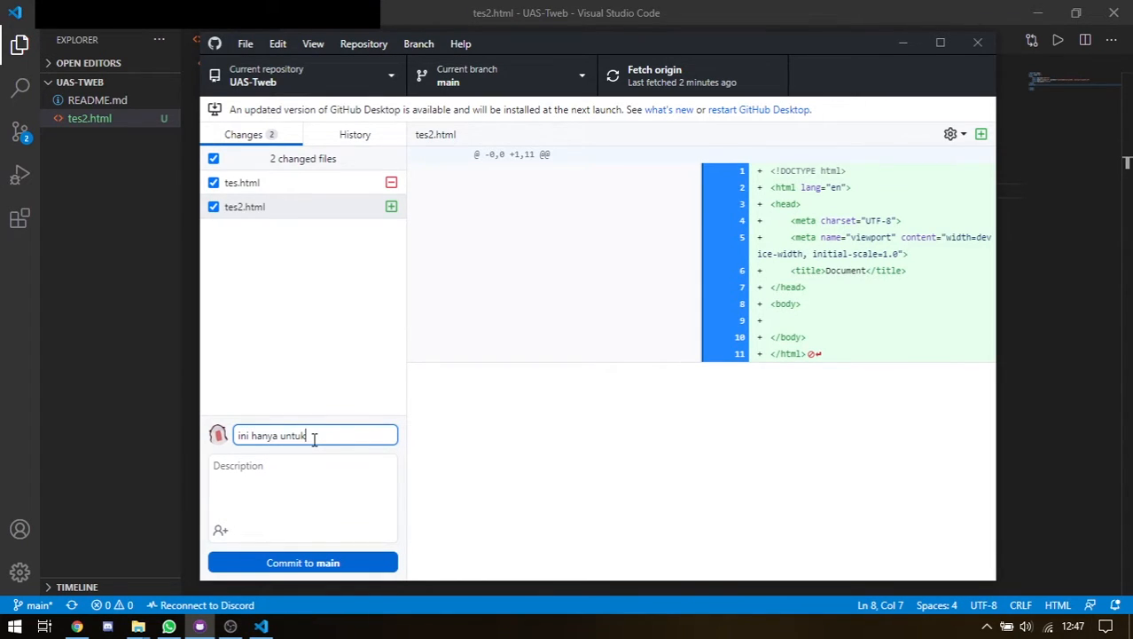
pyautogui.press('BackSpace')
pyautogui.press('BackSpace')
pyautogui.press('BackSpace')
pyautogui.press('BackSpace')
pyautogui.press('BackSpace')
pyautogui.press('BackSpace')
pyautogui.press('BackSpace')
pyautogui.press('BackSpace')
pyautogui.press('BackSpace')
pyautogui.press('BackSpace')
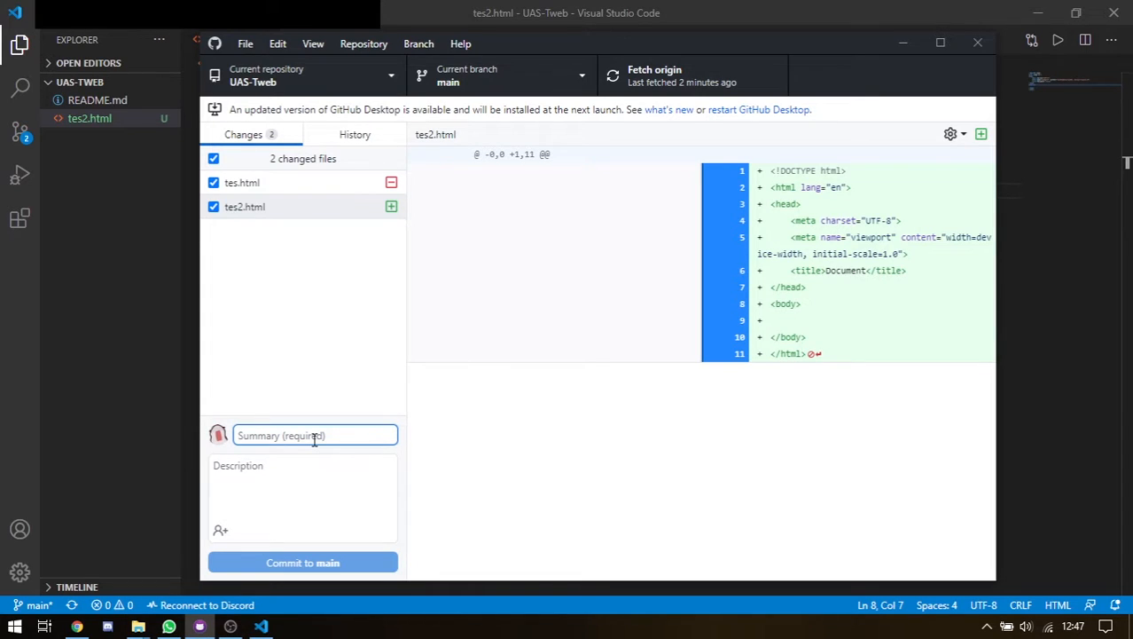
pyautogui.write('add')
pyautogui.press('BackSpace')
pyautogui.press('BackSpace')
pyautogui.press('BackSpace')
pyautogui.write('te')
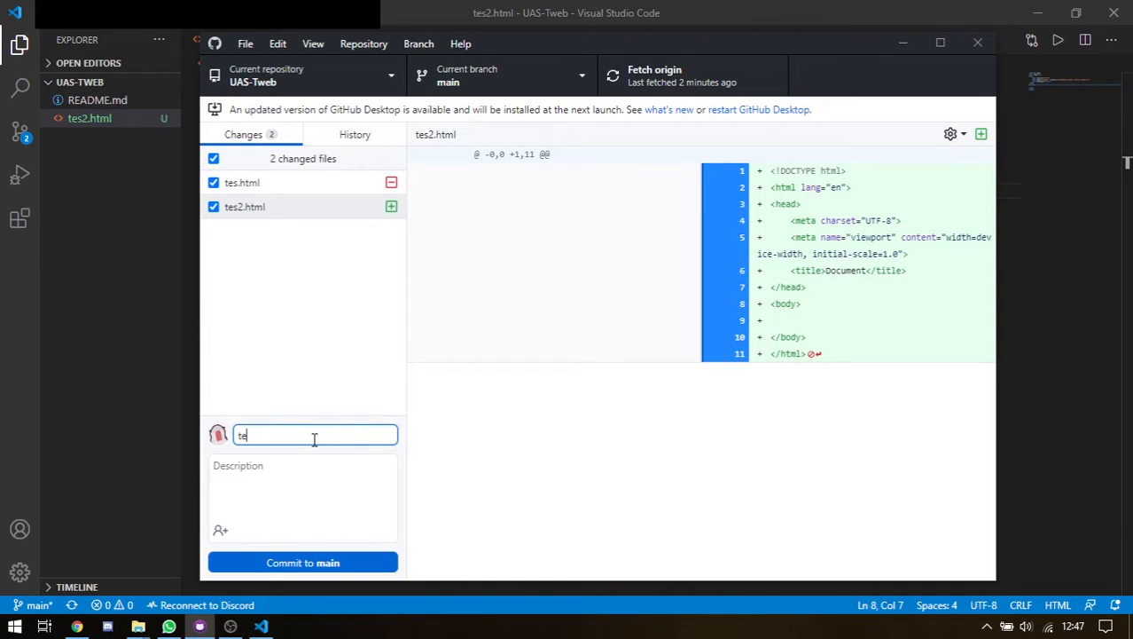
pyautogui.press('BackSpace')
pyautogui.press('BackSpace')
pyautogui.write('t')
# Add a short tutorial-test description and commit both file changes to main
pyautogui.click(313, 492)
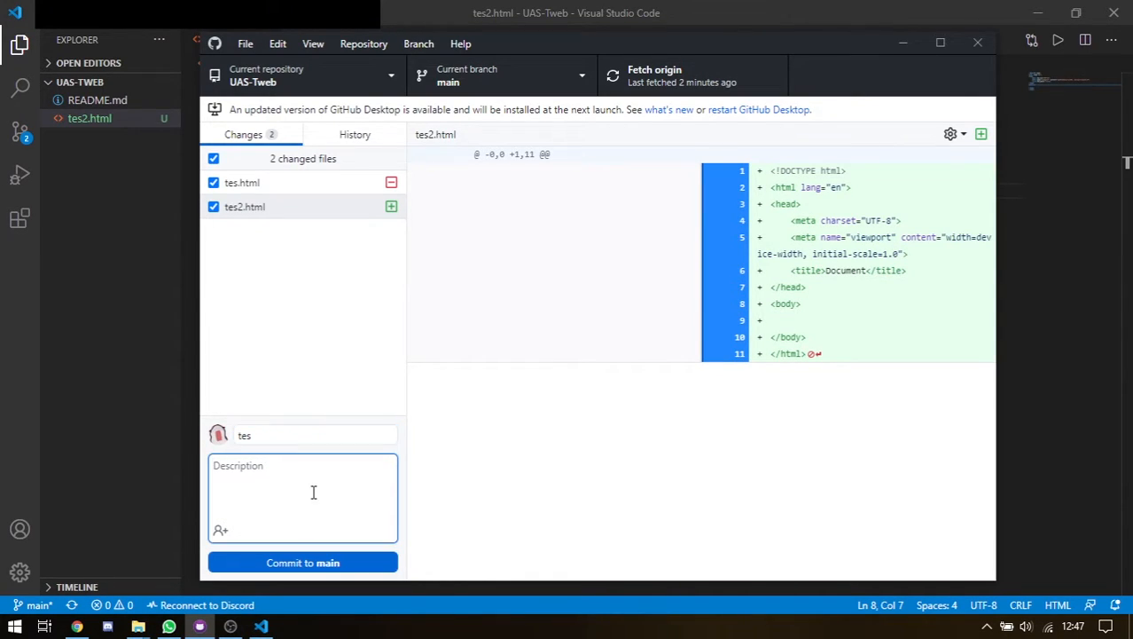
pyautogui.write('ini hanya berupa tes untuk t')
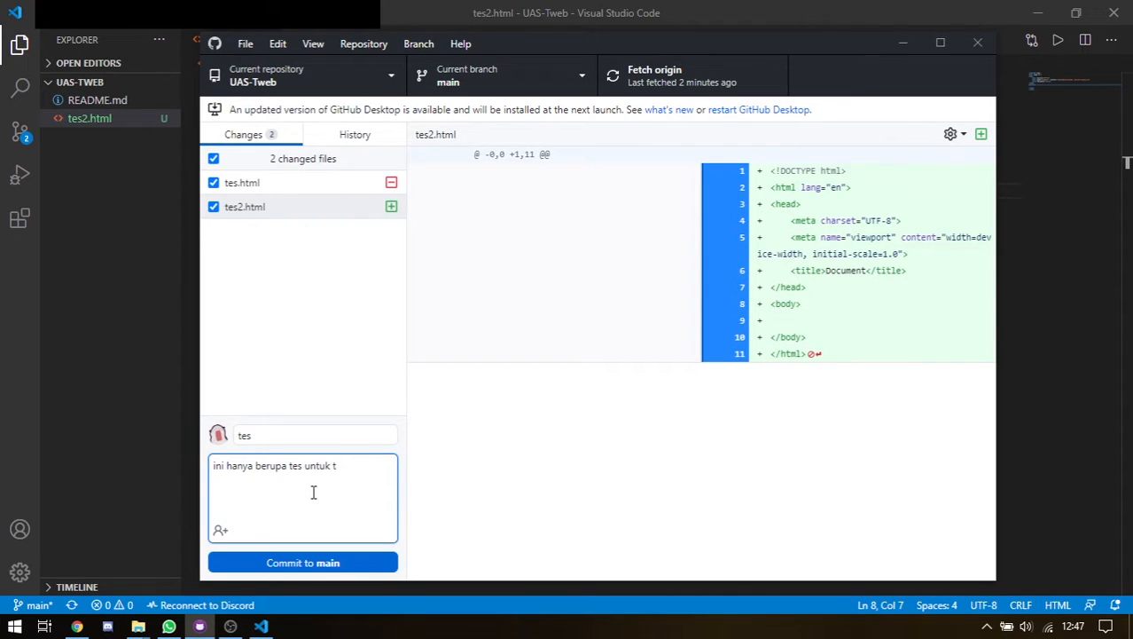
pyautogui.click(367, 564)
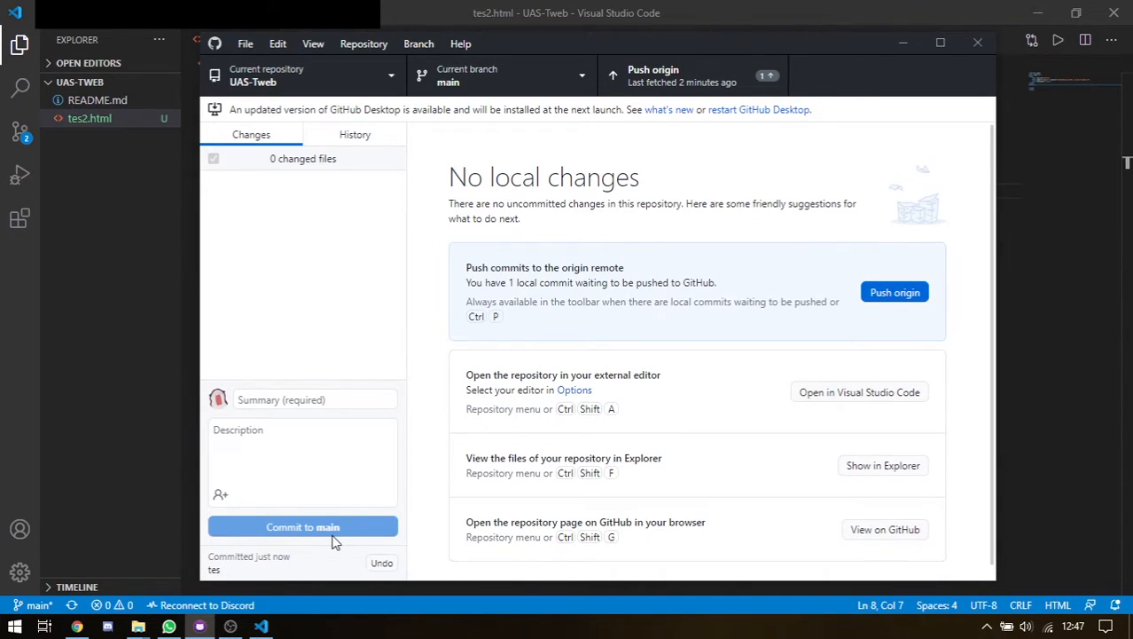
# Push the 'tes' commit to origin, then return to the UAS-Tweb page in the browser
pyautogui.click(295, 400)
pyautogui.click(277, 428)
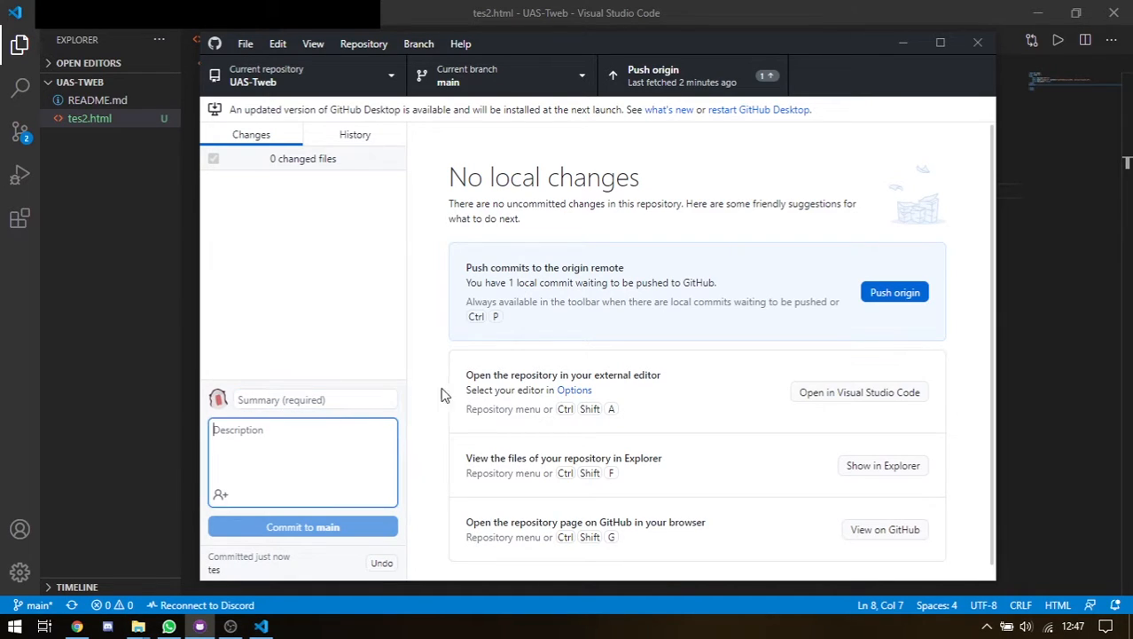
pyautogui.click(729, 346)
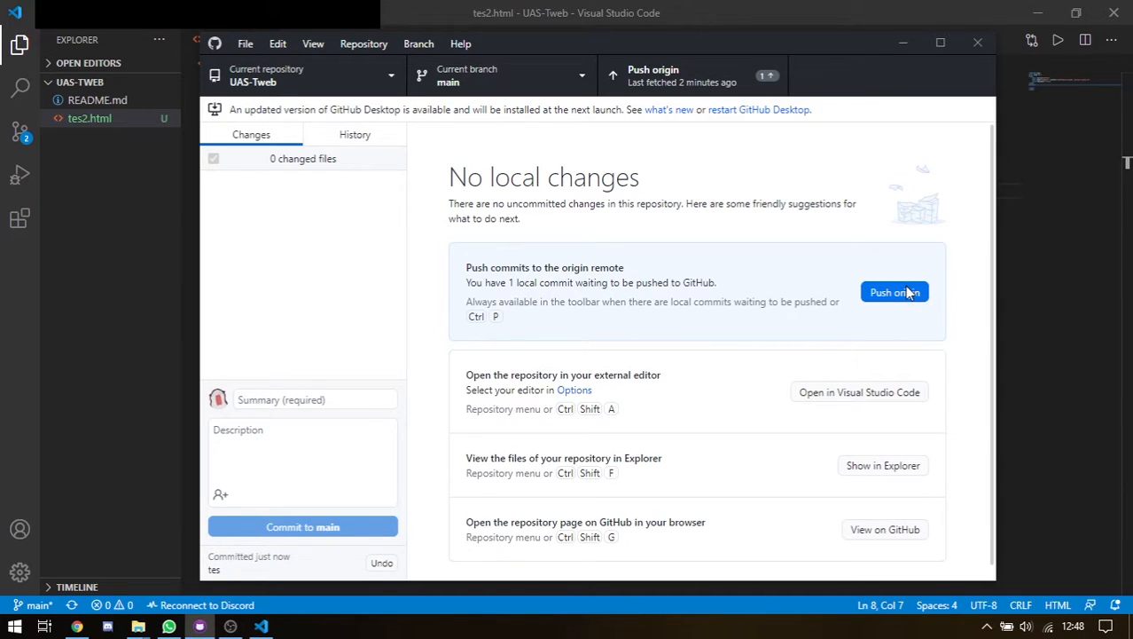
pyautogui.click(78, 626)
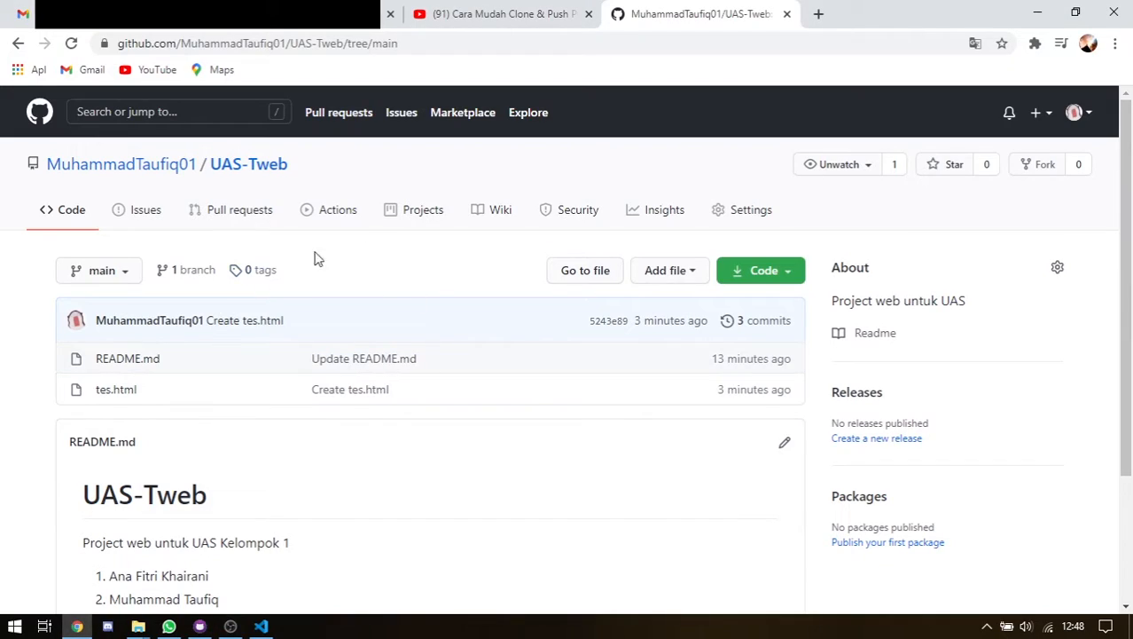
pyautogui.scroll(-2, 567, 187)
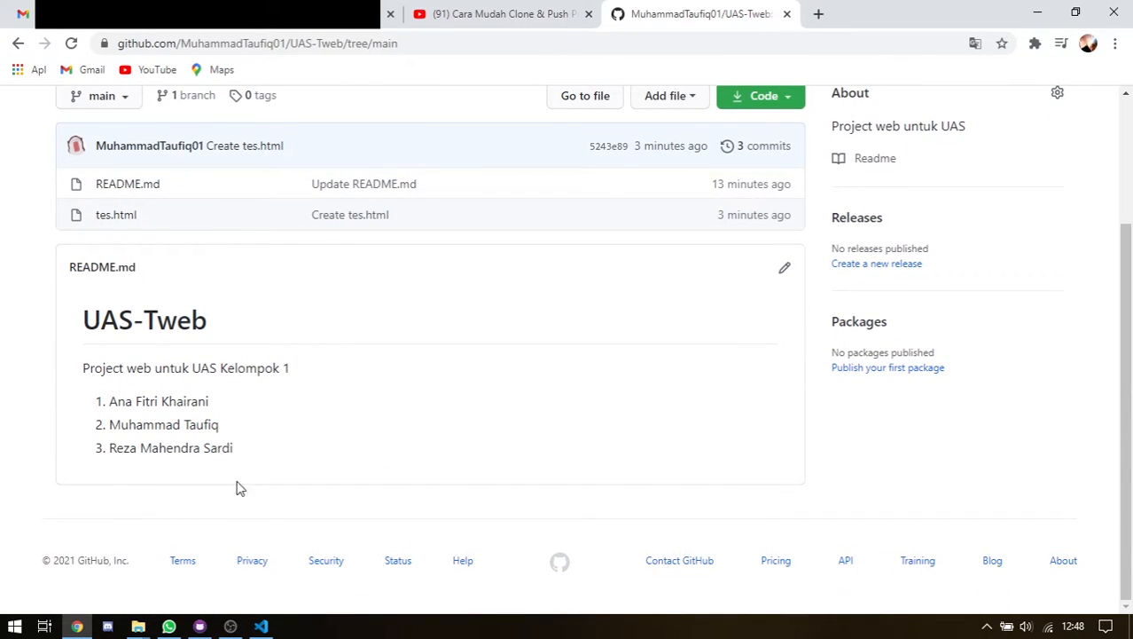
pyautogui.click(200, 626)
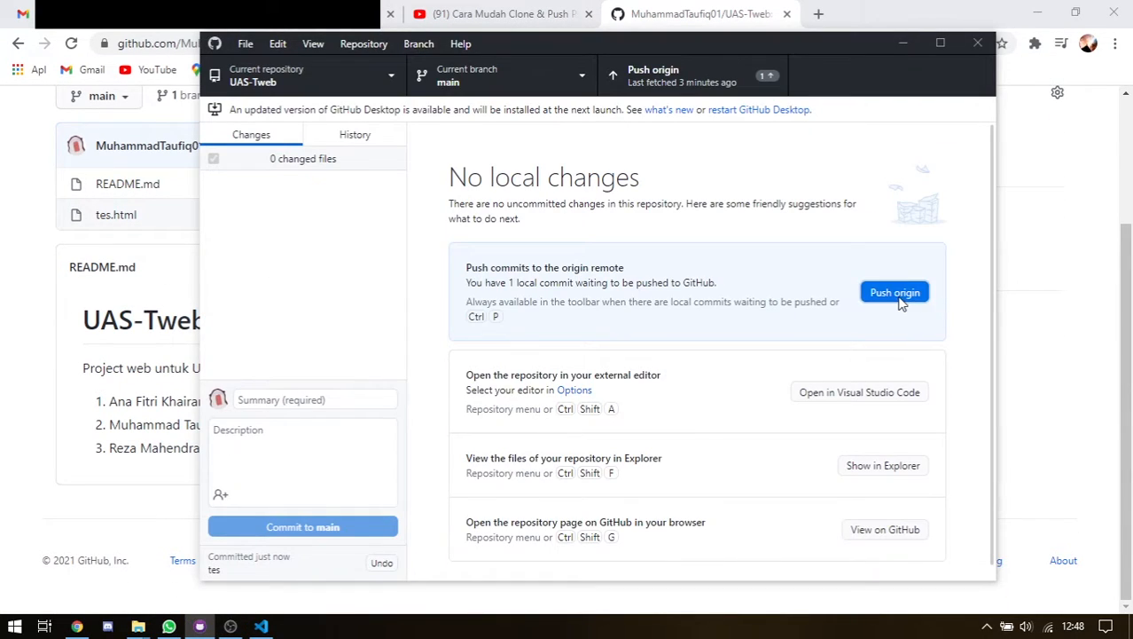
pyautogui.click(898, 297)
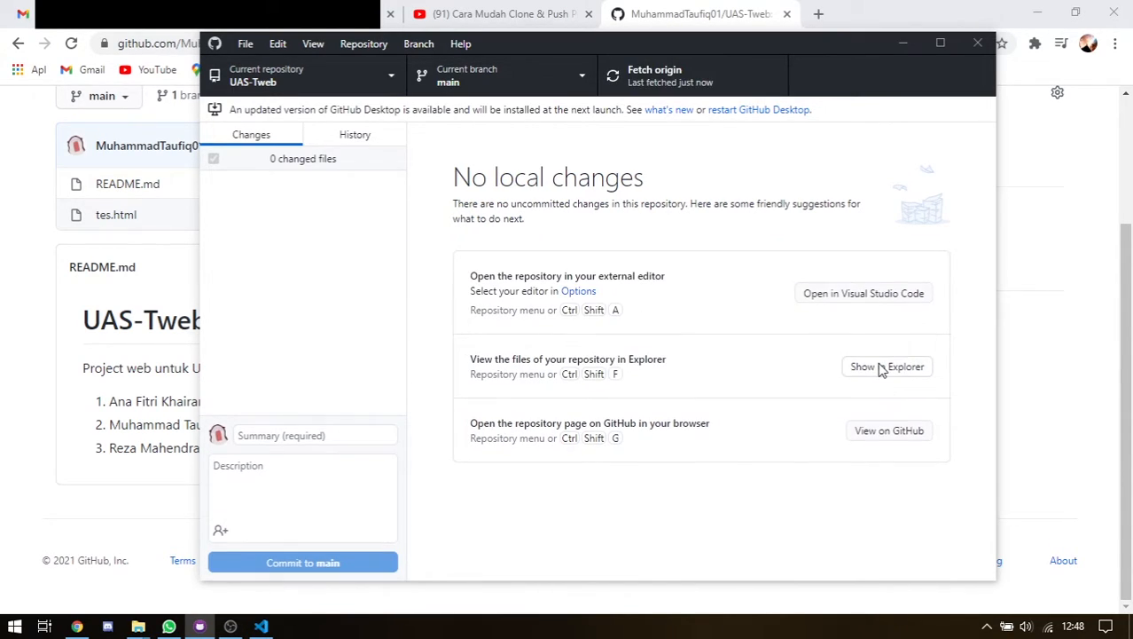
pyautogui.click(674, 16)
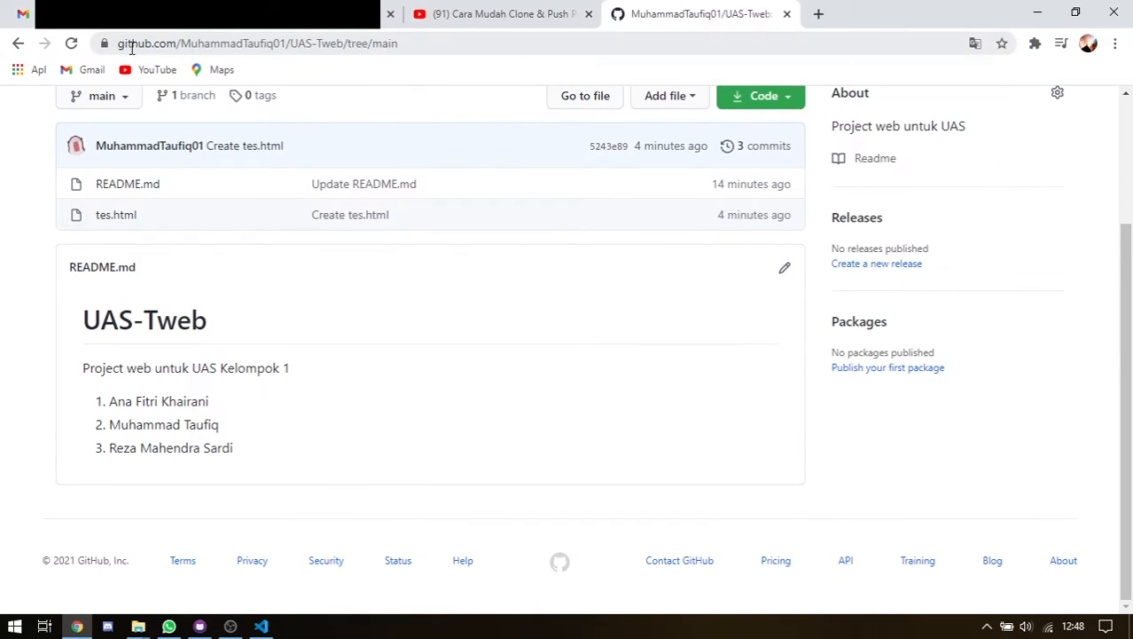
# Reload UAS-Tweb showing 4 commits, open the 'tes' commit details, then go back
pyautogui.click(70, 43)
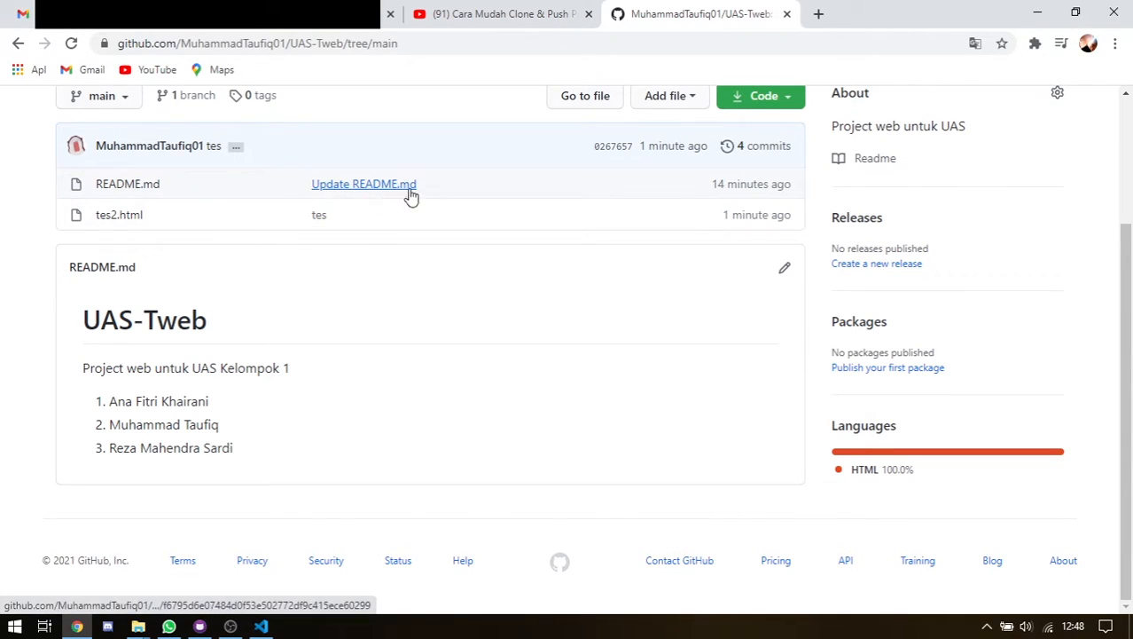
pyautogui.click(321, 218)
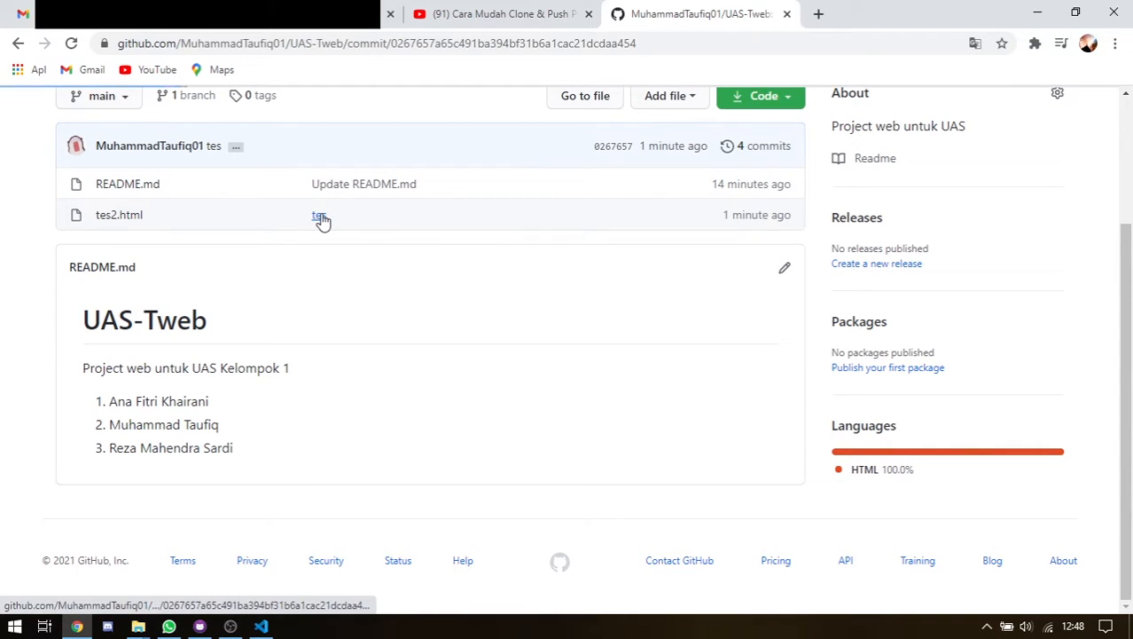
pyautogui.click(18, 42)
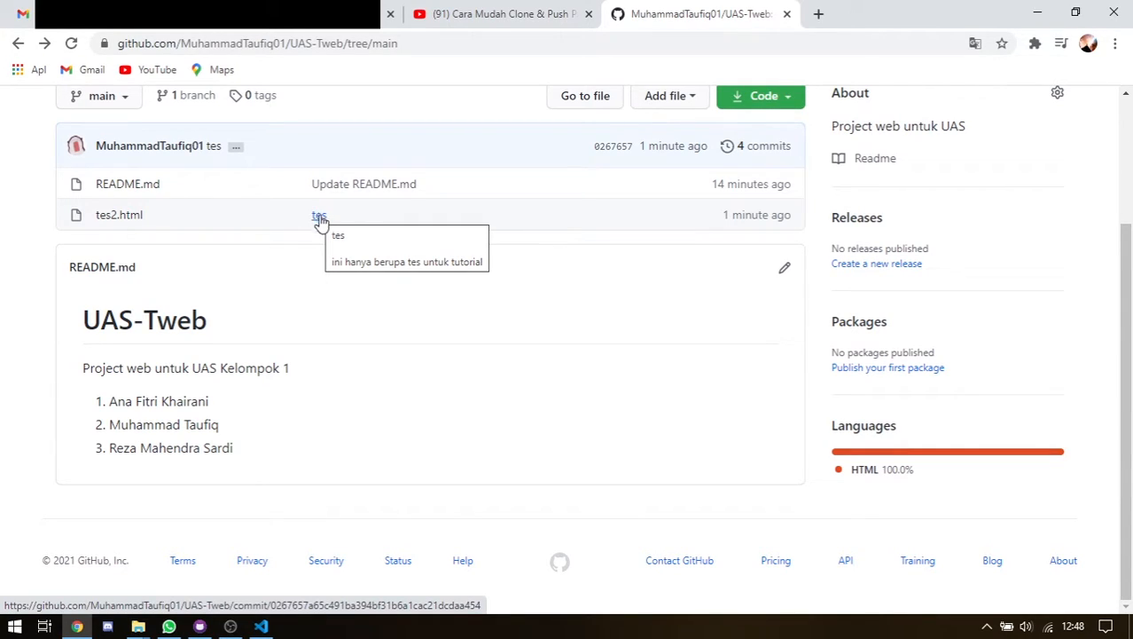
pyautogui.click(209, 626)
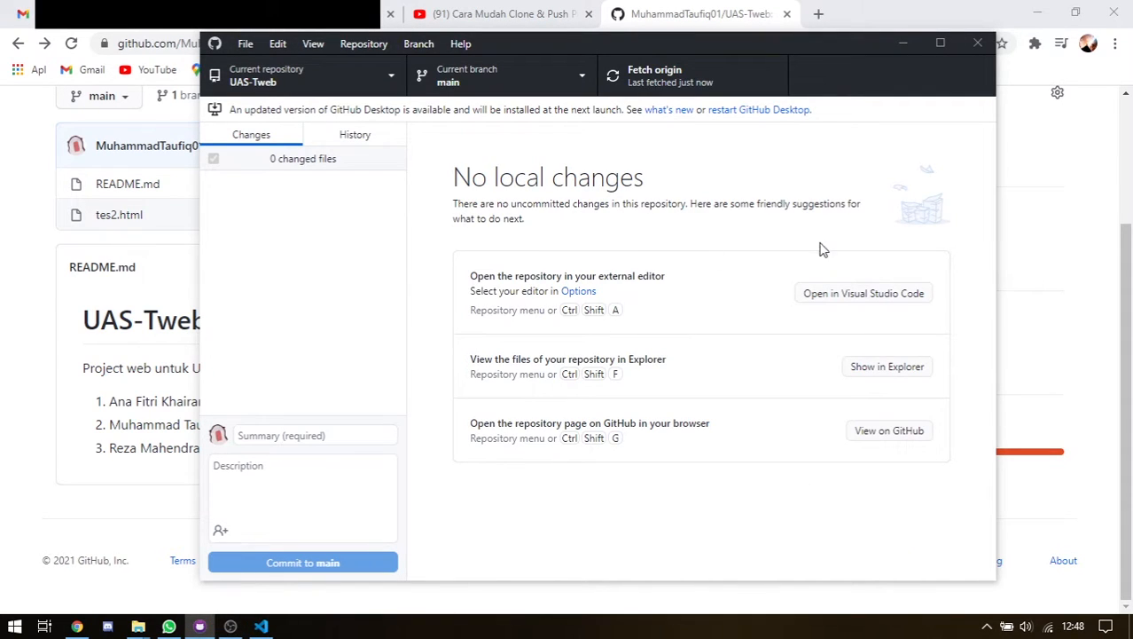
pyautogui.click(903, 43)
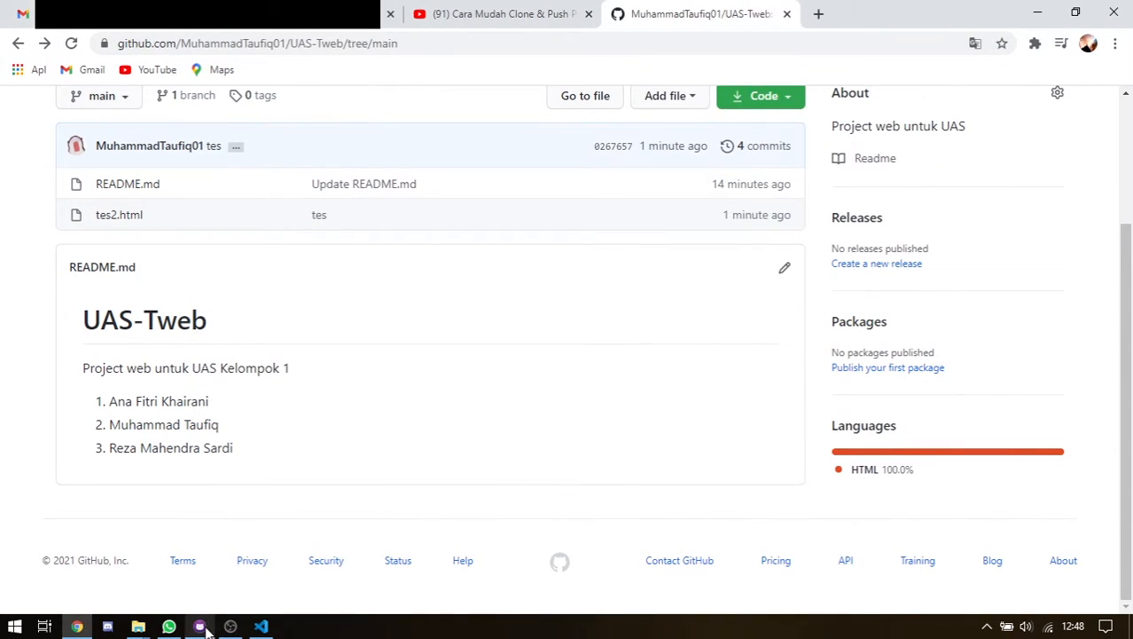
# Open Add > Create new repository from the repository list, view its fields, and cancel
pyautogui.click(200, 626)
pyautogui.click(390, 80)
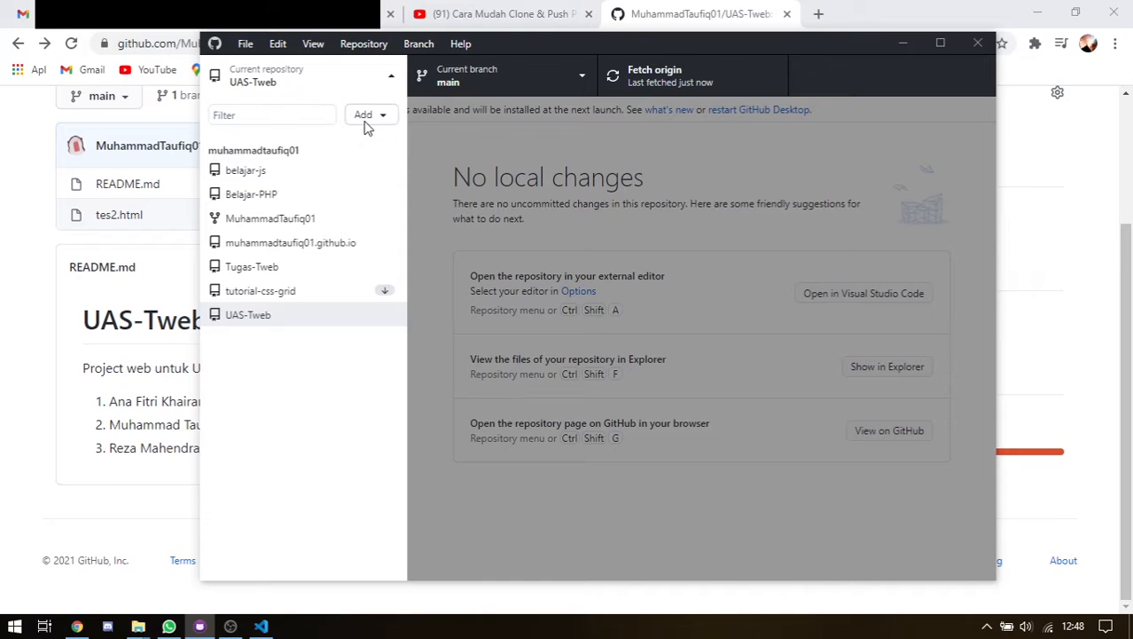
pyautogui.click(367, 123)
pyautogui.click(391, 160)
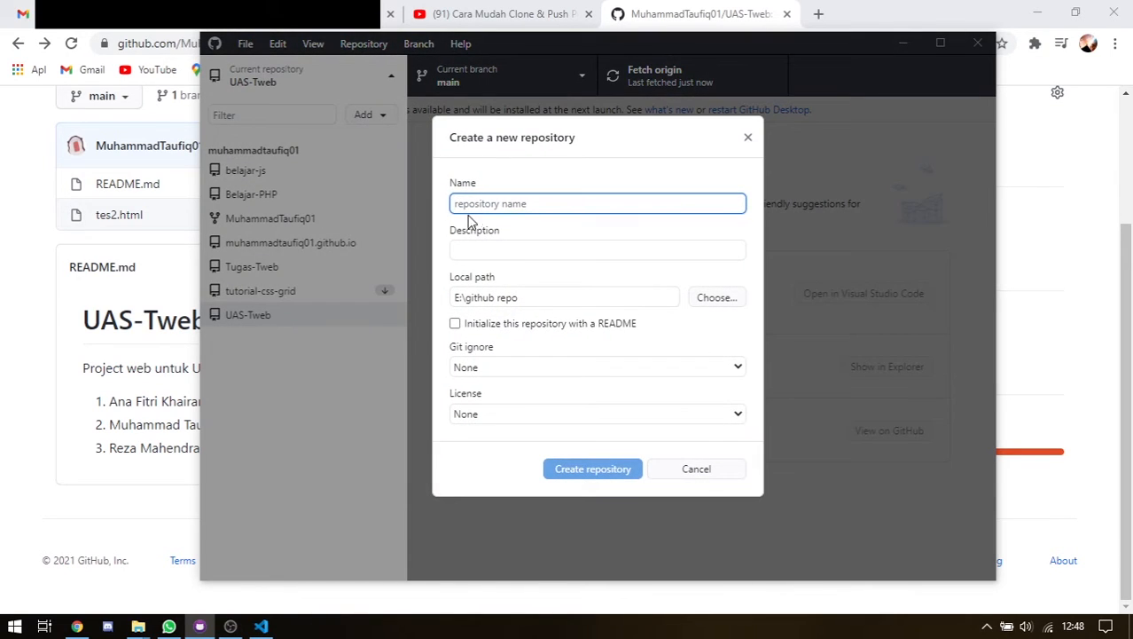
pyautogui.click(505, 248)
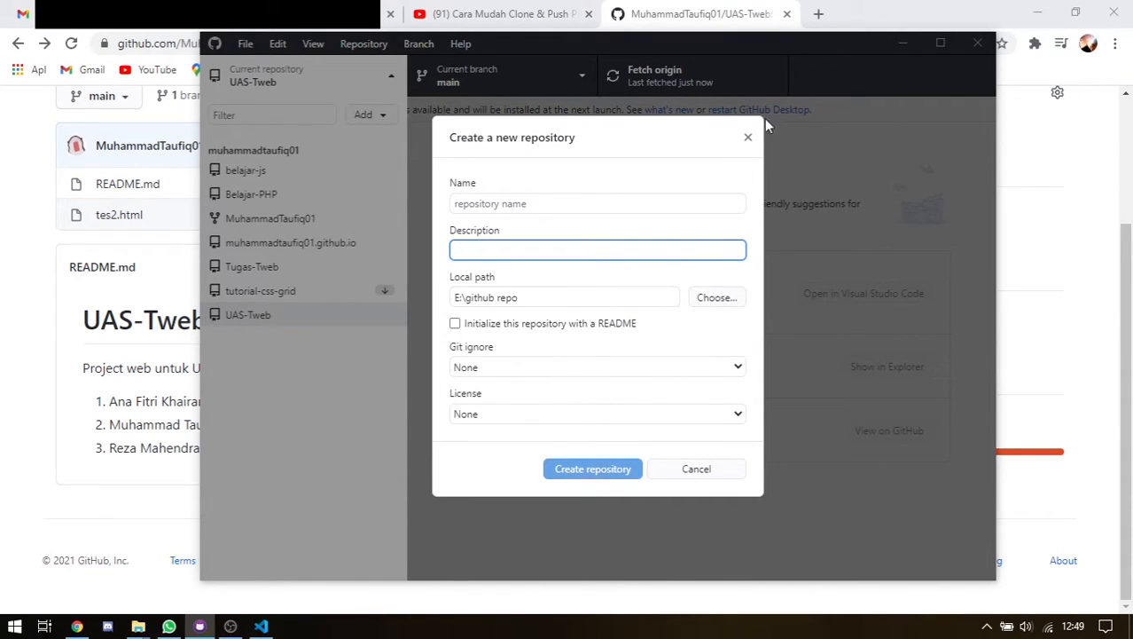
pyautogui.click(749, 140)
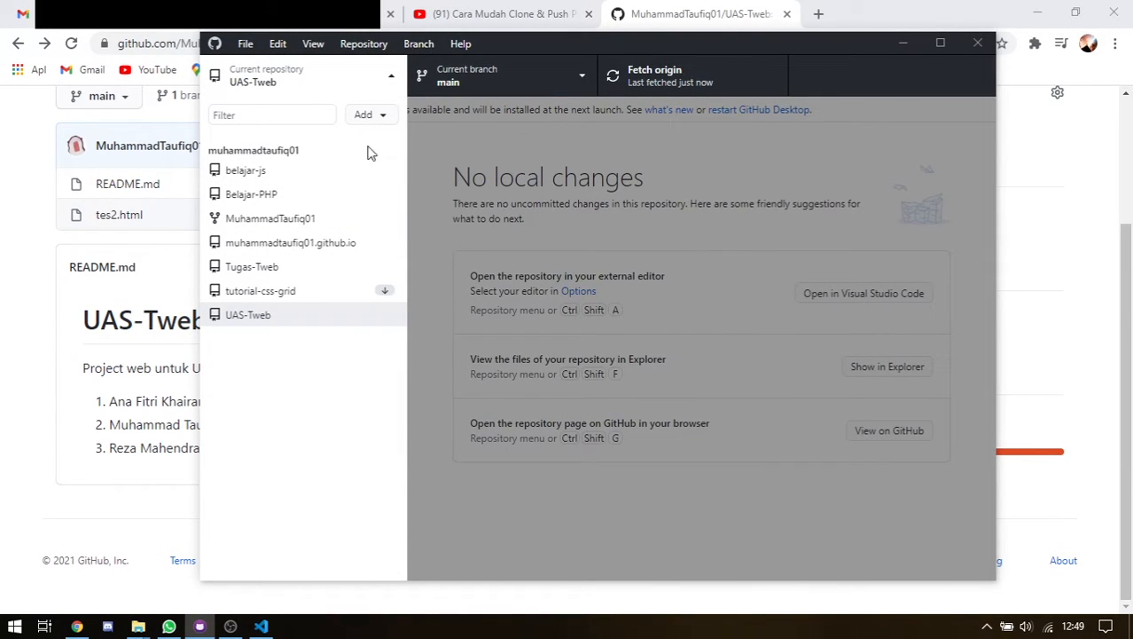
# Visit your repositories list via the account menu, then go to the GitHub home page
pyautogui.click(906, 44)
pyautogui.scroll(2, 994, 216)
pyautogui.click(1080, 124)
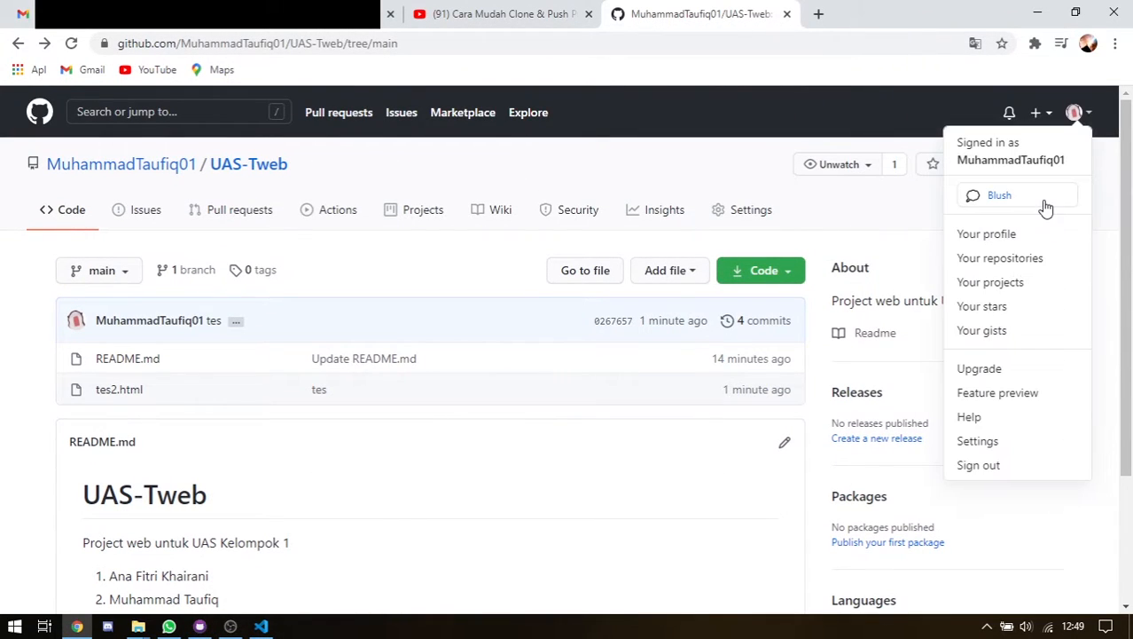
pyautogui.click(989, 259)
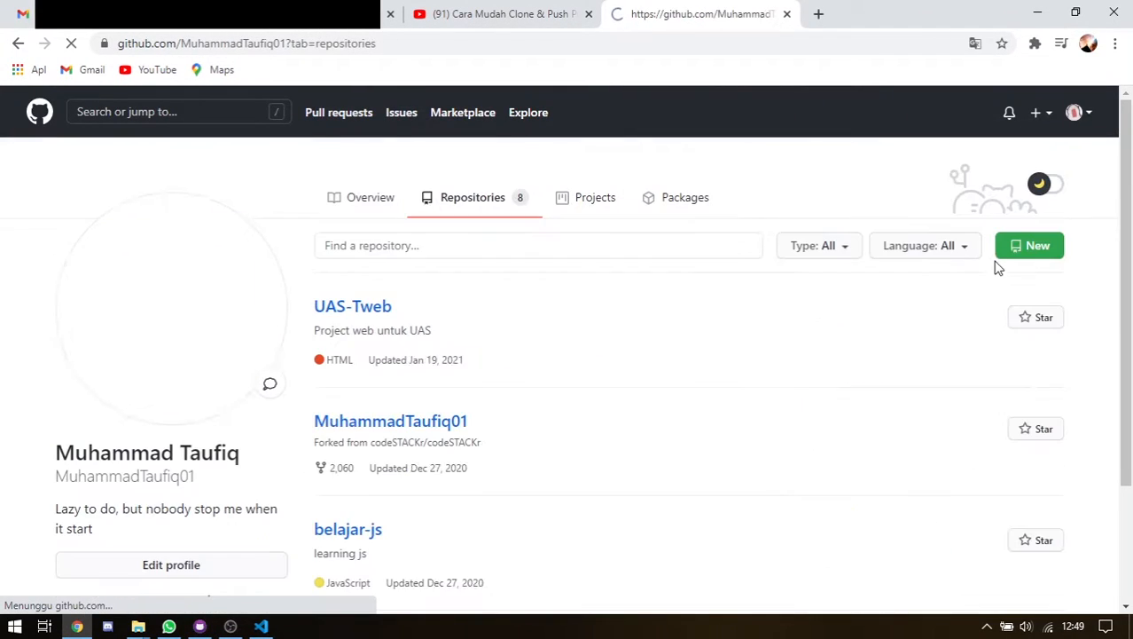
pyautogui.click(1075, 115)
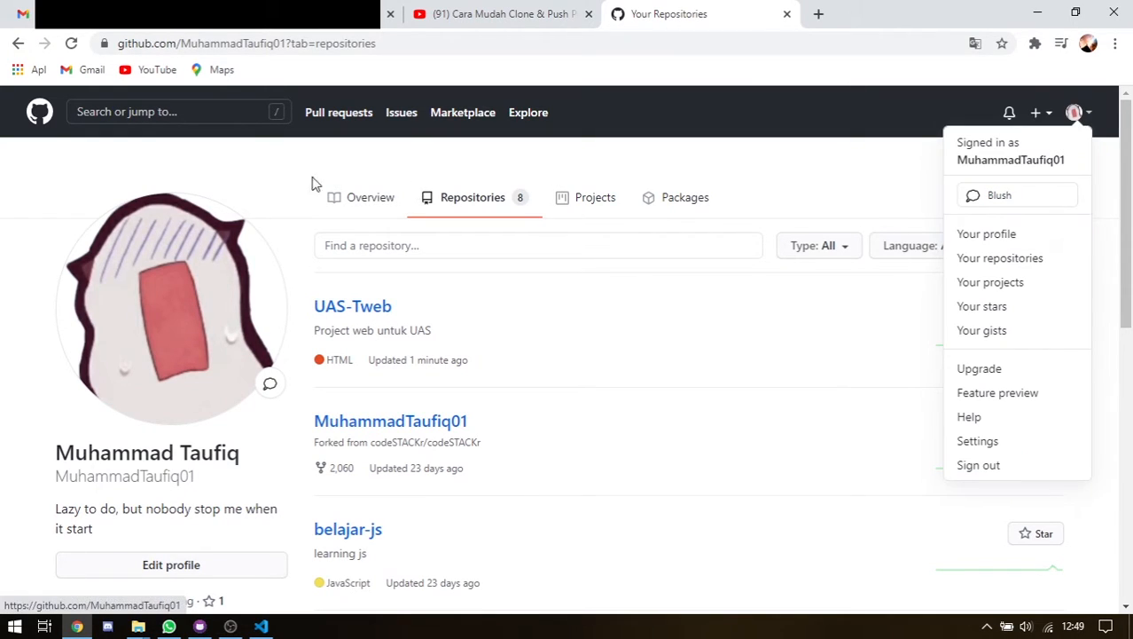
pyautogui.click(39, 115)
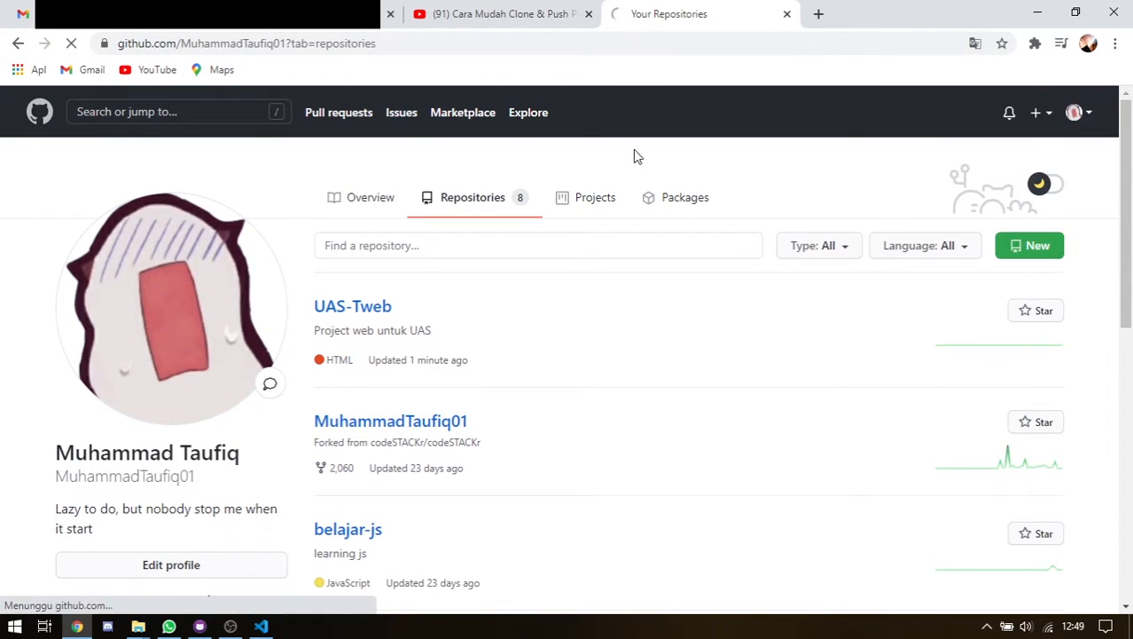
# Look at the empty Import repository page, go back to the dashboard, and open the + menu
pyautogui.click(1042, 115)
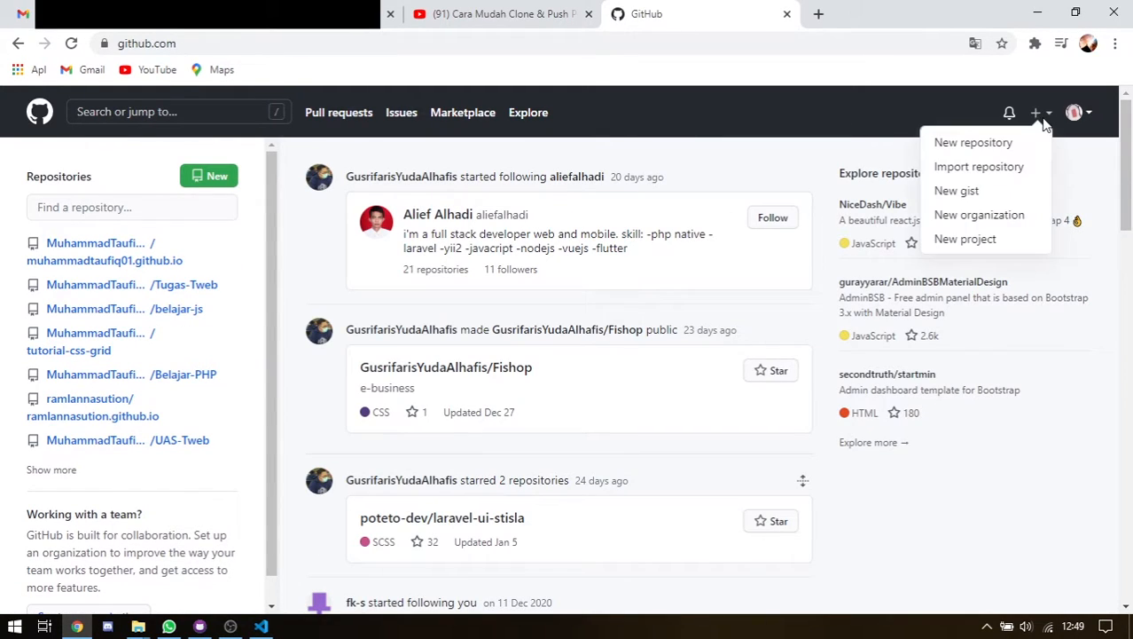
pyautogui.click(979, 167)
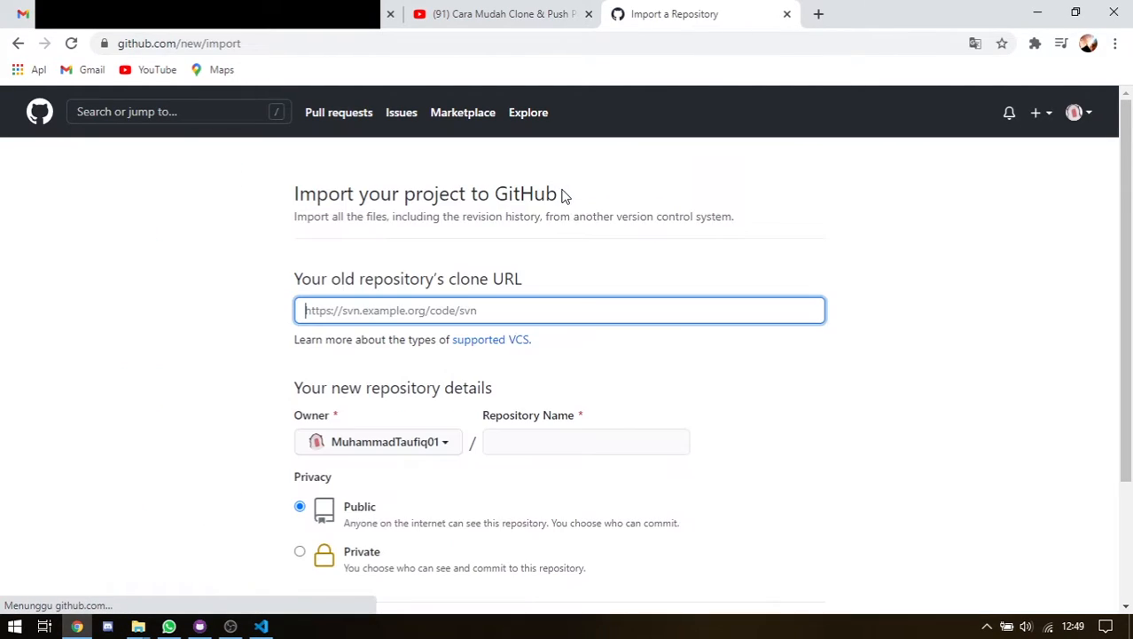
pyautogui.scroll(-1, 399, 387)
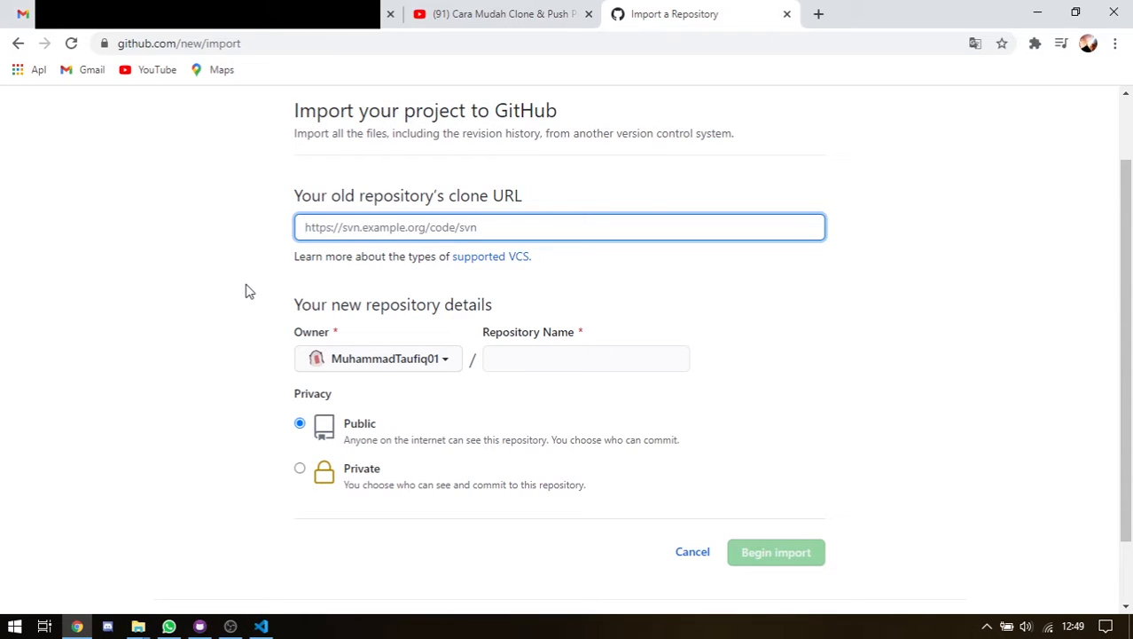
pyautogui.scroll(1, 355, 253)
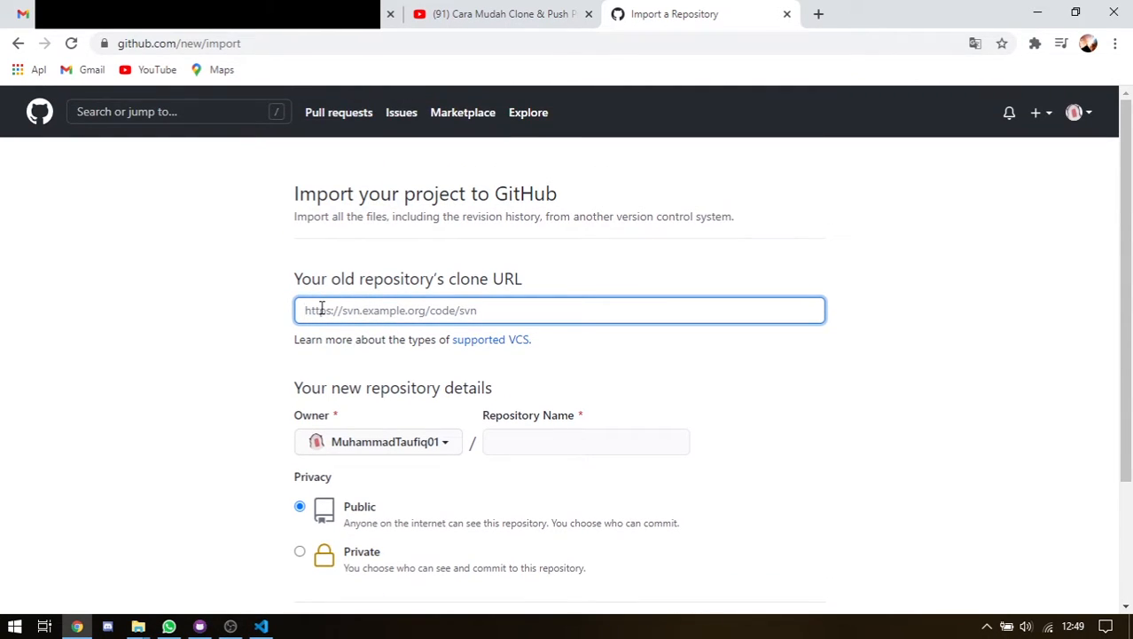
pyautogui.click(18, 43)
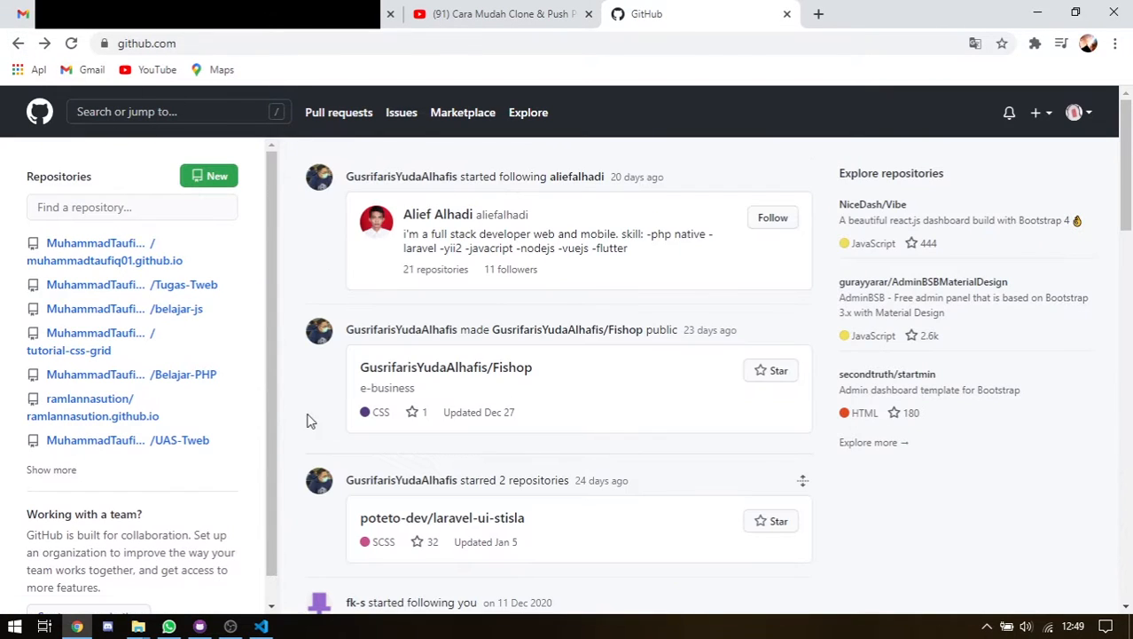
pyautogui.click(1038, 112)
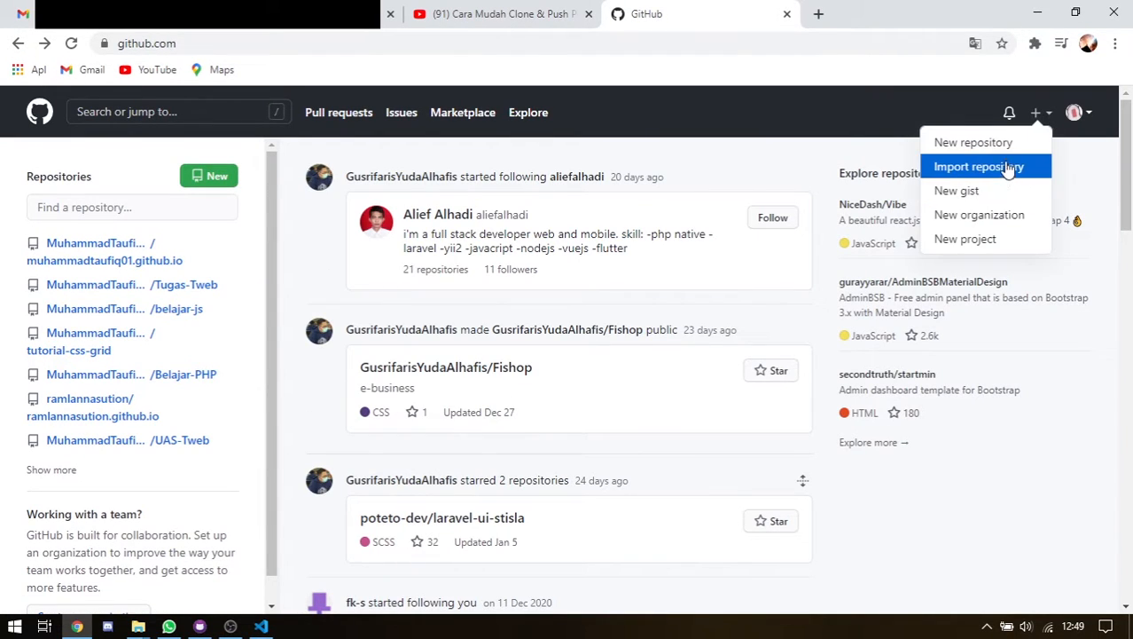
# Start a new repository from the + menu and look over its name and description fields
pyautogui.click(1006, 146)
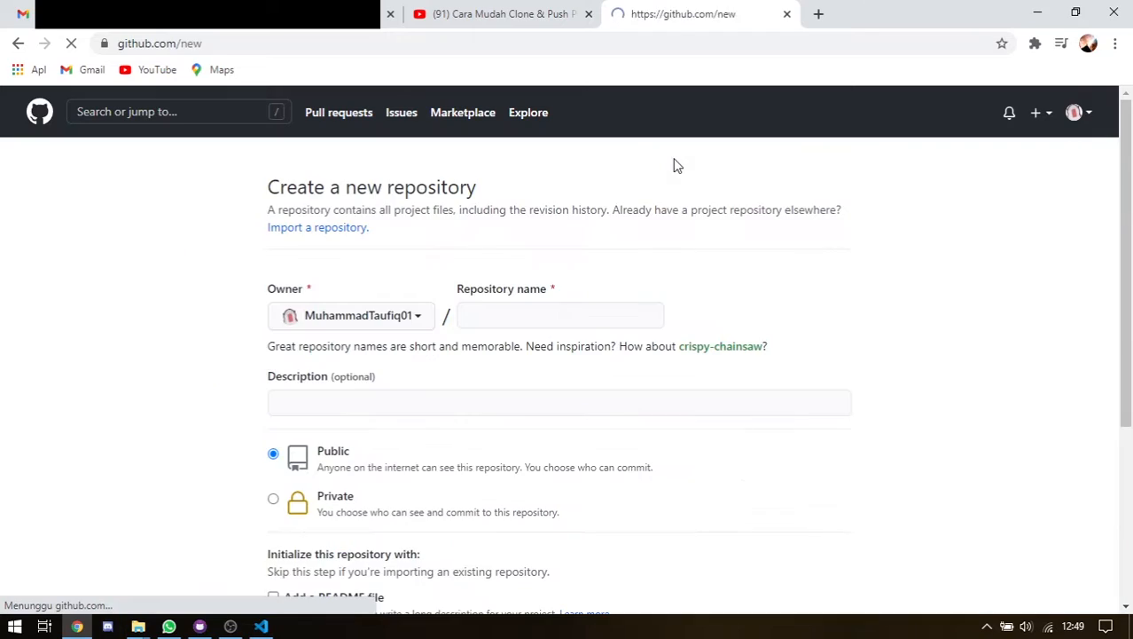
pyautogui.click(513, 315)
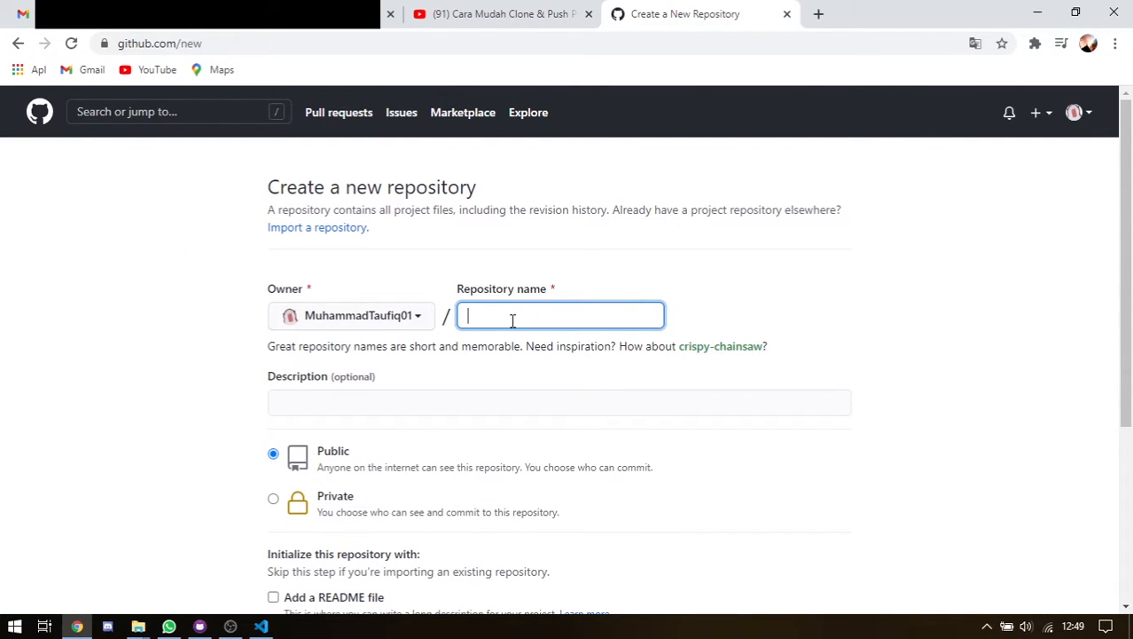
pyautogui.scroll(-1, 461, 355)
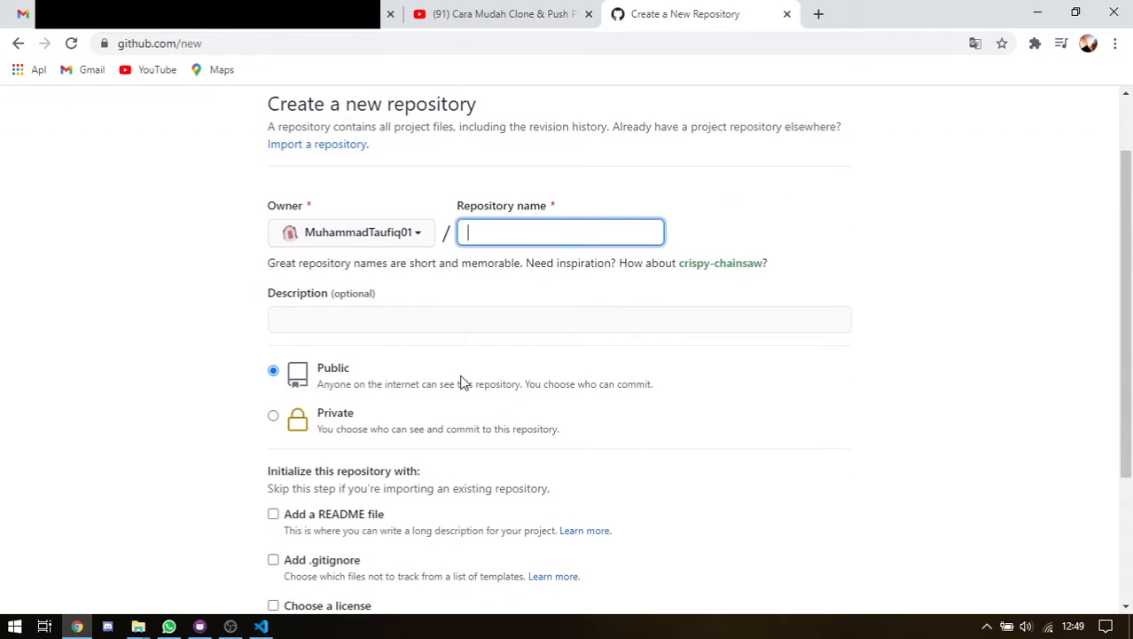
pyautogui.click(326, 321)
pyautogui.scroll(-1, 356, 328)
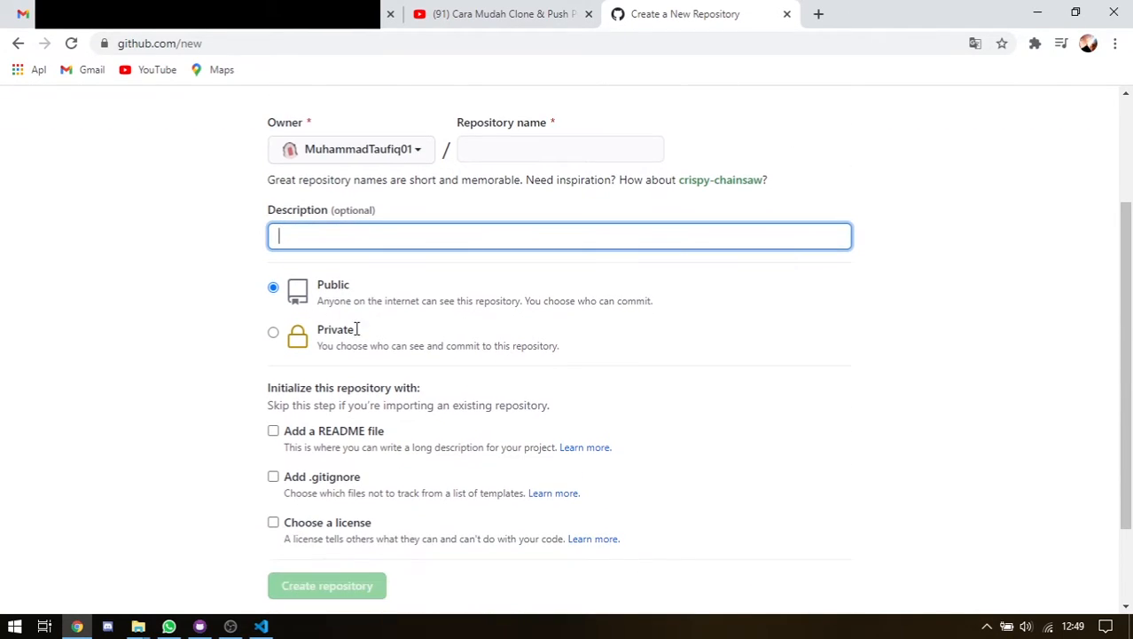
pyautogui.scroll(-1, 362, 310)
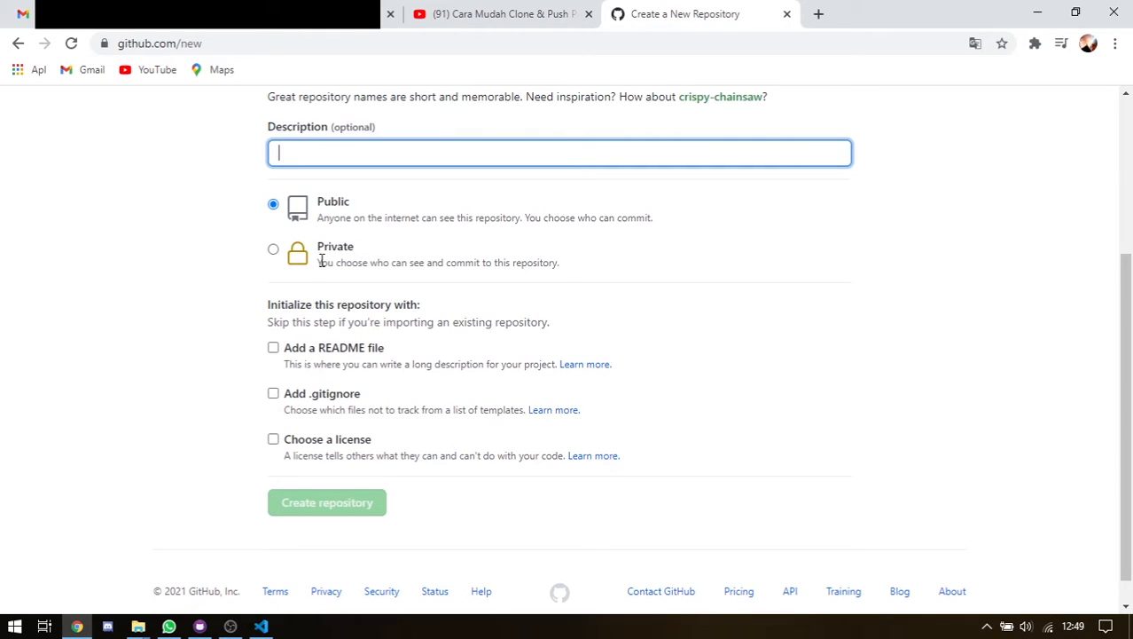
# Choose Public visibility for the new repository and read its explanation
pyautogui.click(334, 217)
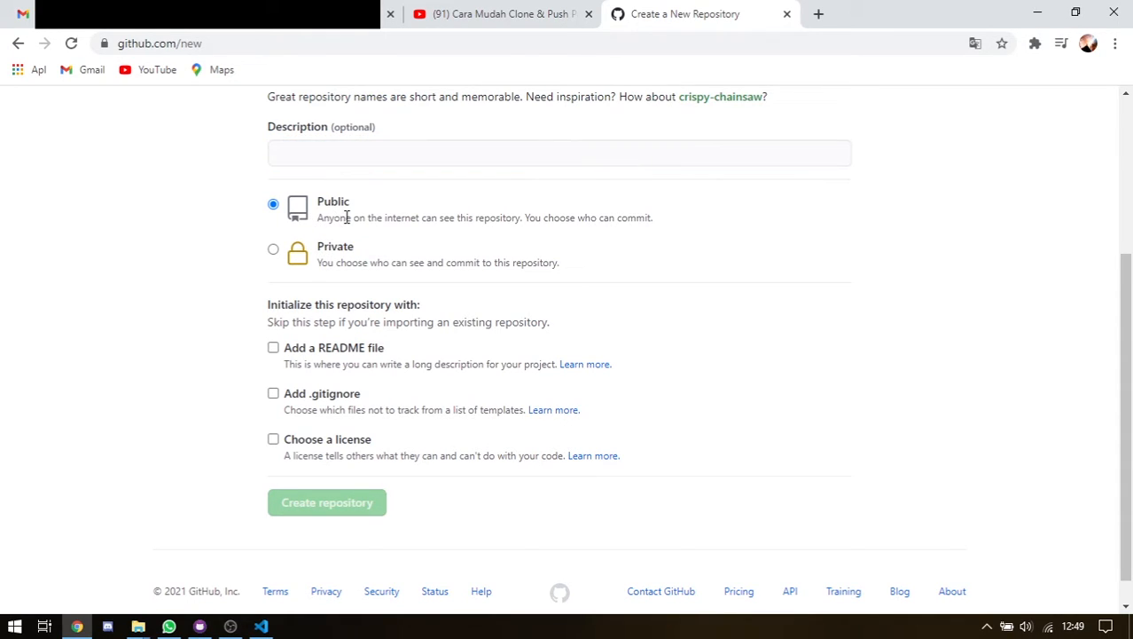
pyautogui.moveTo(332, 218); pyautogui.dragTo(572, 233)
pyautogui.click(506, 217)
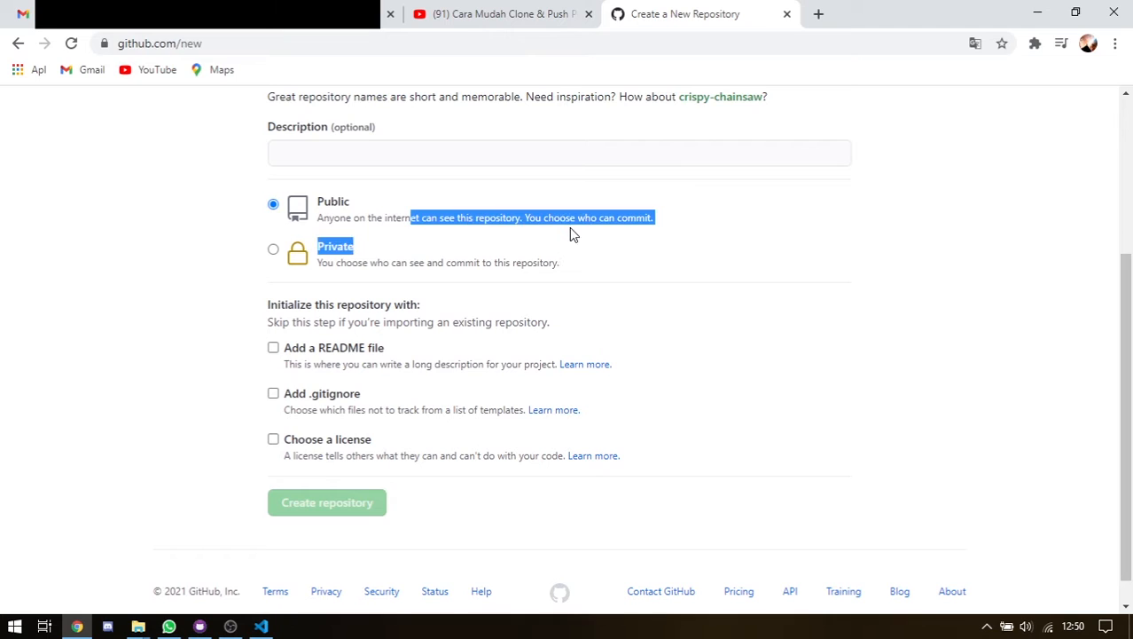
pyautogui.click(588, 222)
pyautogui.doubleClick(352, 215)
pyautogui.click(539, 215)
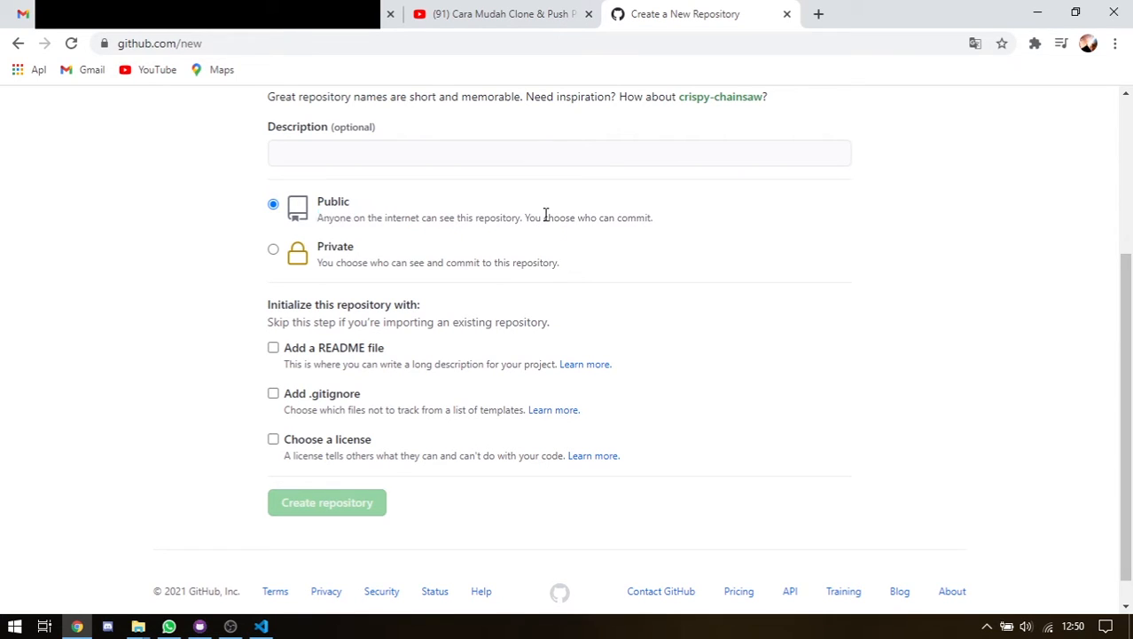
pyautogui.scroll(2, 713, 222)
pyautogui.scroll(1, 772, 270)
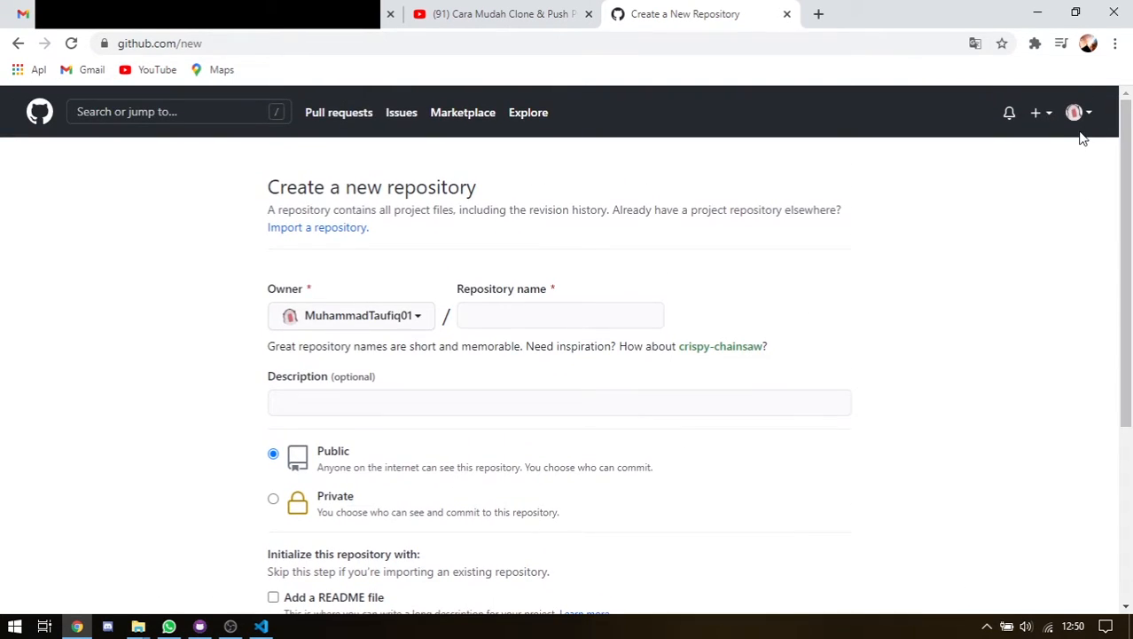
pyautogui.scroll(-2, 461, 451)
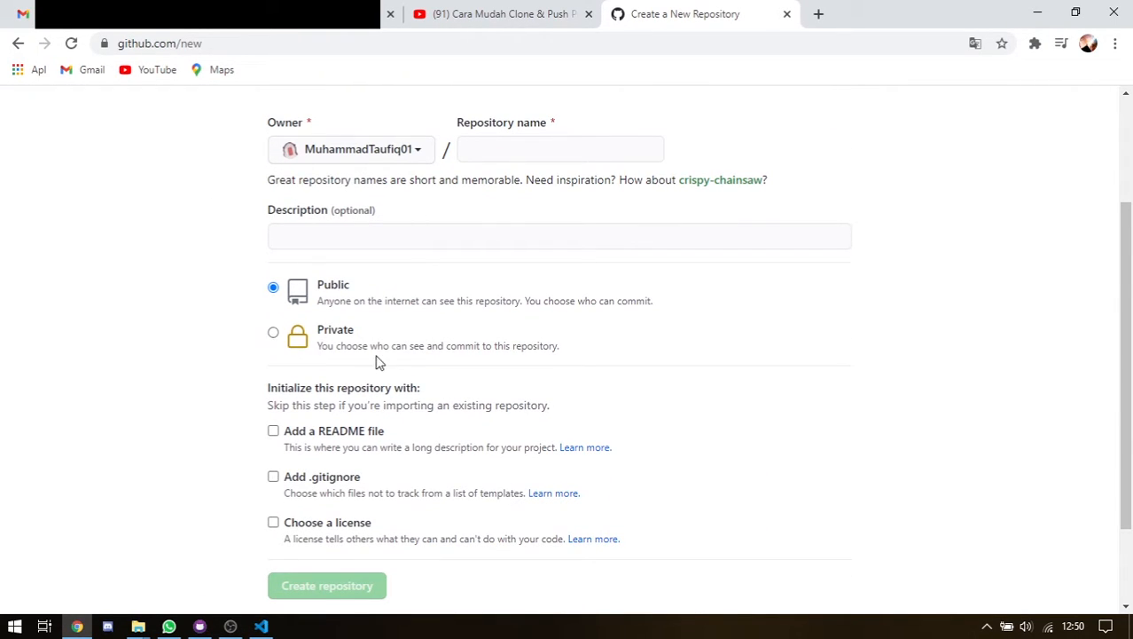
pyautogui.scroll(-1, 304, 430)
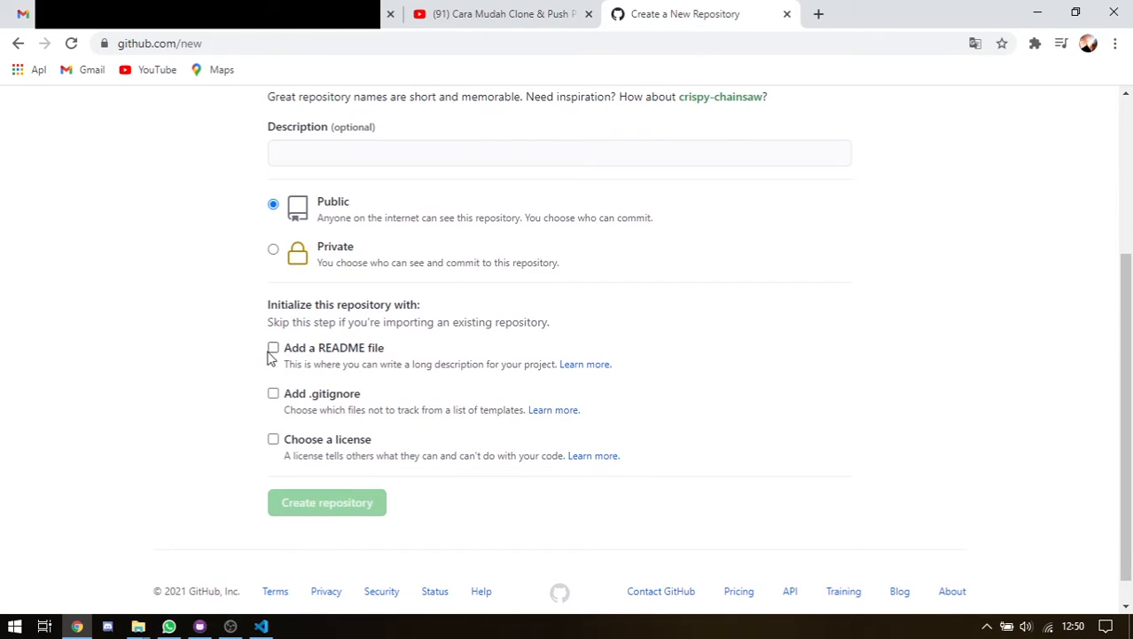
# Tick Add a README file and read what it does
pyautogui.click(272, 348)
pyautogui.moveTo(334, 364); pyautogui.dragTo(442, 368)
pyautogui.click(431, 365)
pyautogui.click(499, 377)
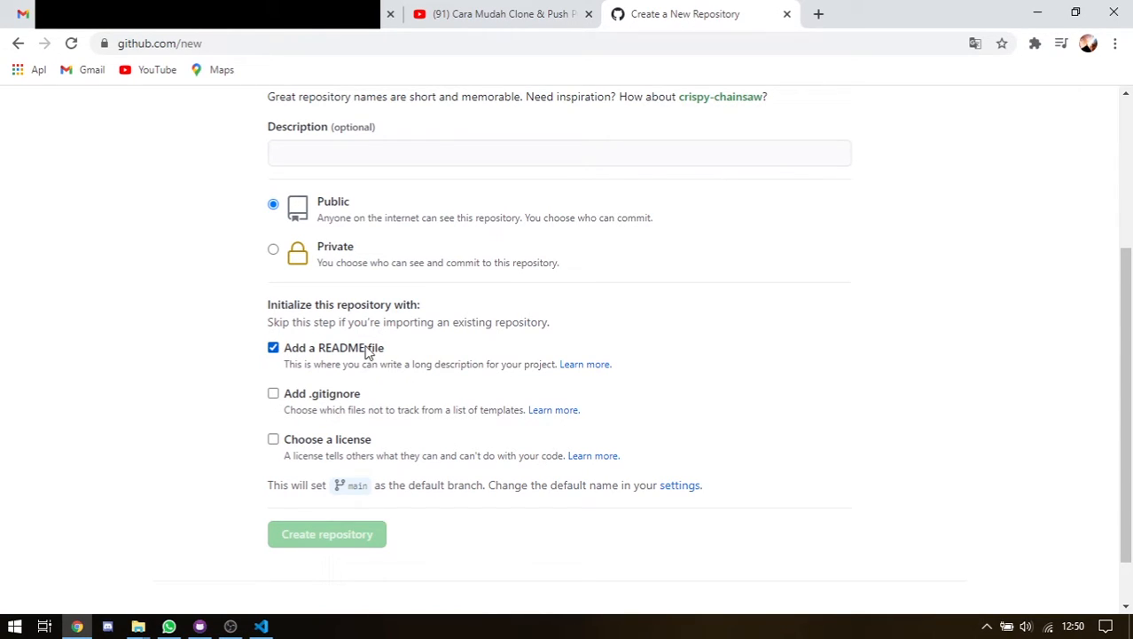
pyautogui.moveTo(372, 363); pyautogui.dragTo(498, 366)
pyautogui.click(316, 365)
# Tick Add .gitignore and open its Learn more help article in a new tab
pyautogui.click(274, 395)
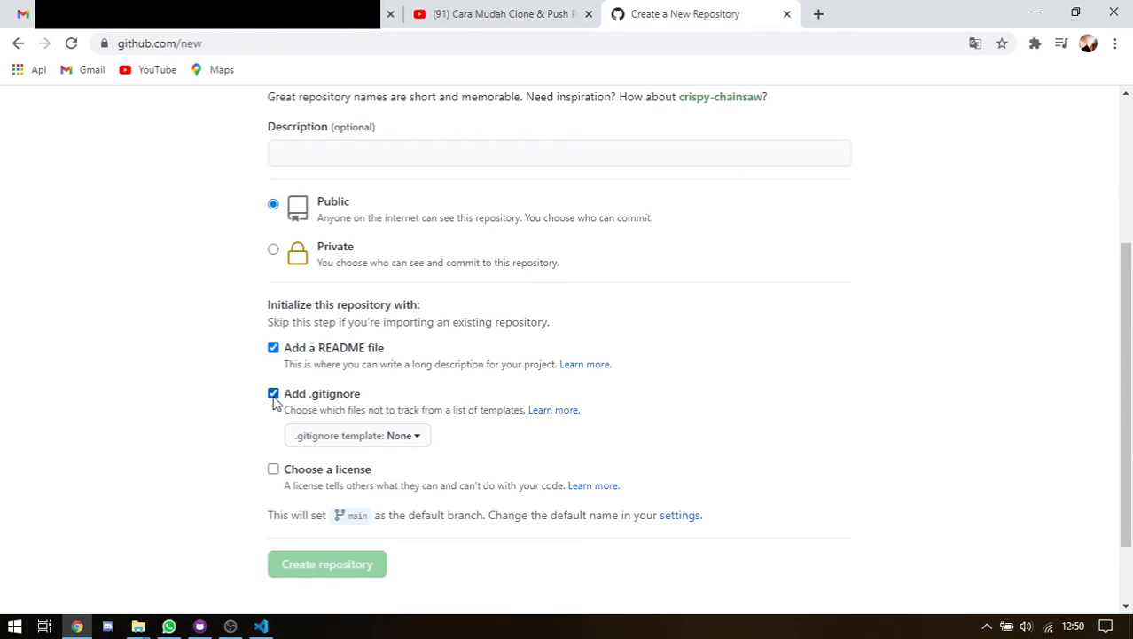
pyautogui.moveTo(288, 410); pyautogui.dragTo(374, 423)
pyautogui.click(428, 410)
pyautogui.moveTo(294, 411); pyautogui.dragTo(493, 407)
pyautogui.click(420, 413)
pyautogui.click(493, 408)
pyautogui.rightClick(572, 414)
pyautogui.click(591, 422)
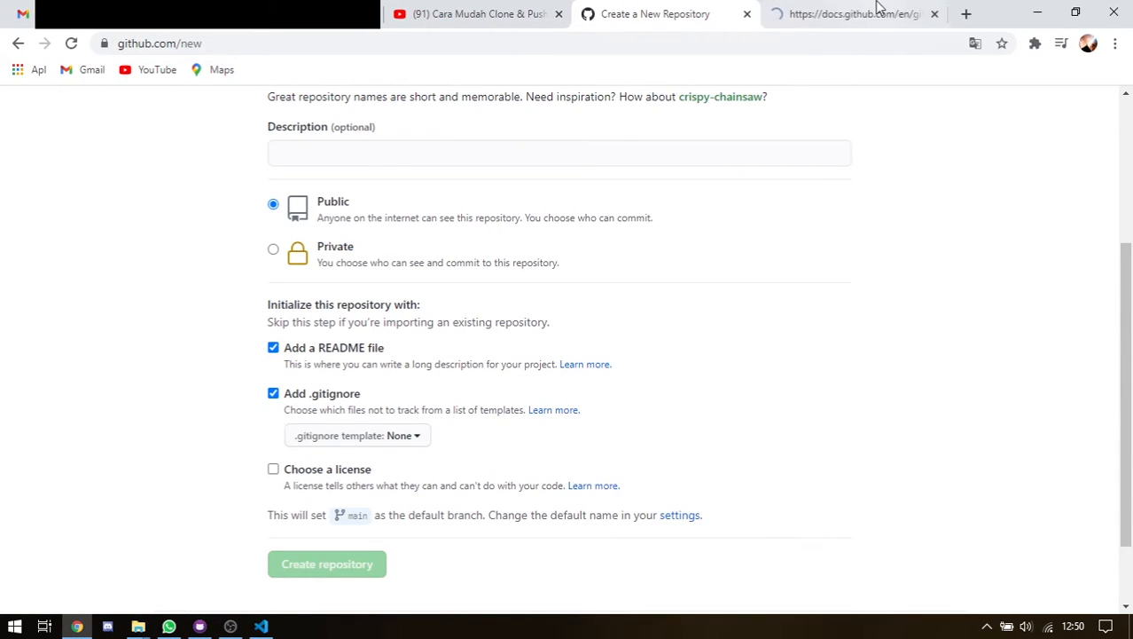
# Skim the Ignoring files article in GitHub Docs, then close its tab
pyautogui.click(876, 13)
pyautogui.scroll(-4, 572, 253)
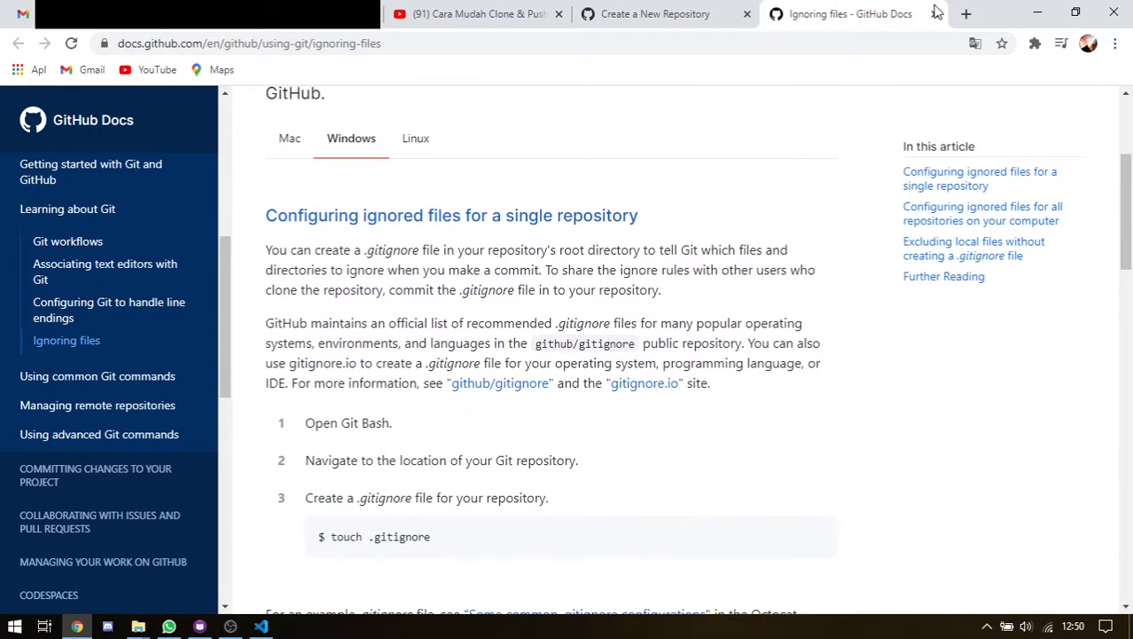
pyautogui.click(935, 13)
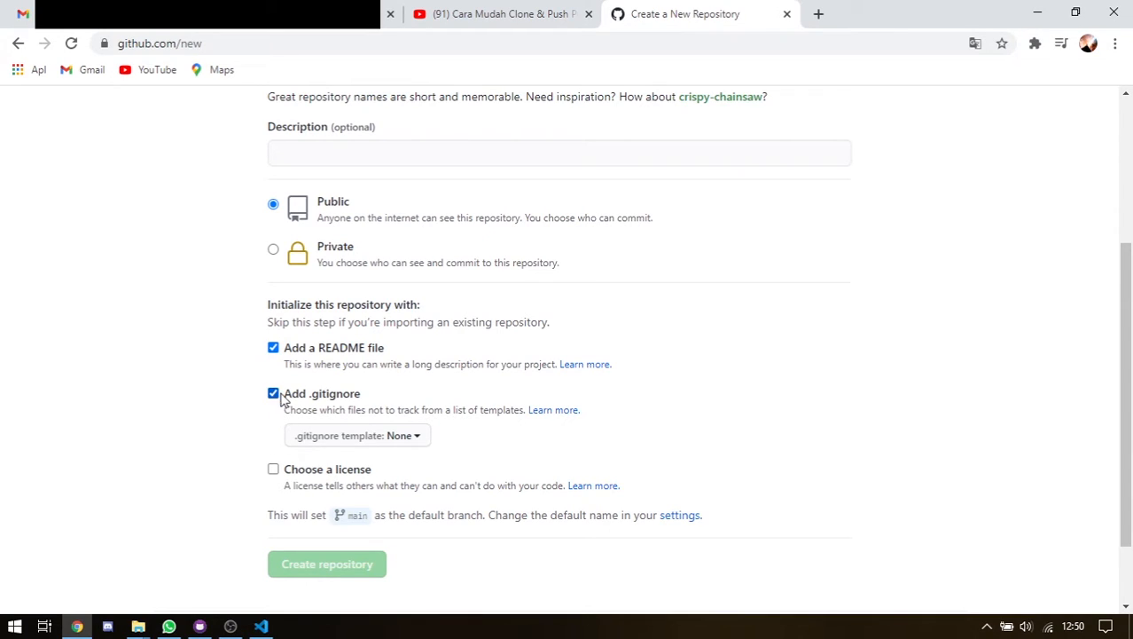
# Untick .gitignore, browse the license list, and leave the repository without a license
pyautogui.moveTo(387, 411); pyautogui.dragTo(501, 411)
pyautogui.click(348, 395)
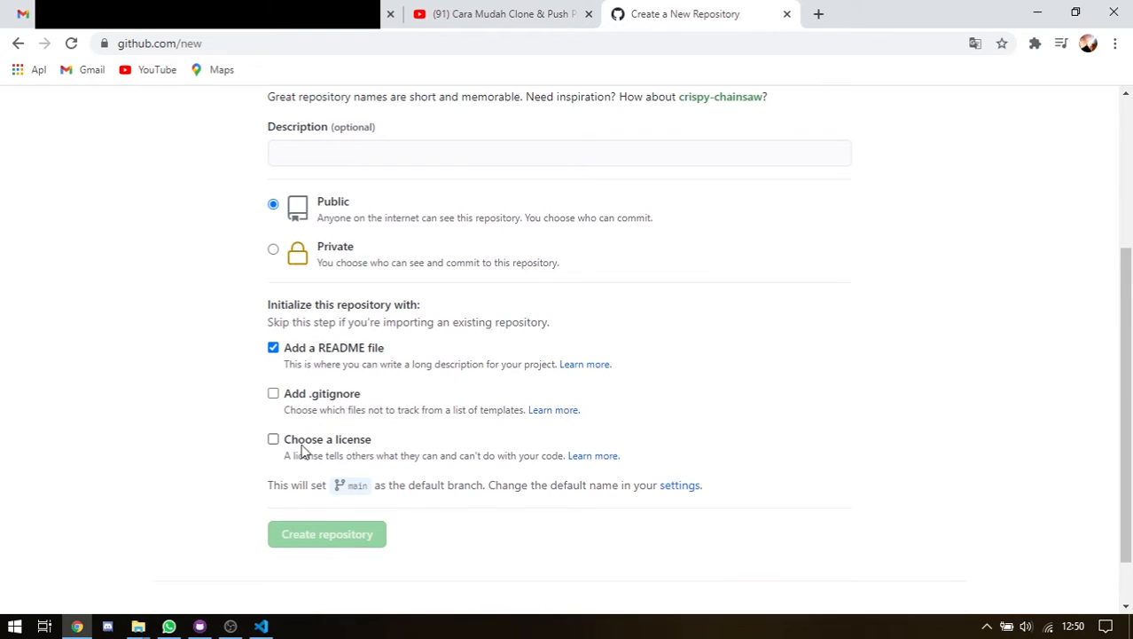
pyautogui.click(273, 440)
pyautogui.scroll(-1, 367, 438)
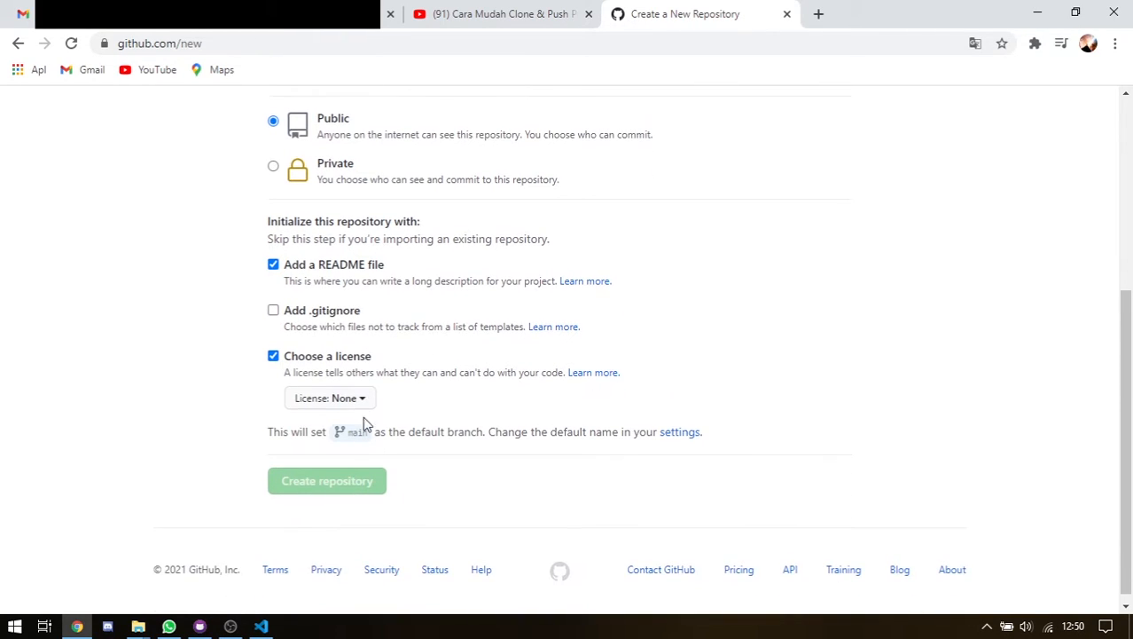
pyautogui.click(357, 408)
pyautogui.scroll(-2, 341, 438)
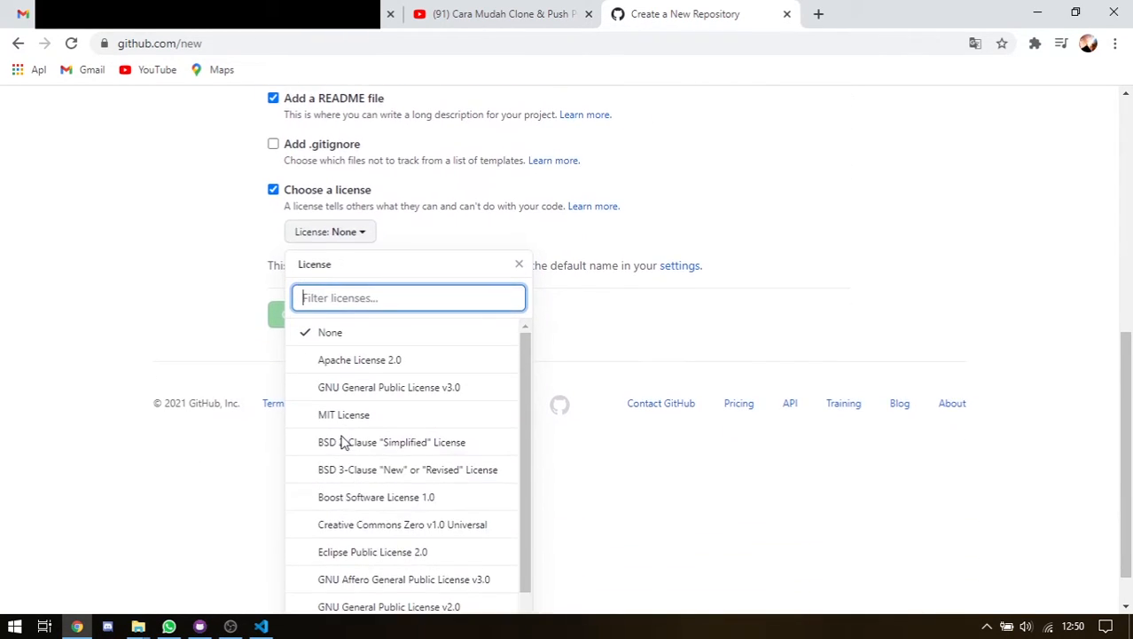
pyautogui.scroll(-1, 374, 399)
pyautogui.scroll(1, 377, 416)
pyautogui.scroll(-1, 363, 444)
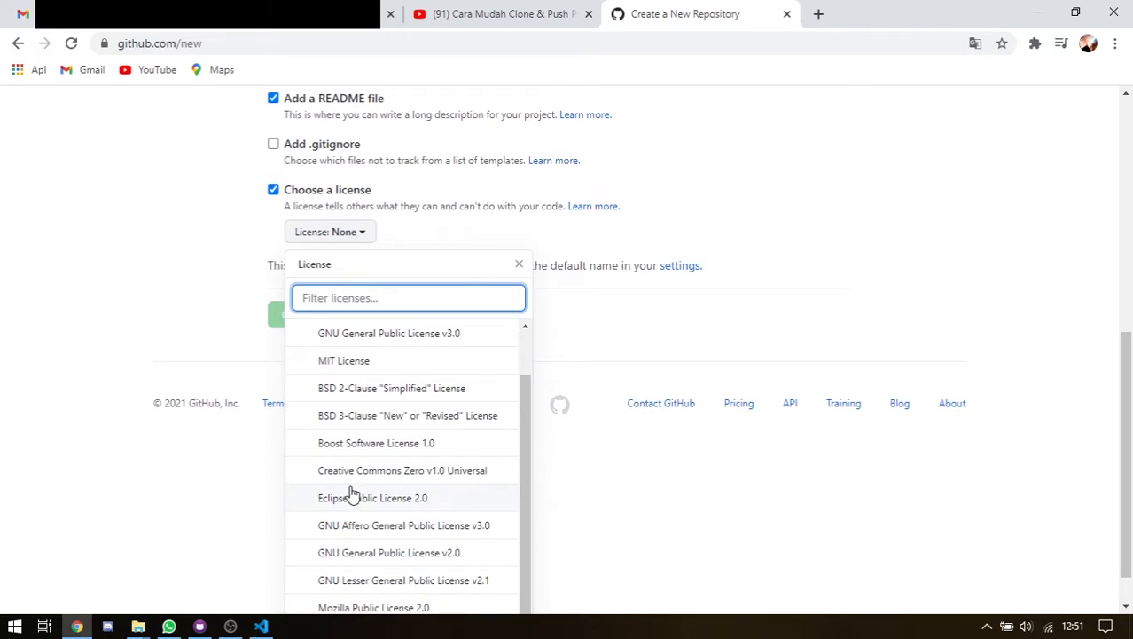
pyautogui.scroll(-1, 400, 510)
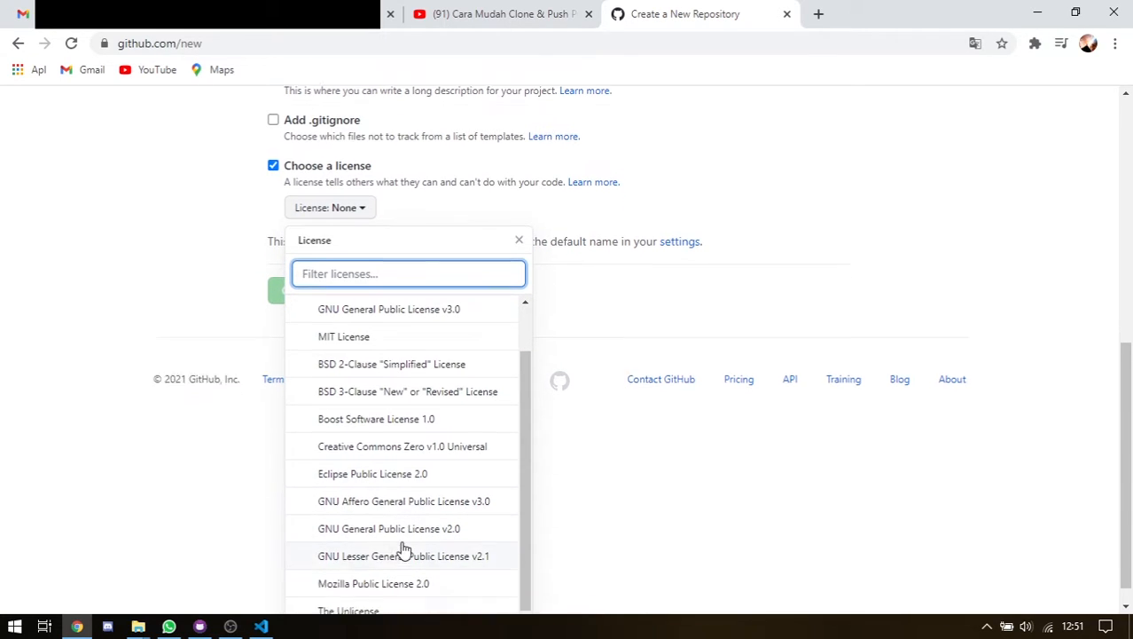
pyautogui.click(214, 342)
pyautogui.scroll(5, 296, 274)
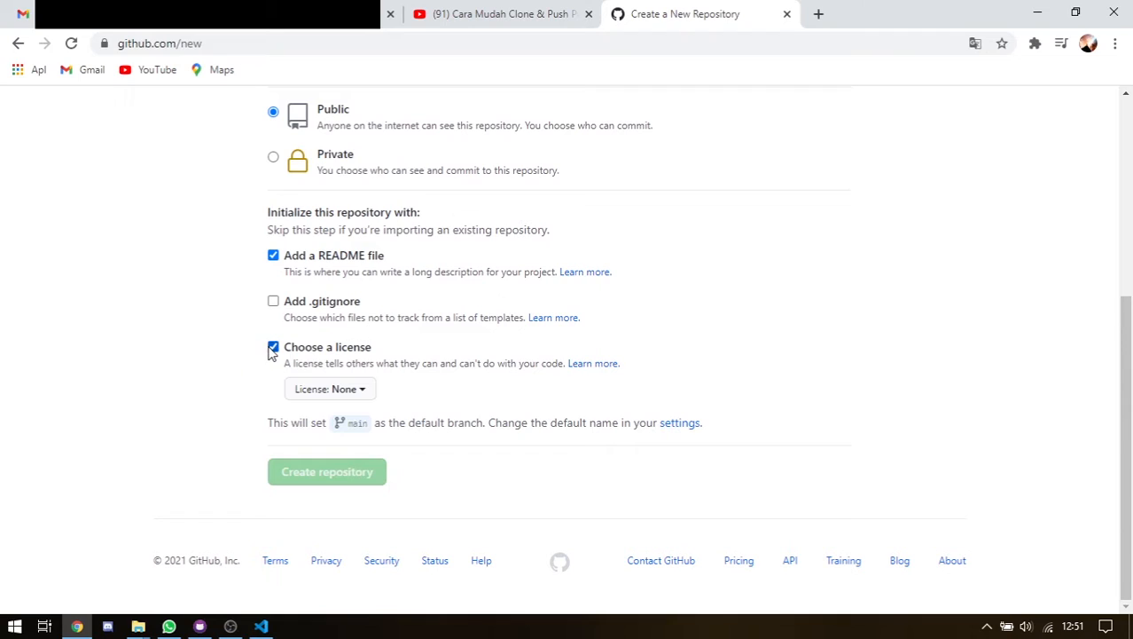
pyautogui.click(273, 347)
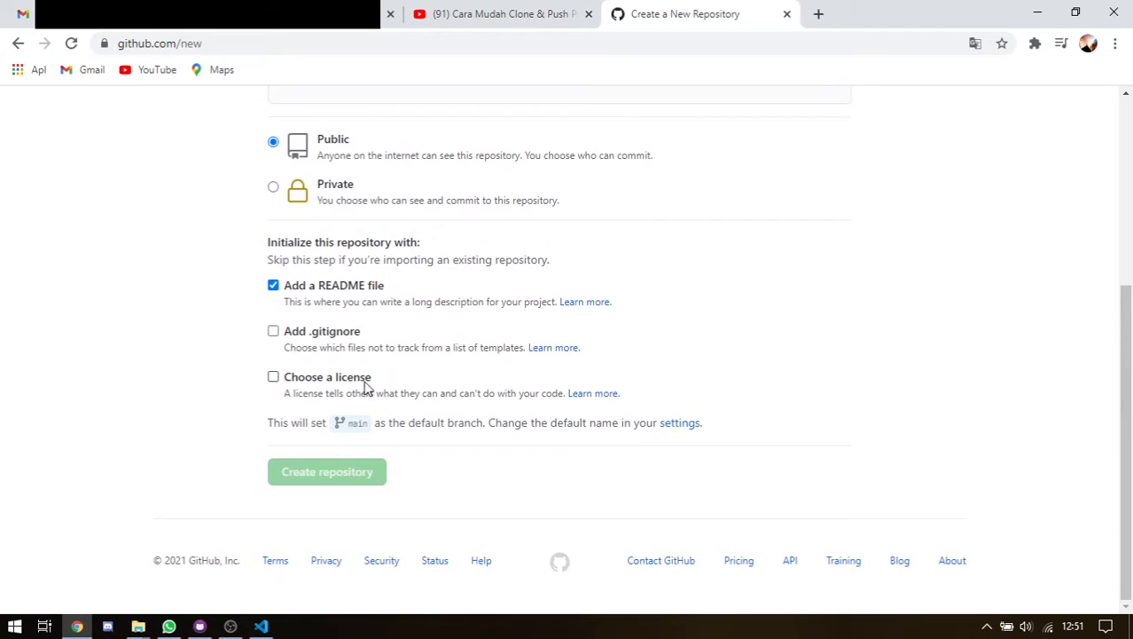
# Toggle the Add a README file option on and off while reading its explanation
pyautogui.click(273, 286)
pyautogui.click(273, 317)
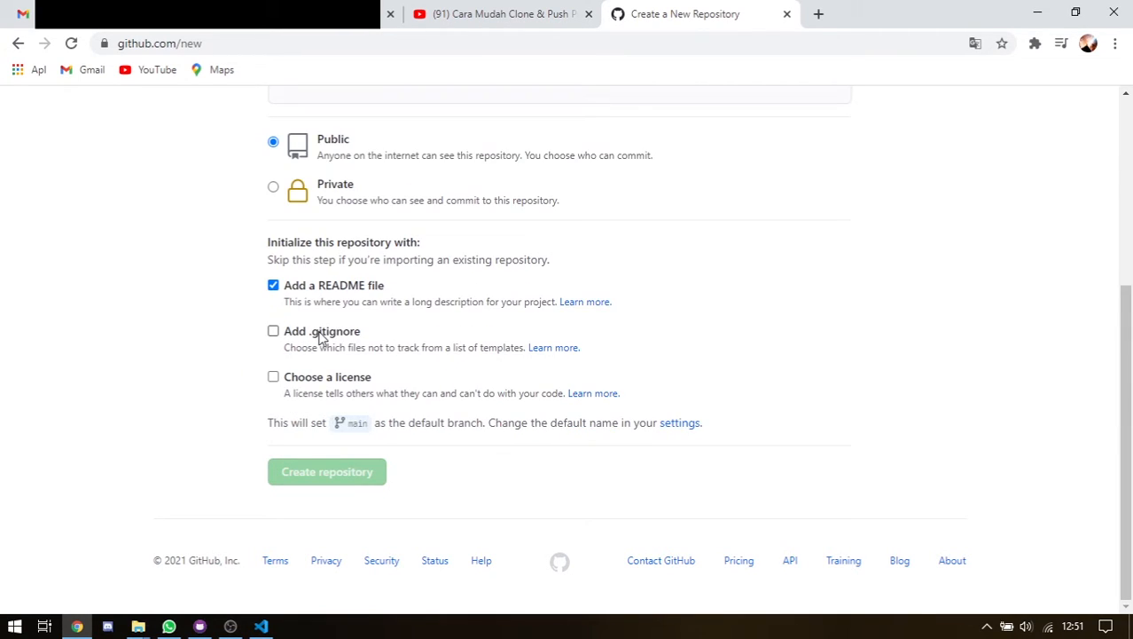
pyautogui.click(273, 287)
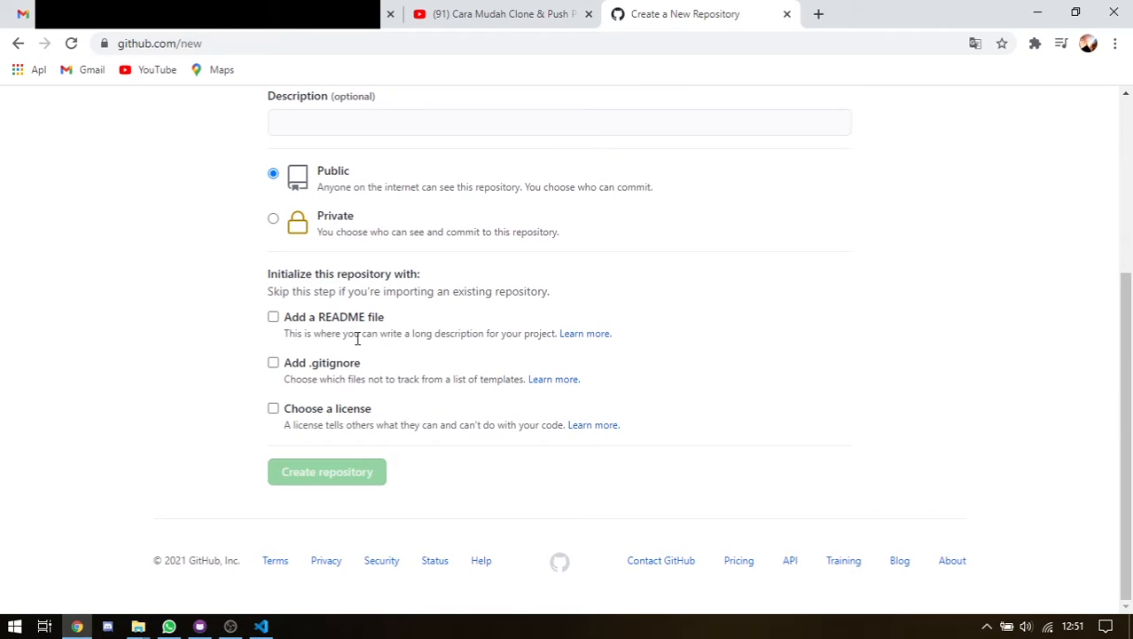
pyautogui.moveTo(331, 337); pyautogui.dragTo(503, 333)
pyautogui.click(410, 334)
pyautogui.click(511, 331)
pyautogui.scroll(3, 299, 414)
pyautogui.scroll(-2, 298, 404)
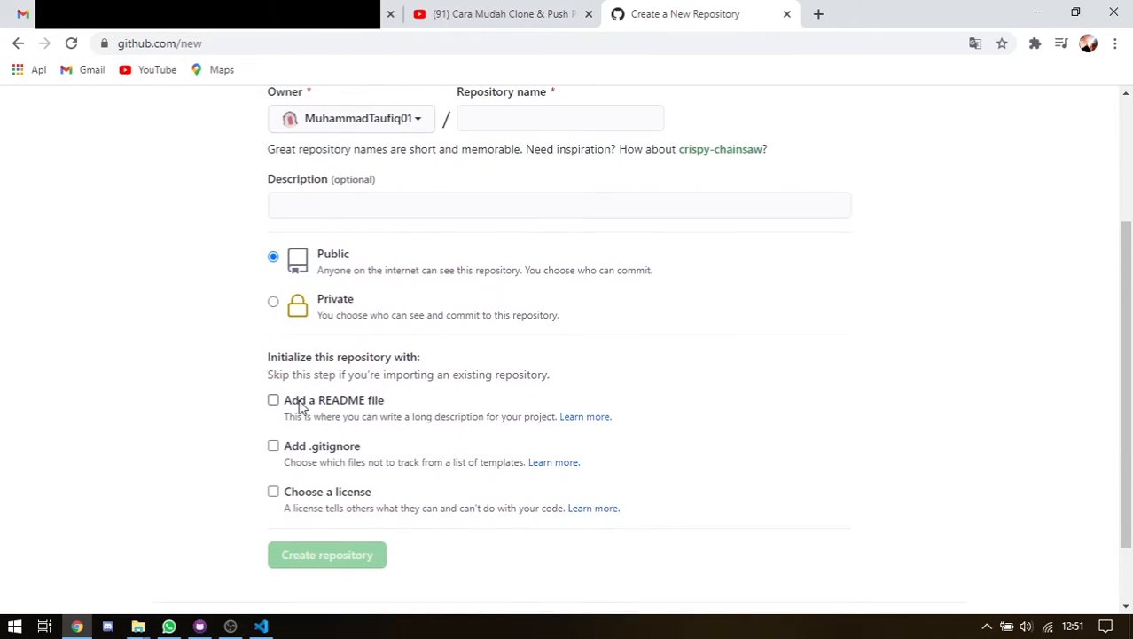
pyautogui.click(301, 404)
pyautogui.scroll(-2, 438, 427)
pyautogui.scroll(3, 355, 461)
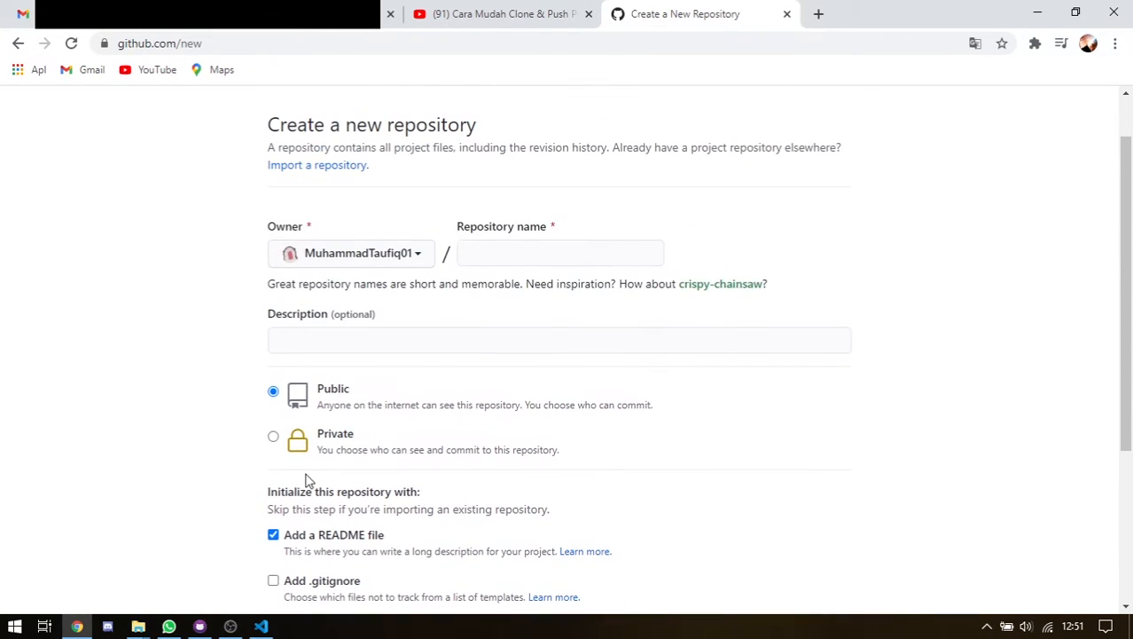
pyautogui.scroll(-3, 308, 480)
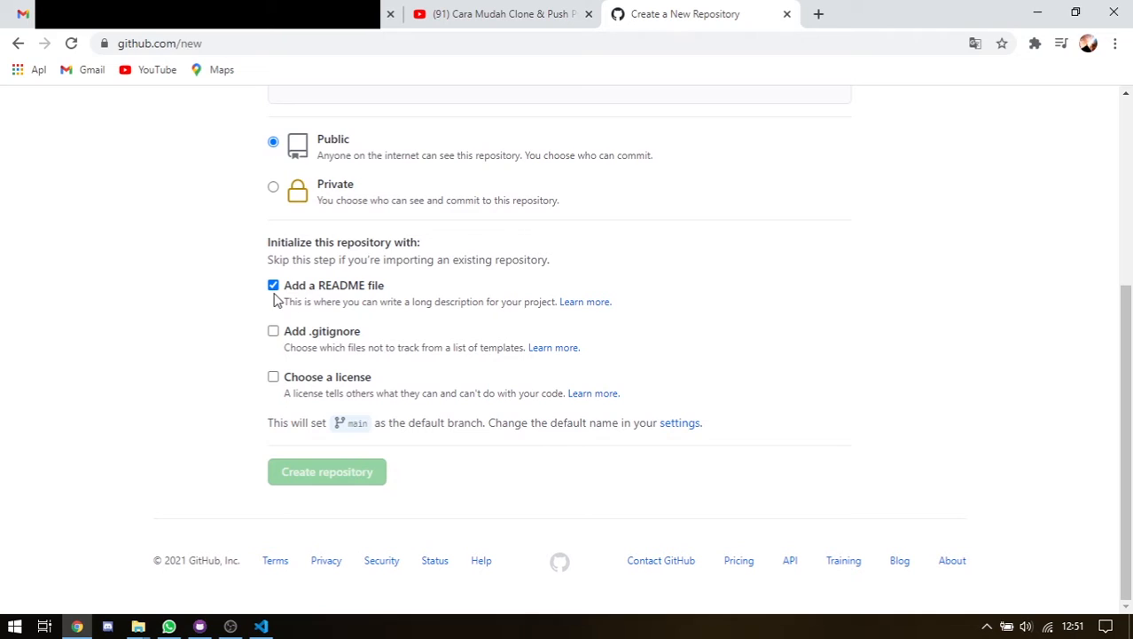
pyautogui.click(274, 286)
pyautogui.scroll(2, 498, 284)
# Name the repository 'tes', create it, and look over its quick-setup page
pyautogui.click(541, 202)
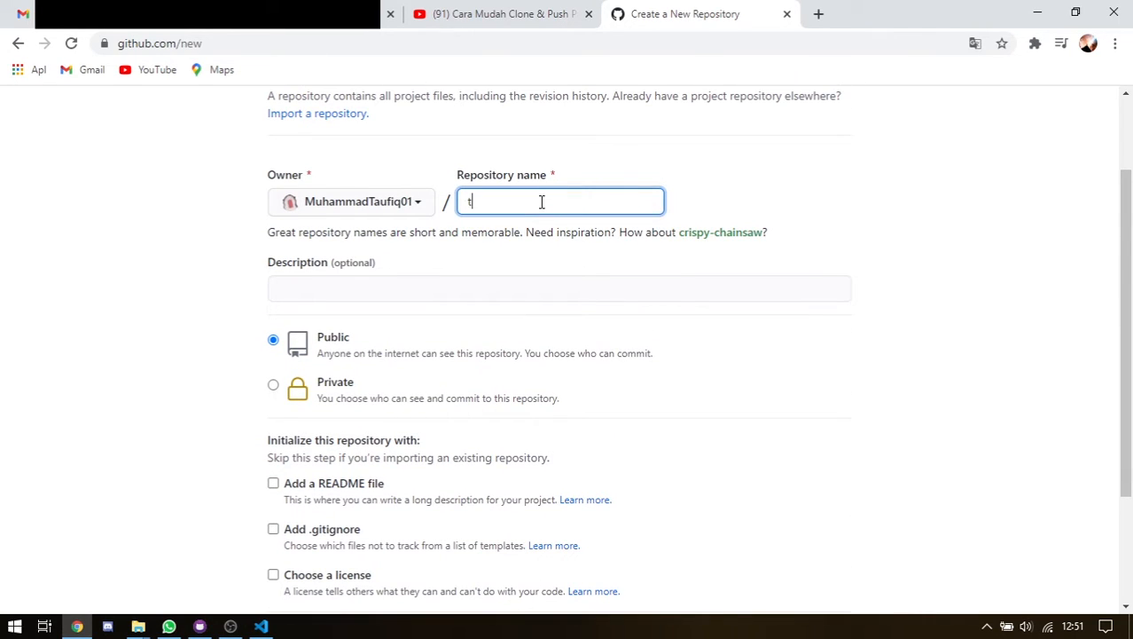
pyautogui.write('tes')
pyautogui.scroll(-2, 617, 294)
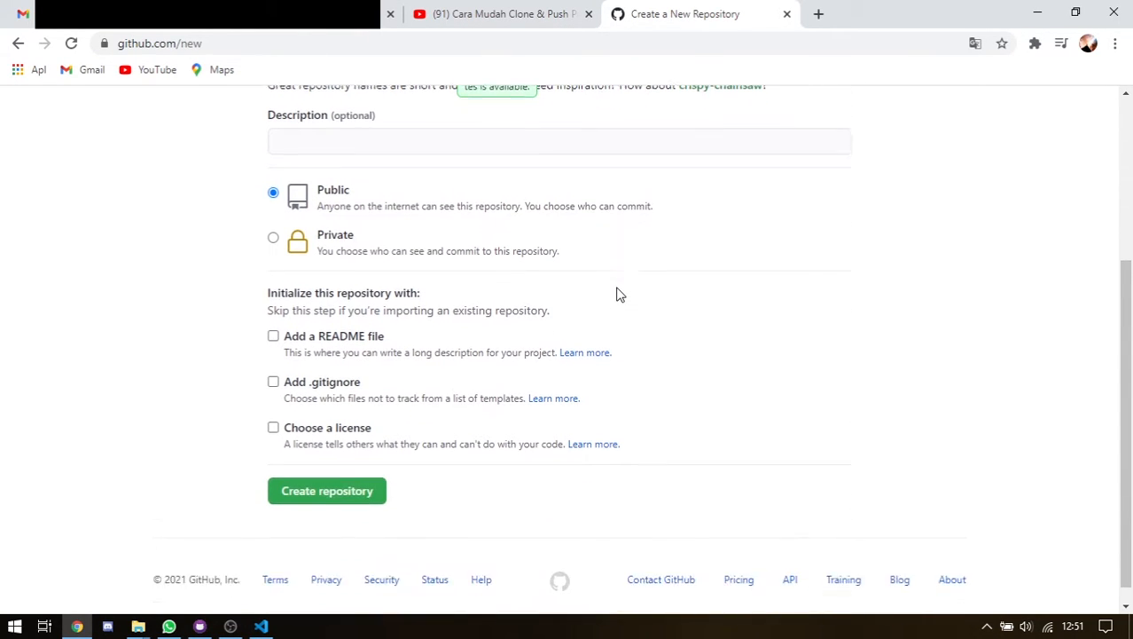
pyautogui.click(361, 472)
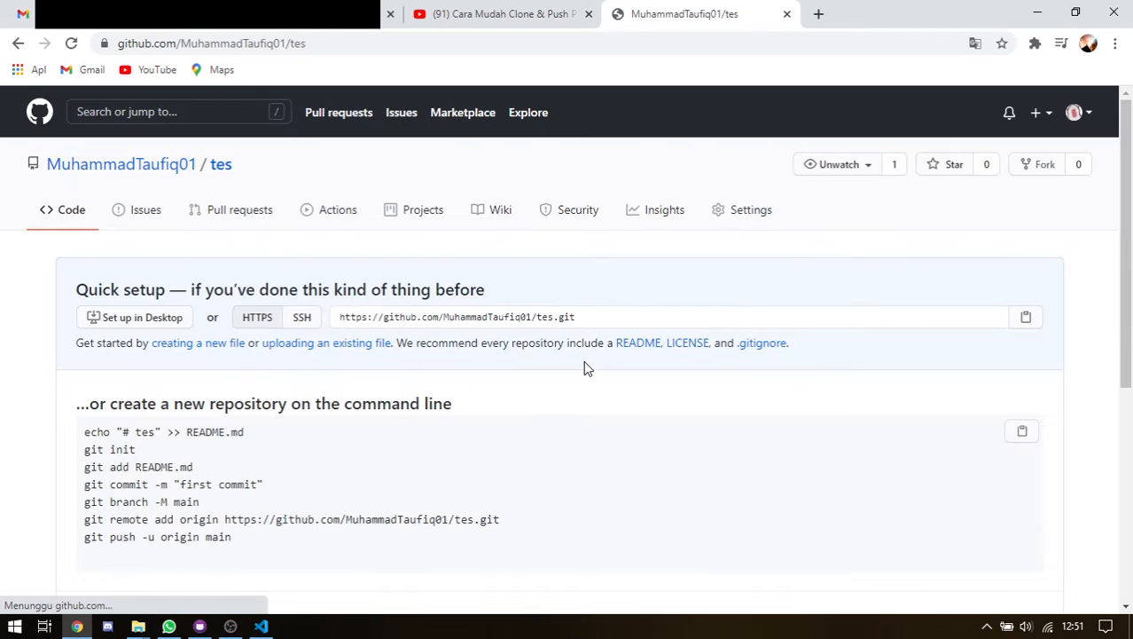
pyautogui.scroll(-3, 584, 368)
pyautogui.scroll(2, 583, 368)
pyautogui.scroll(-3, 189, 438)
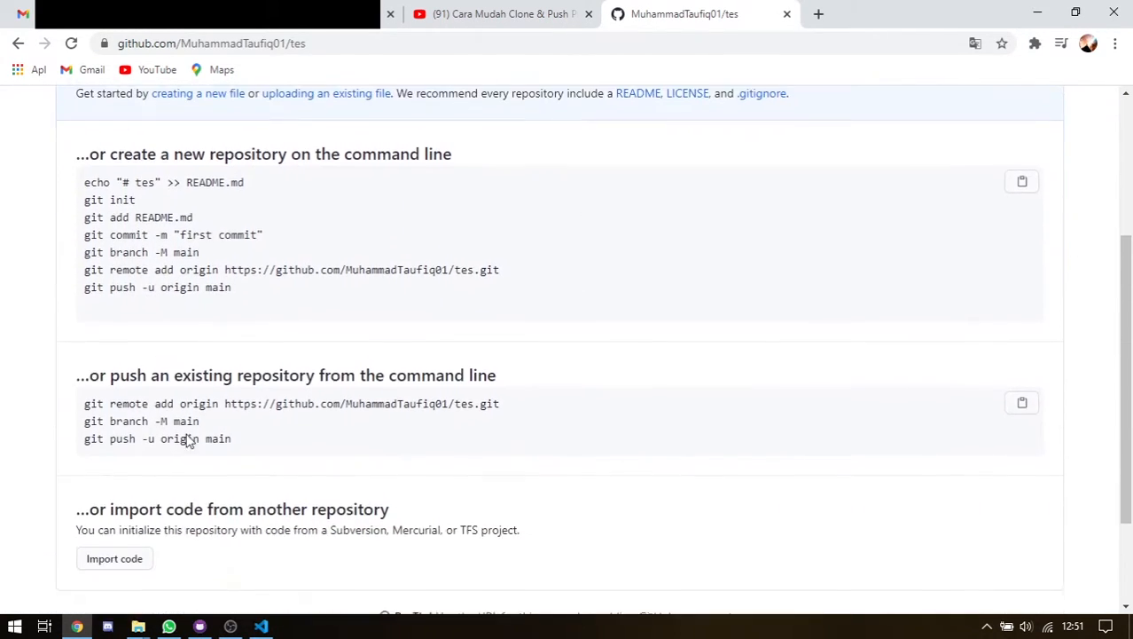
pyautogui.scroll(5, 187, 452)
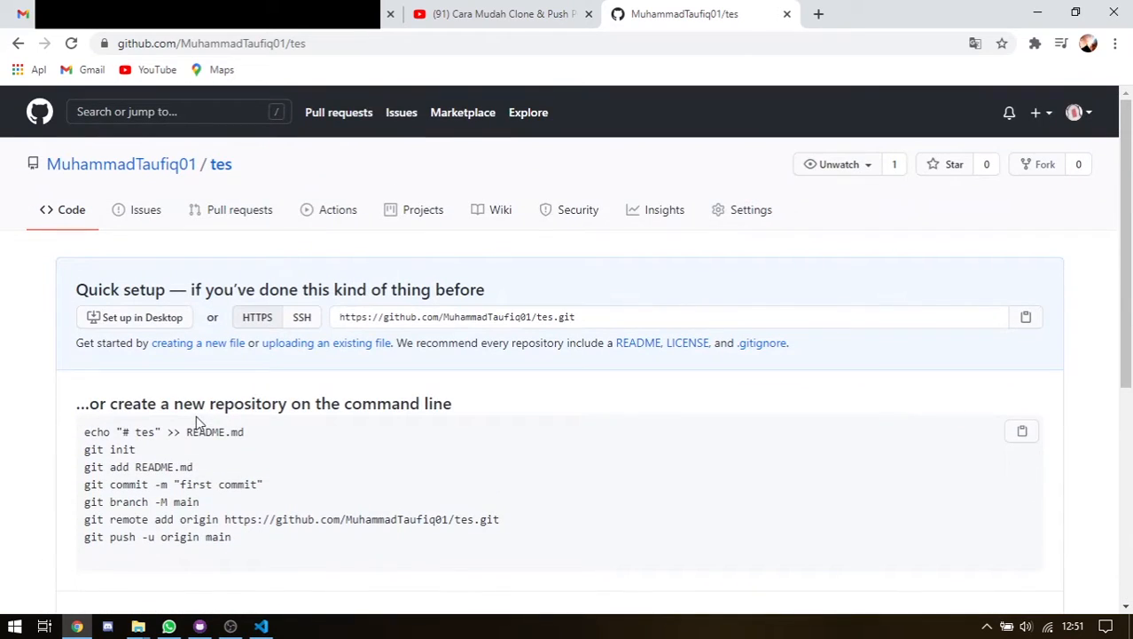
pyautogui.click(745, 217)
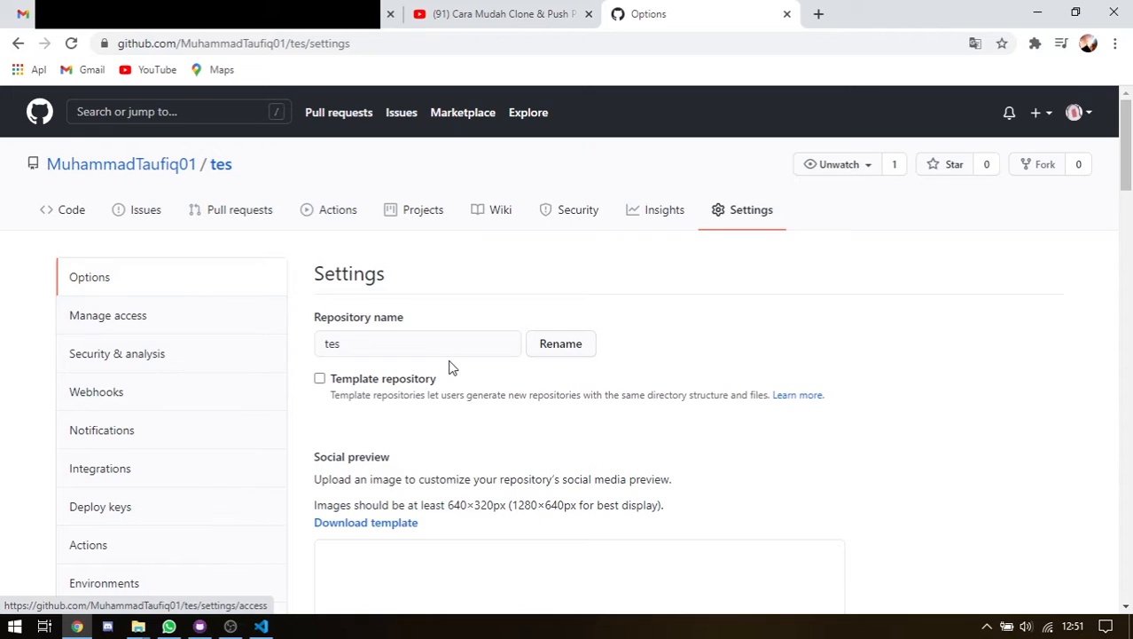
# Read through the Template repository description in the tes Options settings
pyautogui.scroll(-2, 449, 366)
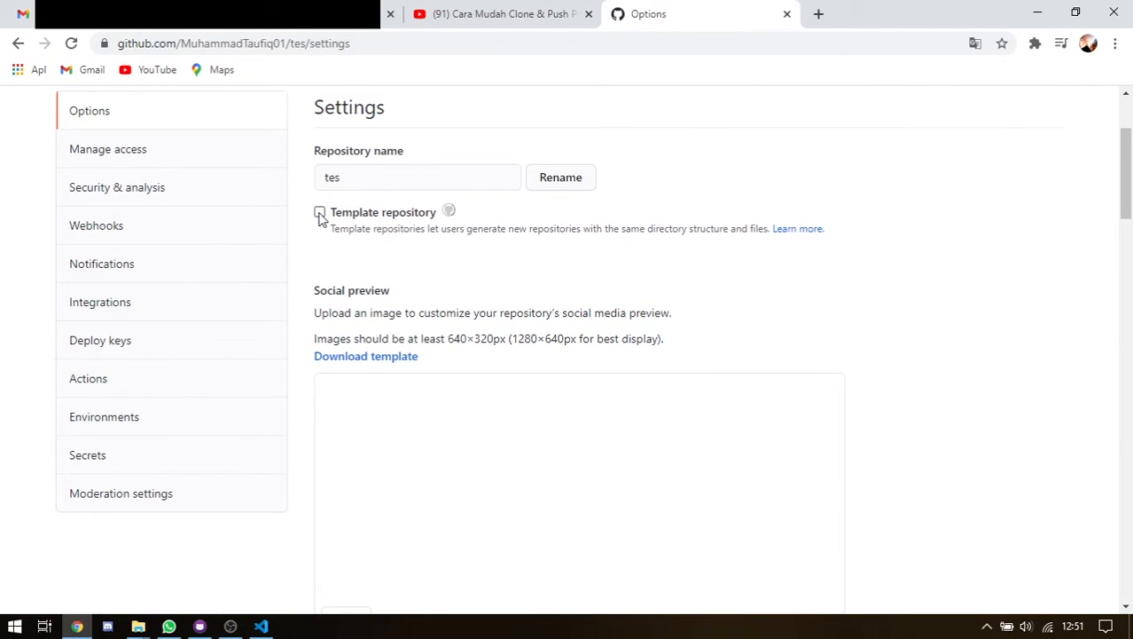
pyautogui.moveTo(389, 230); pyautogui.dragTo(729, 231)
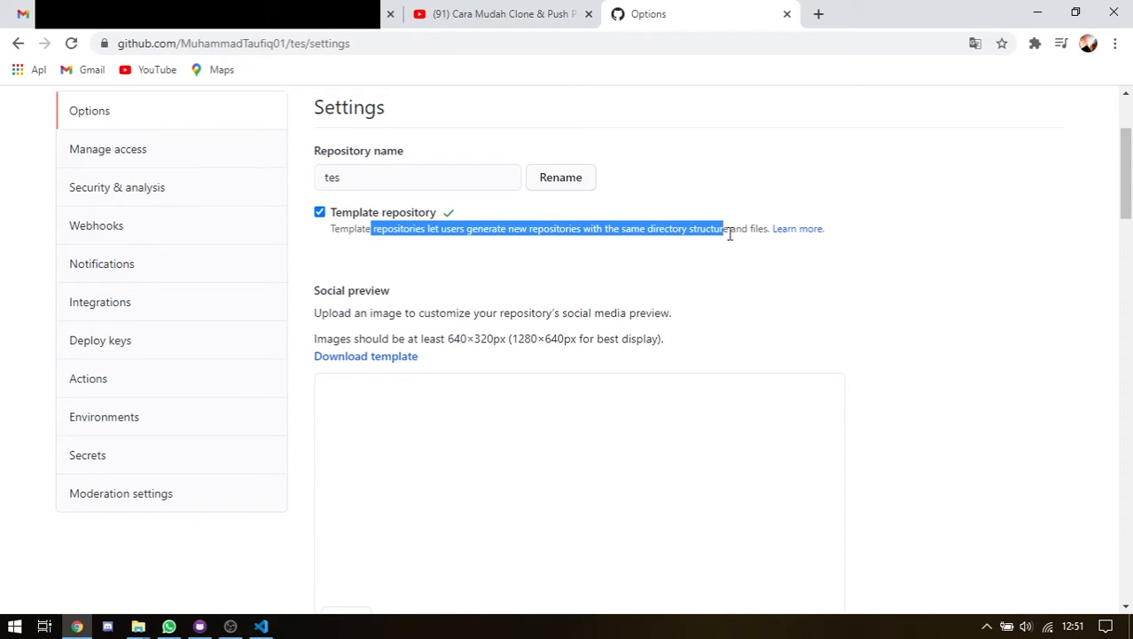
pyautogui.click(750, 234)
pyautogui.moveTo(343, 225); pyautogui.dragTo(638, 243)
pyautogui.click(690, 230)
pyautogui.moveTo(507, 231); pyautogui.dragTo(534, 233)
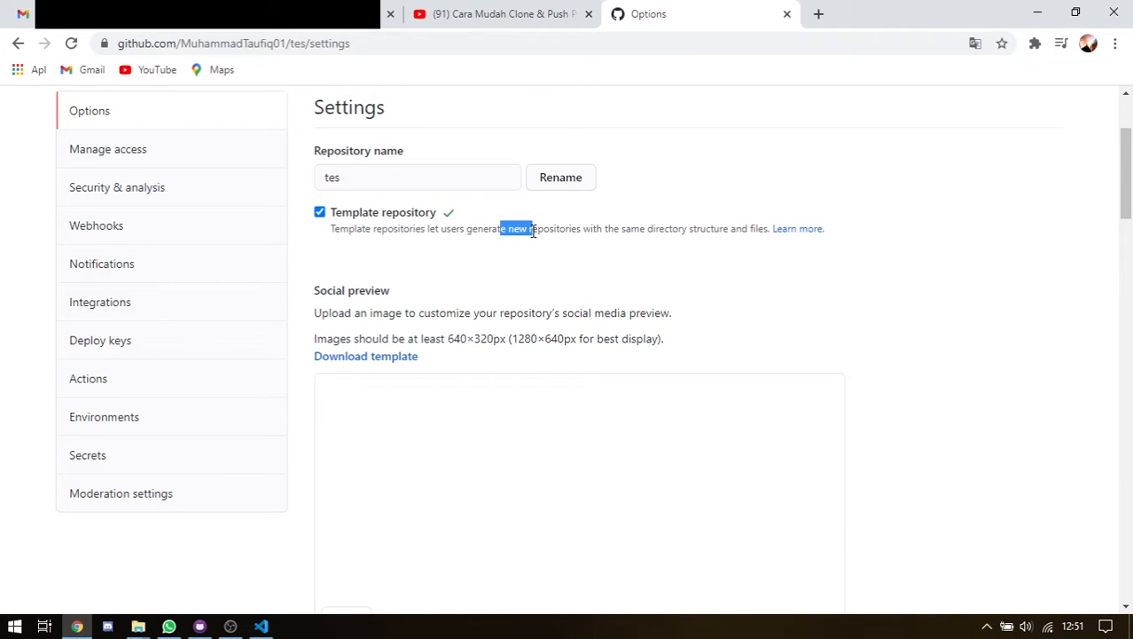
pyautogui.moveTo(647, 227); pyautogui.dragTo(726, 230)
pyautogui.click(742, 241)
pyautogui.scroll(2, 523, 278)
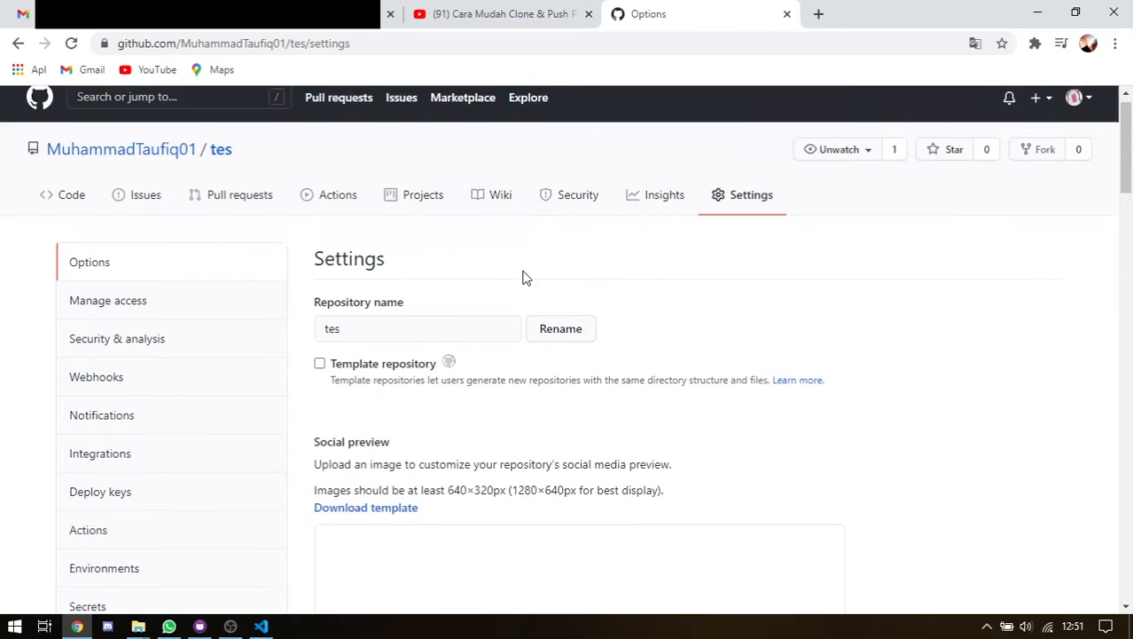
pyautogui.scroll(-5, 559, 411)
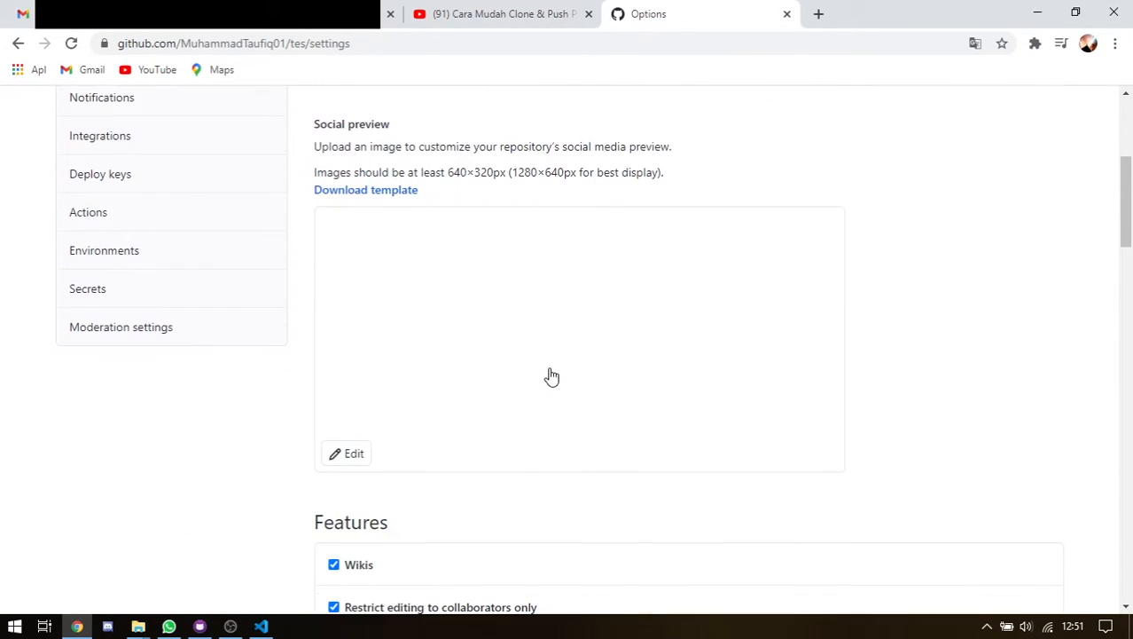
pyautogui.scroll(1, 372, 350)
pyautogui.scroll(-1, 353, 476)
pyautogui.scroll(1, 369, 266)
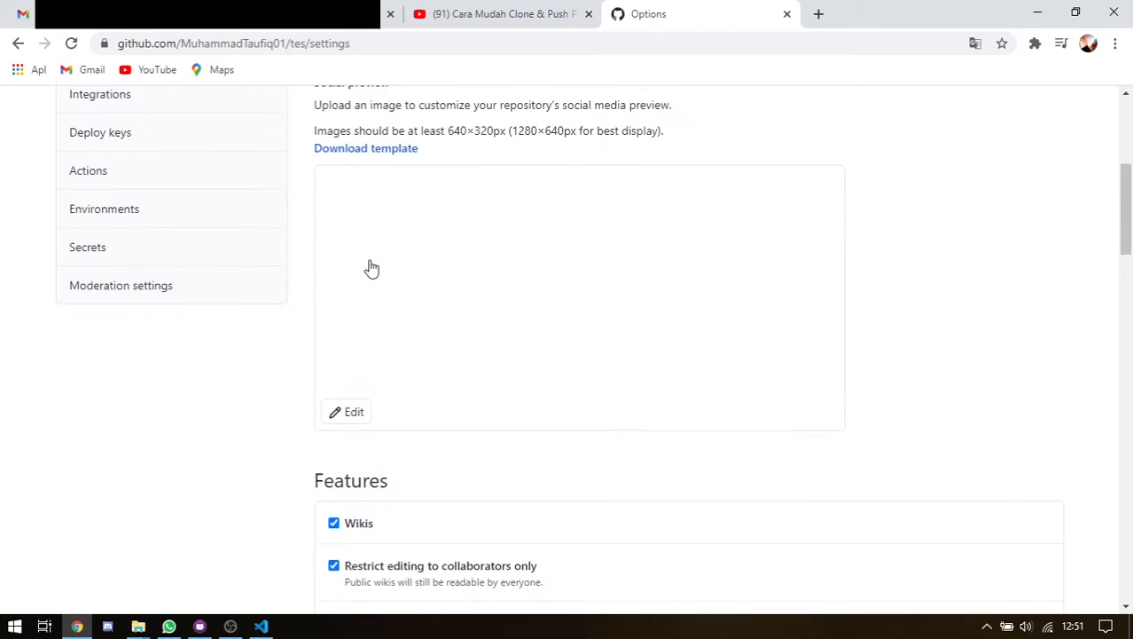
# Bring up the Edit options for the tes Social preview image
pyautogui.moveTo(338, 148); pyautogui.dragTo(553, 148)
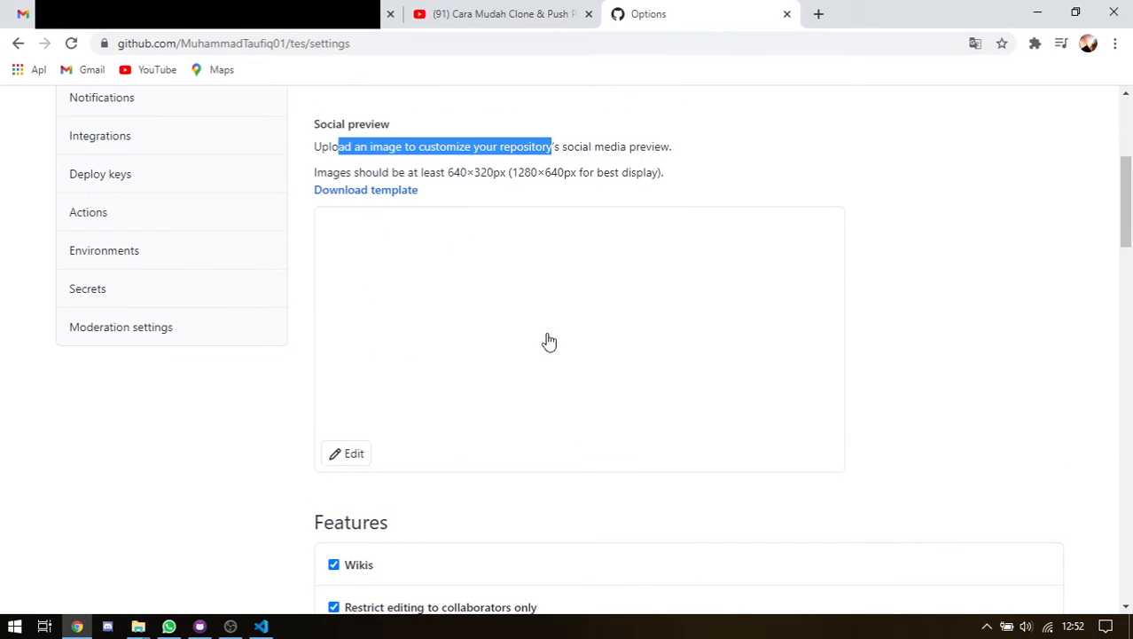
pyautogui.click(591, 337)
pyautogui.scroll(-5, 474, 293)
pyautogui.scroll(2, 475, 304)
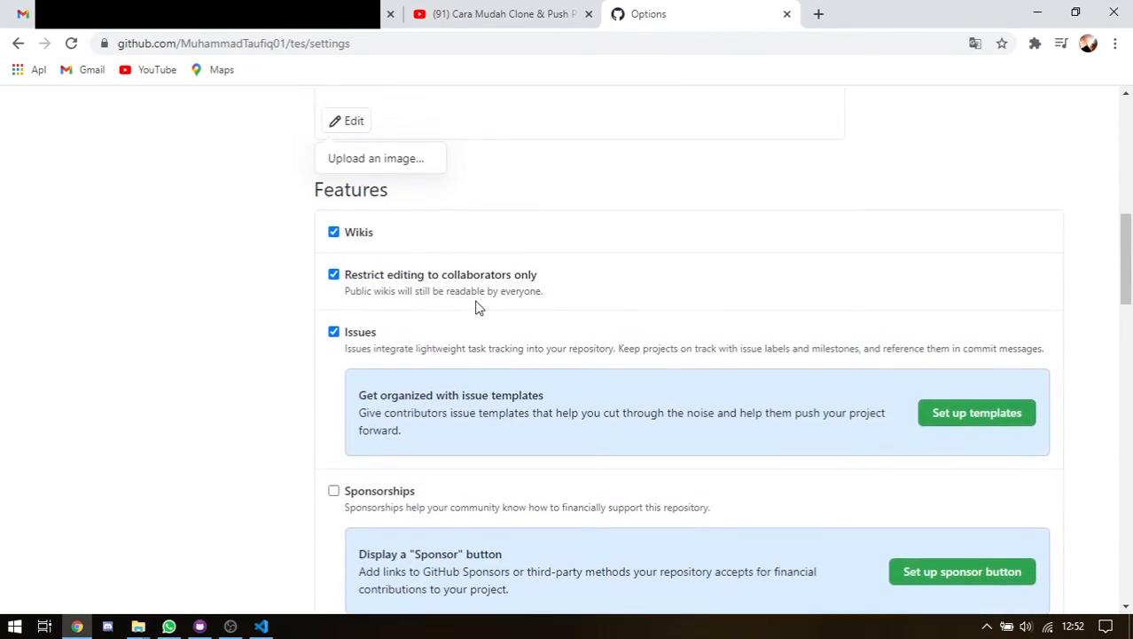
pyautogui.scroll(-5, 476, 307)
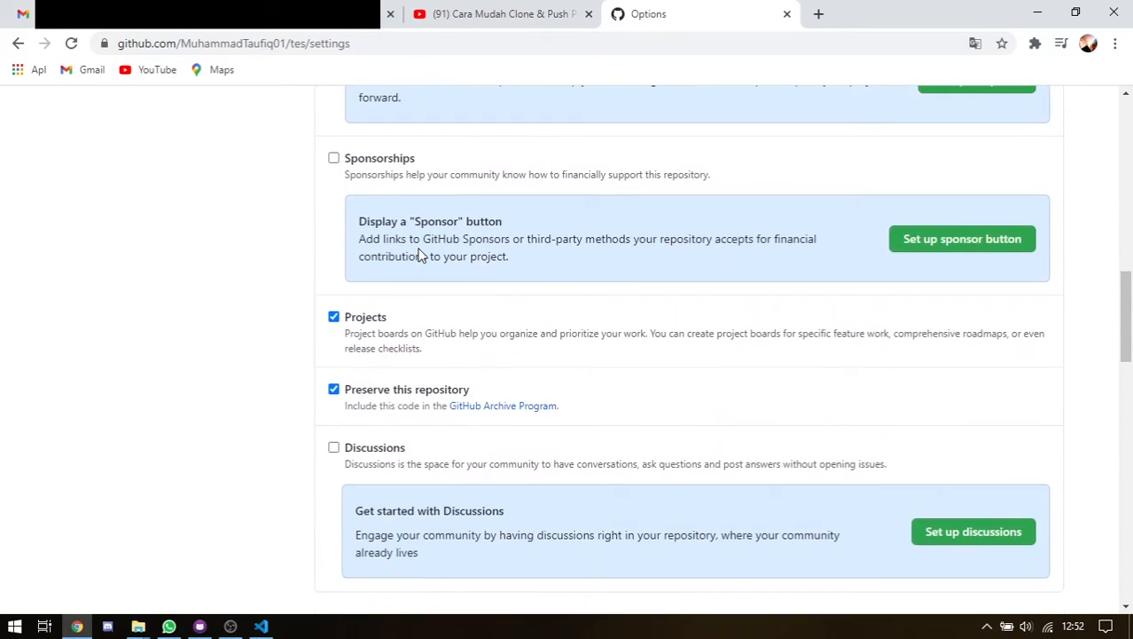
pyautogui.scroll(1, 420, 254)
pyautogui.scroll(15, 116, 240)
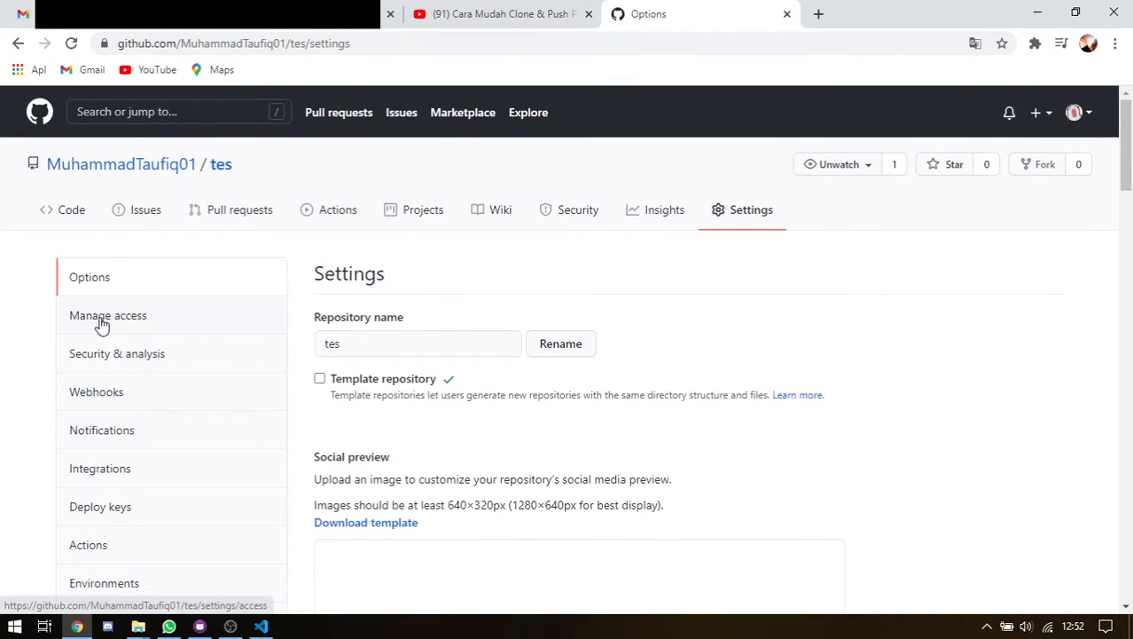
# In Manage access, search for the collaborator's username and invite them to tes
pyautogui.click(120, 329)
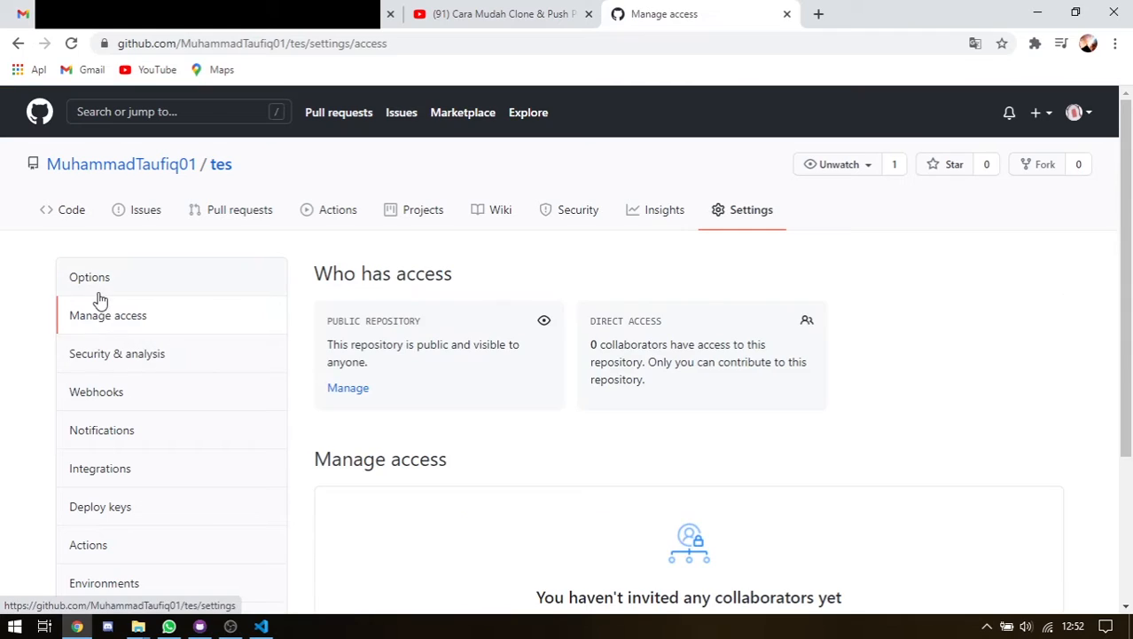
pyautogui.scroll(-1, 560, 330)
pyautogui.scroll(-3, 560, 330)
pyautogui.click(658, 439)
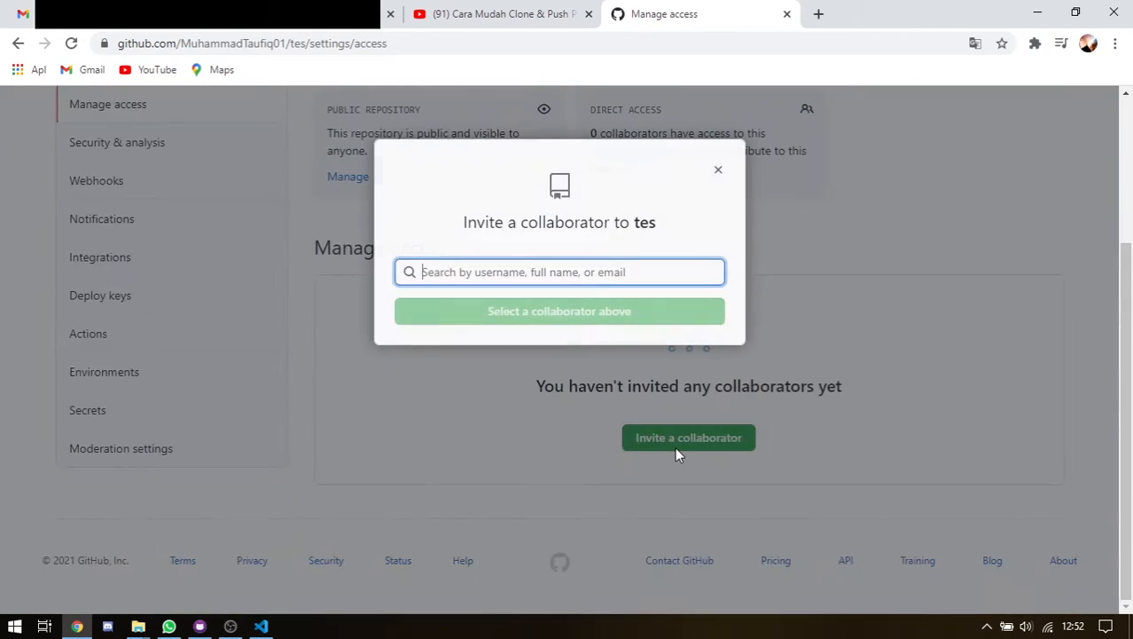
pyautogui.write('ta')
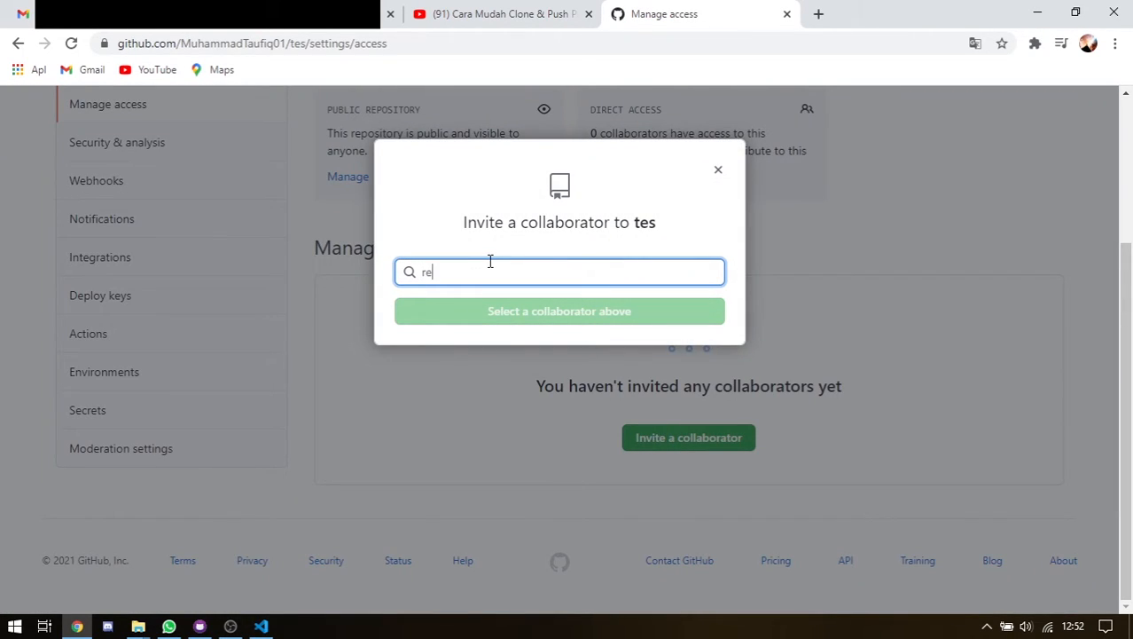
pyautogui.press('BackSpace')
pyautogui.press('BackSpace')
pyautogui.write('an')
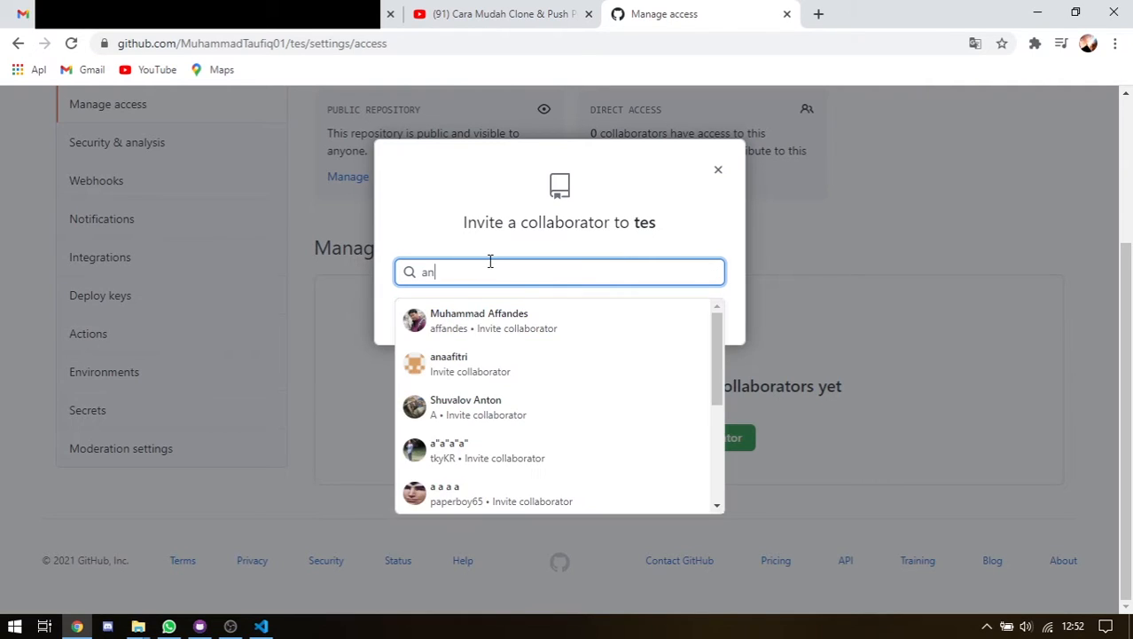
pyautogui.write('aaf')
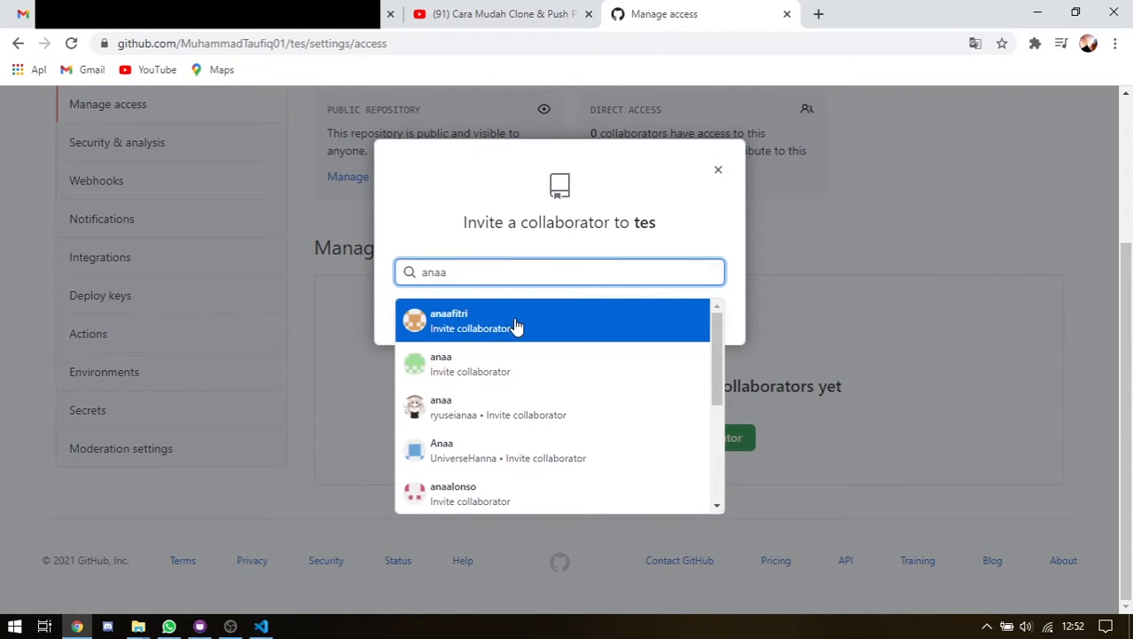
pyautogui.click(517, 324)
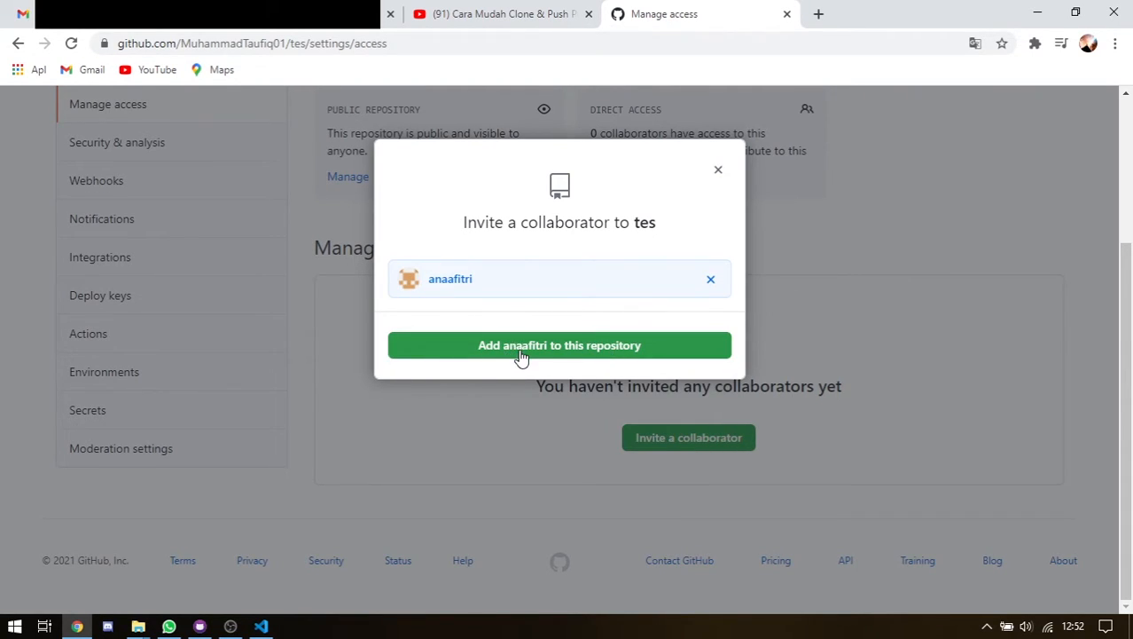
pyautogui.click(610, 348)
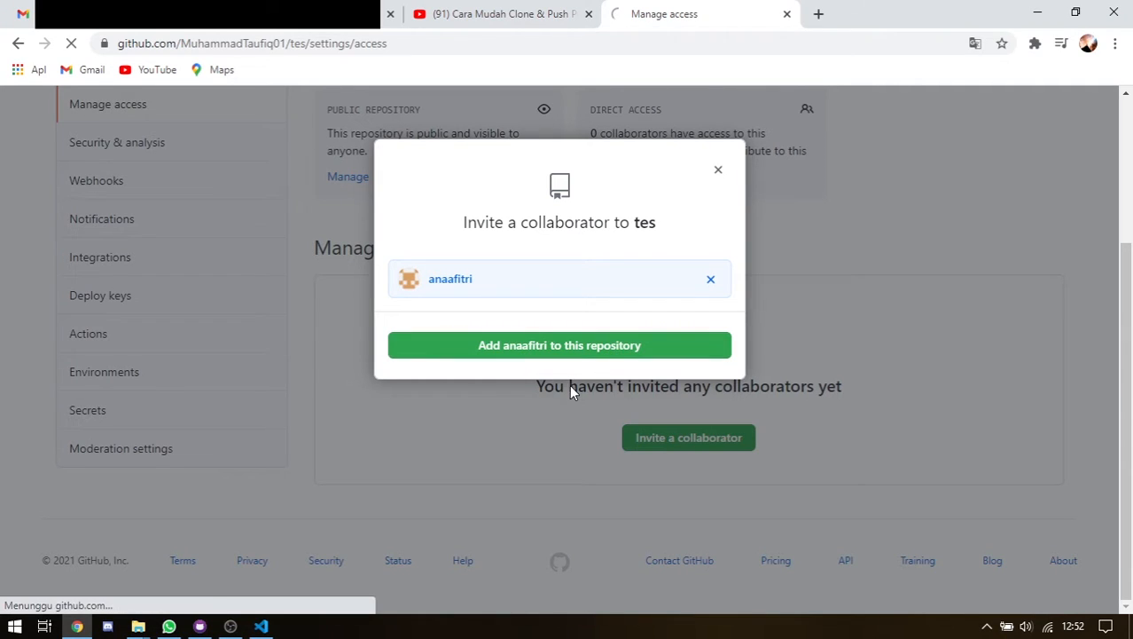
# Cancel the pending collaborator invitation
pyautogui.scroll(-3, 612, 367)
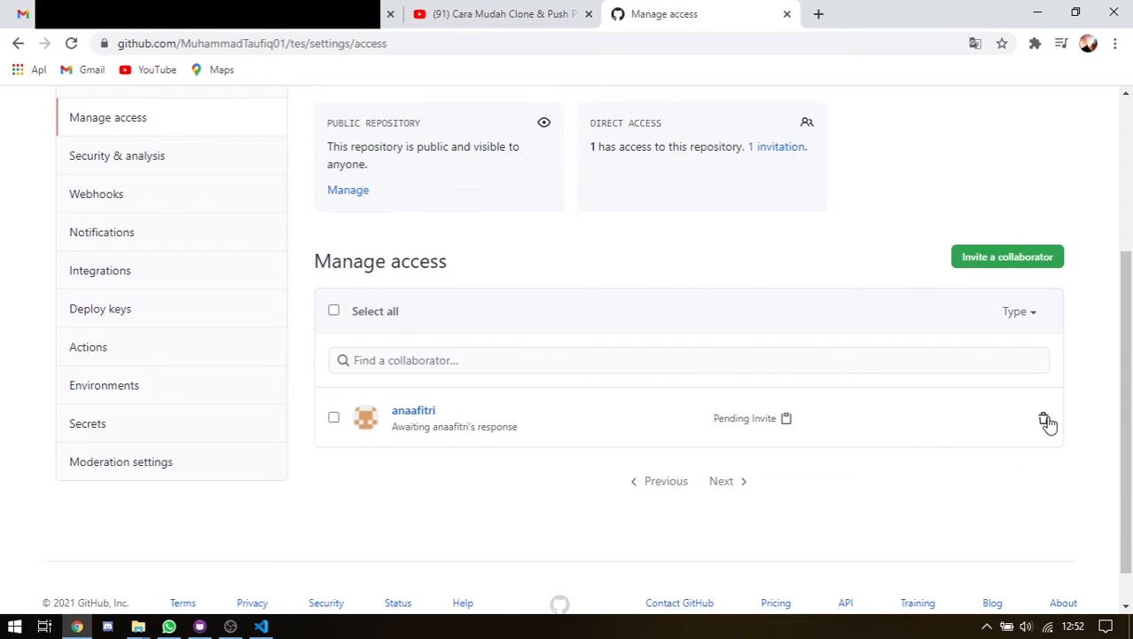
pyautogui.click(1045, 420)
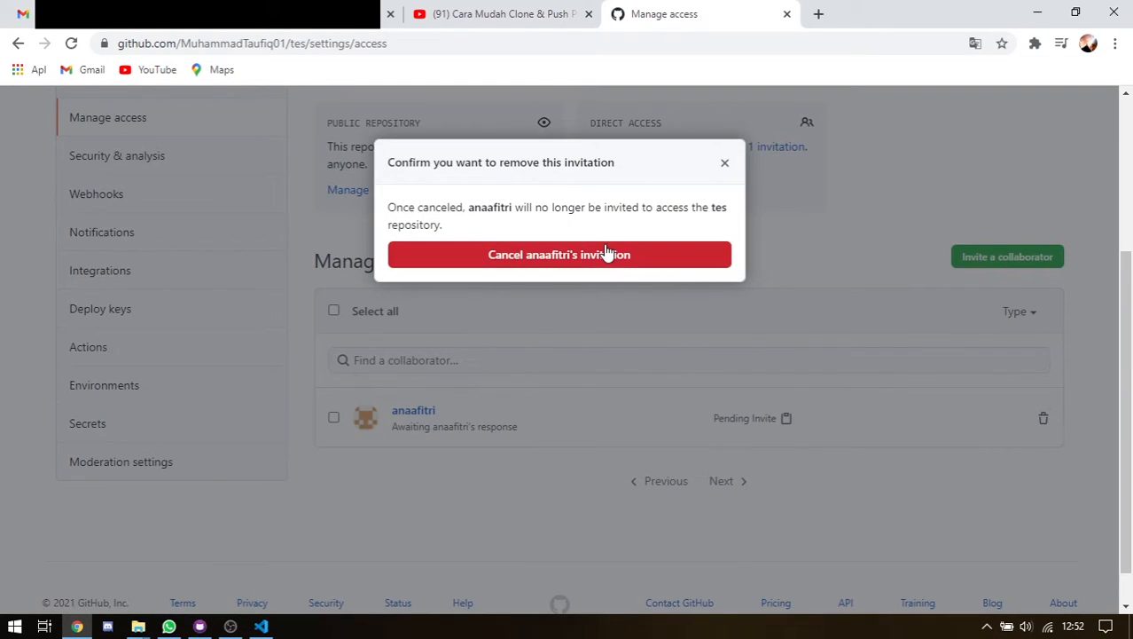
pyautogui.click(603, 256)
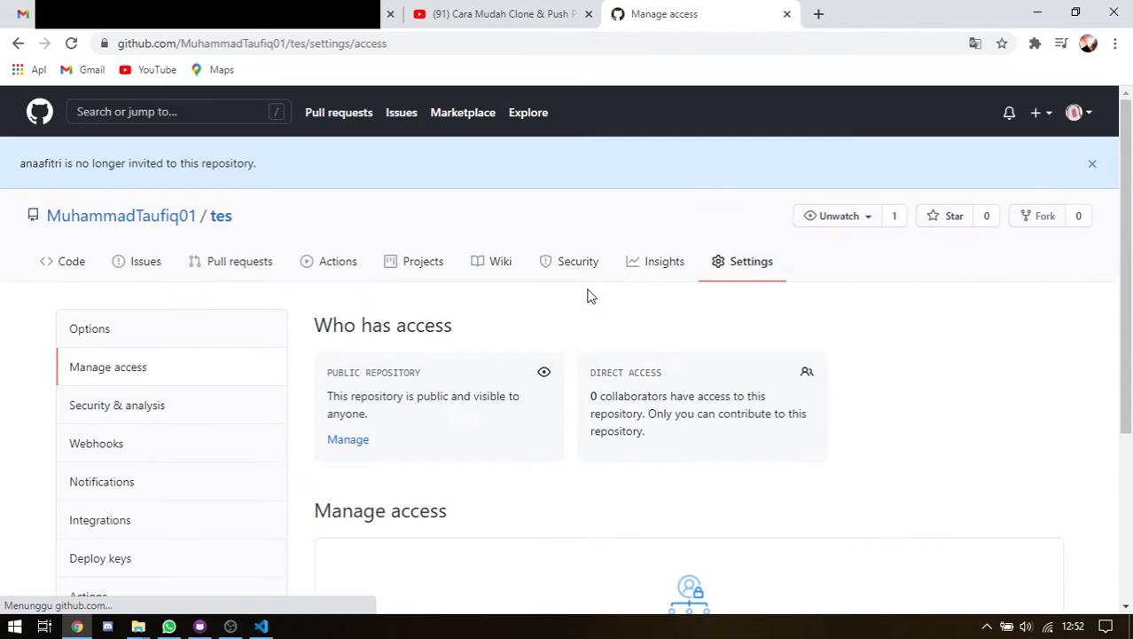
# Back in Options, check the GitHub Pages source branch list without picking a branch
pyautogui.scroll(-4, 588, 299)
pyautogui.scroll(3, 581, 304)
pyautogui.scroll(-3, 113, 312)
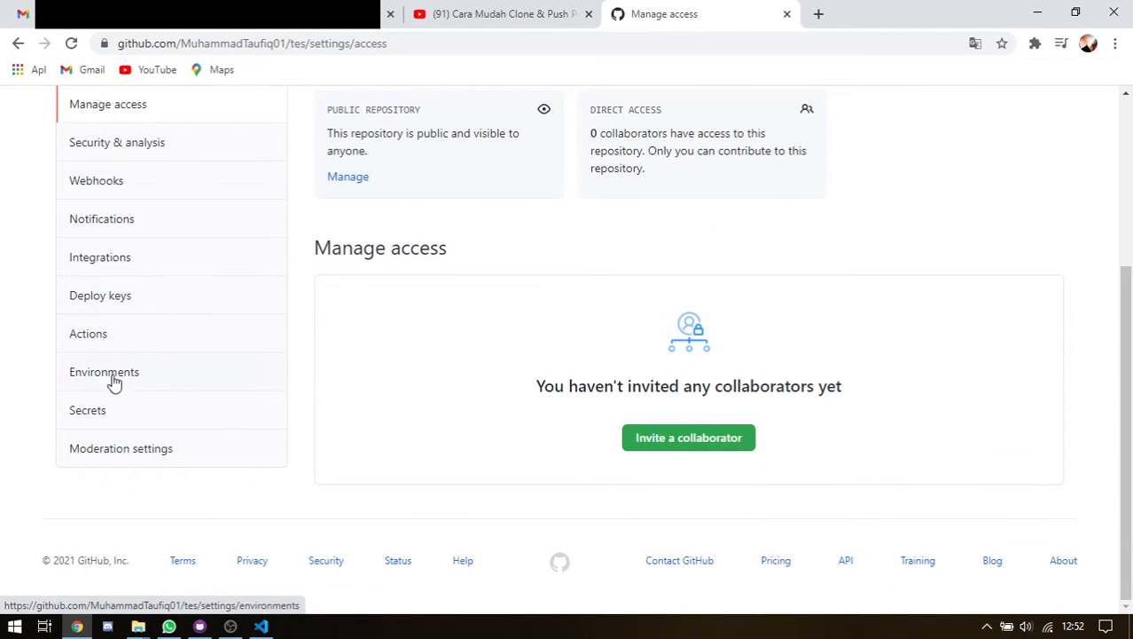
pyautogui.scroll(2, 114, 381)
pyautogui.click(123, 234)
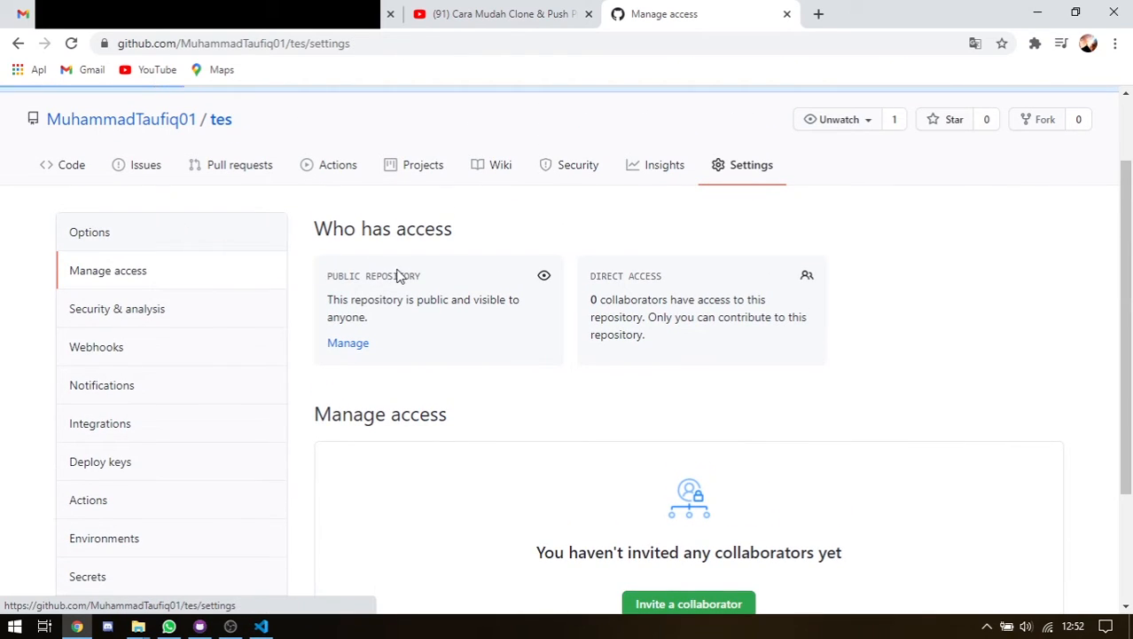
pyautogui.scroll(-3, 488, 299)
pyautogui.scroll(-15, 488, 302)
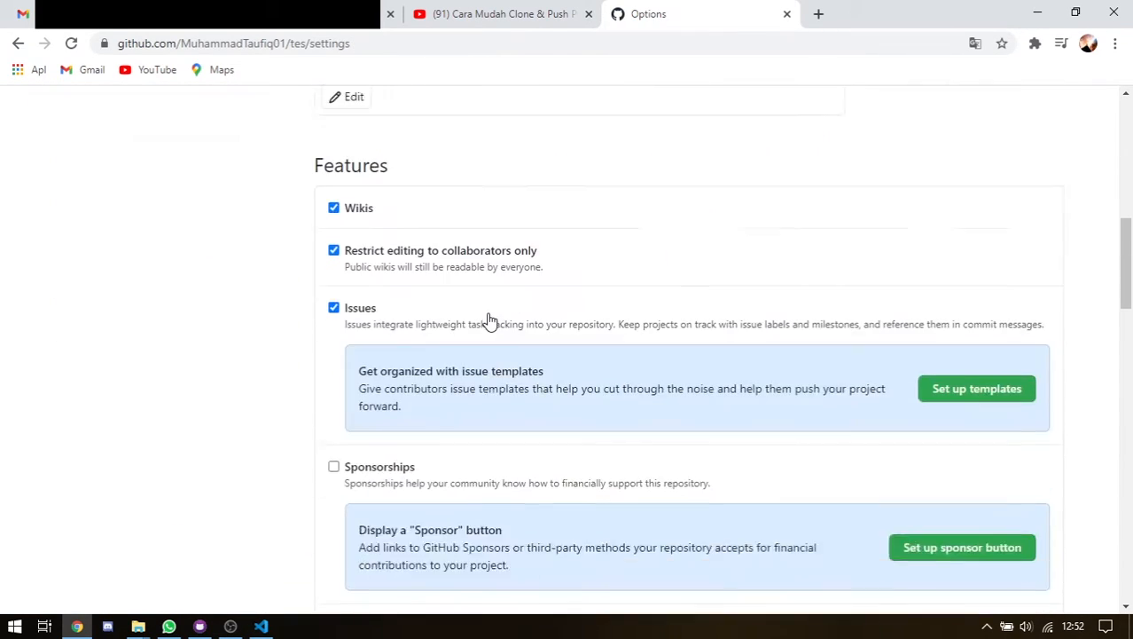
pyautogui.scroll(-6, 489, 324)
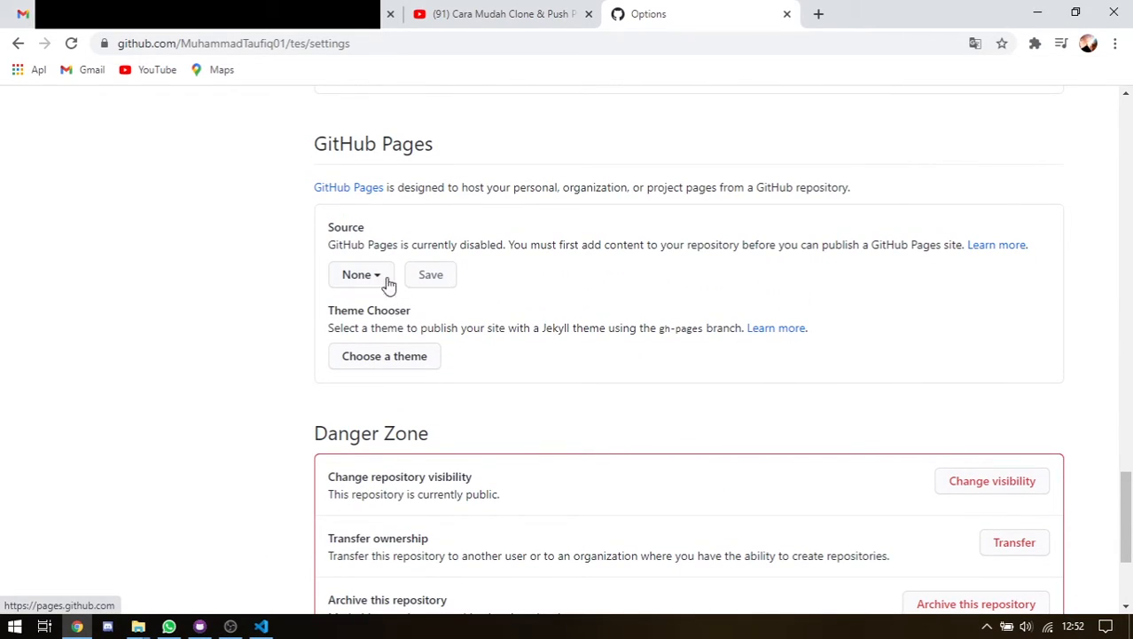
pyautogui.scroll(6, 410, 315)
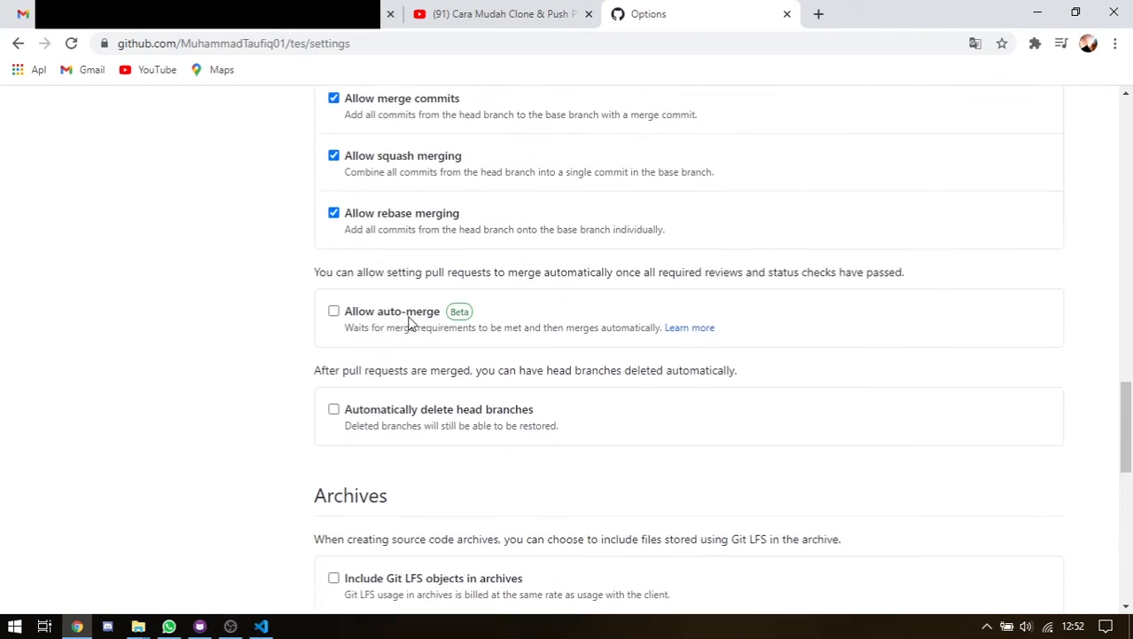
pyautogui.scroll(-6, 409, 324)
pyautogui.click(367, 201)
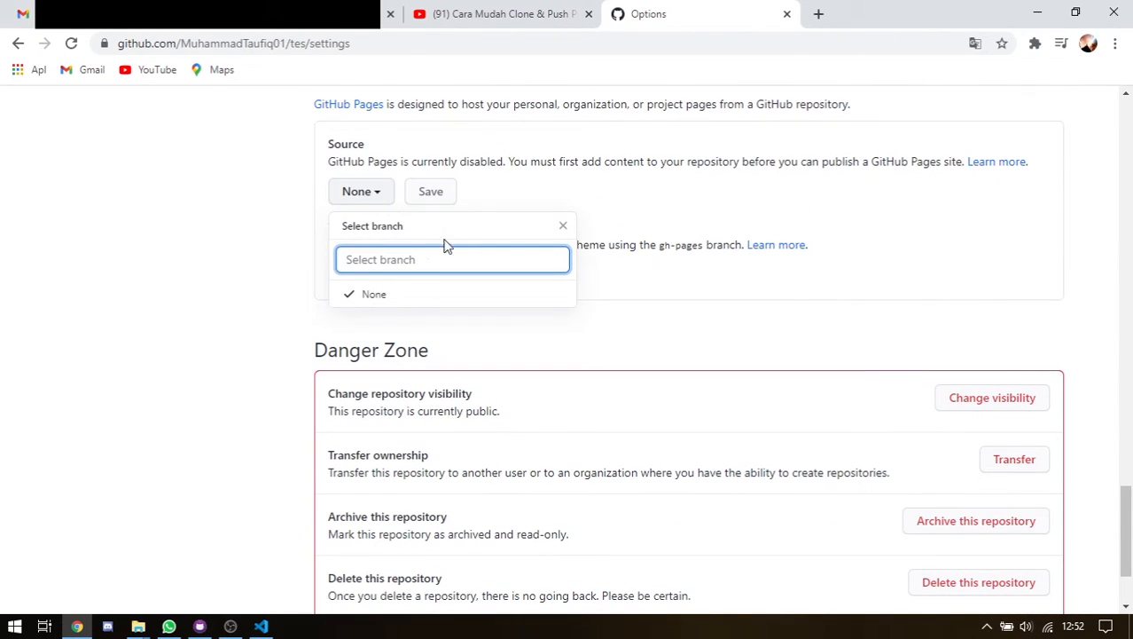
pyautogui.click(567, 227)
# Go to Your repositories from the account avatar menu
pyautogui.scroll(3, 663, 235)
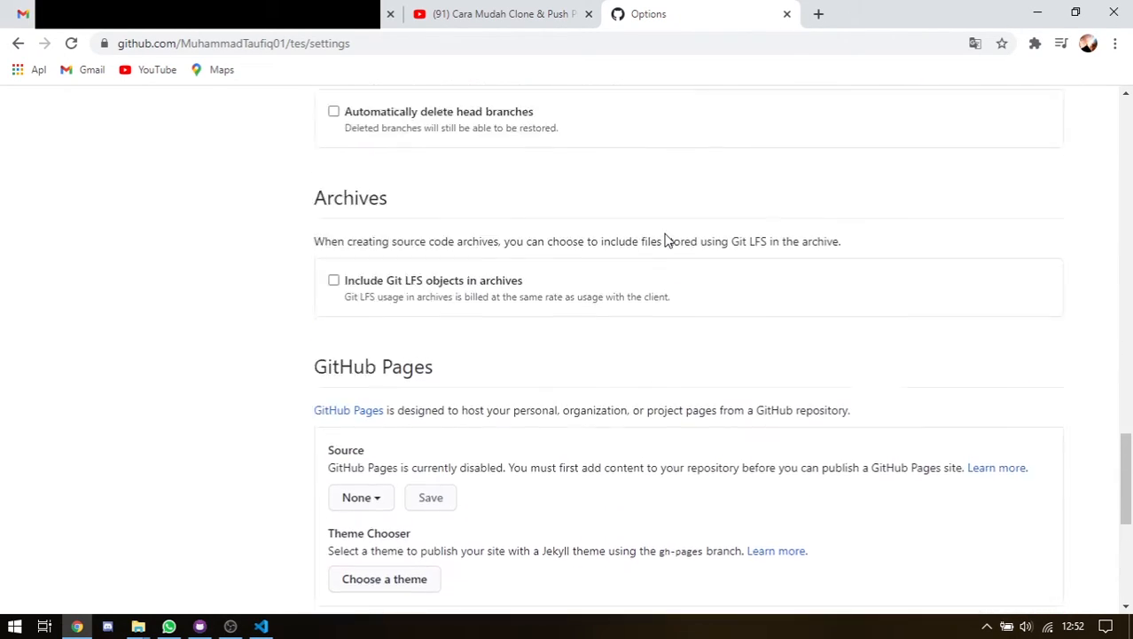
pyautogui.scroll(-2, 1074, 89)
pyautogui.scroll(5, 1053, 181)
pyautogui.scroll(10, 1053, 182)
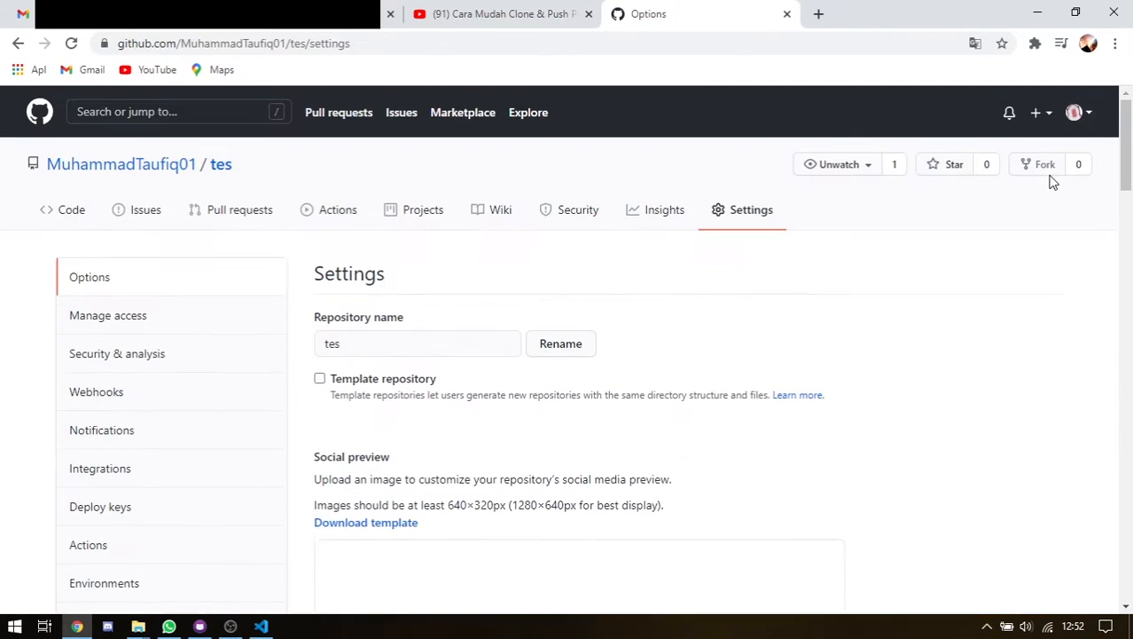
pyautogui.click(1078, 113)
pyautogui.click(998, 257)
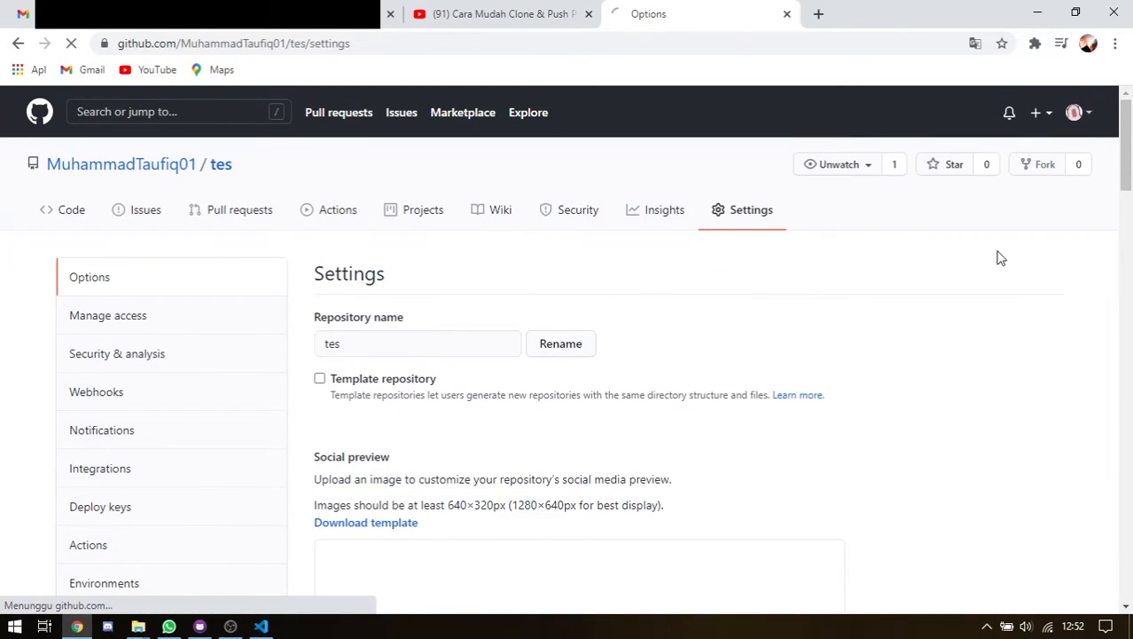
# Open the account's github.io repository from the repositories list
pyautogui.scroll(-5, 389, 334)
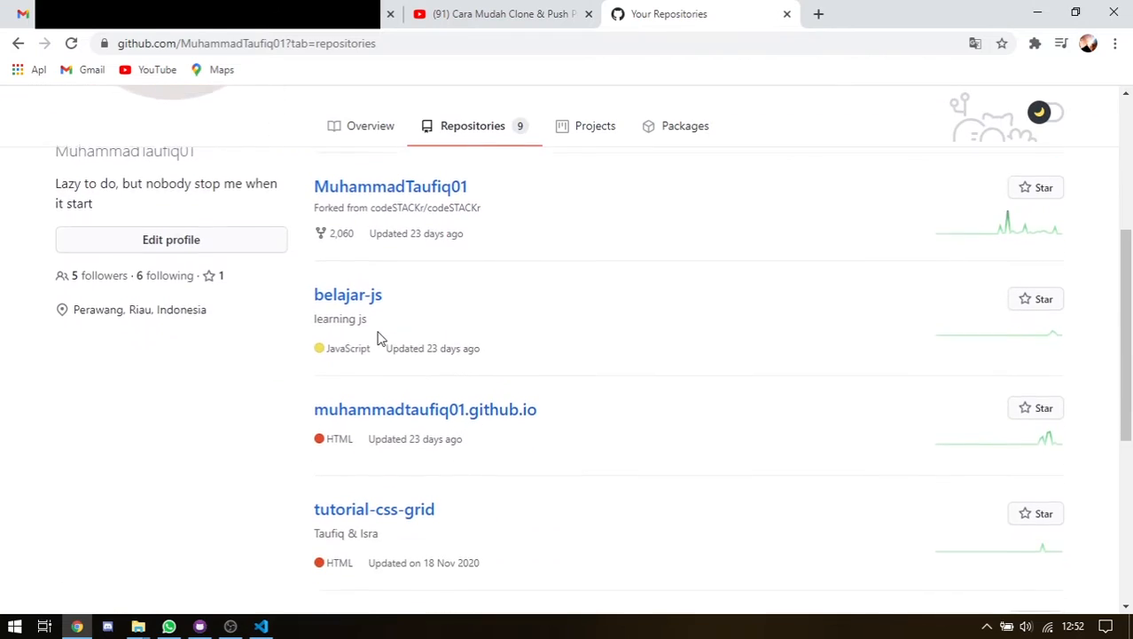
pyautogui.click(442, 241)
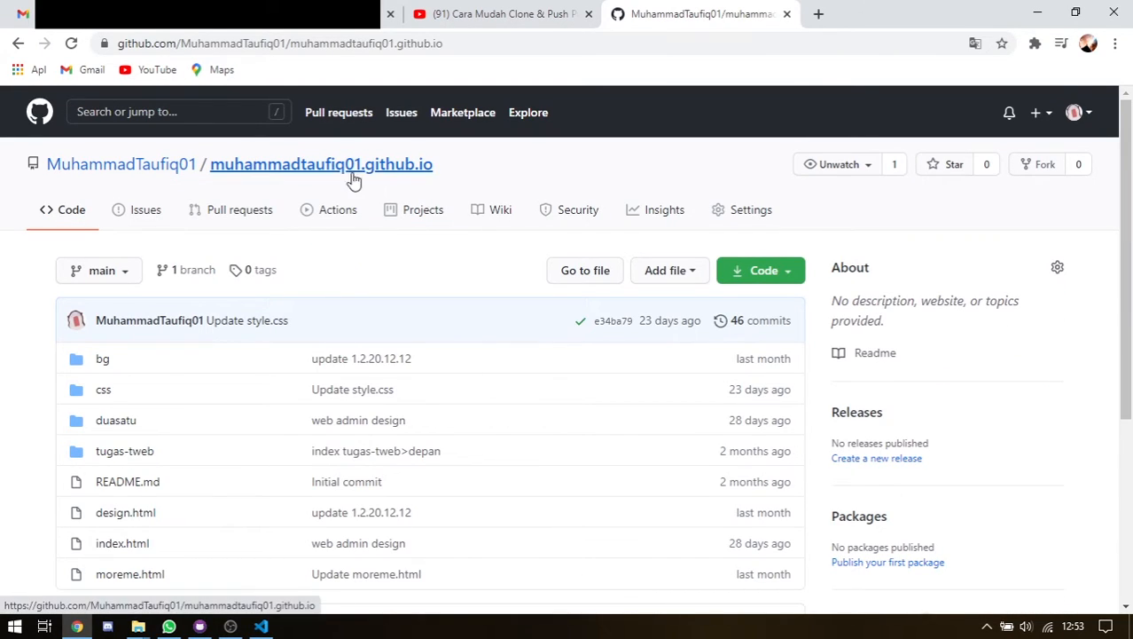
pyautogui.moveTo(69, 180)
pyautogui.scroll(-3, 380, 328)
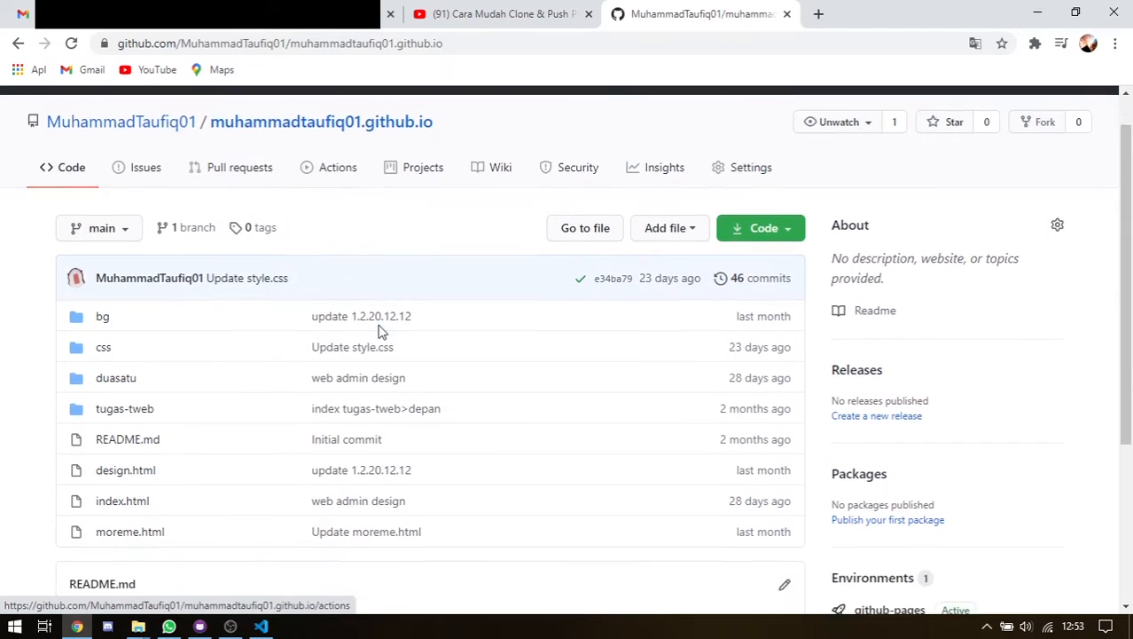
pyautogui.scroll(1, 417, 303)
pyautogui.scroll(2, 417, 303)
# Check in its Settings that GitHub Pages is published from main's root folder
pyautogui.click(747, 209)
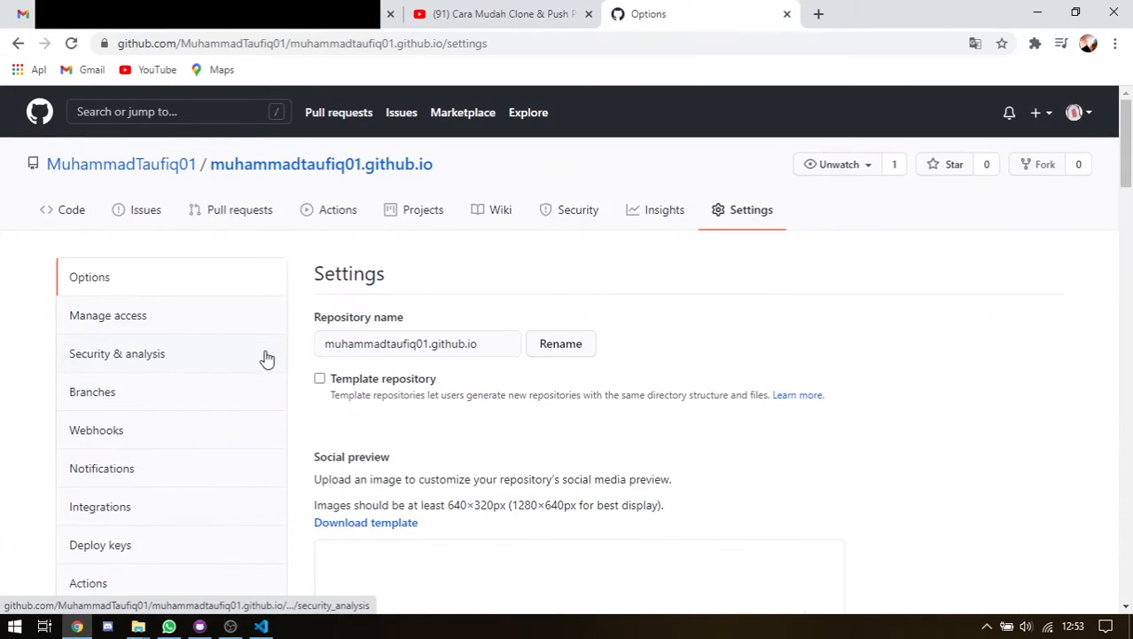
pyautogui.scroll(-10, 525, 374)
pyautogui.scroll(-12, 526, 374)
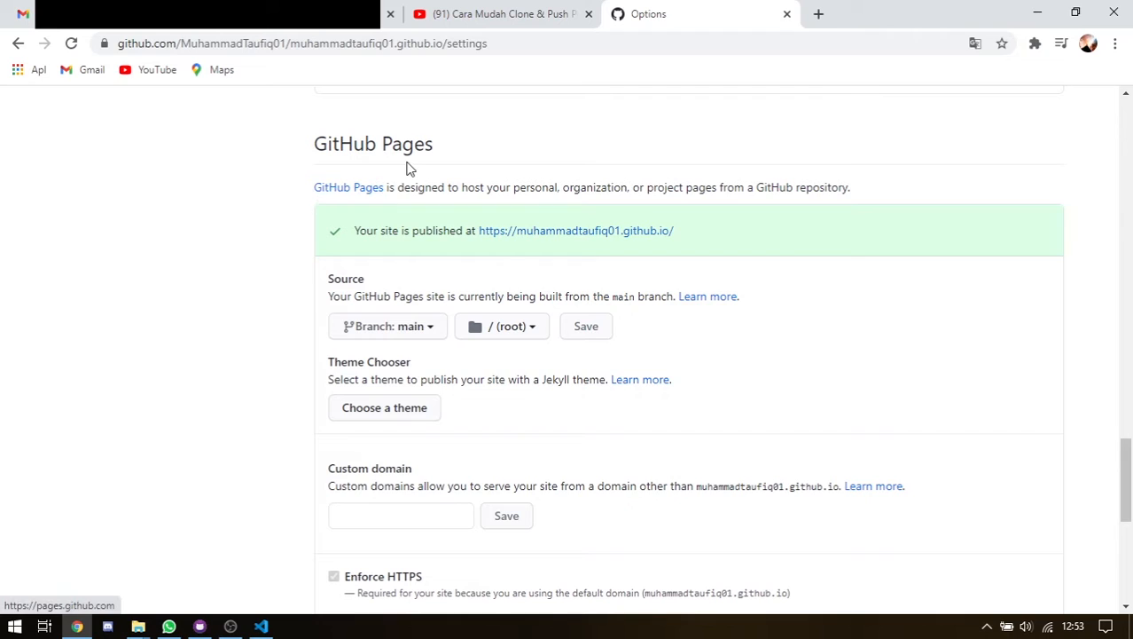
pyautogui.scroll(-5, 452, 173)
pyautogui.scroll(5, 512, 240)
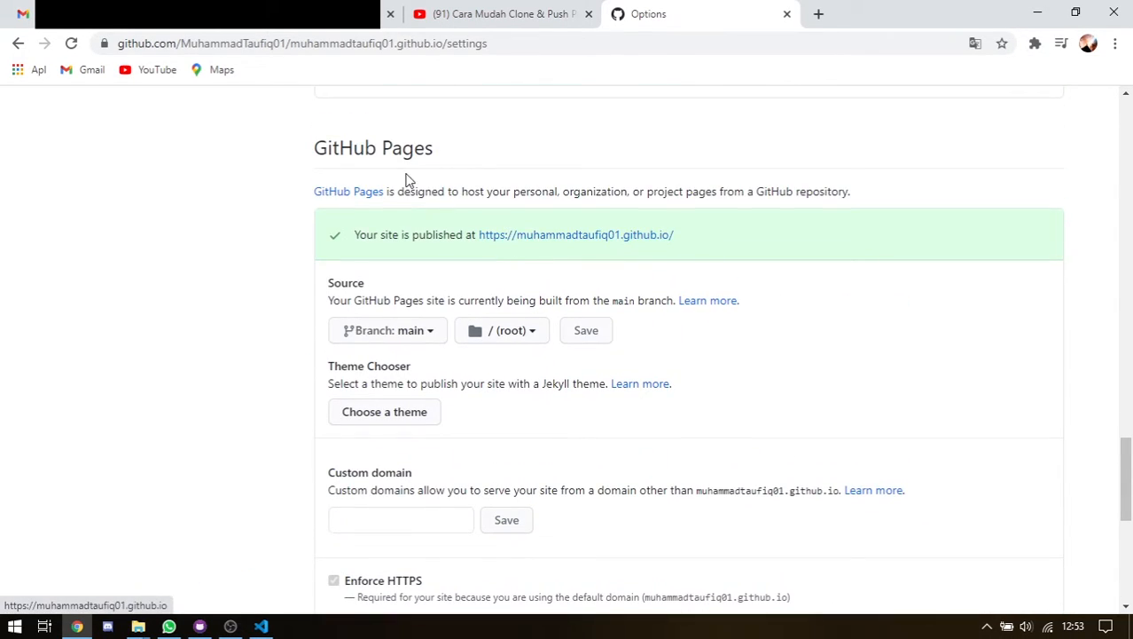
pyautogui.scroll(12, 561, 177)
pyautogui.scroll(10, 875, 216)
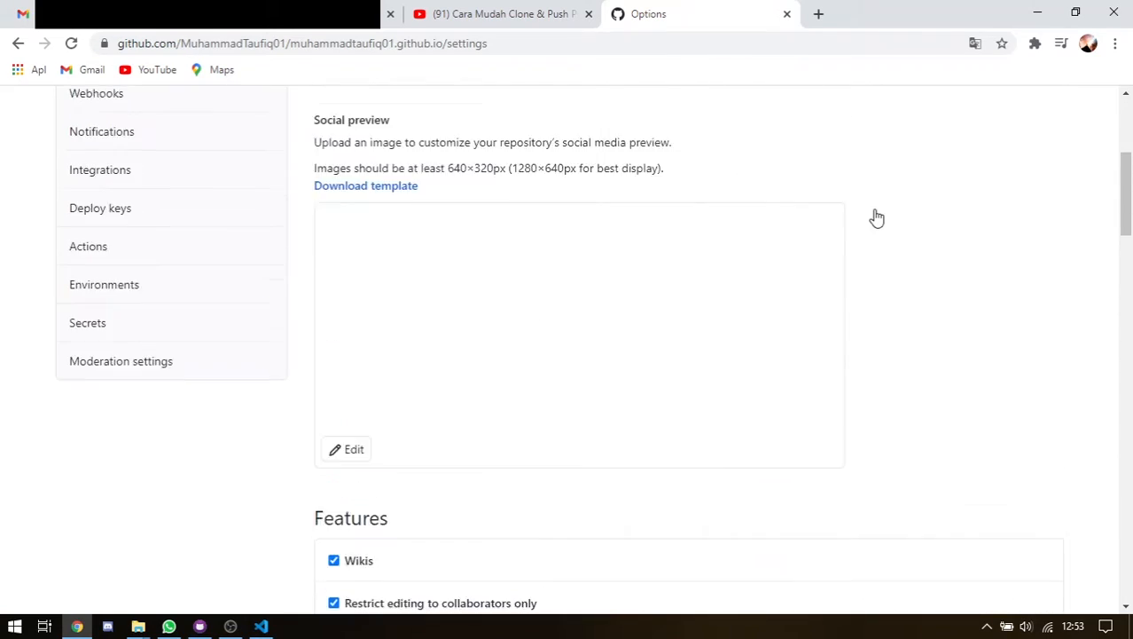
pyautogui.moveTo(133, 168)
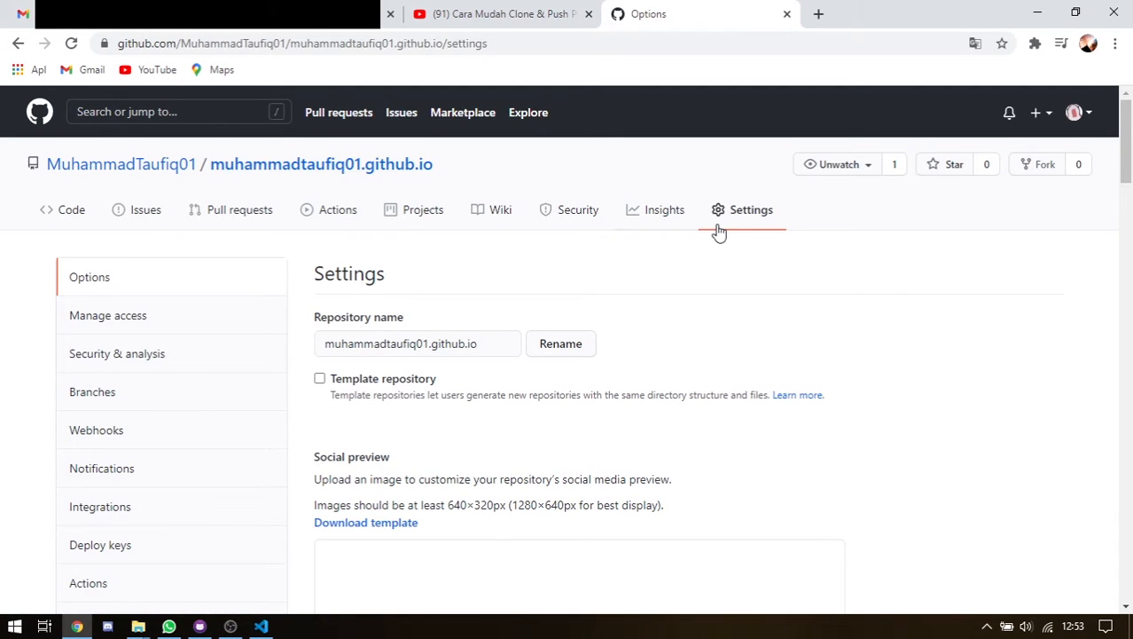
pyautogui.scroll(-15, 671, 273)
pyautogui.scroll(-9, 624, 280)
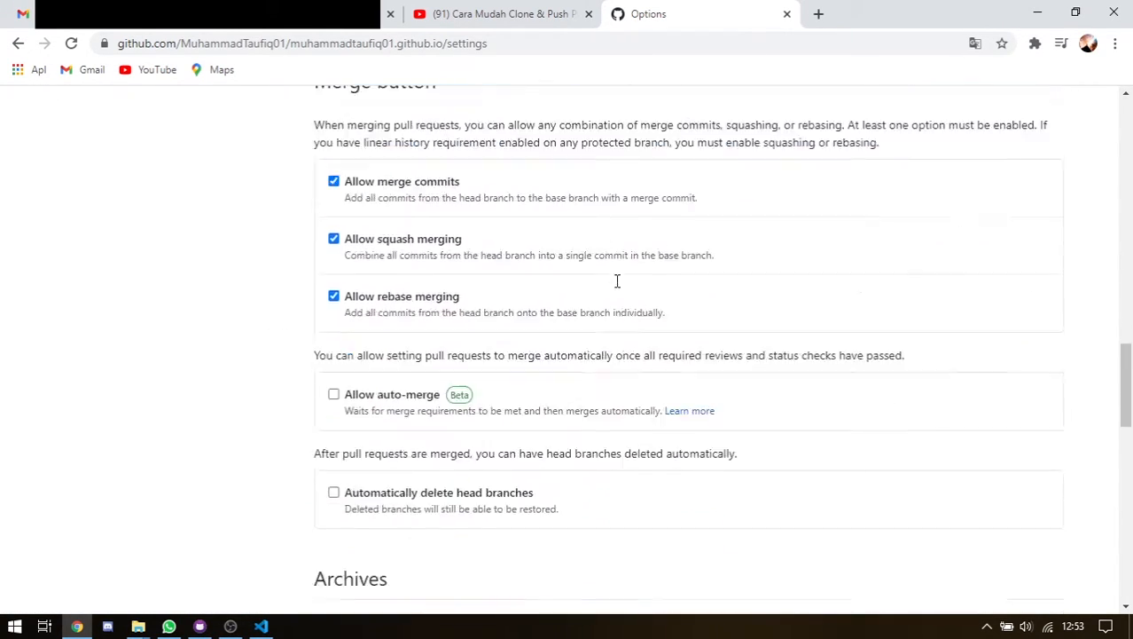
pyautogui.scroll(-1, 597, 296)
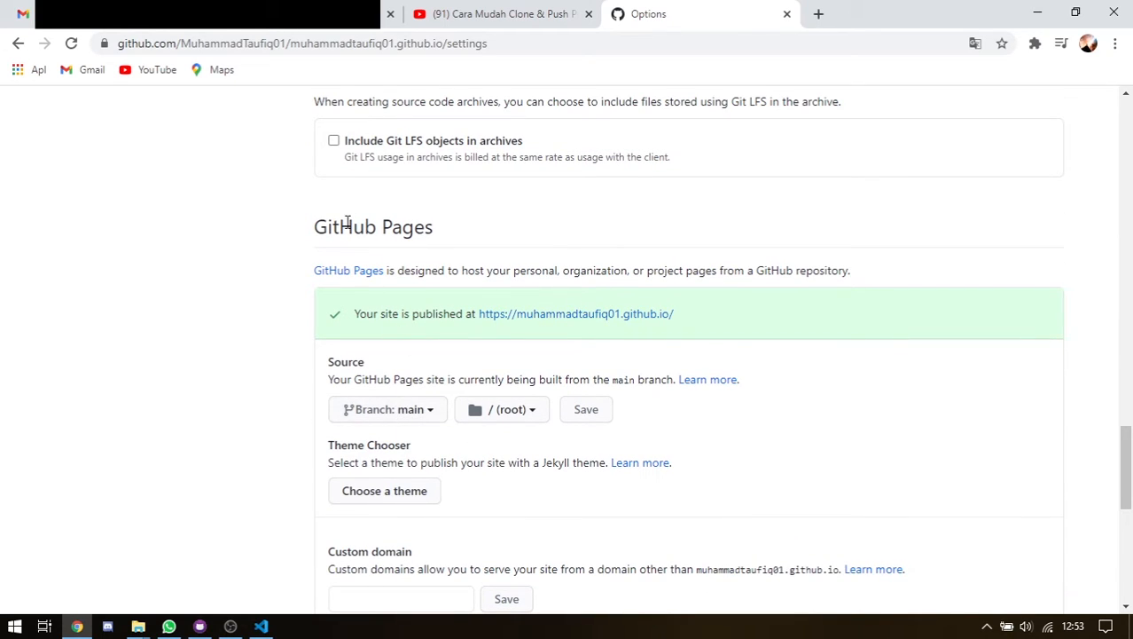
pyautogui.scroll(20, 527, 240)
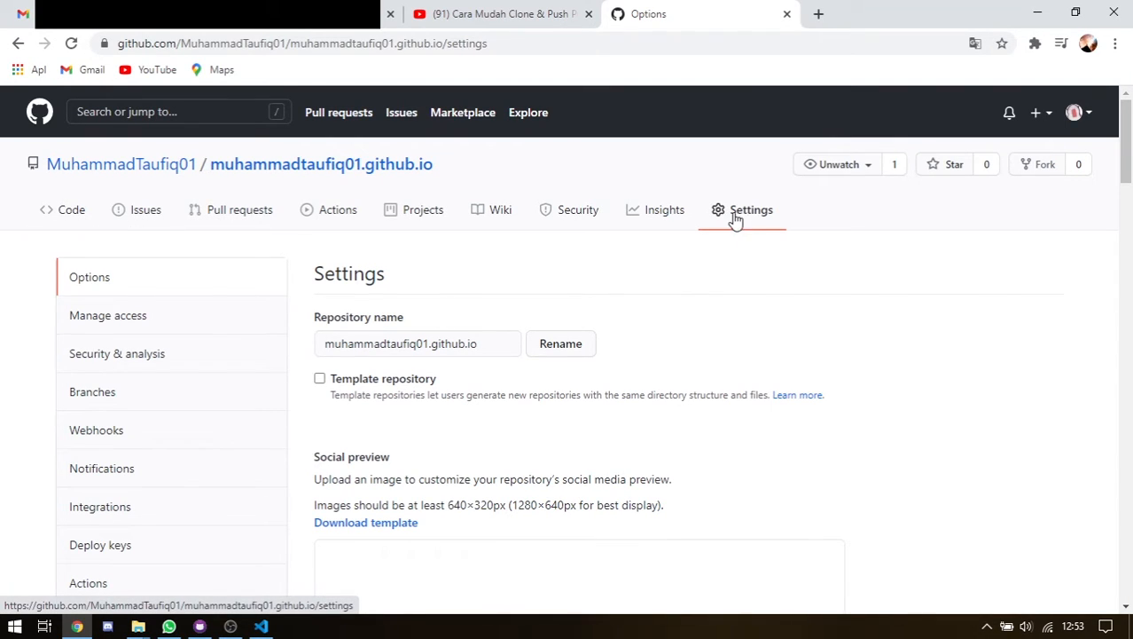
pyautogui.scroll(-15, 381, 302)
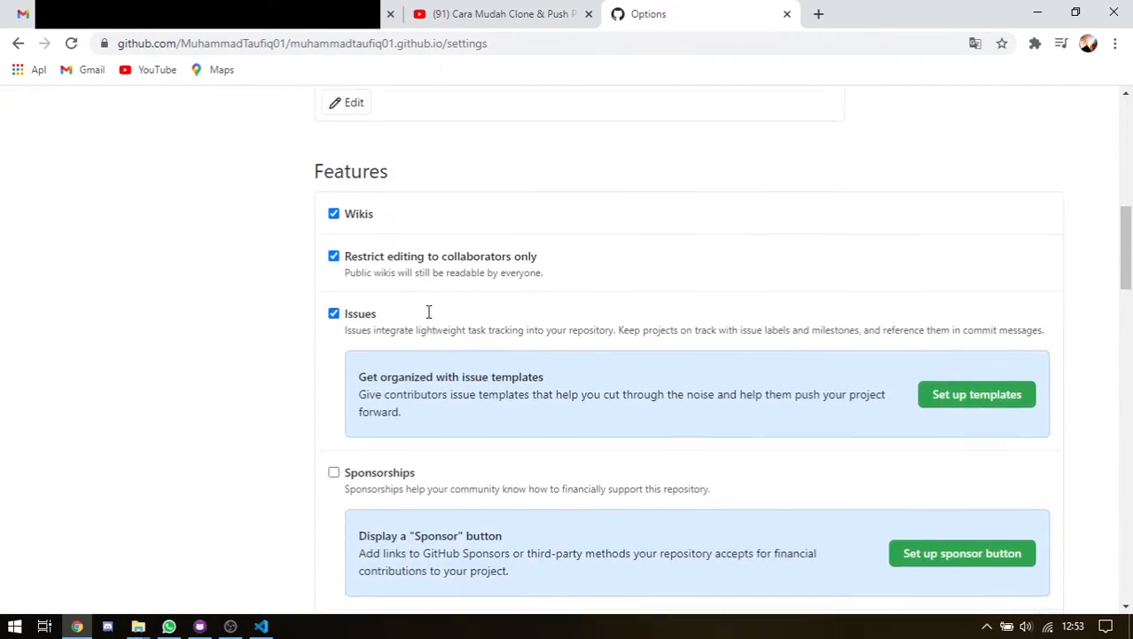
pyautogui.scroll(-7, 424, 330)
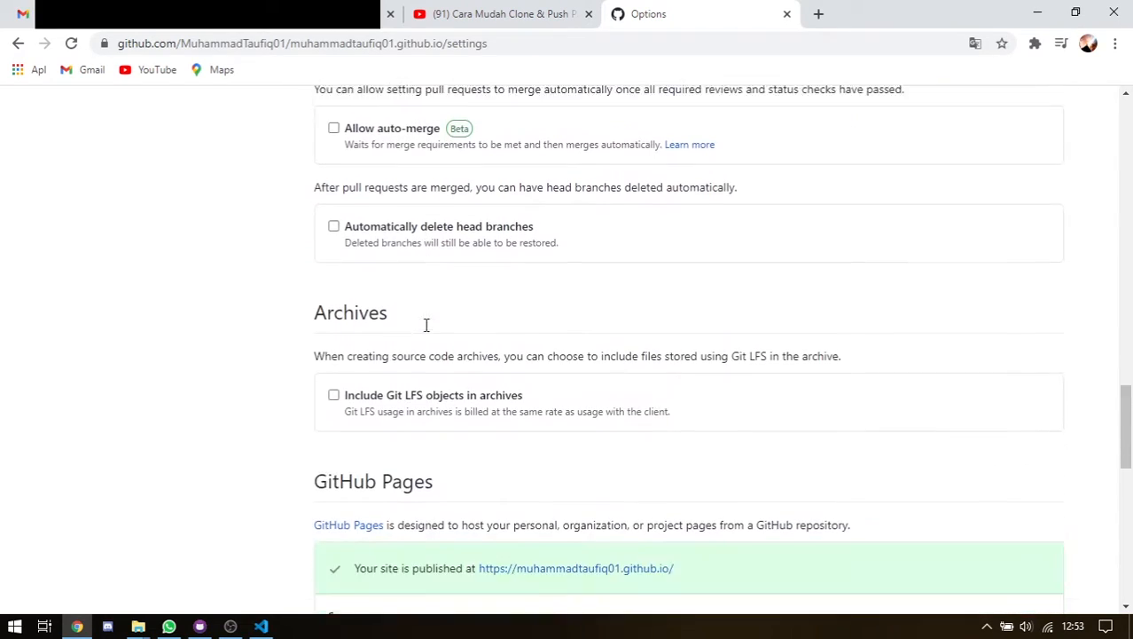
pyautogui.moveTo(311, 158); pyautogui.dragTo(436, 163)
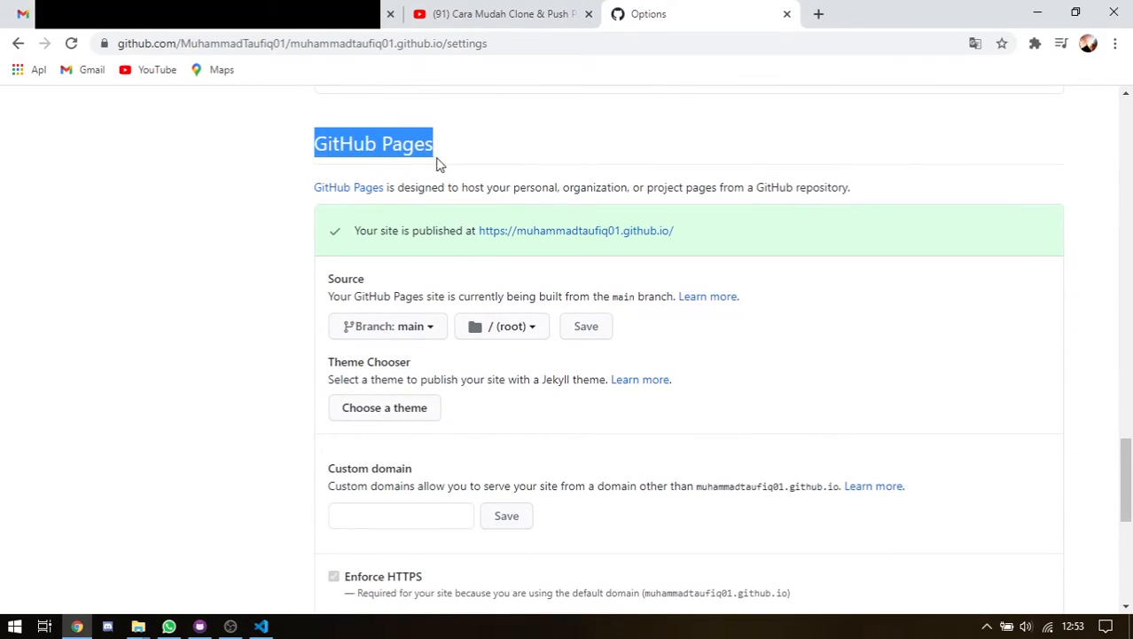
pyautogui.click(441, 162)
pyautogui.click(415, 325)
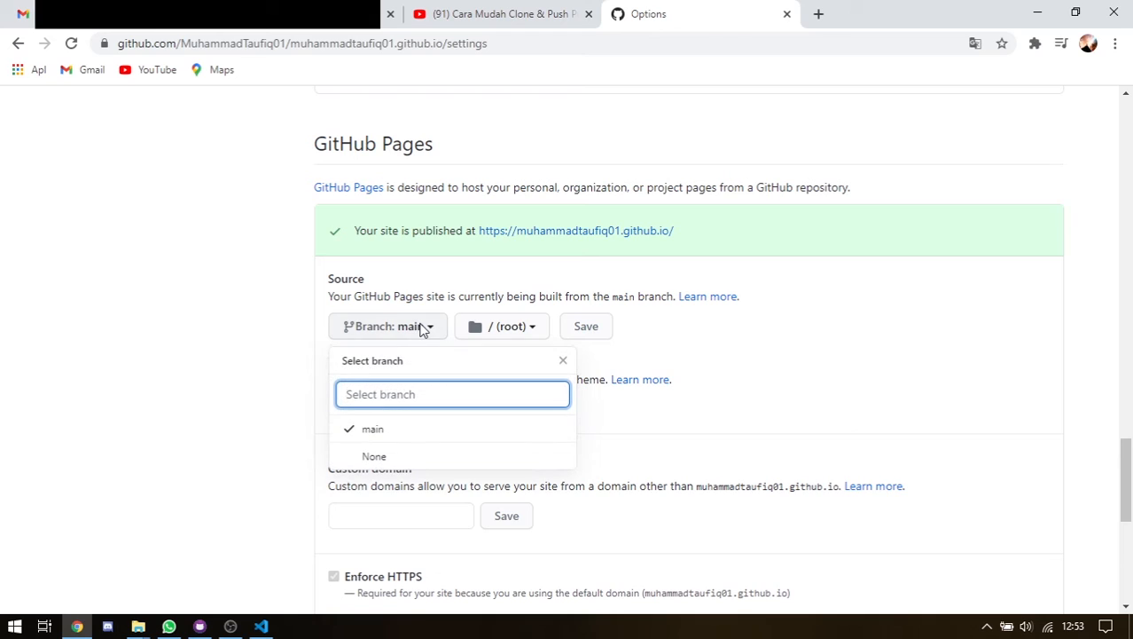
pyautogui.click(562, 362)
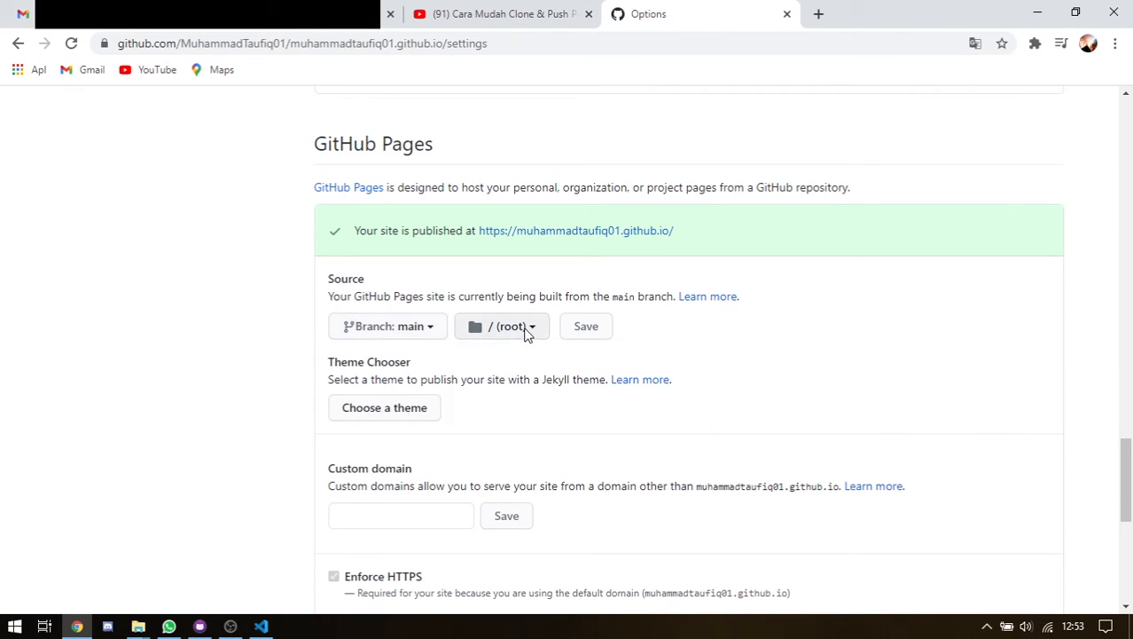
pyautogui.click(527, 330)
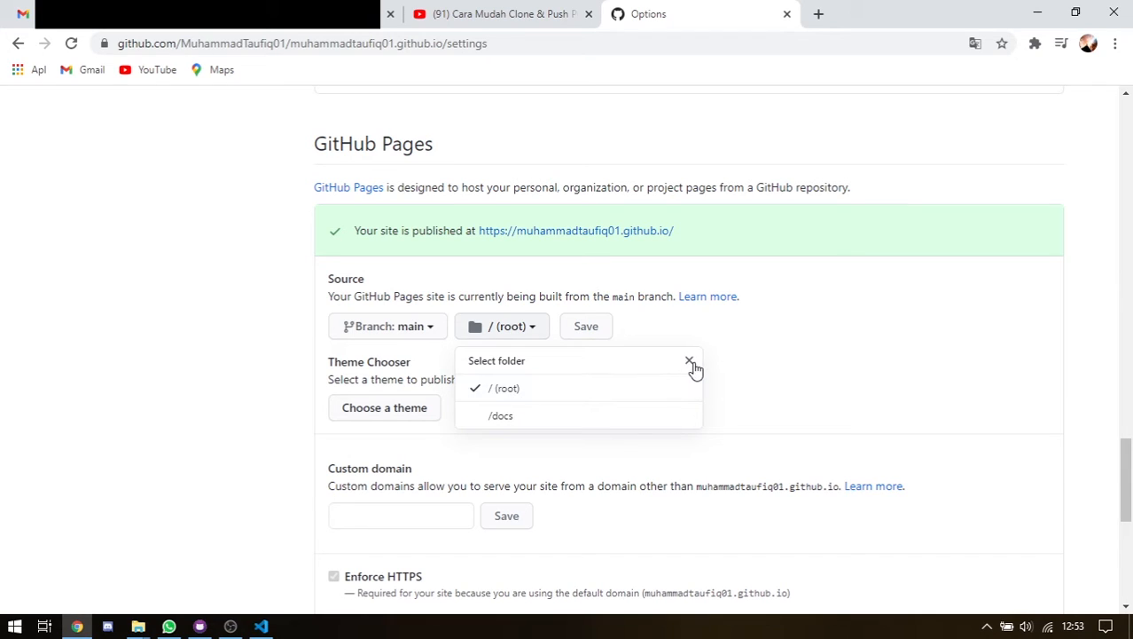
pyautogui.click(689, 361)
pyautogui.click(526, 335)
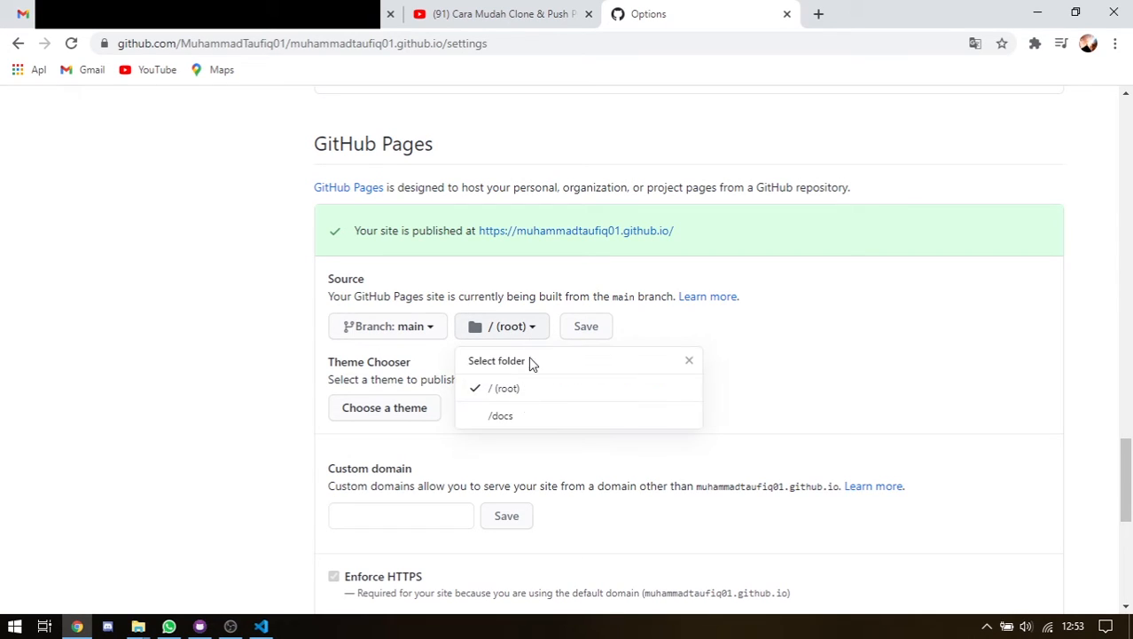
pyautogui.click(691, 360)
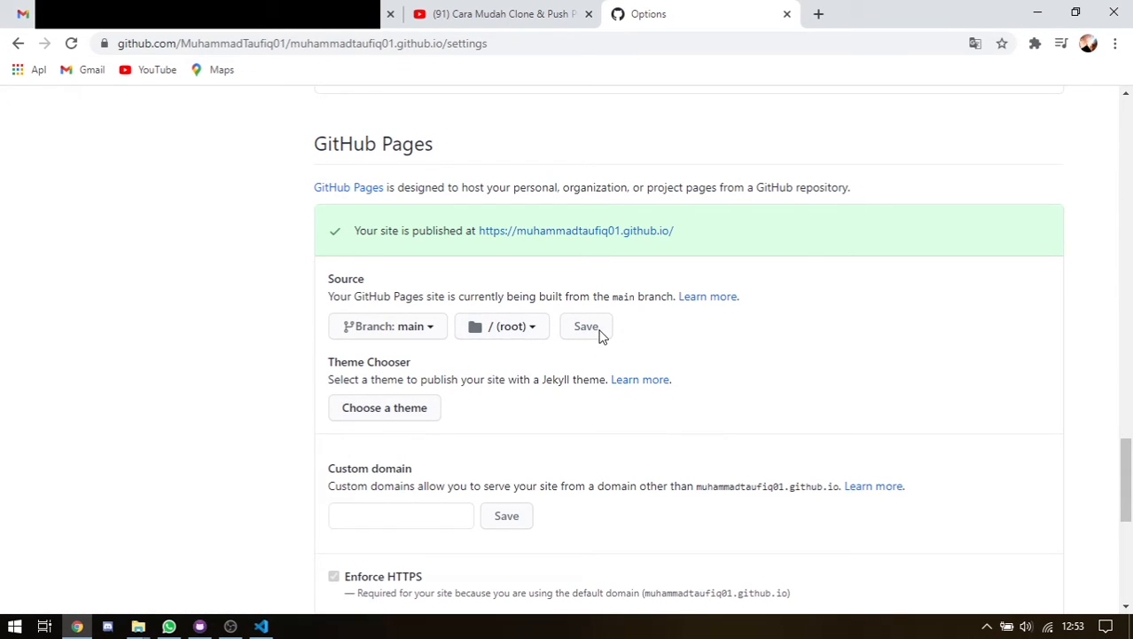
pyautogui.scroll(-1, 603, 336)
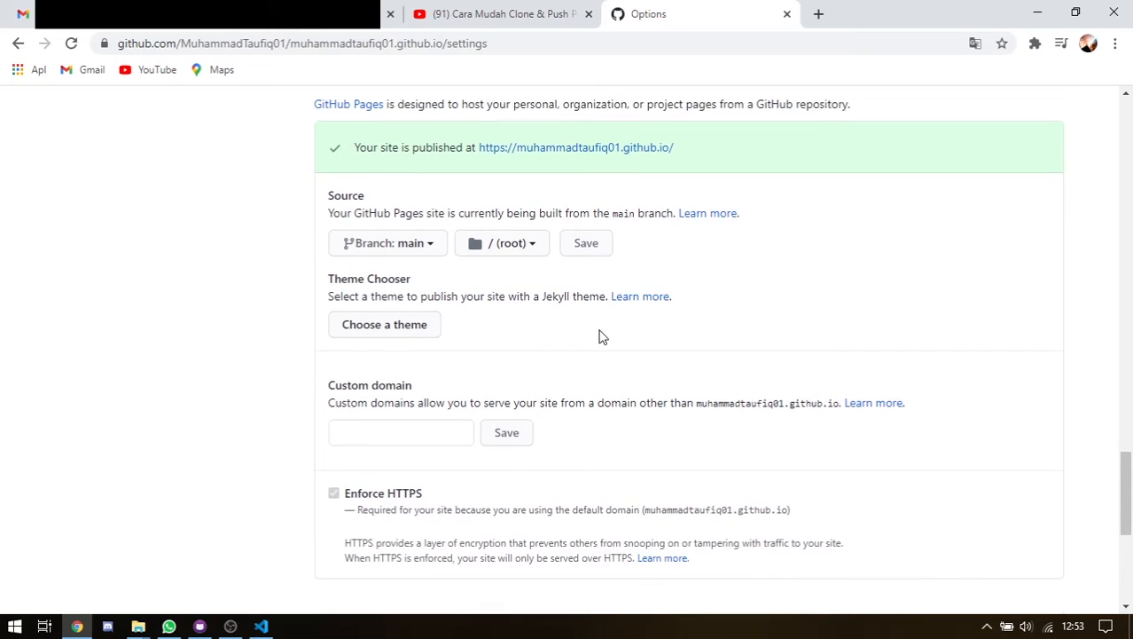
pyautogui.scroll(1, 603, 336)
pyautogui.scroll(-4, 777, 482)
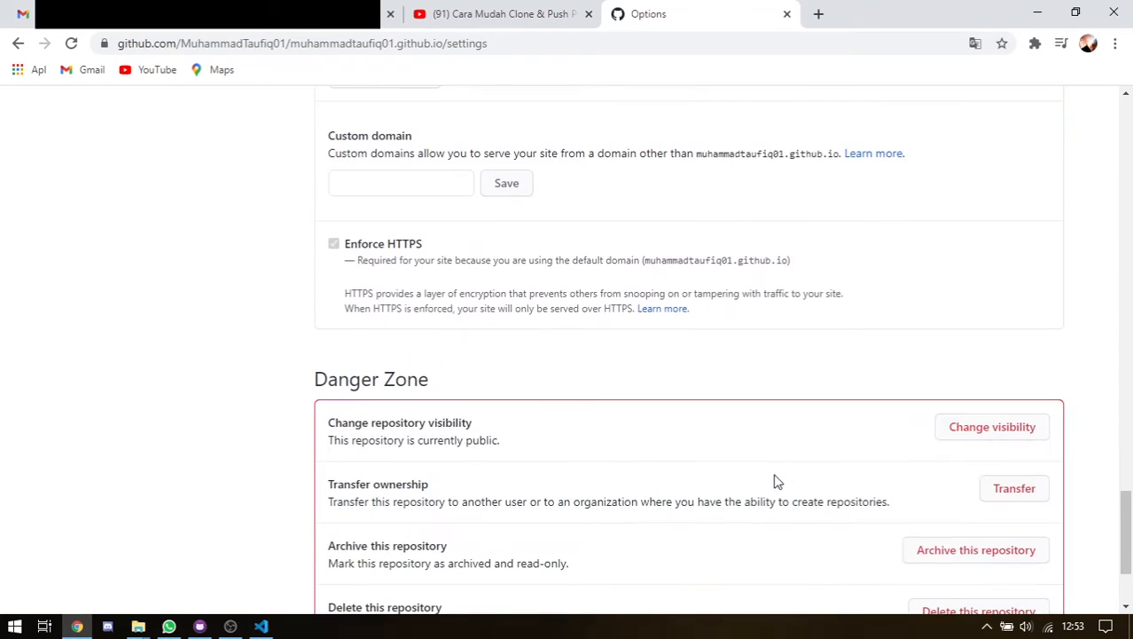
pyautogui.scroll(4, 775, 479)
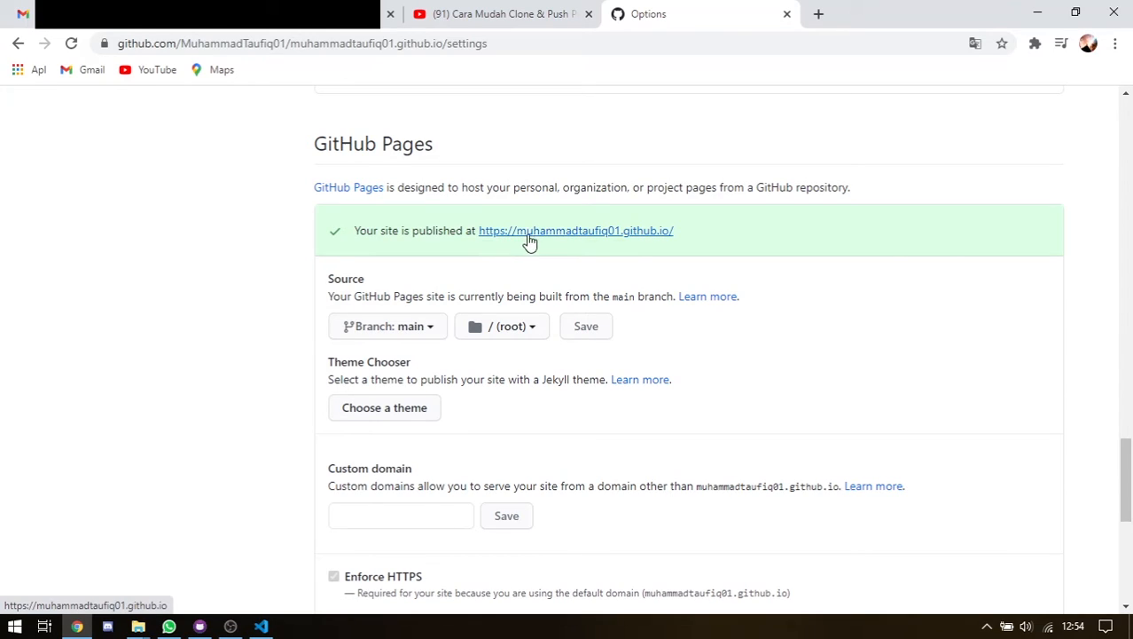
# Open the published GitHub Pages site in a new Landing Page tab, then start a blank tab
pyautogui.rightClick(667, 239)
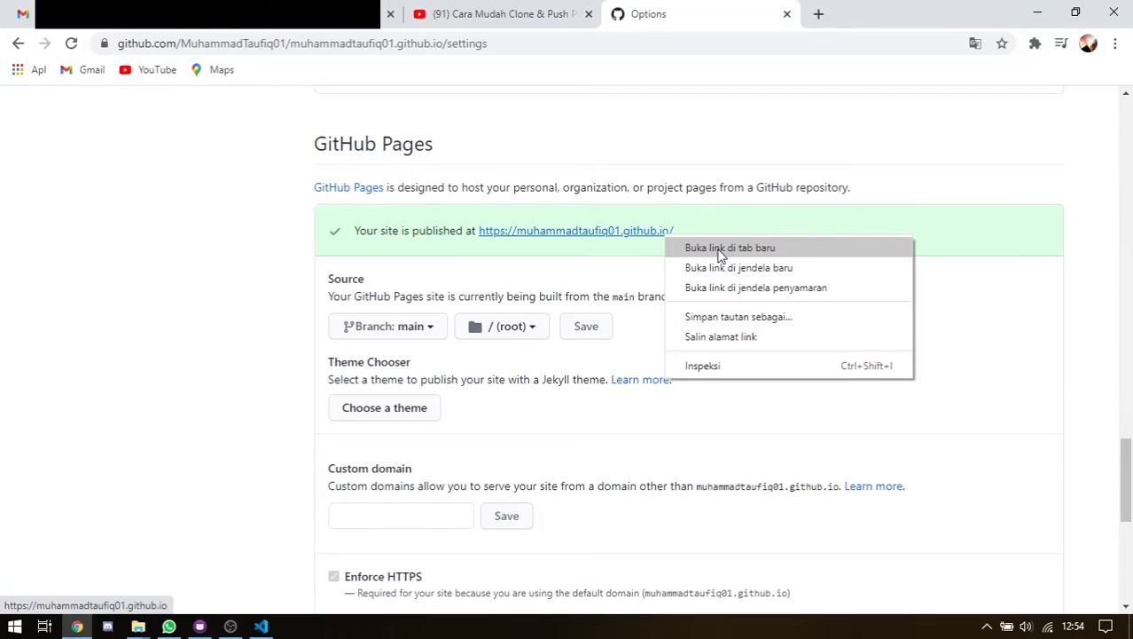
pyautogui.click(721, 249)
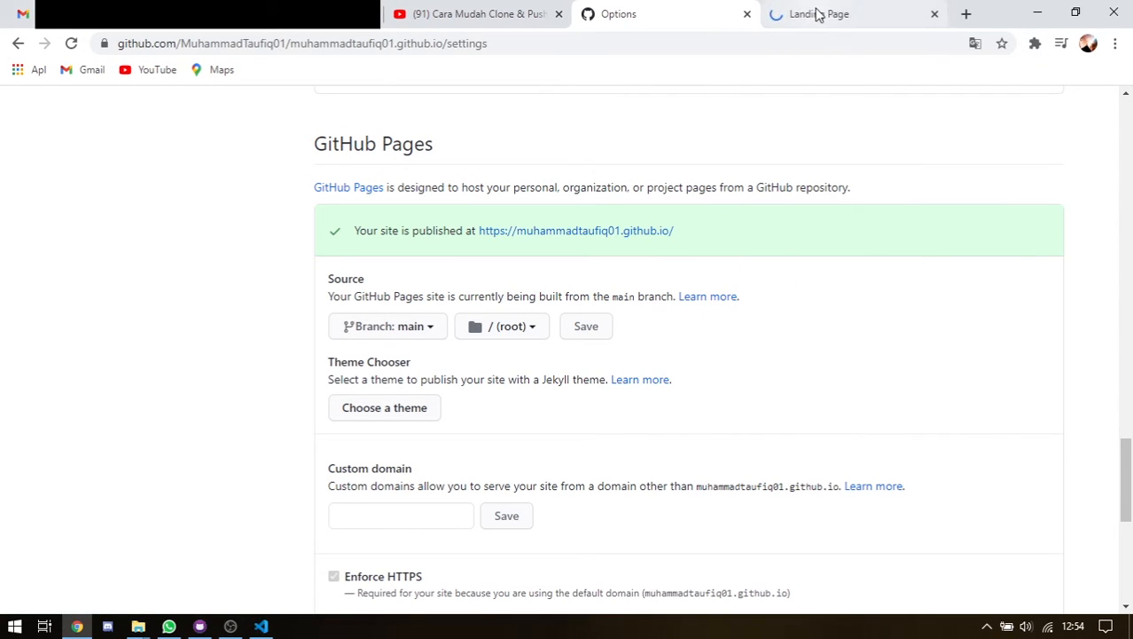
pyautogui.click(815, 15)
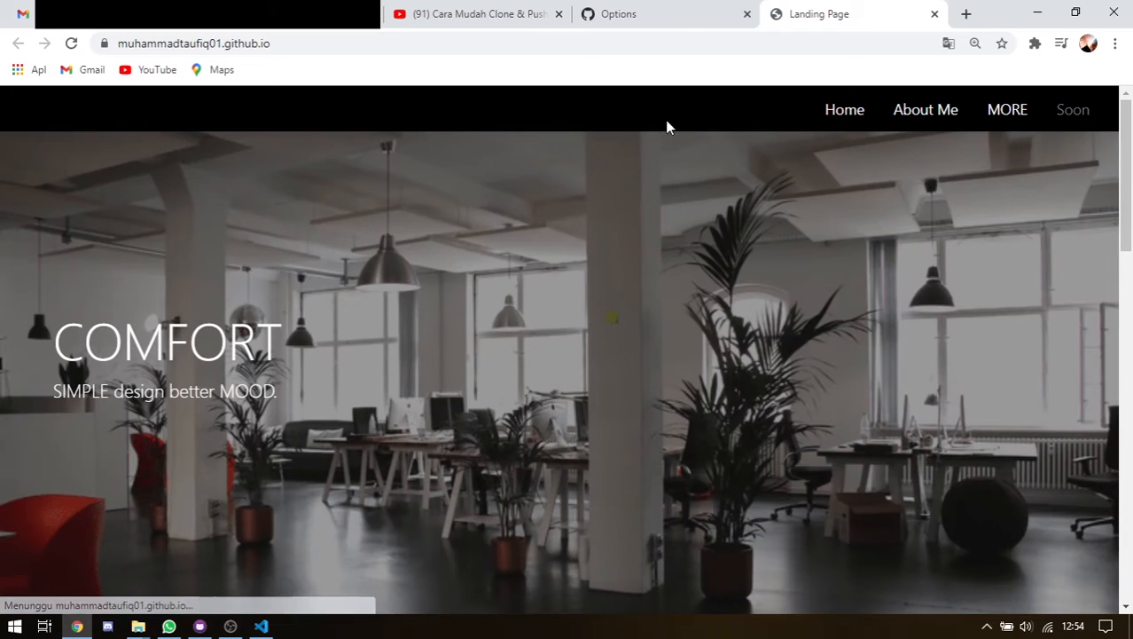
pyautogui.click(674, 16)
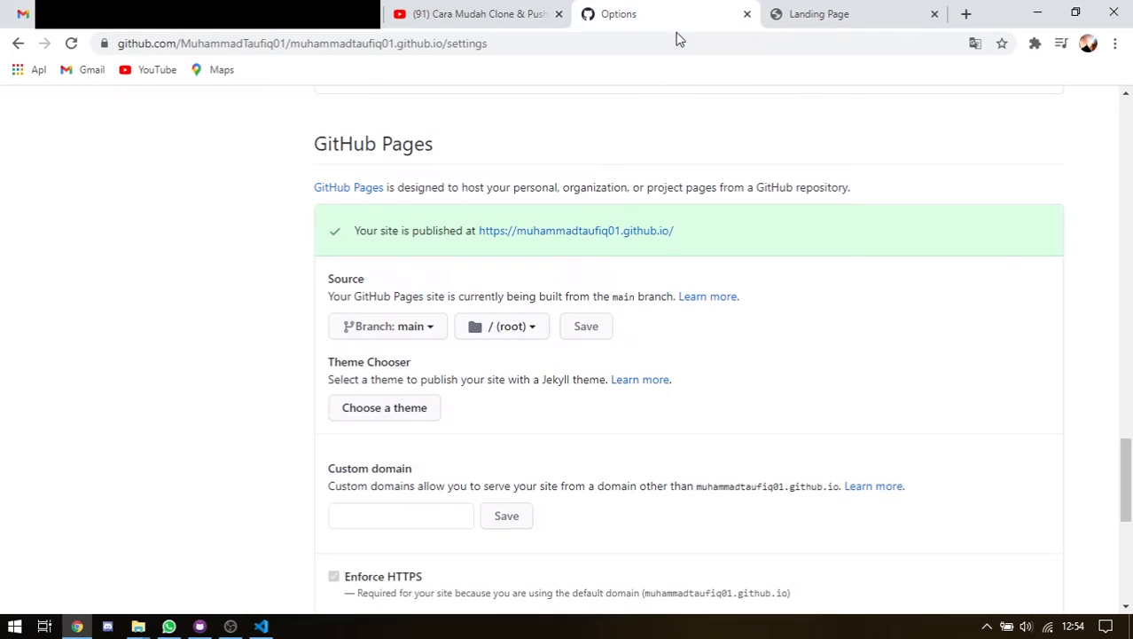
pyautogui.rightClick(558, 231)
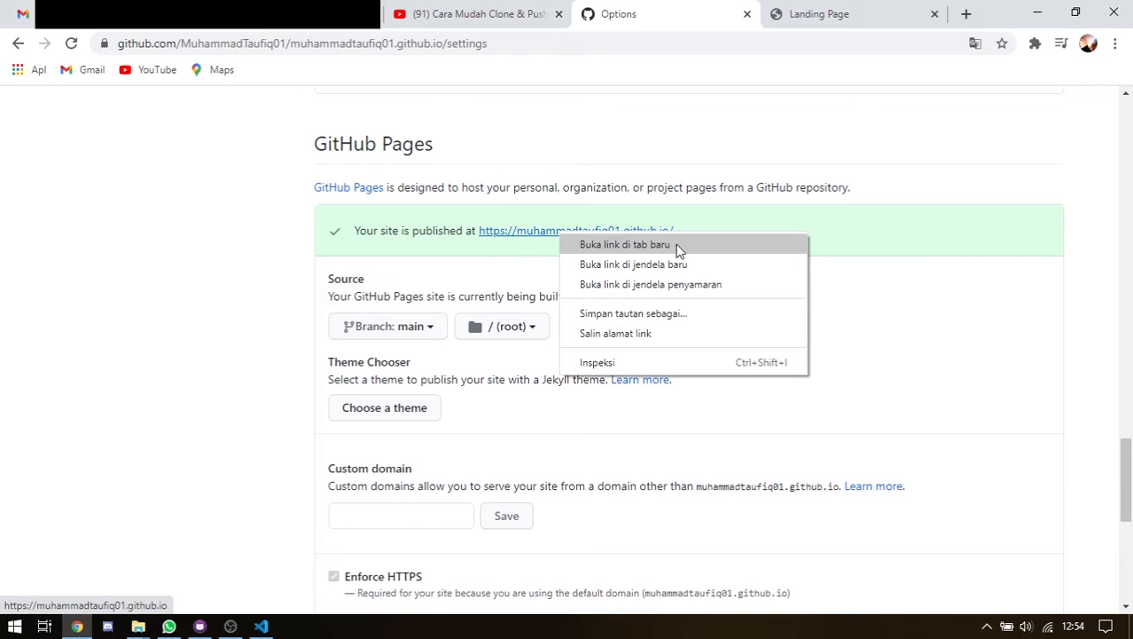
pyautogui.click(814, 15)
pyautogui.click(962, 15)
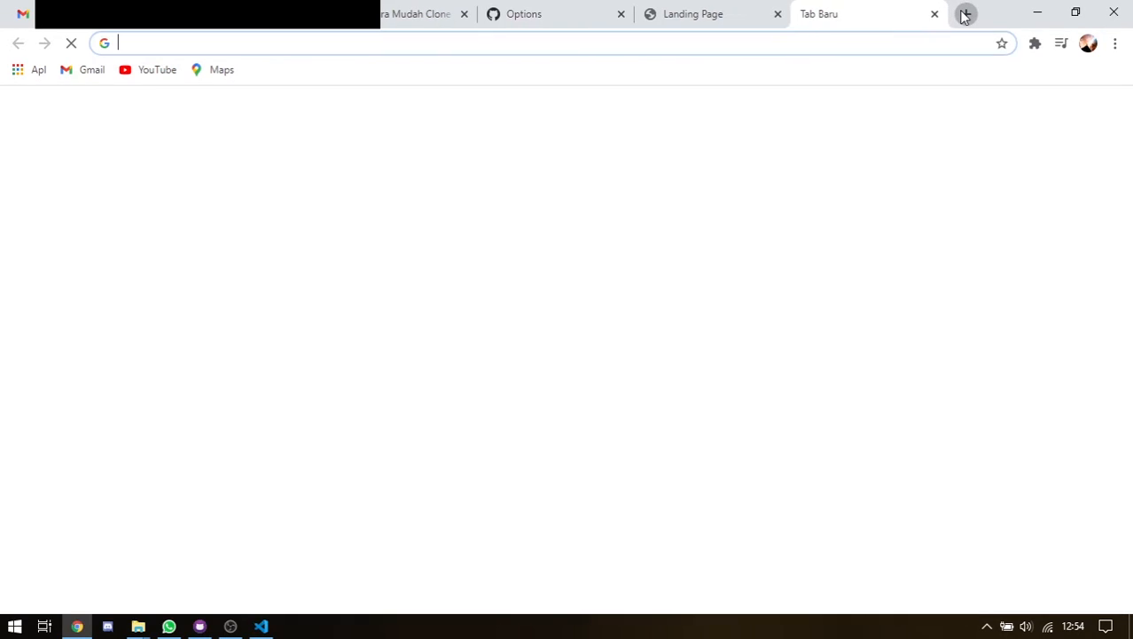
# Load the account's github.io landing page, scroll through it, then close both Landing Page tabs
pyautogui.write('muha')
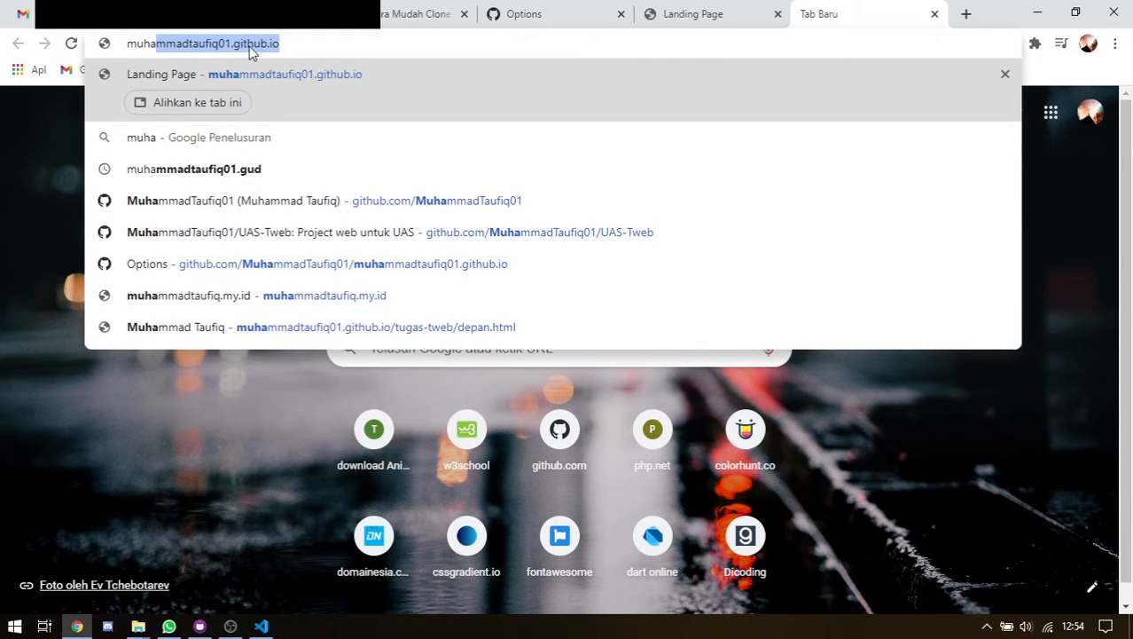
pyautogui.press('Return')
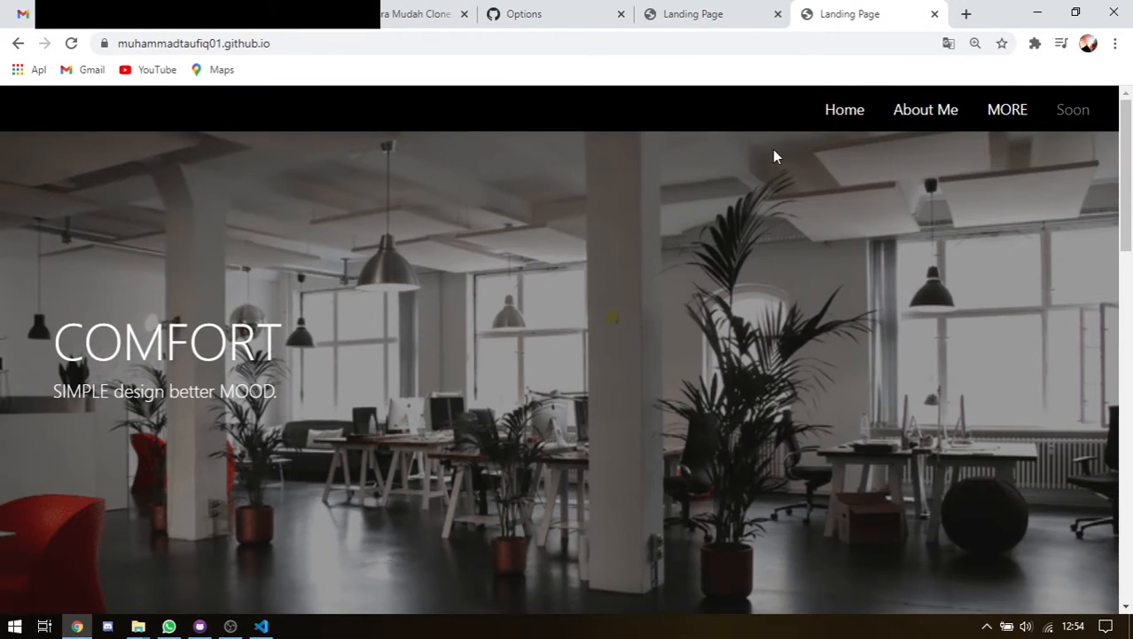
pyautogui.scroll(-10, 772, 149)
pyautogui.scroll(1, 768, 195)
pyautogui.scroll(-5, 766, 205)
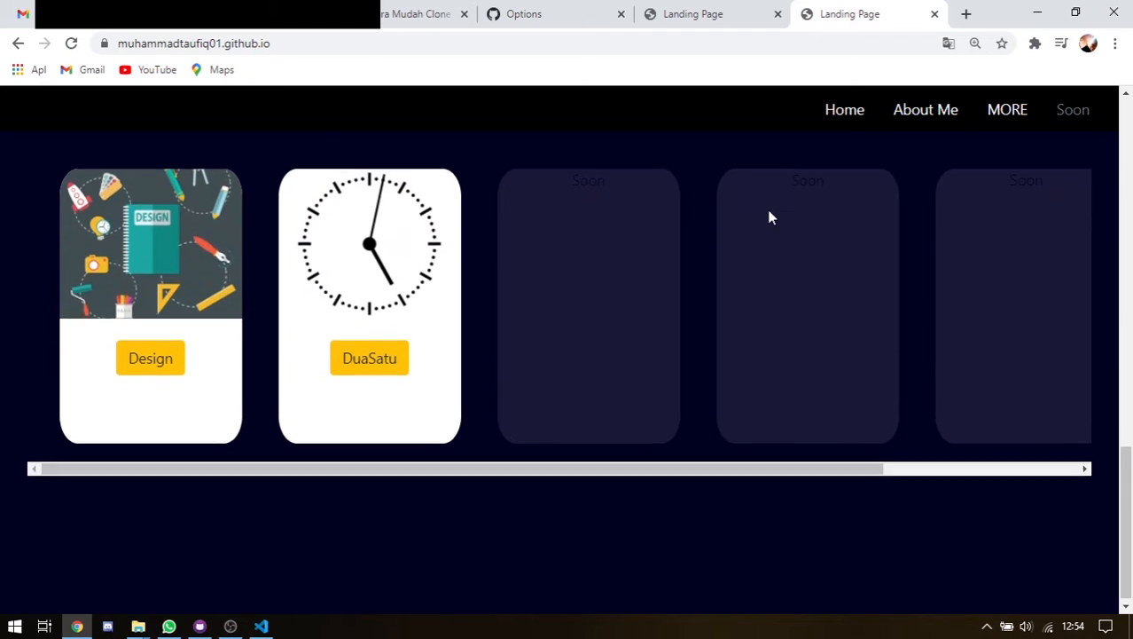
pyautogui.scroll(10, 736, 199)
pyautogui.scroll(5, 718, 200)
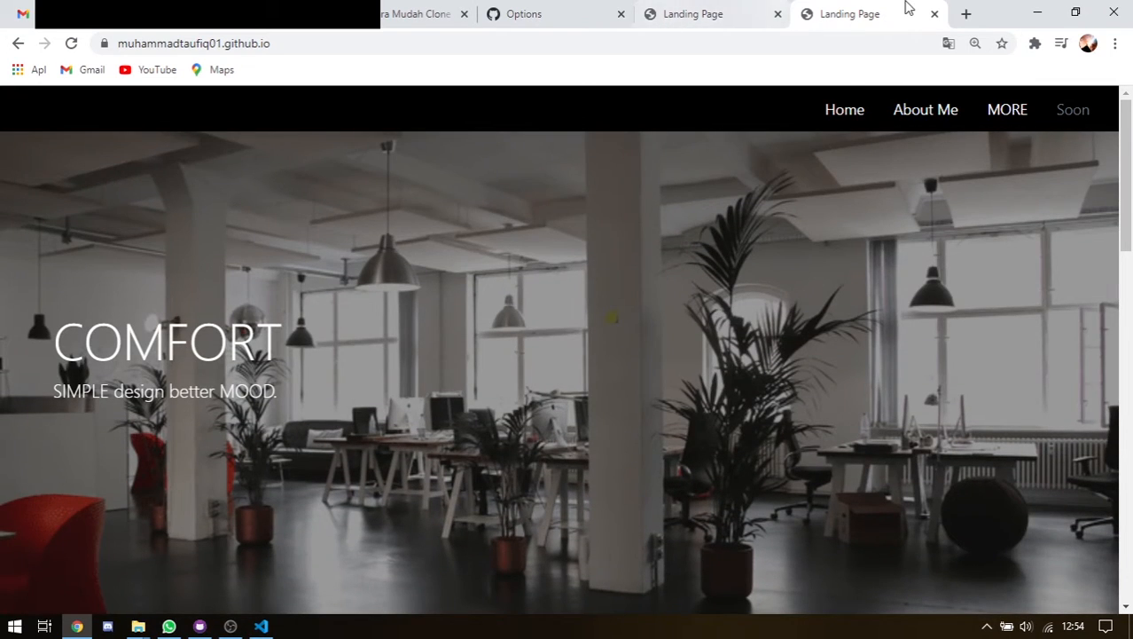
pyautogui.click(935, 14)
pyautogui.click(934, 15)
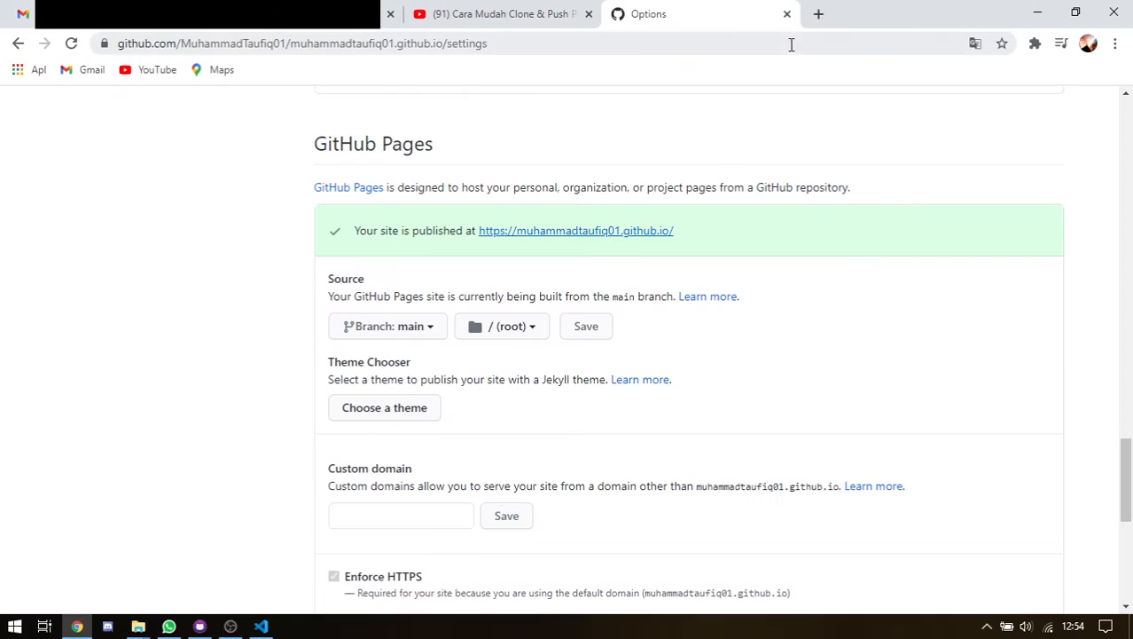
# Open Your repositories from the avatar menu and look over the profile Overview
pyautogui.scroll(20, 726, 152)
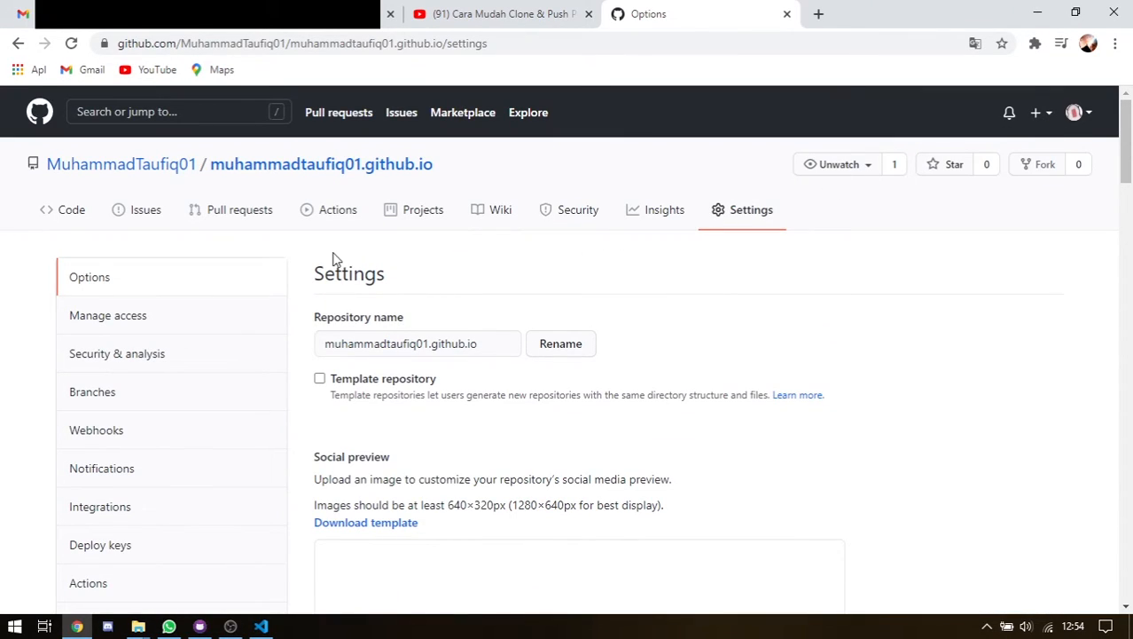
pyautogui.click(1087, 112)
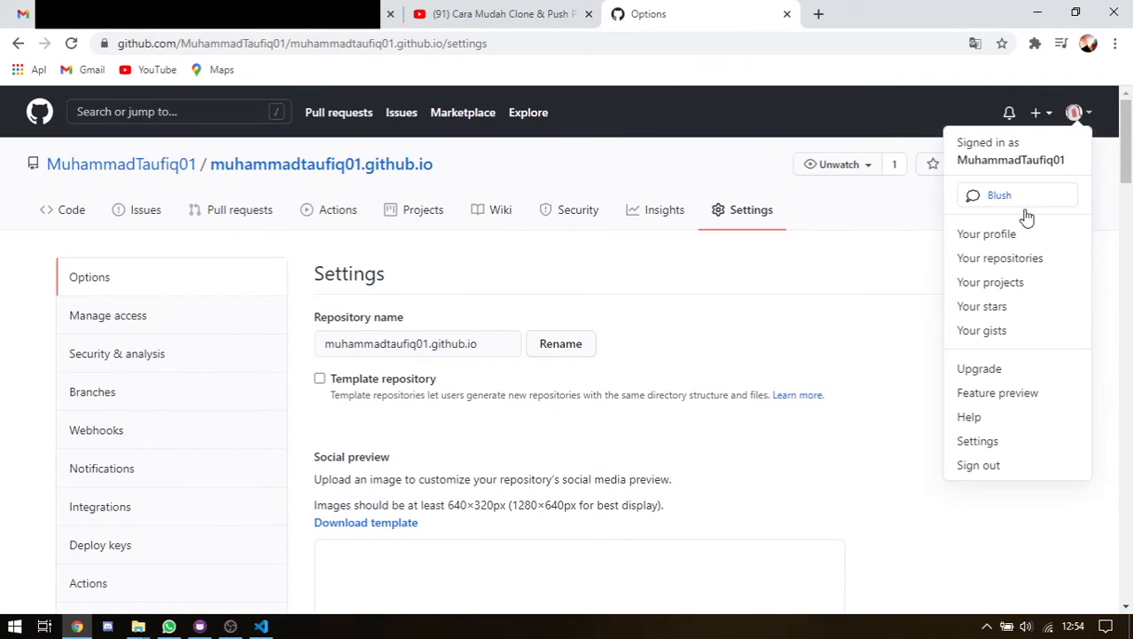
pyautogui.click(995, 258)
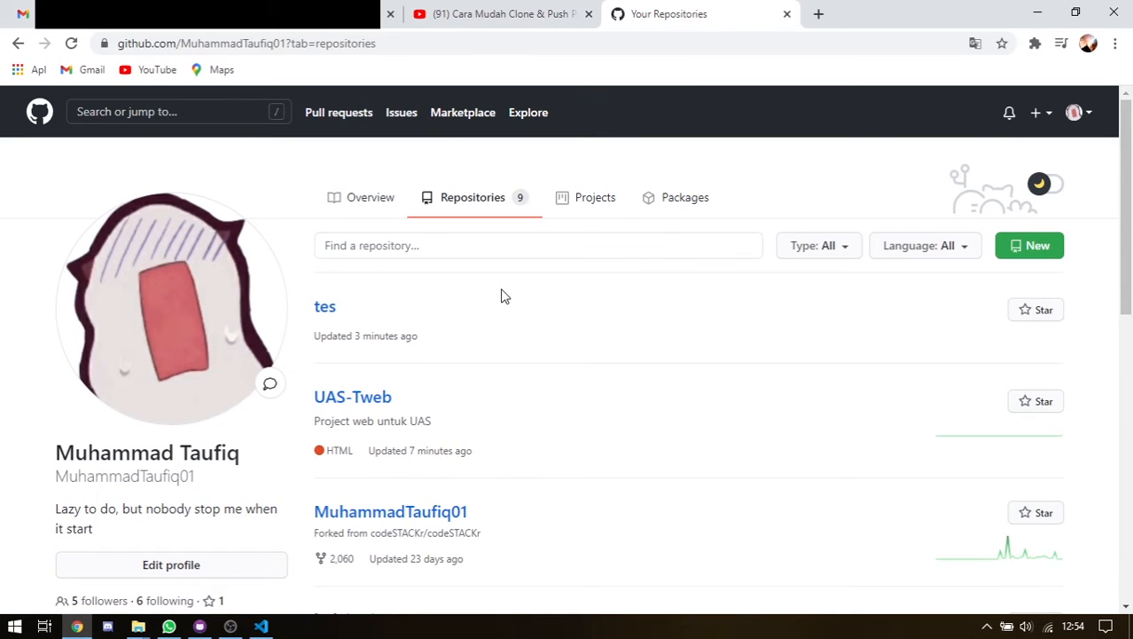
pyautogui.click(372, 202)
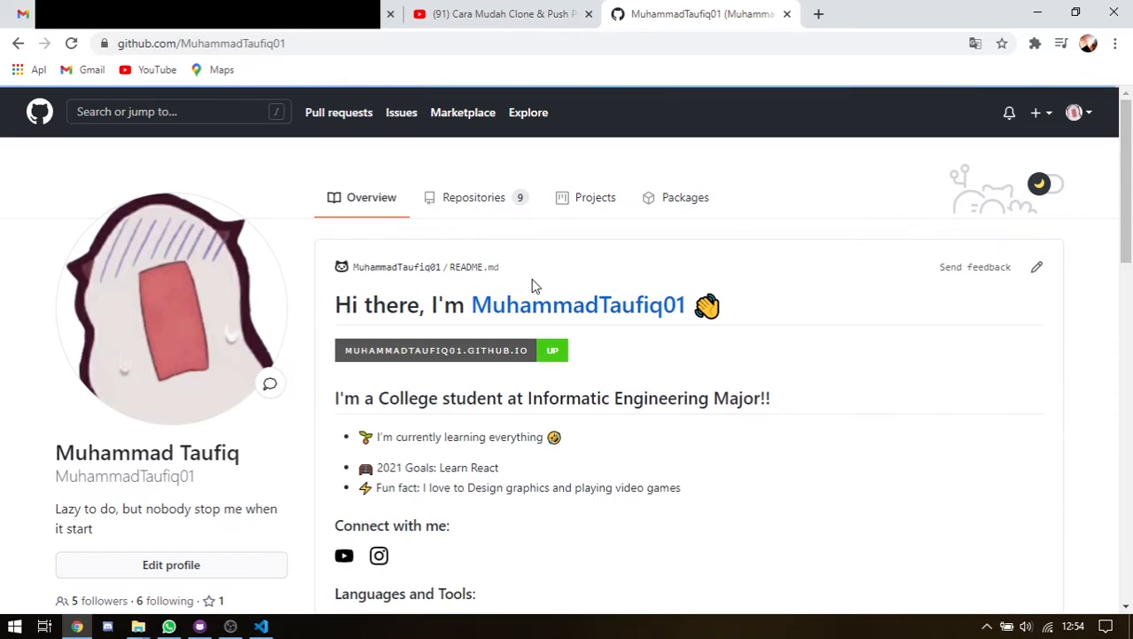
pyautogui.scroll(-9, 531, 297)
pyautogui.scroll(-3, 493, 319)
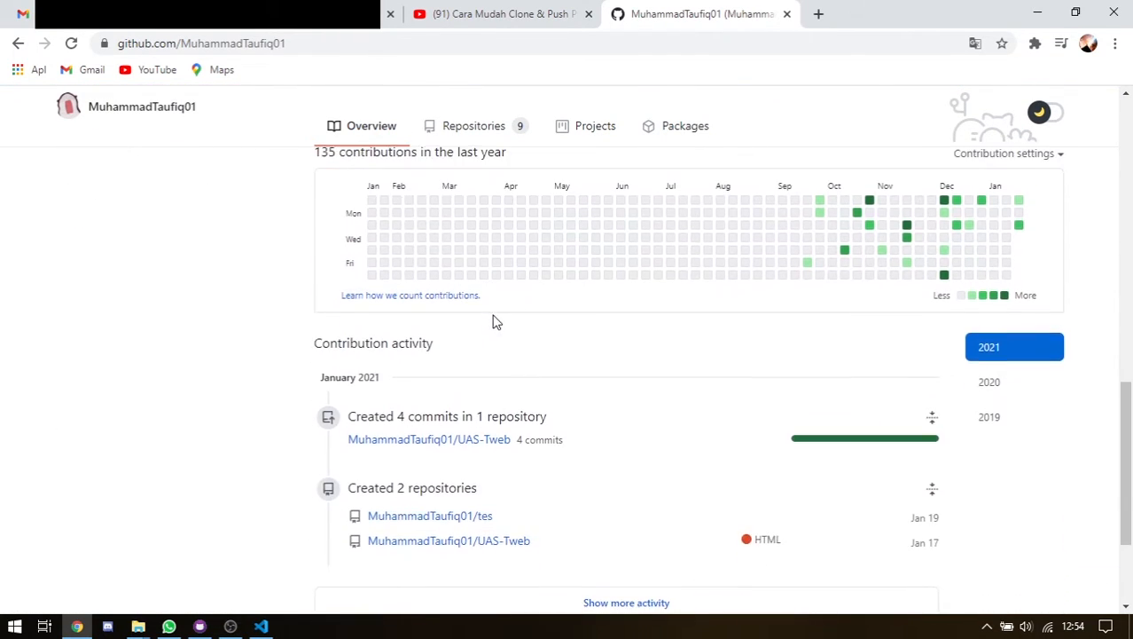
pyautogui.scroll(3, 479, 231)
# Return to the Repositories tab and scroll through all 9 repositories, with tes at the top
pyautogui.click(462, 145)
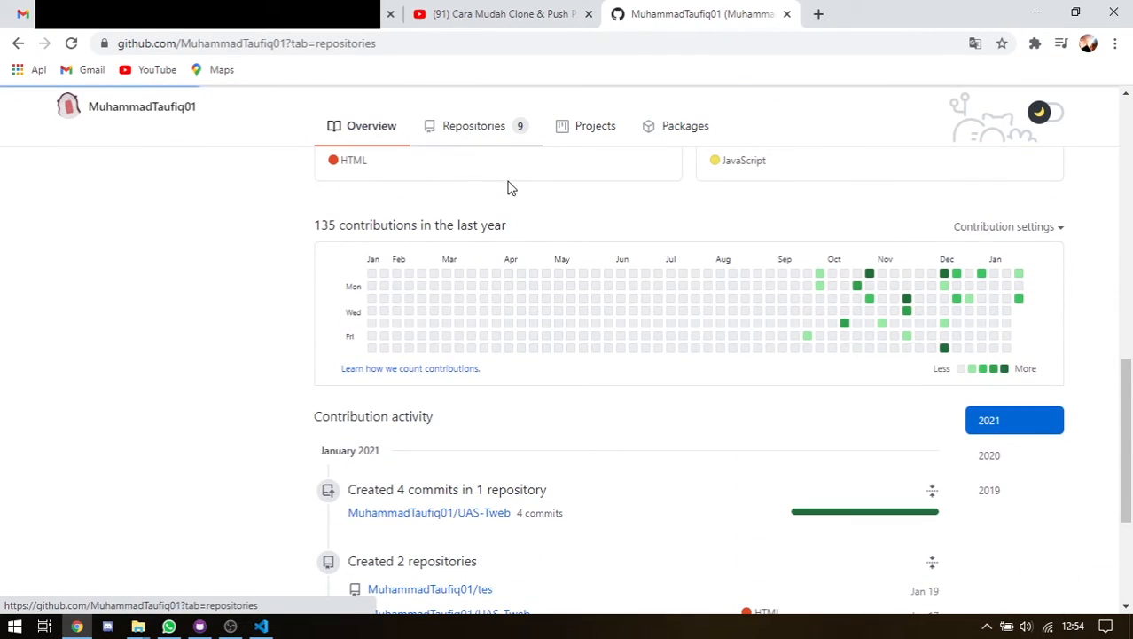
pyautogui.scroll(-4, 521, 209)
pyautogui.scroll(2, 521, 210)
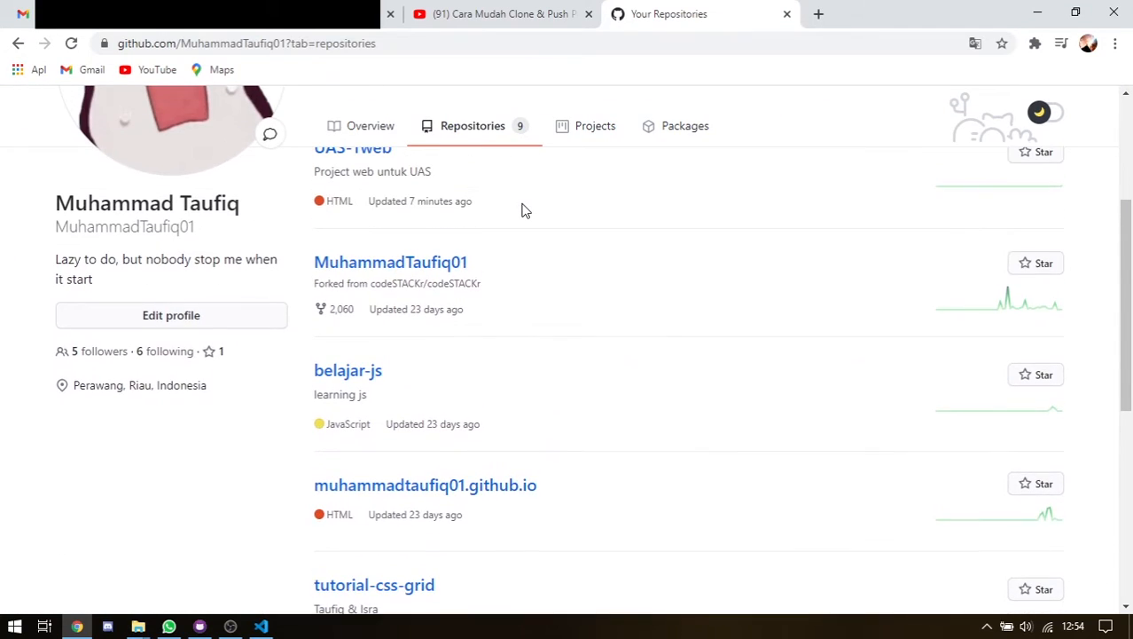
pyautogui.scroll(-6, 532, 231)
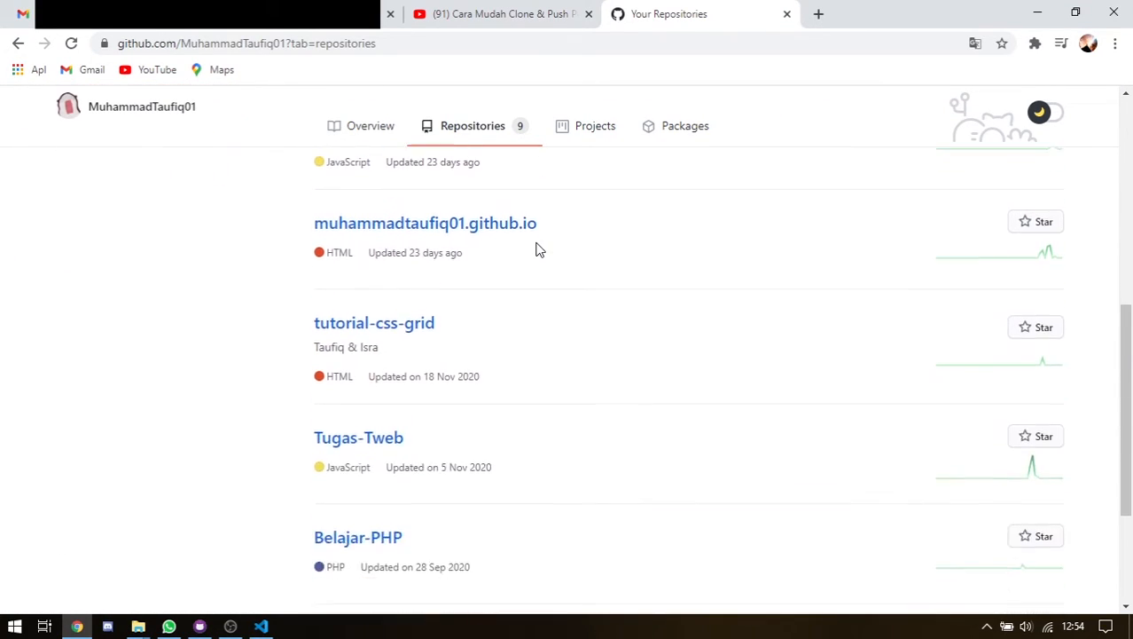
pyautogui.scroll(-1, 510, 315)
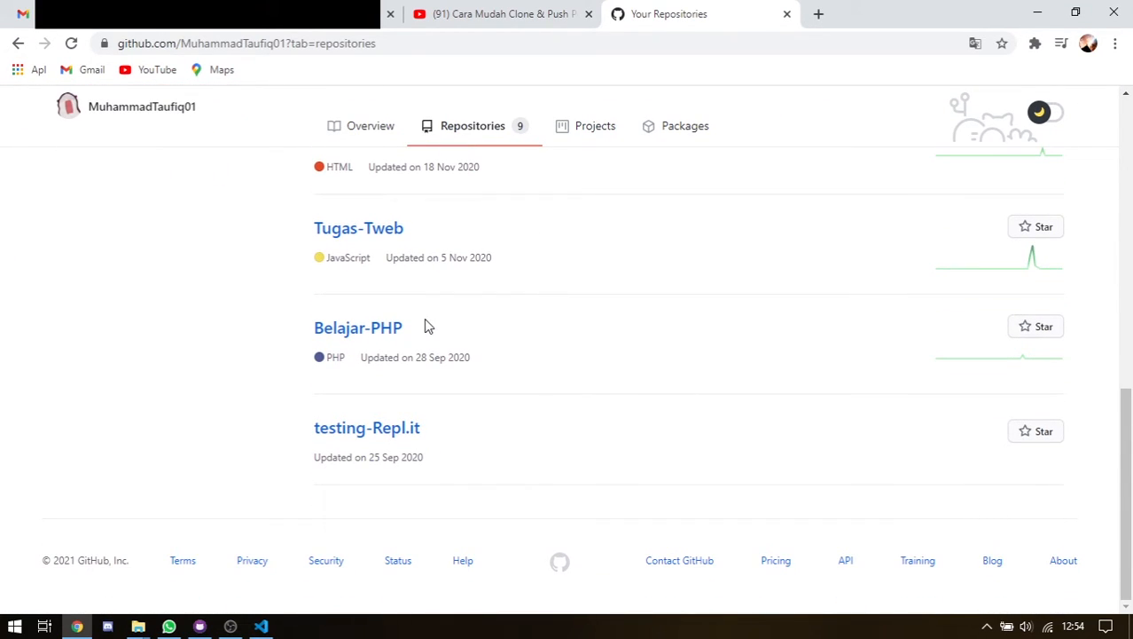
pyautogui.scroll(2, 423, 327)
pyautogui.scroll(-2, 424, 326)
pyautogui.scroll(8, 424, 326)
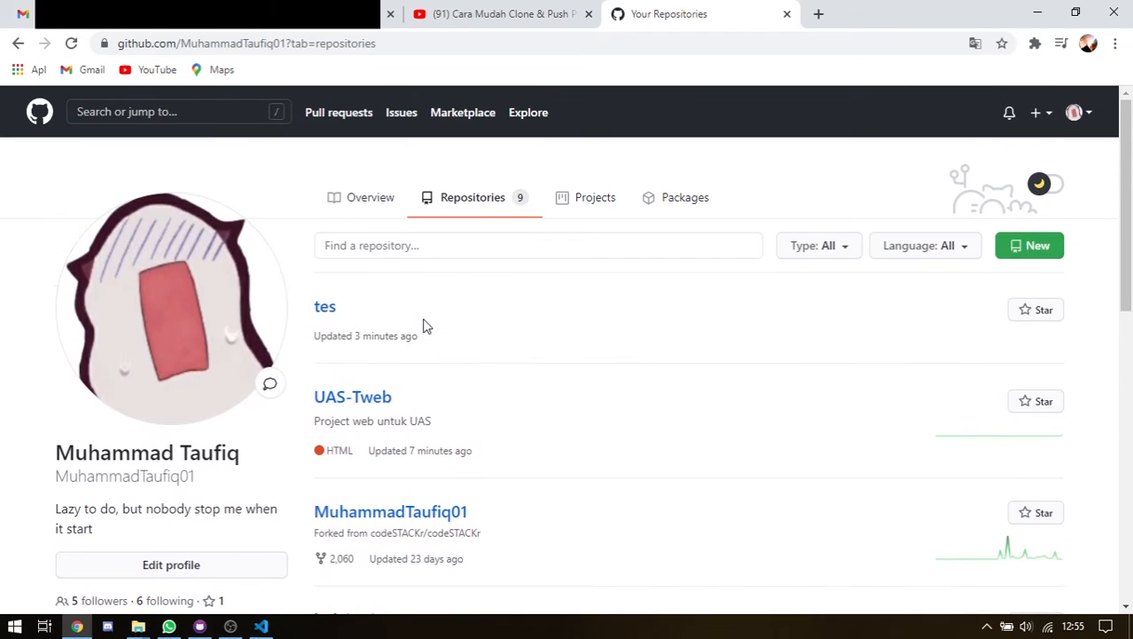
# Open the tes repository's Settings and check that the Danger Zone shows it as public
pyautogui.click(324, 312)
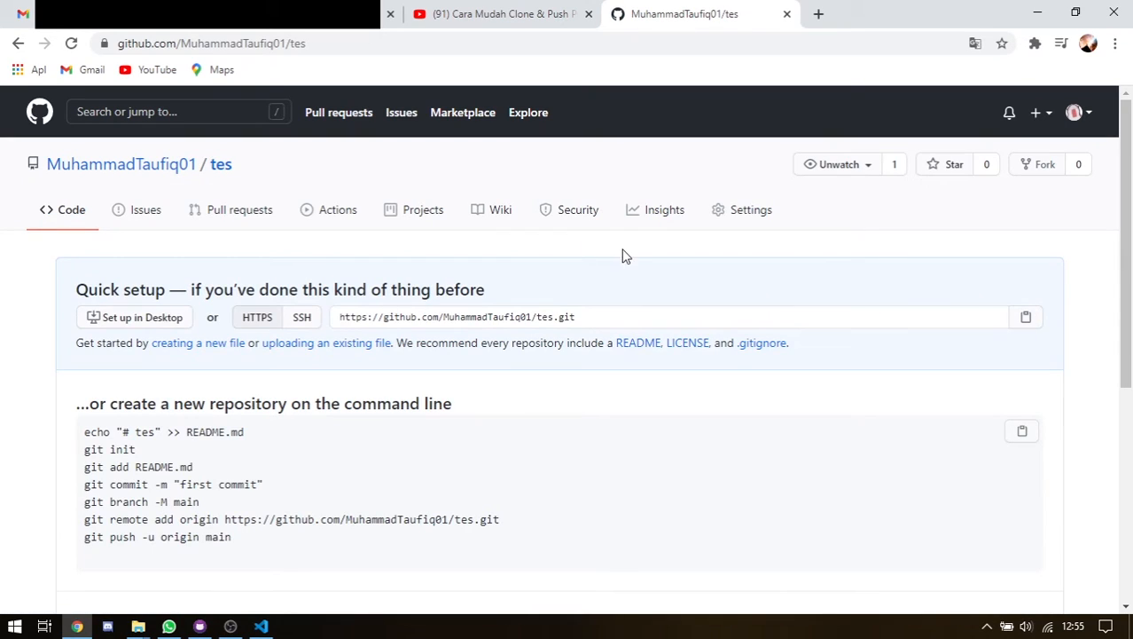
pyautogui.click(754, 211)
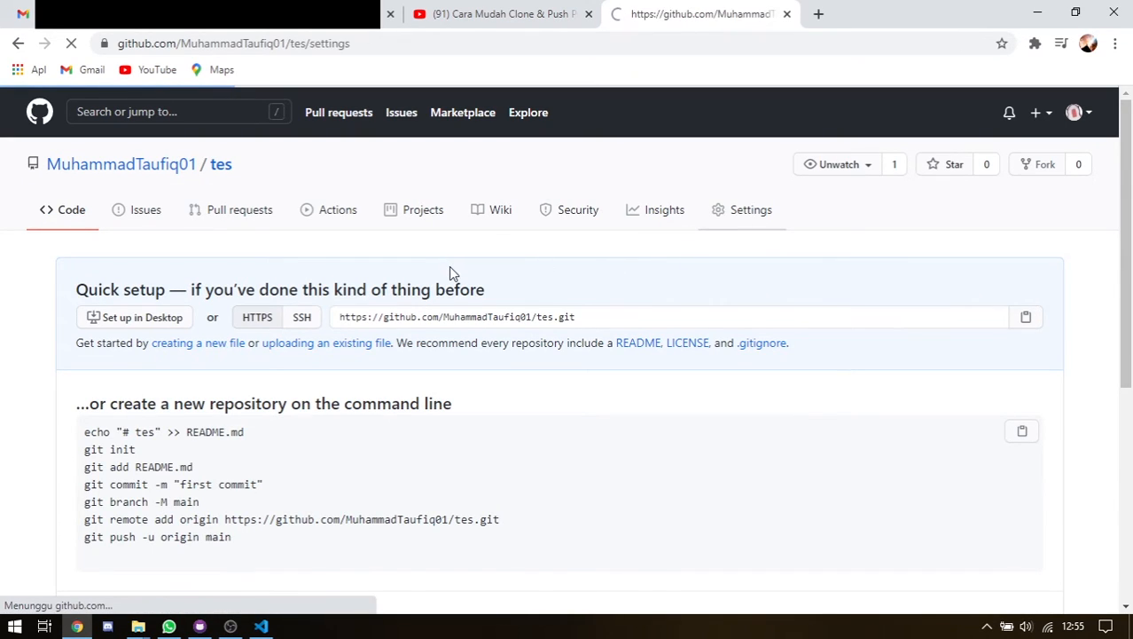
pyautogui.scroll(-10, 452, 275)
pyautogui.scroll(-15, 457, 297)
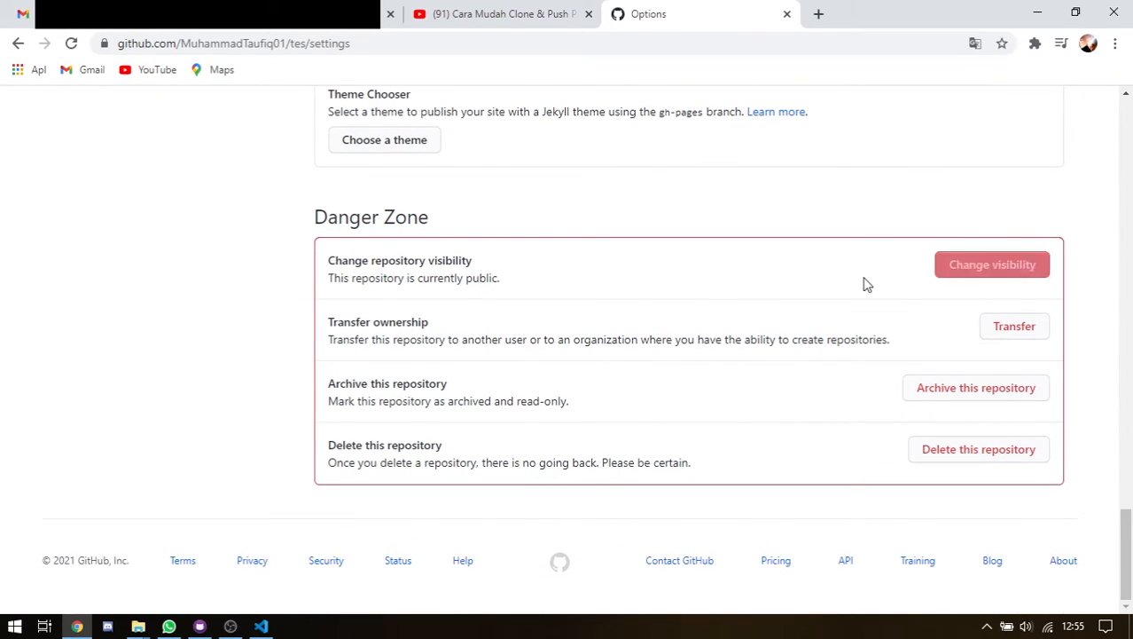
pyautogui.moveTo(349, 284); pyautogui.dragTo(498, 278)
pyautogui.click(496, 280)
# Change tes visibility to private, pasting the repository name to confirm
pyautogui.click(975, 270)
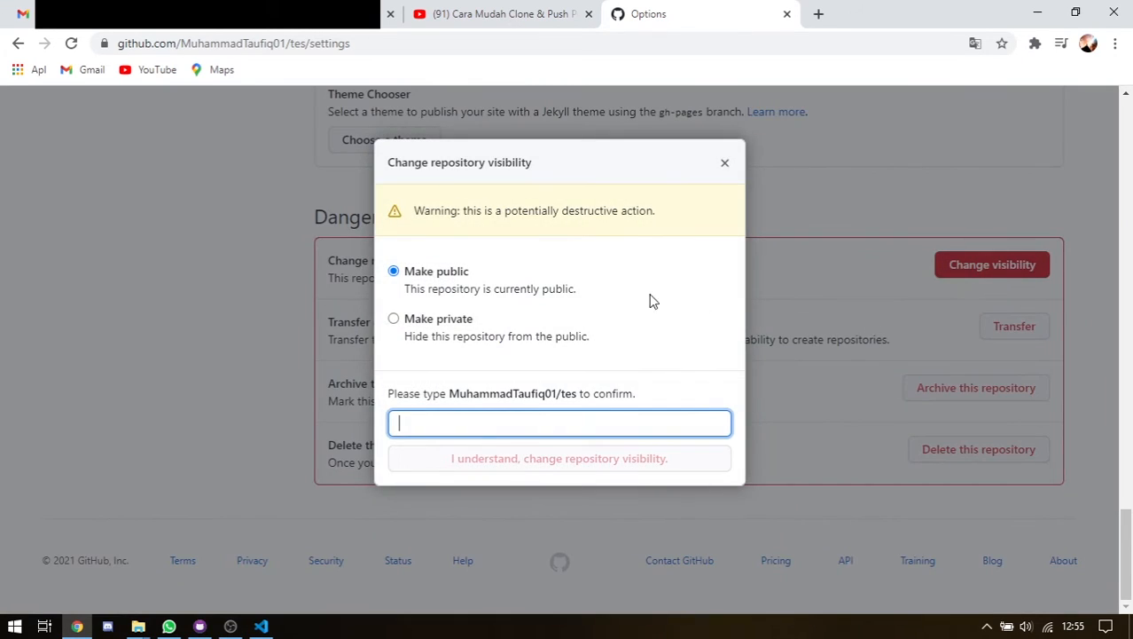
pyautogui.click(438, 321)
pyautogui.scroll(-1, 510, 435)
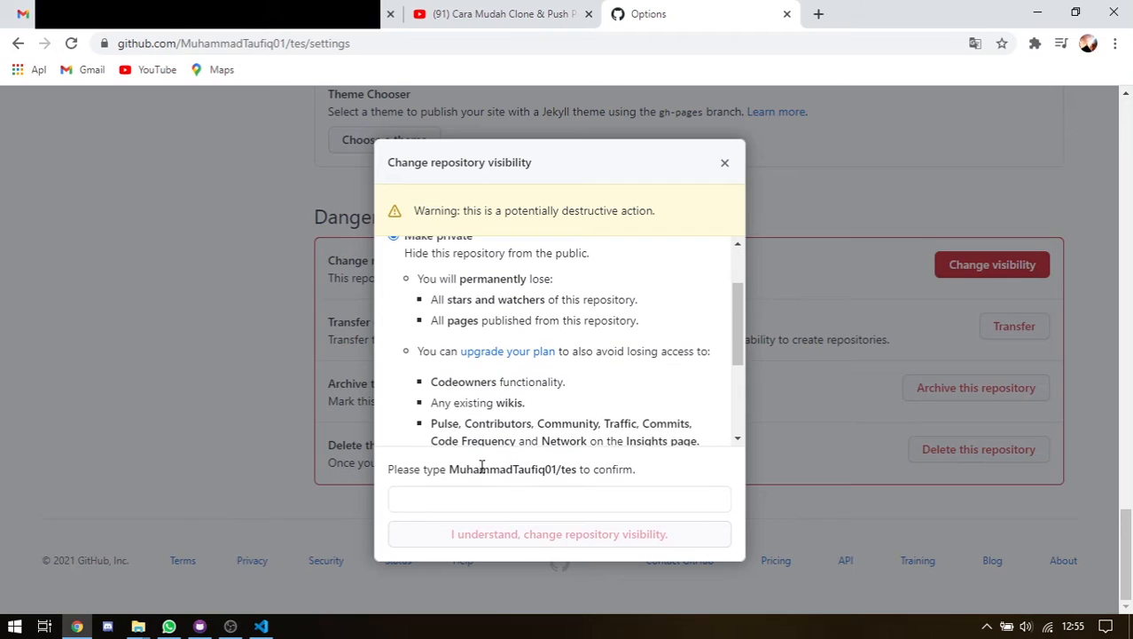
pyautogui.moveTo(452, 474); pyautogui.dragTo(572, 476)
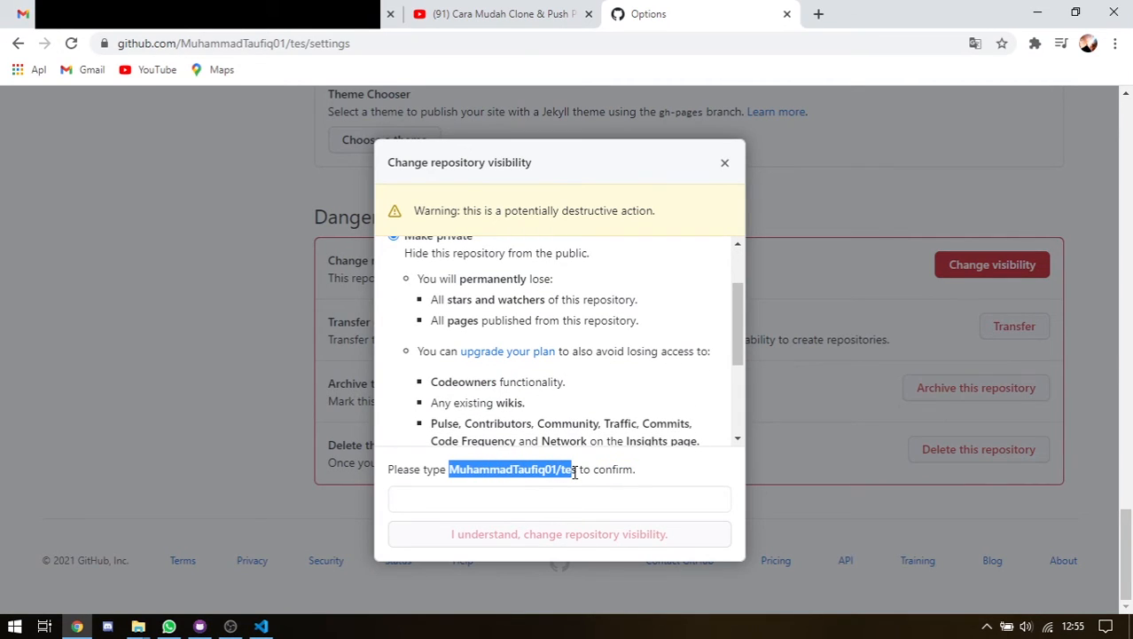
pyautogui.click(594, 469)
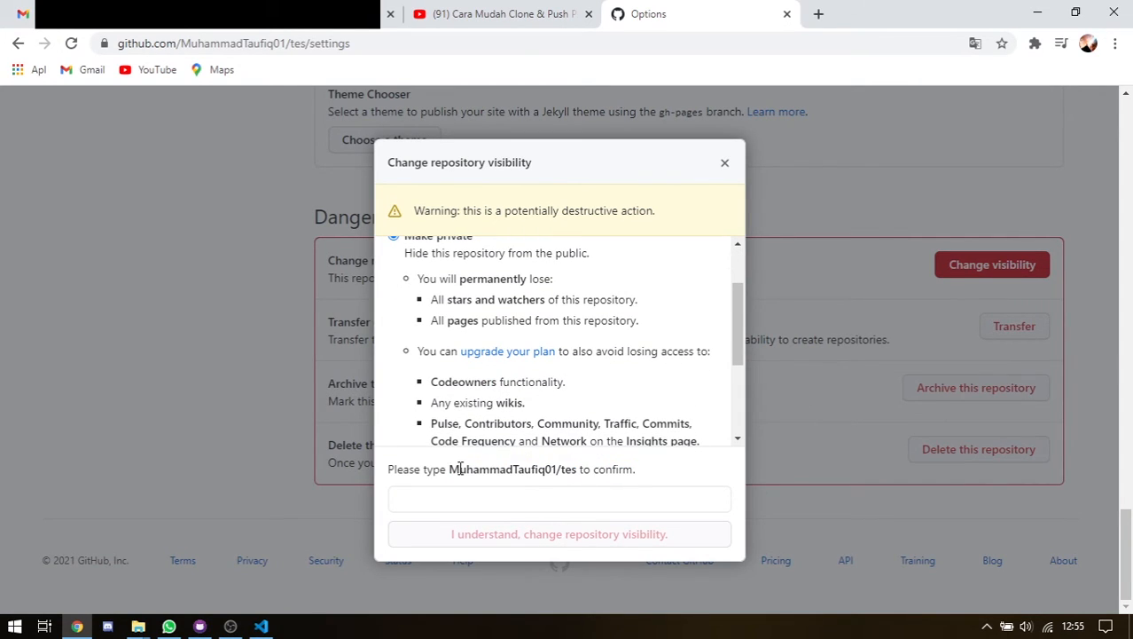
pyautogui.moveTo(451, 472); pyautogui.dragTo(577, 470)
pyautogui.hotkey('ctrl', 'c')
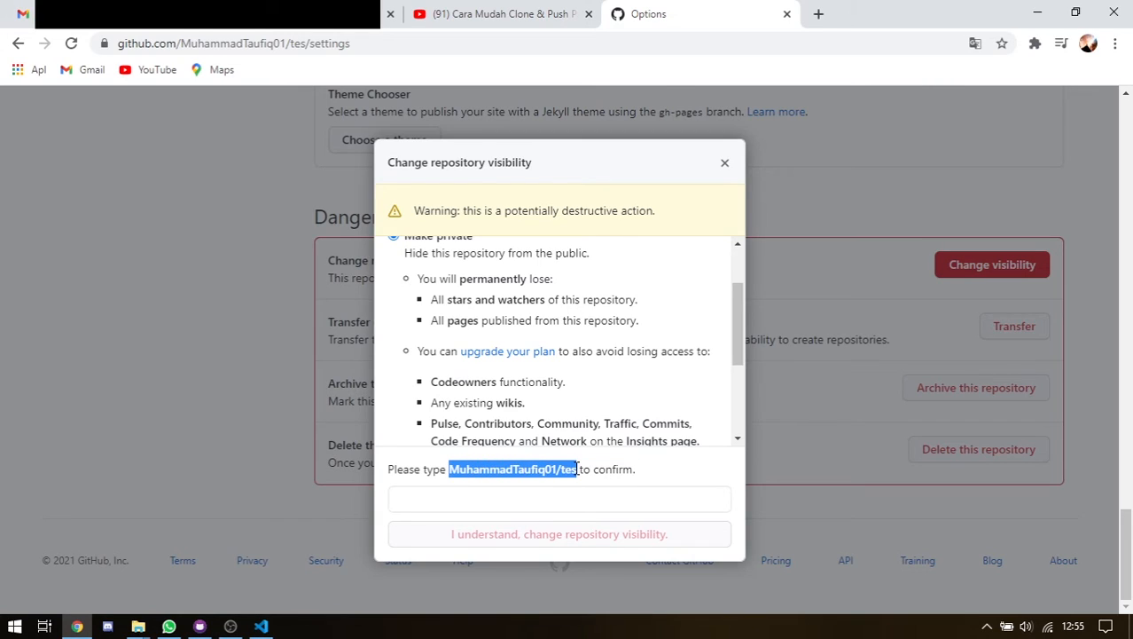
pyautogui.click(558, 498)
pyautogui.hotkey('ctrl', 'v')
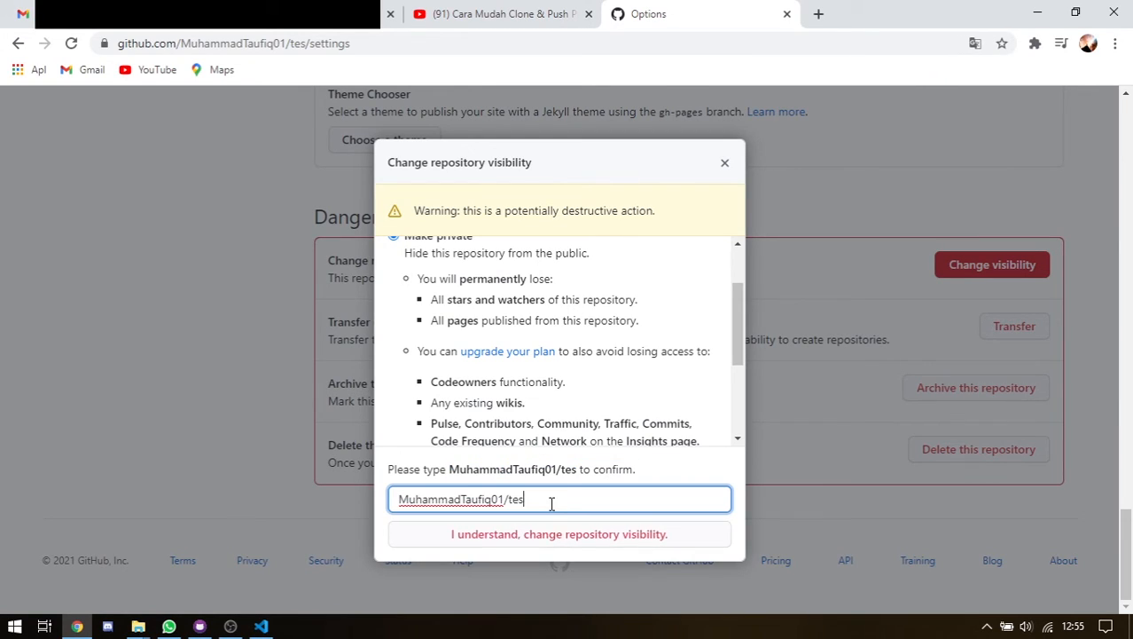
pyautogui.click(551, 543)
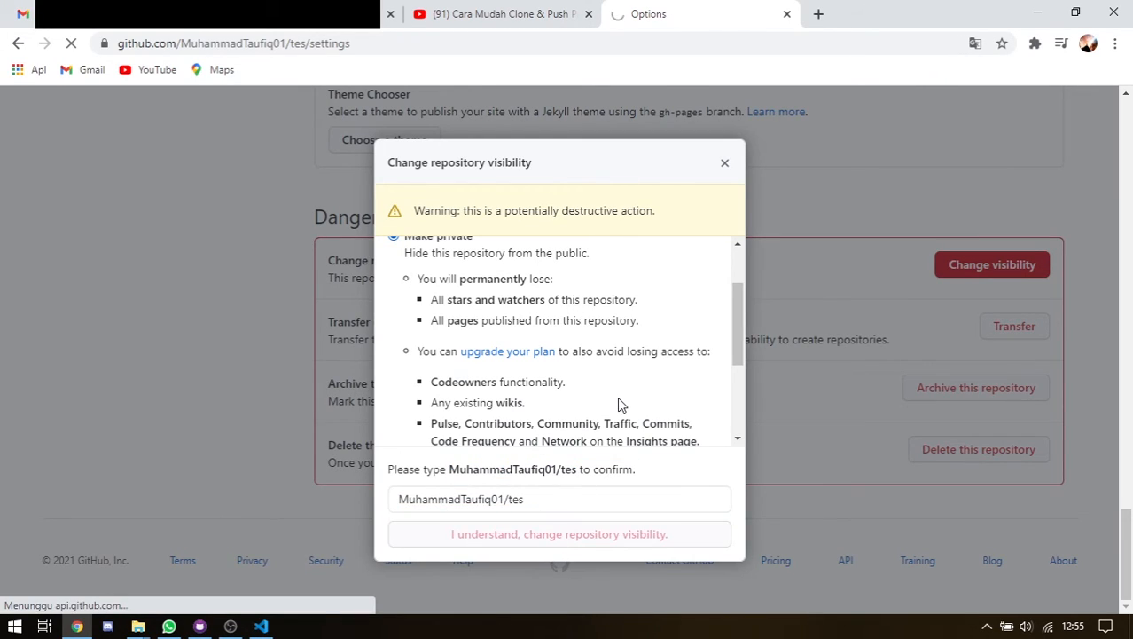
# Verify the settings now report tes as currently private
pyautogui.scroll(-15, 652, 408)
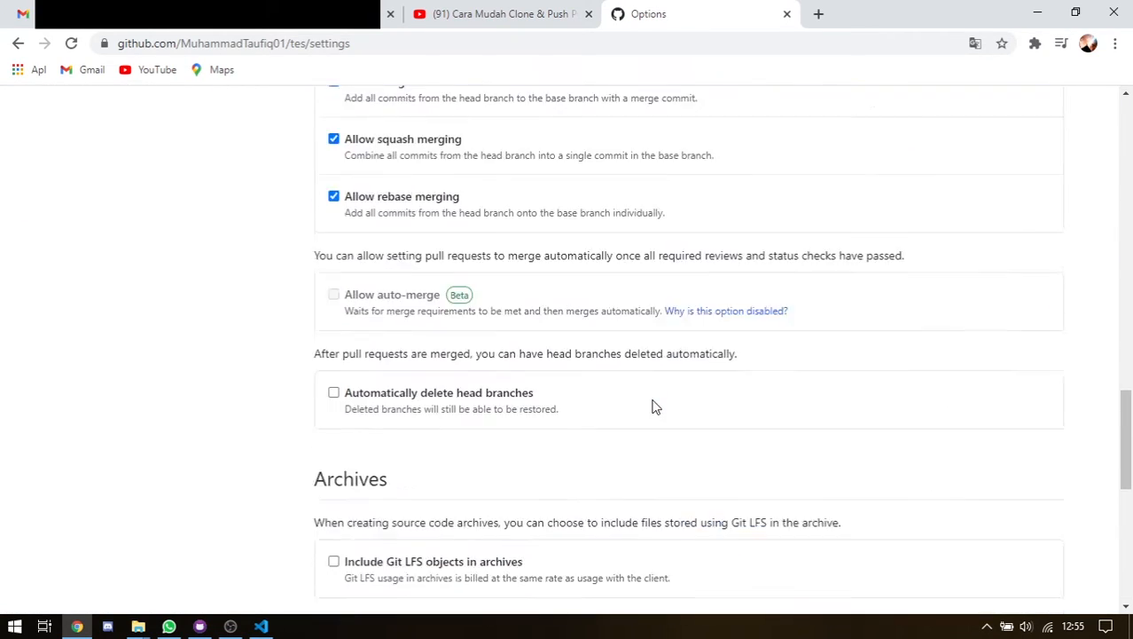
pyautogui.scroll(-5, 654, 406)
pyautogui.doubleClick(483, 278)
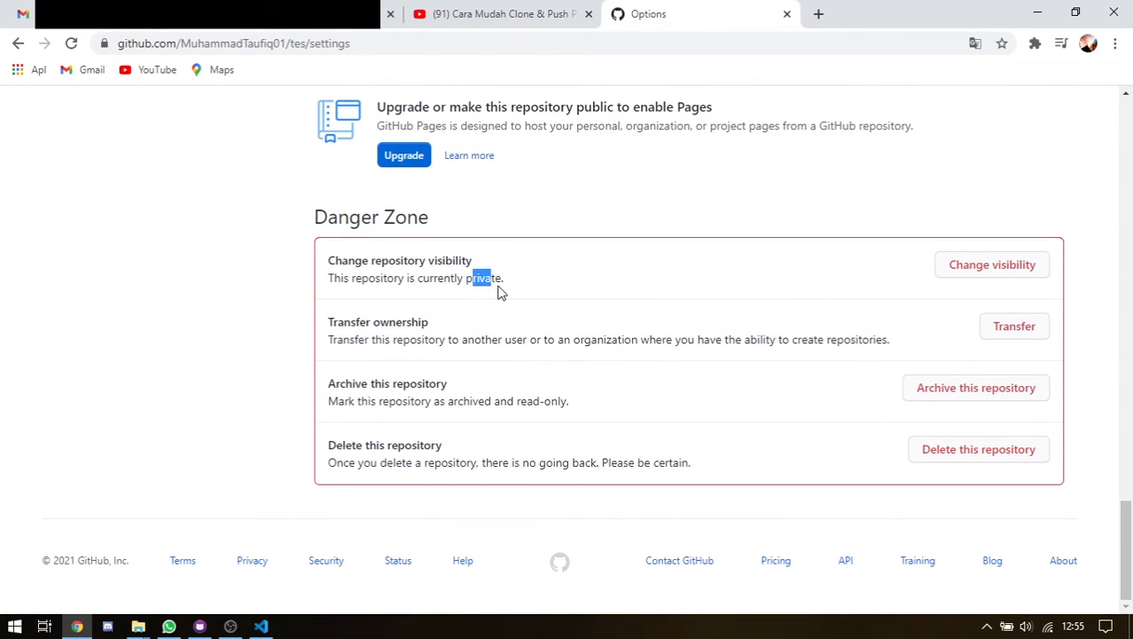
pyautogui.click(499, 292)
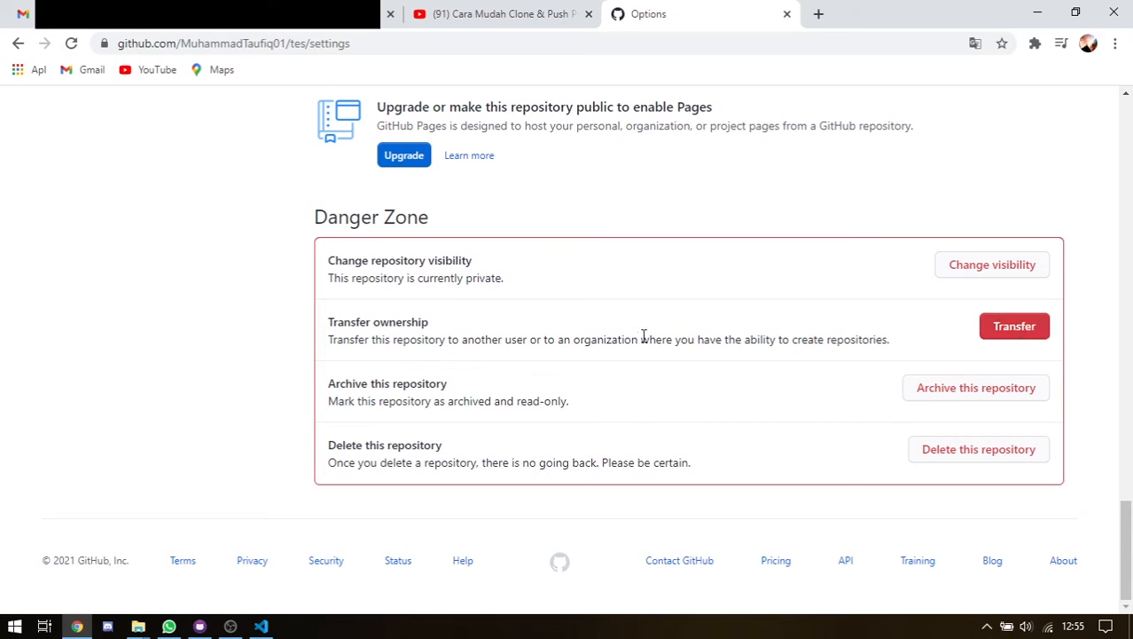
# Begin transferring tes: enter the new owner's username and paste the repository name to confirm
pyautogui.click(1037, 326)
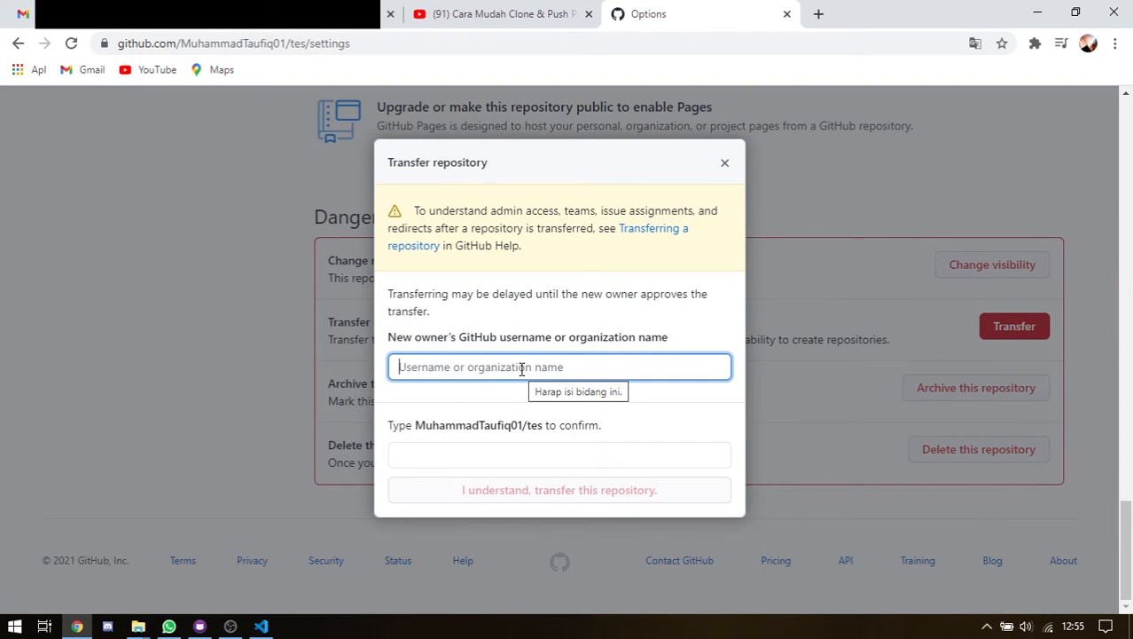
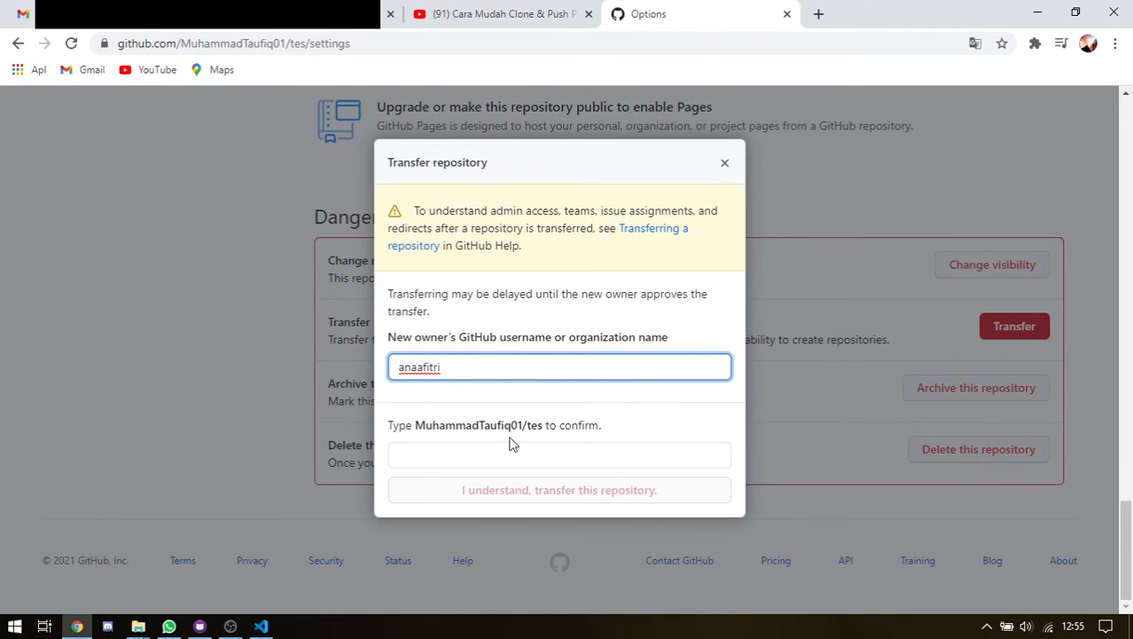
pyautogui.moveTo(416, 428); pyautogui.dragTo(538, 428)
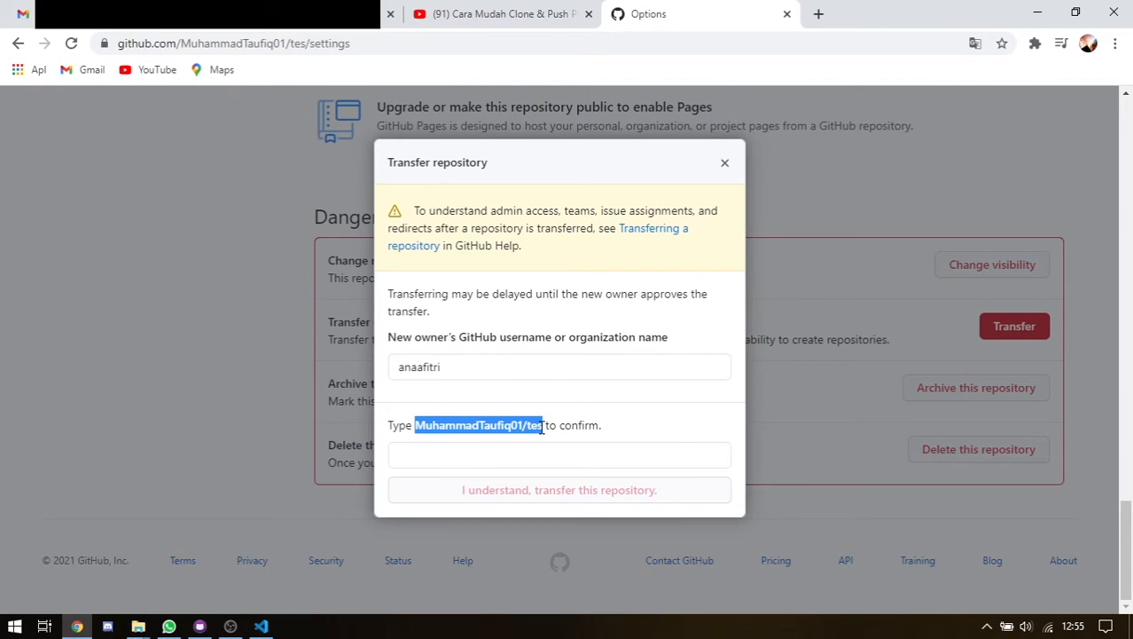
pyautogui.click(515, 457)
pyautogui.hotkey('ctrl', 'v')
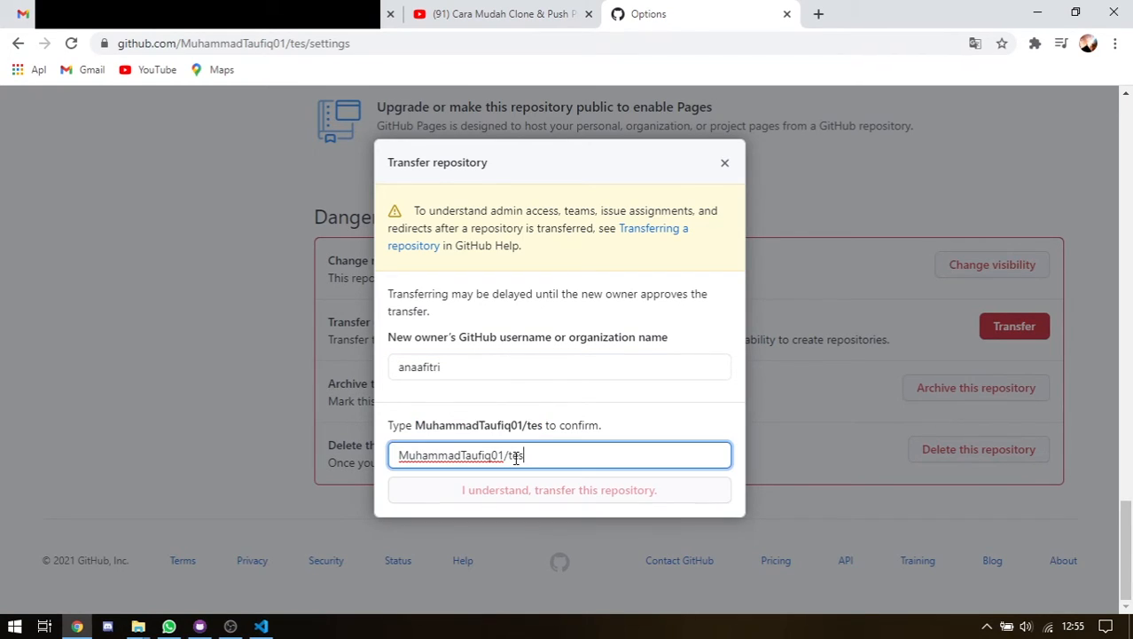
# Cancel the transfer and read the Danger Zone's archive description
pyautogui.click(728, 166)
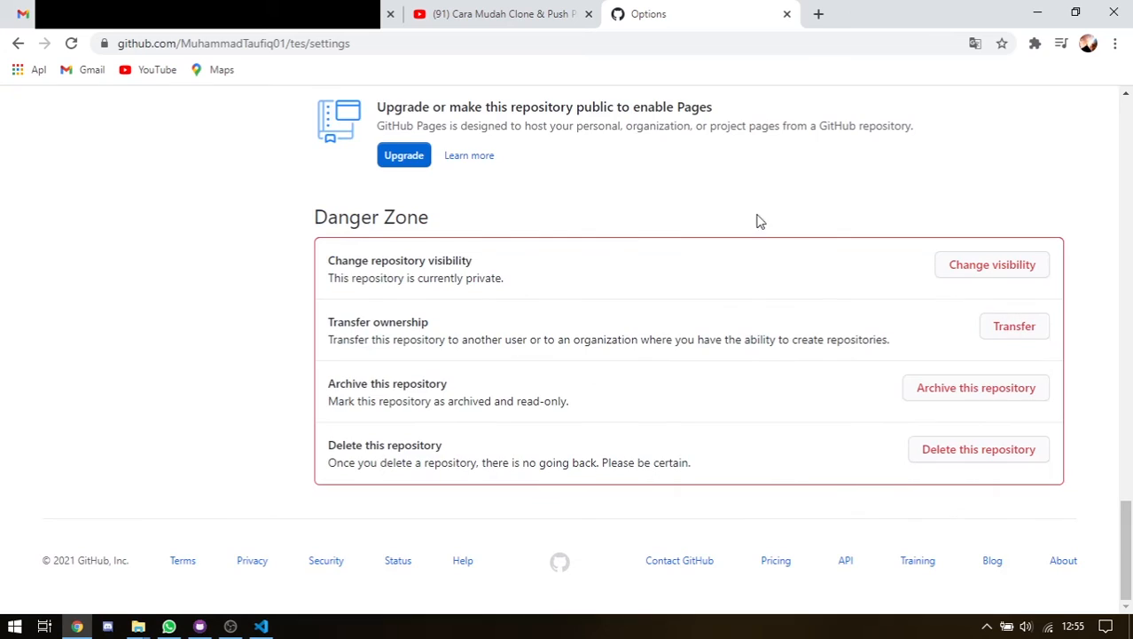
pyautogui.scroll(3, 783, 262)
pyautogui.scroll(-3, 783, 262)
pyautogui.moveTo(355, 401); pyautogui.dragTo(517, 407)
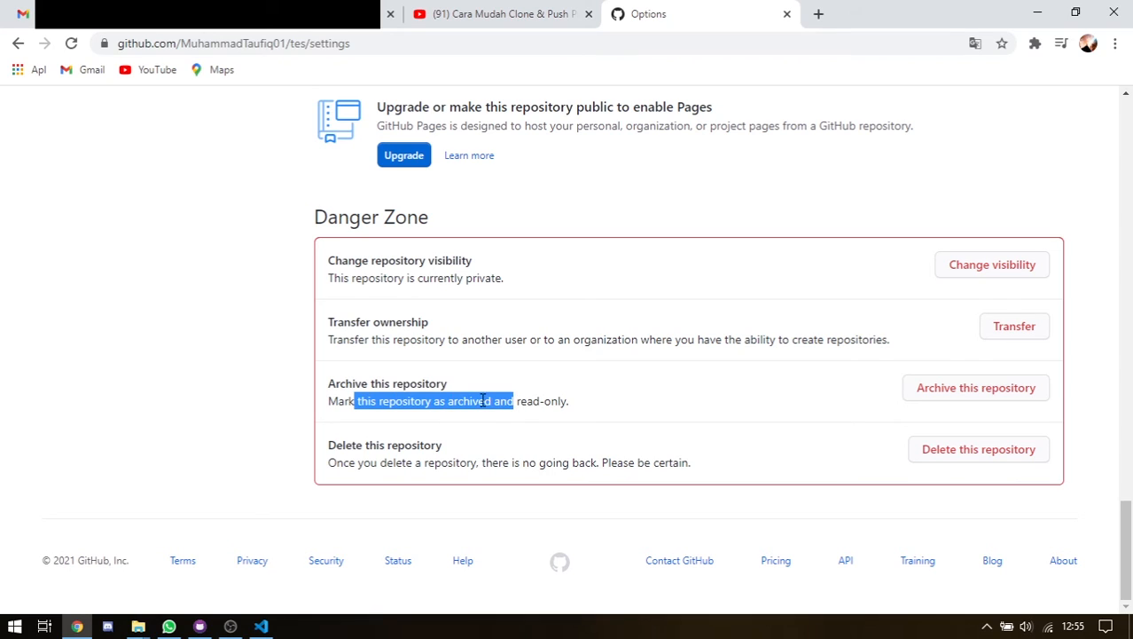
pyautogui.moveTo(328, 401); pyautogui.dragTo(513, 418)
pyautogui.click(524, 417)
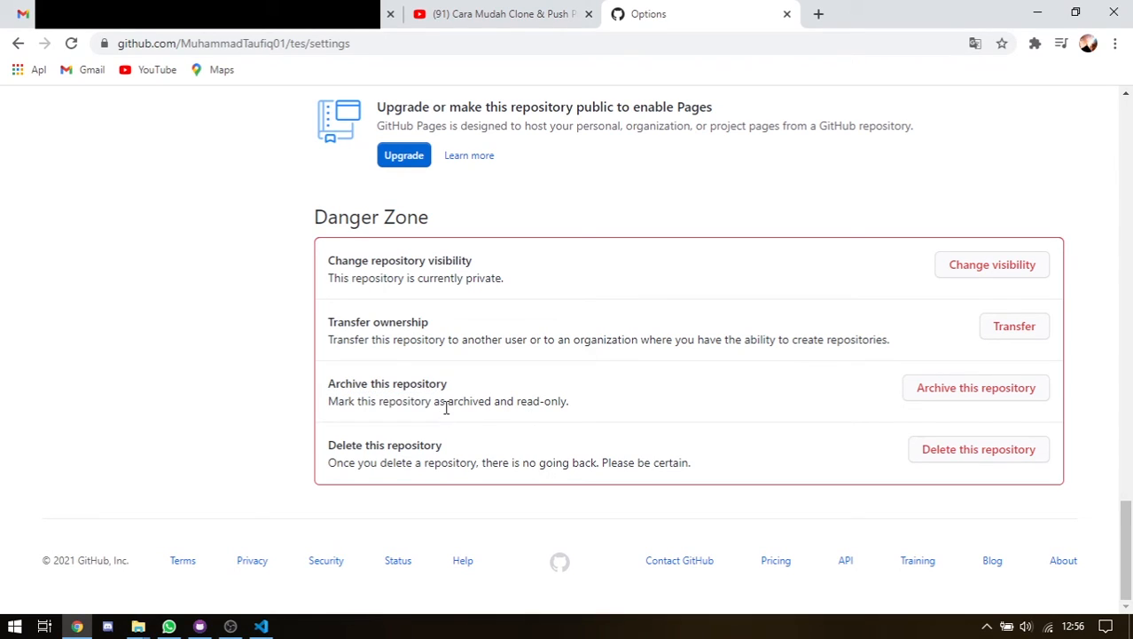
pyautogui.moveTo(446, 406); pyautogui.dragTo(551, 401)
pyautogui.click(485, 402)
pyautogui.click(556, 401)
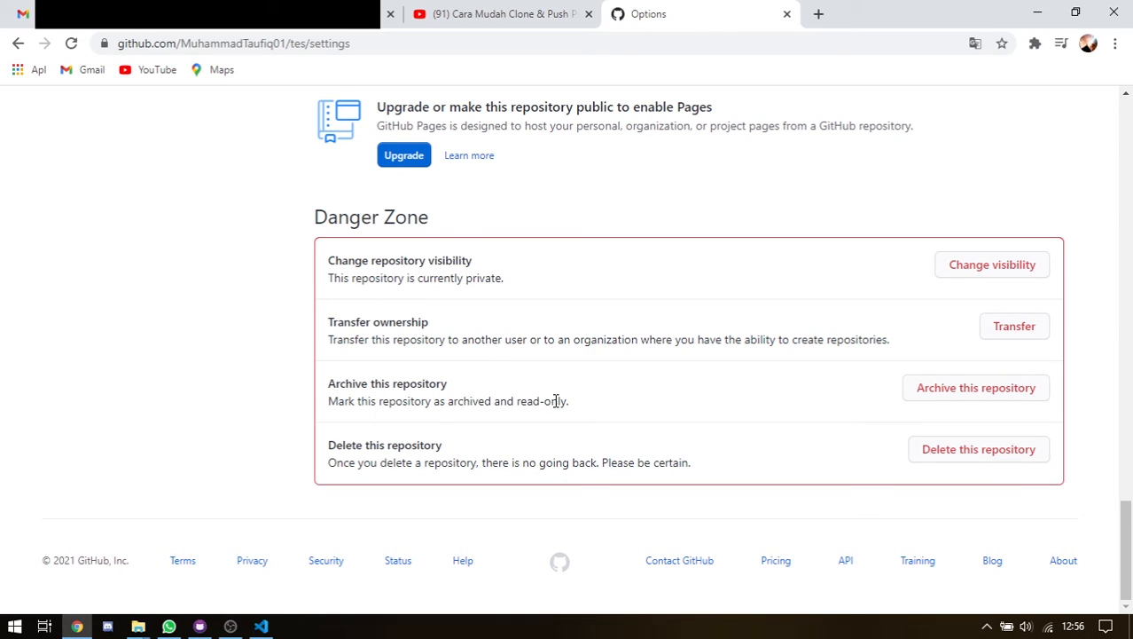
# Archive tes as read-only, pasting the repository name to confirm
pyautogui.click(981, 398)
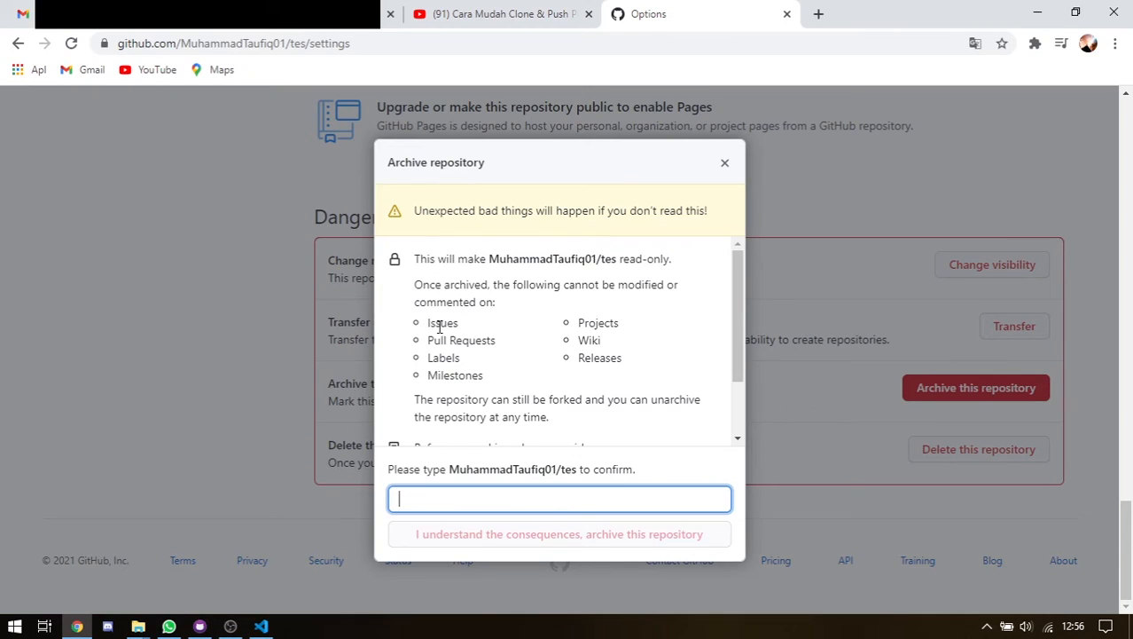
pyautogui.moveTo(433, 324); pyautogui.dragTo(446, 357)
pyautogui.click(452, 352)
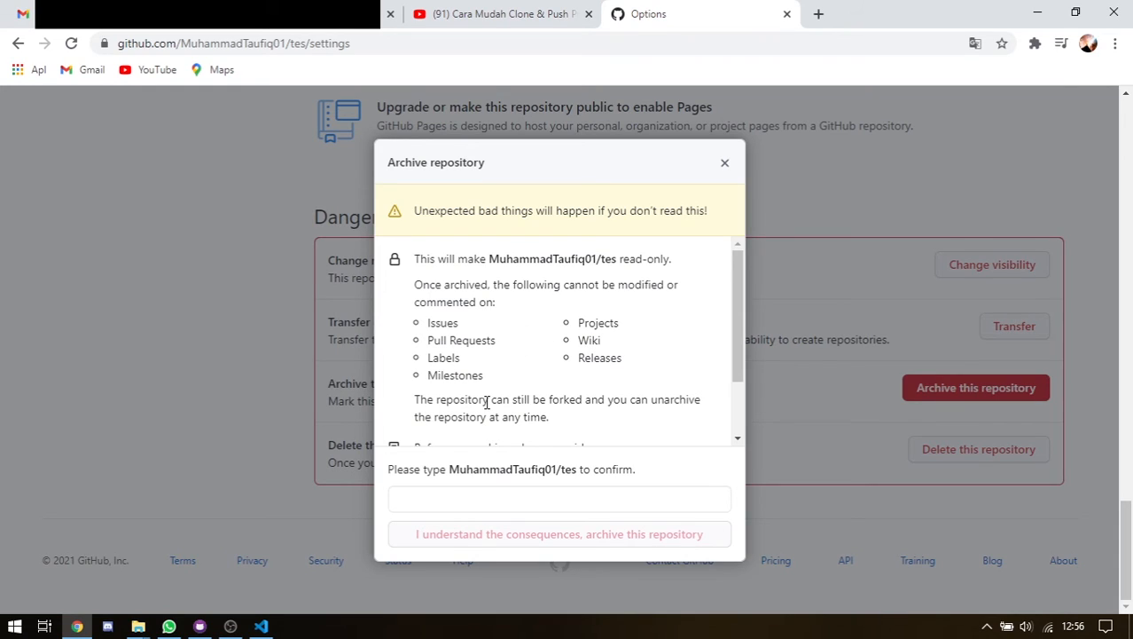
pyautogui.scroll(-1, 486, 402)
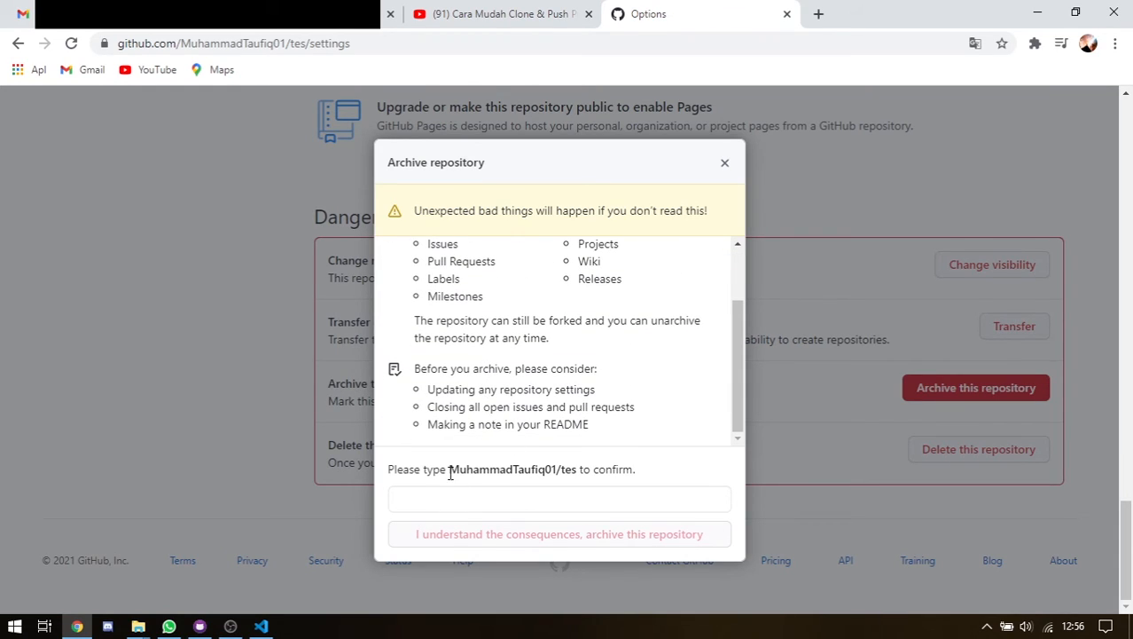
pyautogui.moveTo(450, 474); pyautogui.dragTo(571, 473)
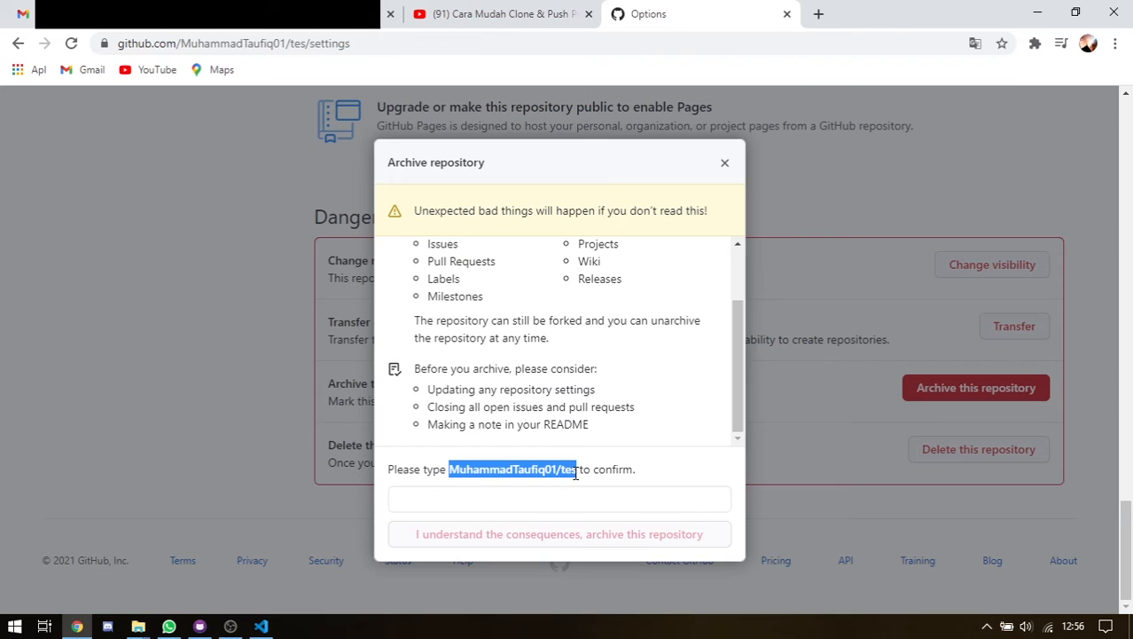
pyautogui.click(502, 509)
pyautogui.hotkey('ctrl', 'v')
pyautogui.click(511, 536)
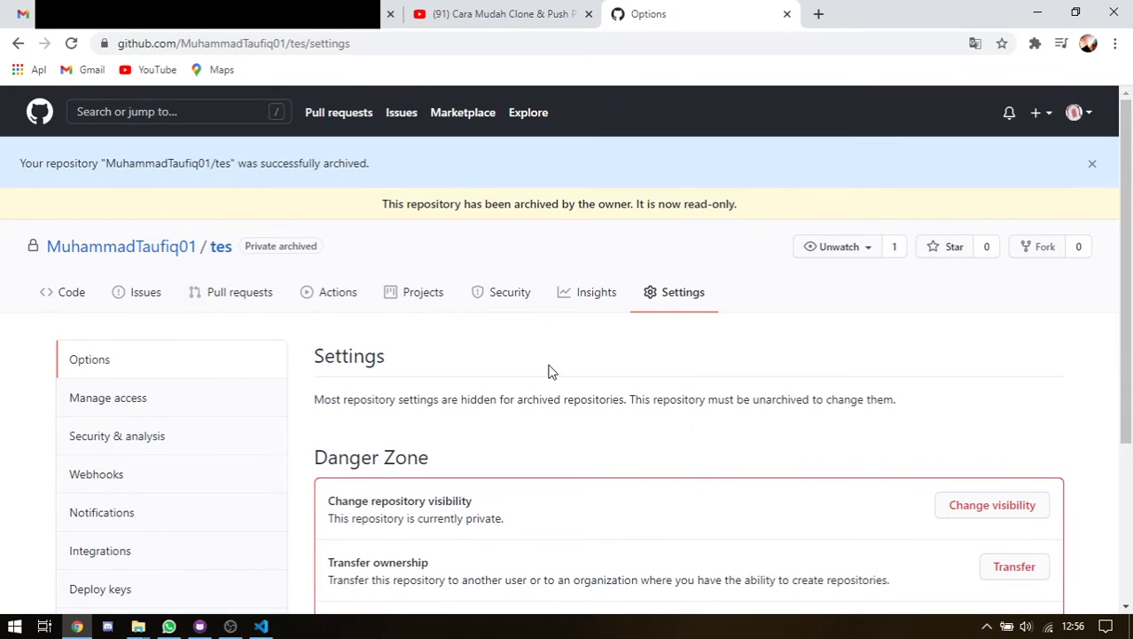
# Check the archived repository's Code and Issues pages, return to Settings, then switch to GitHub Desktop
pyautogui.click(76, 299)
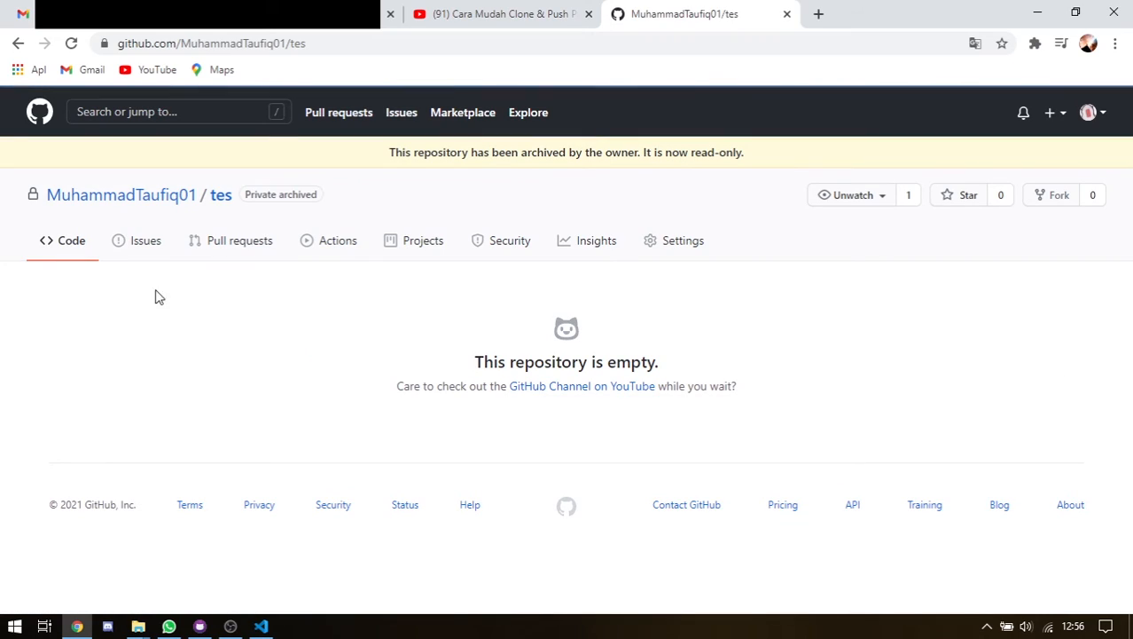
pyautogui.click(139, 245)
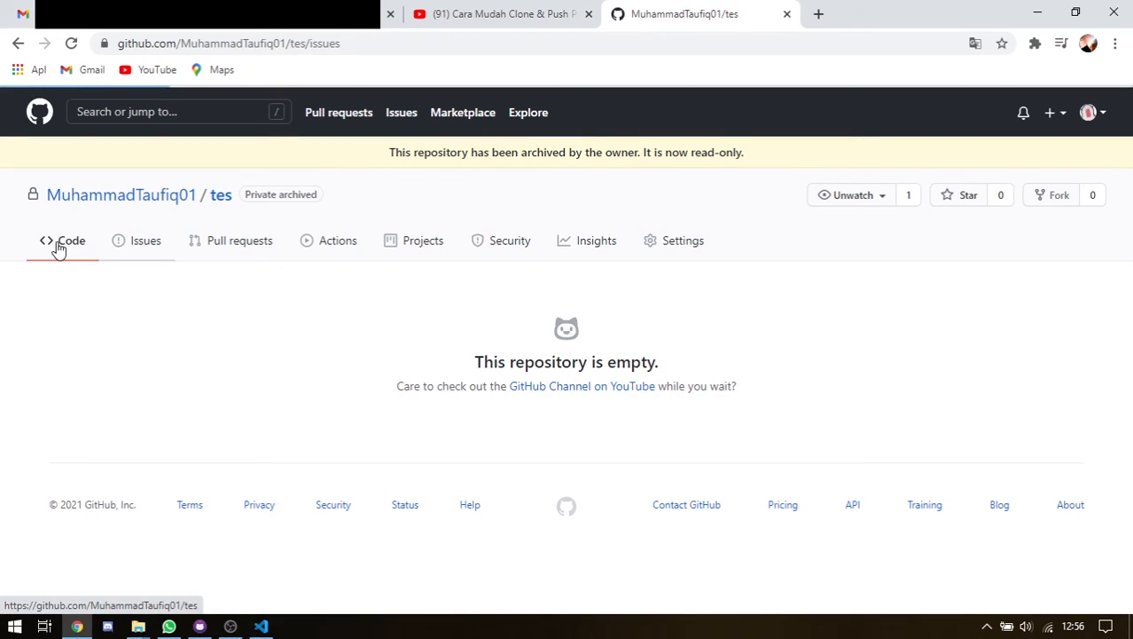
pyautogui.click(57, 248)
pyautogui.click(680, 240)
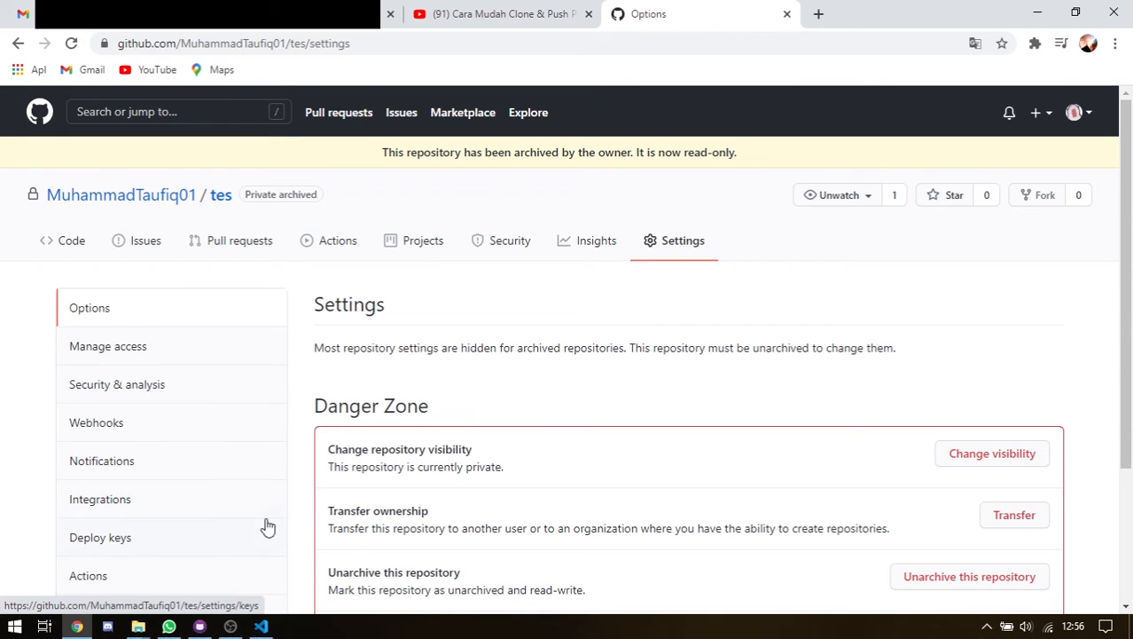
pyautogui.click(199, 626)
pyautogui.click(369, 122)
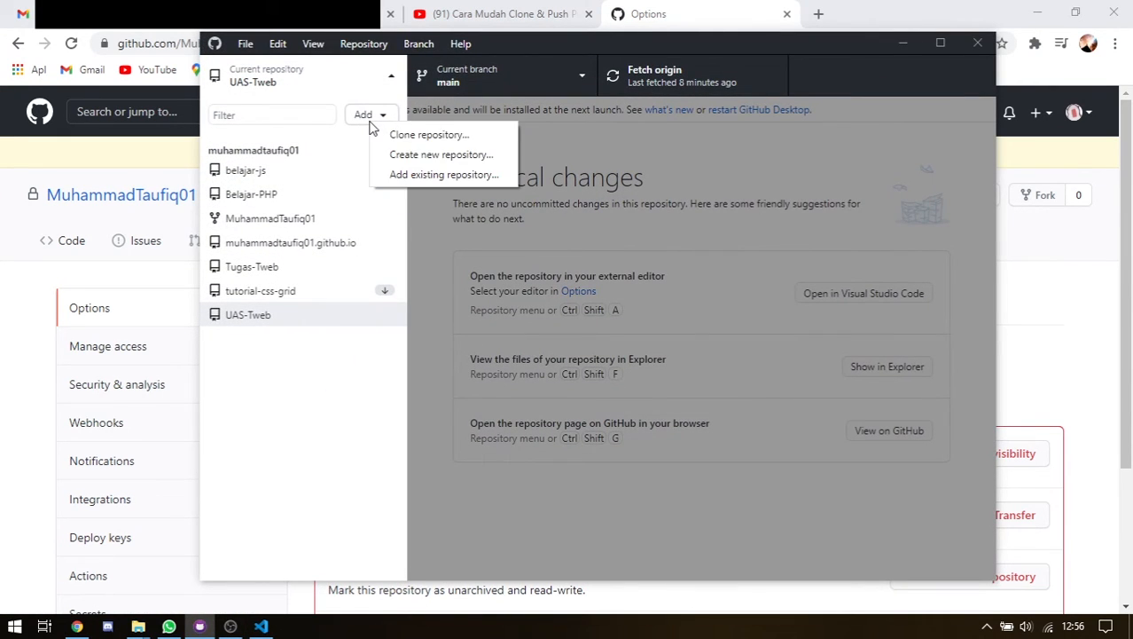
pyautogui.click(399, 133)
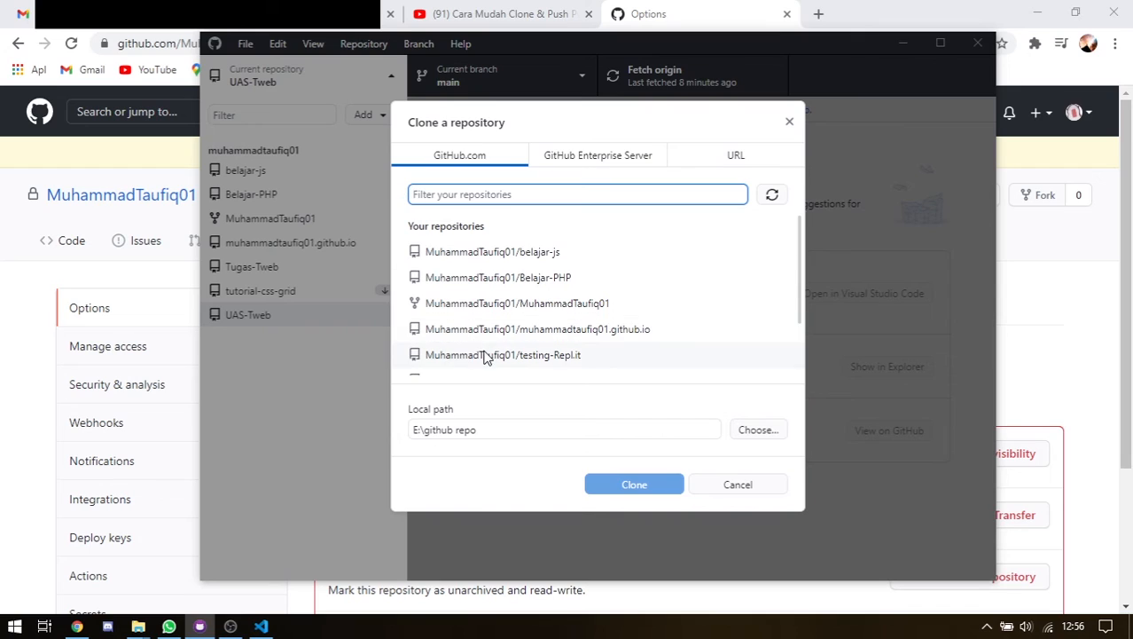
pyautogui.scroll(-2, 487, 358)
pyautogui.scroll(2, 512, 334)
pyautogui.scroll(-2, 517, 328)
pyautogui.click(771, 194)
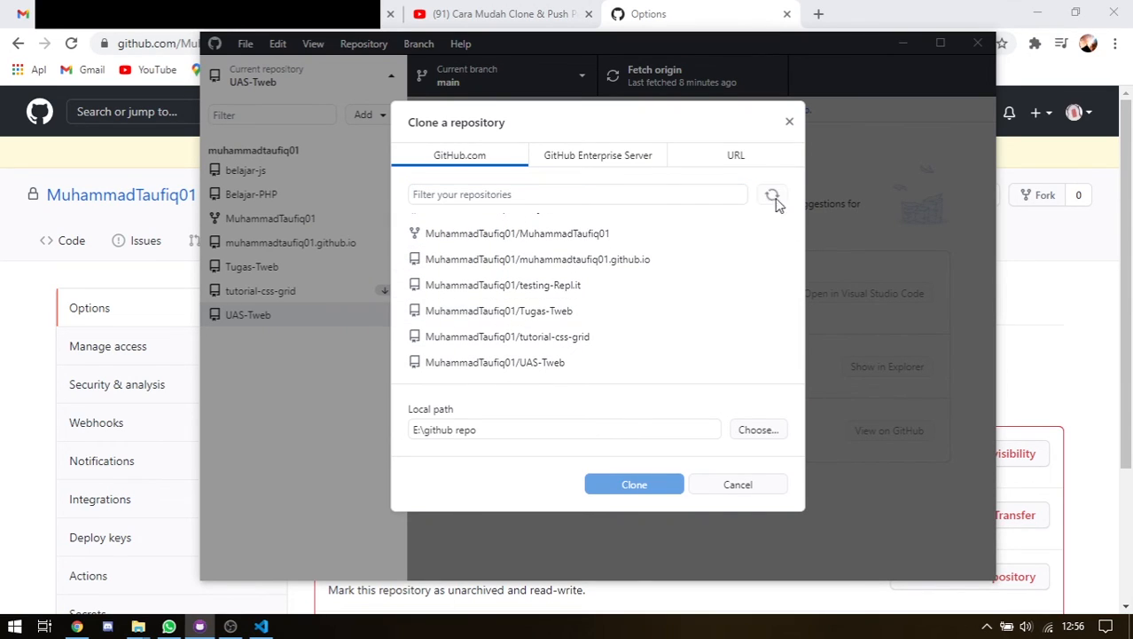
pyautogui.click(527, 286)
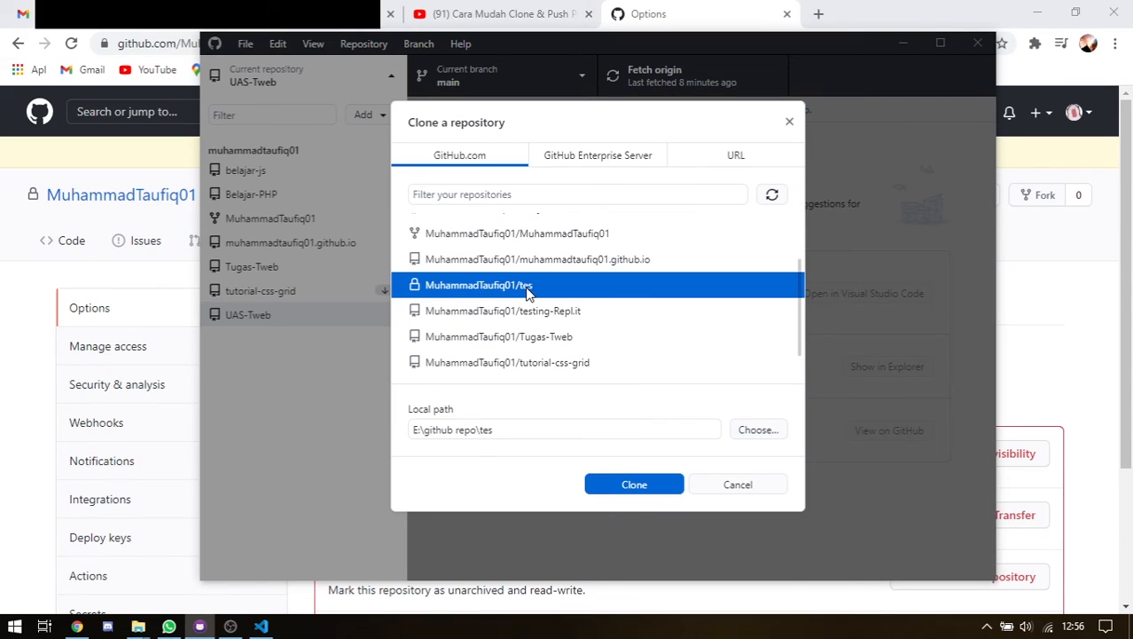
pyautogui.click(789, 122)
pyautogui.click(901, 47)
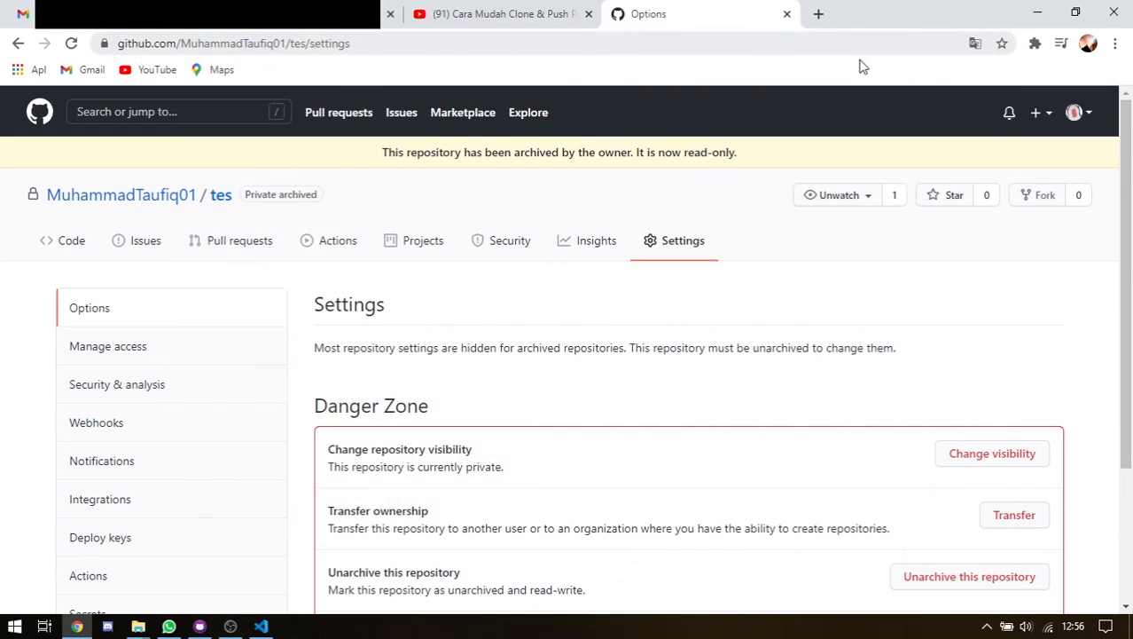
pyautogui.scroll(-3, 872, 402)
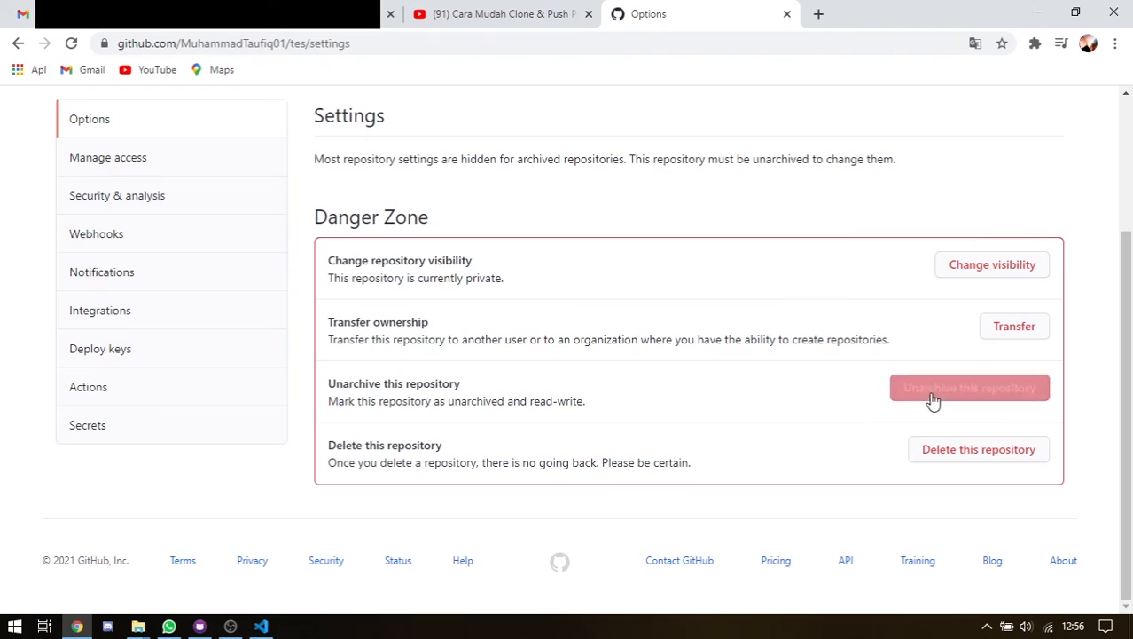
pyautogui.click(939, 460)
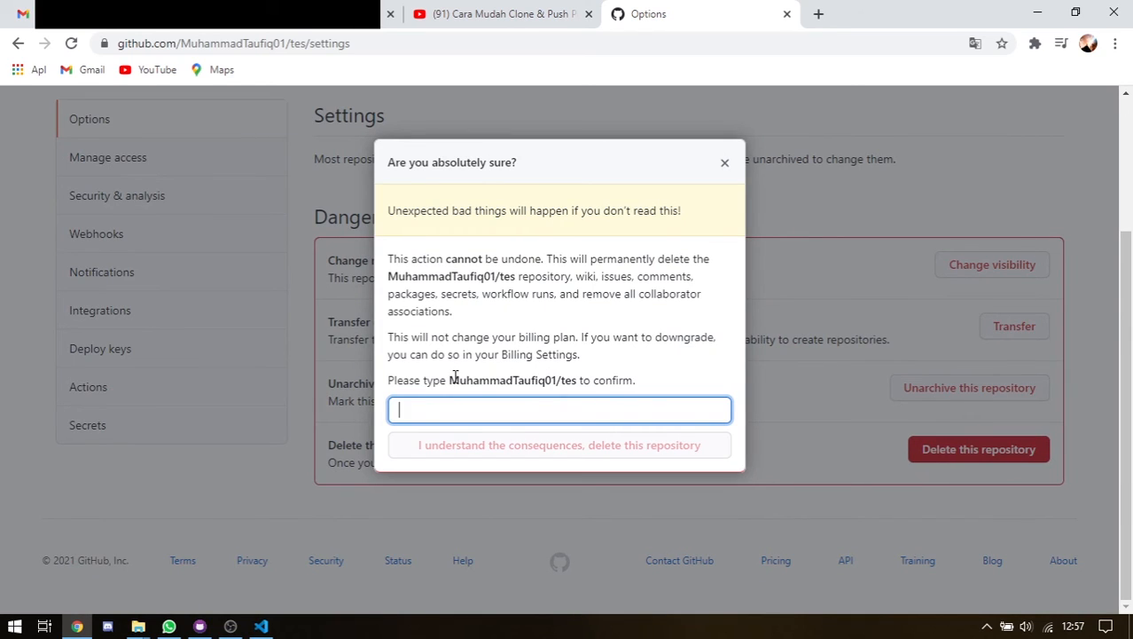
pyautogui.moveTo(453, 380); pyautogui.dragTo(585, 386)
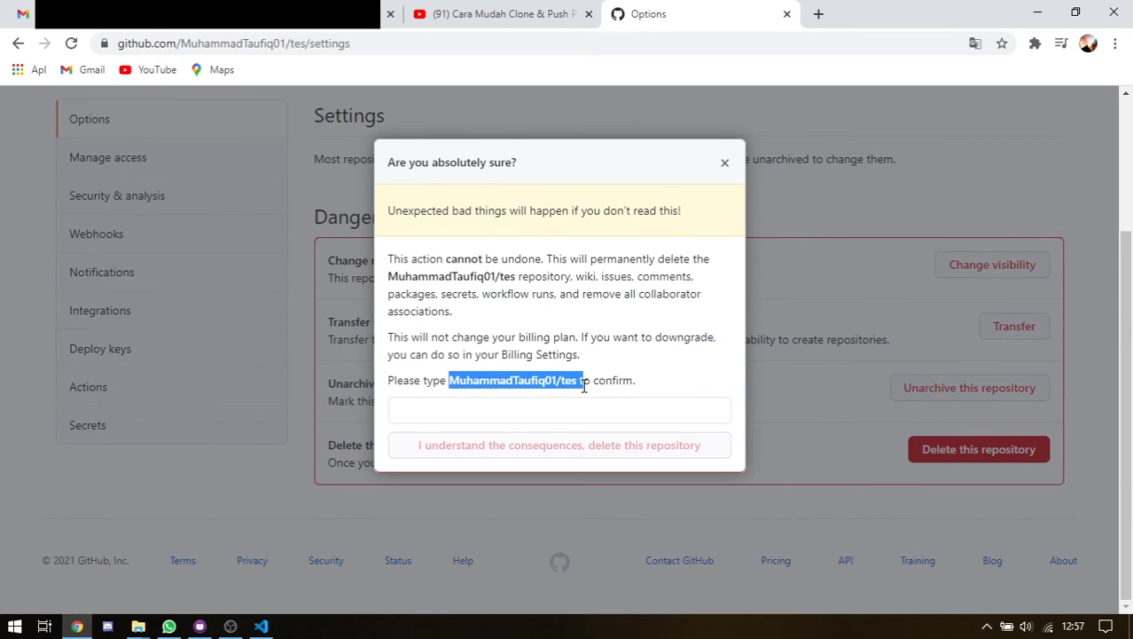
pyautogui.click(747, 191)
pyautogui.click(989, 325)
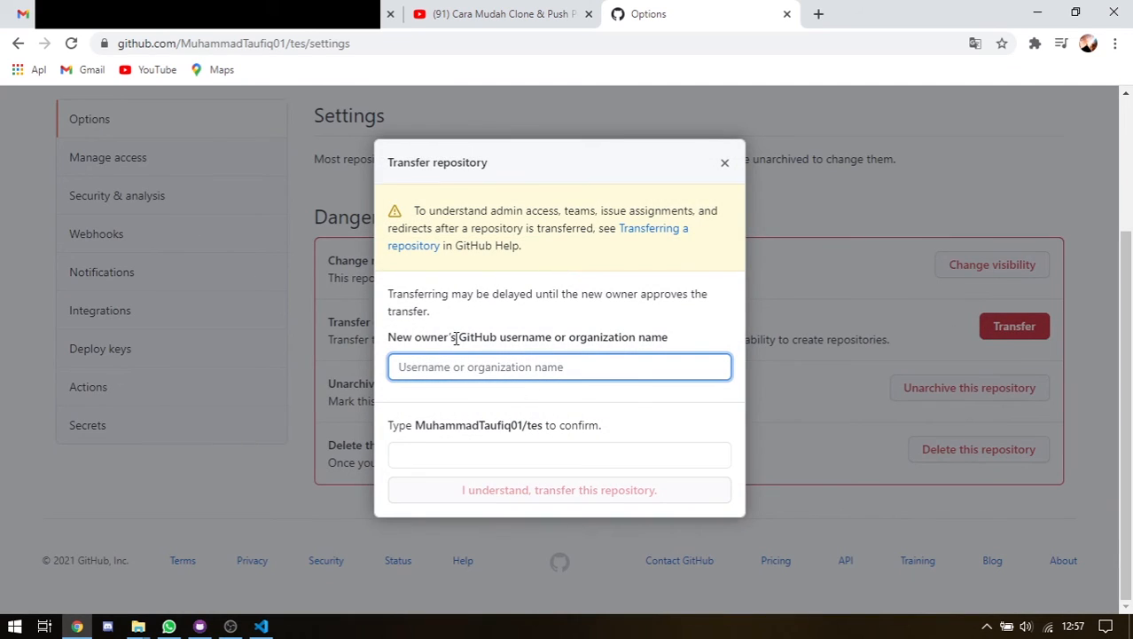
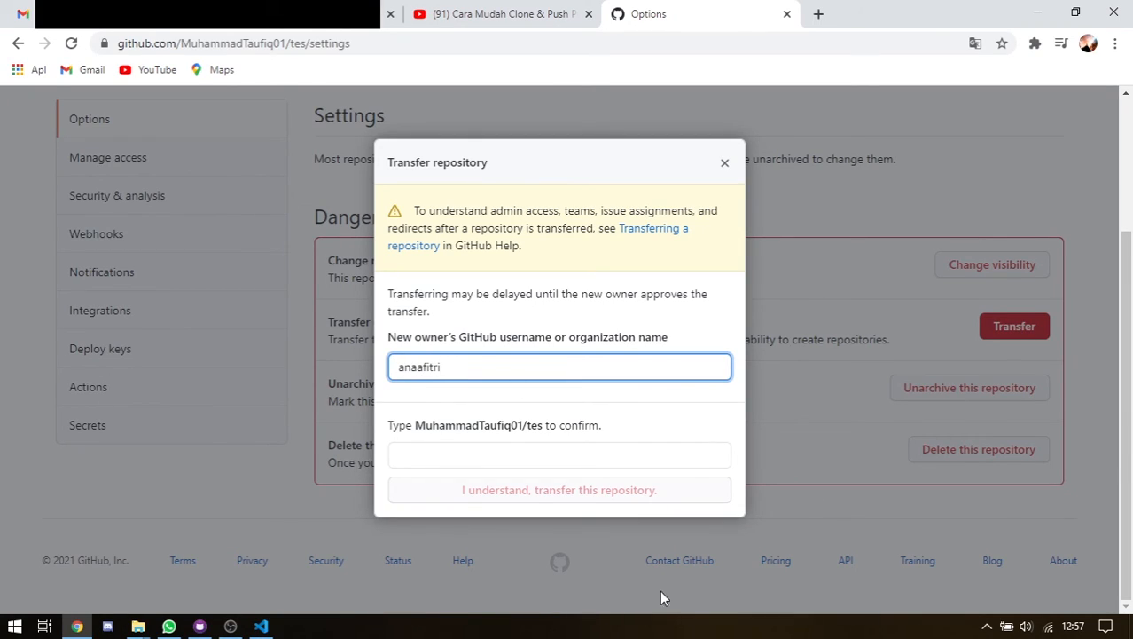
pyautogui.moveTo(415, 425); pyautogui.dragTo(545, 428)
pyautogui.hotkey('ctrl', 'c')
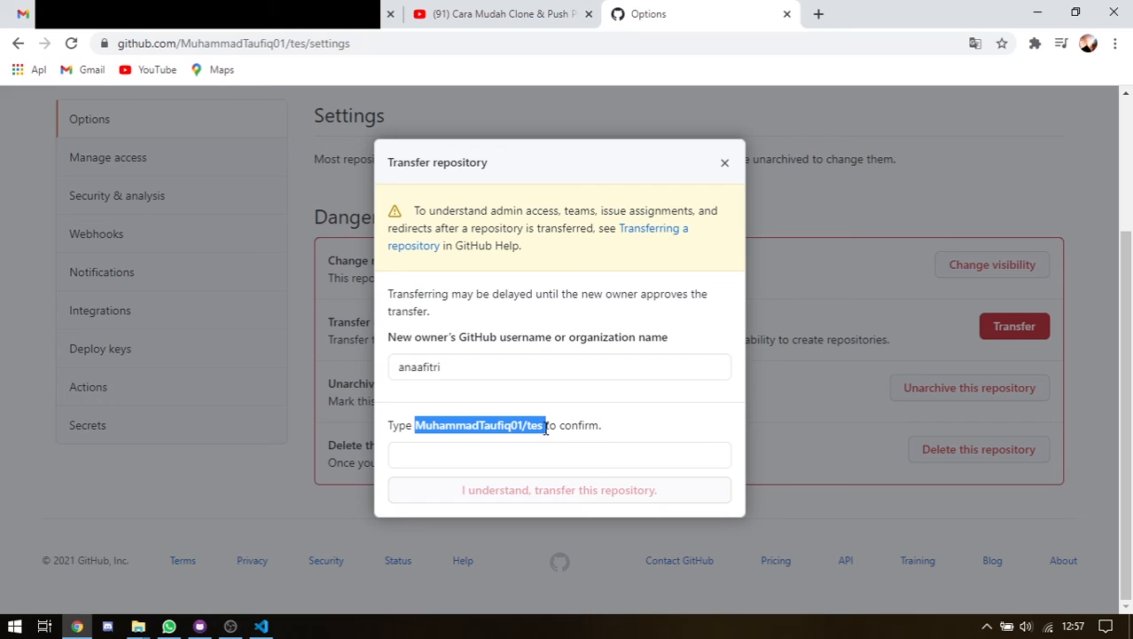
pyautogui.click(478, 455)
pyautogui.hotkey('ctrl', 'v')
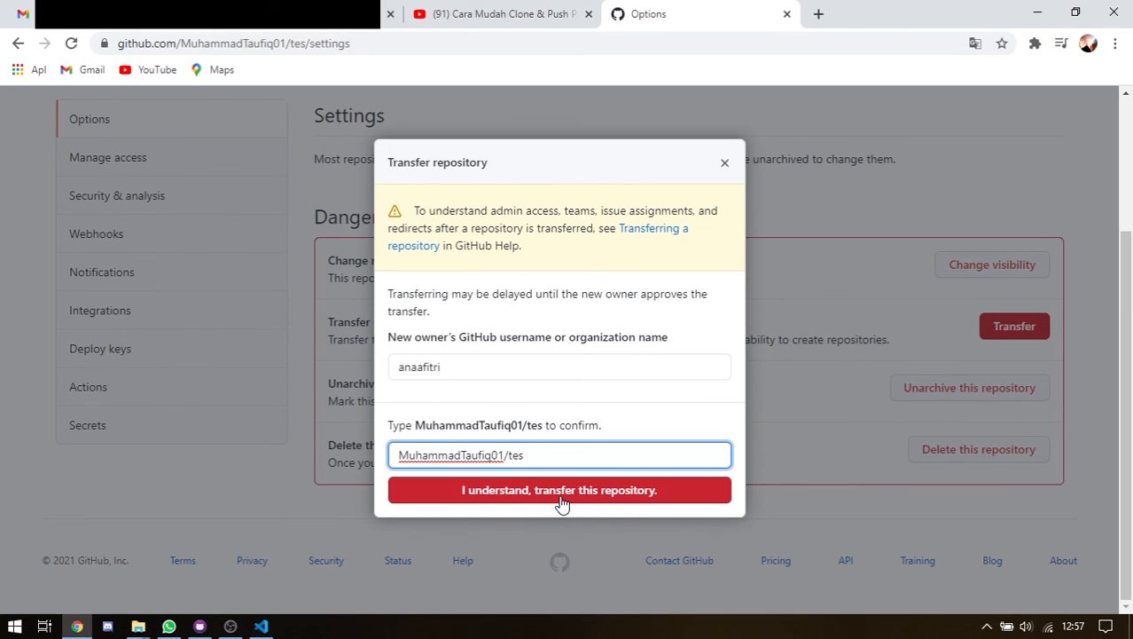
pyautogui.click(723, 164)
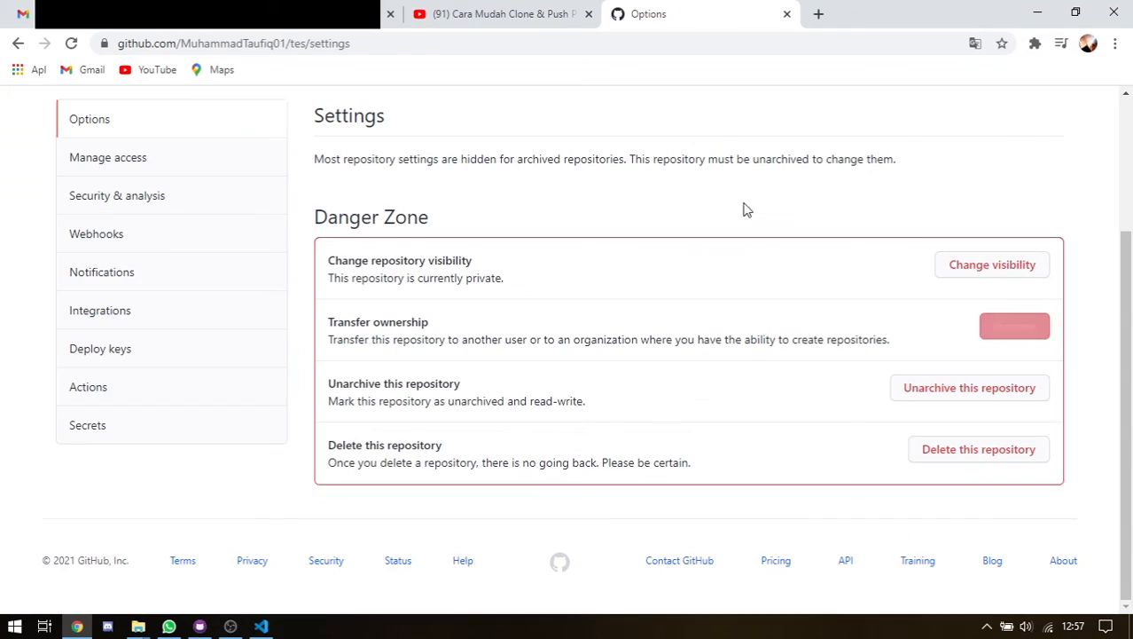
# Permanently delete the tes repository, pasting its name to confirm
pyautogui.click(958, 453)
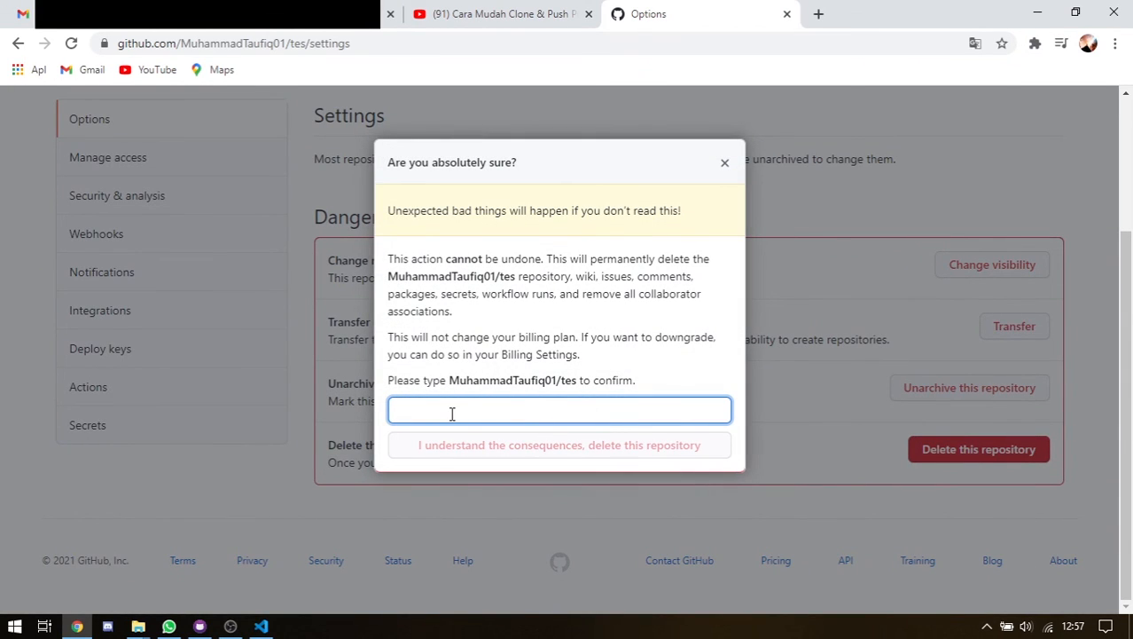
pyautogui.hotkey('ctrl', 'v')
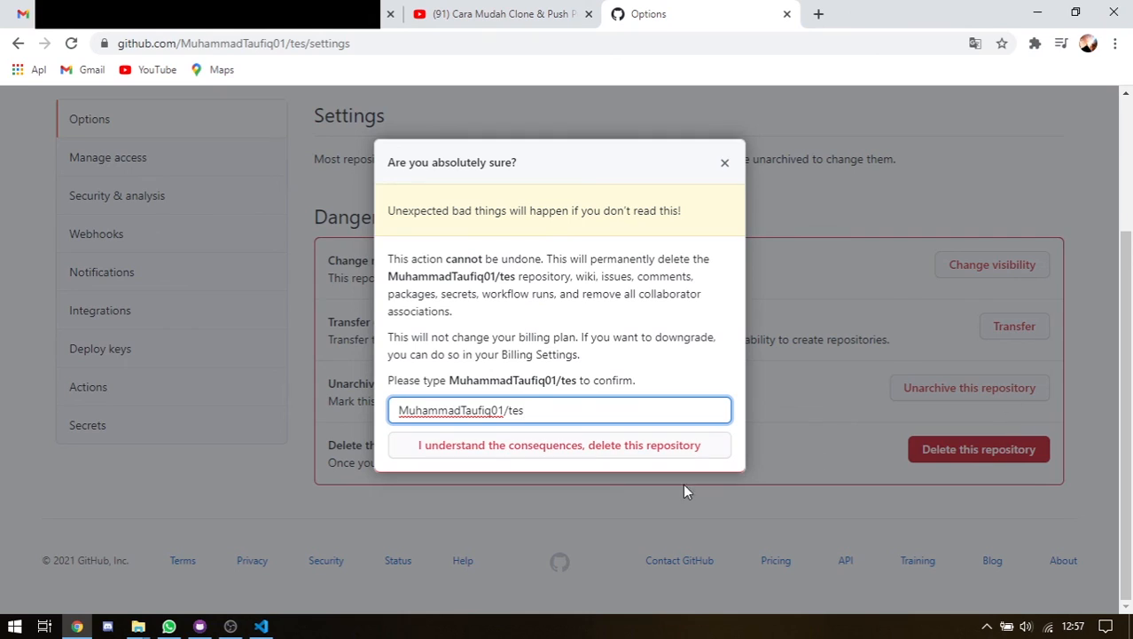
pyautogui.click(606, 454)
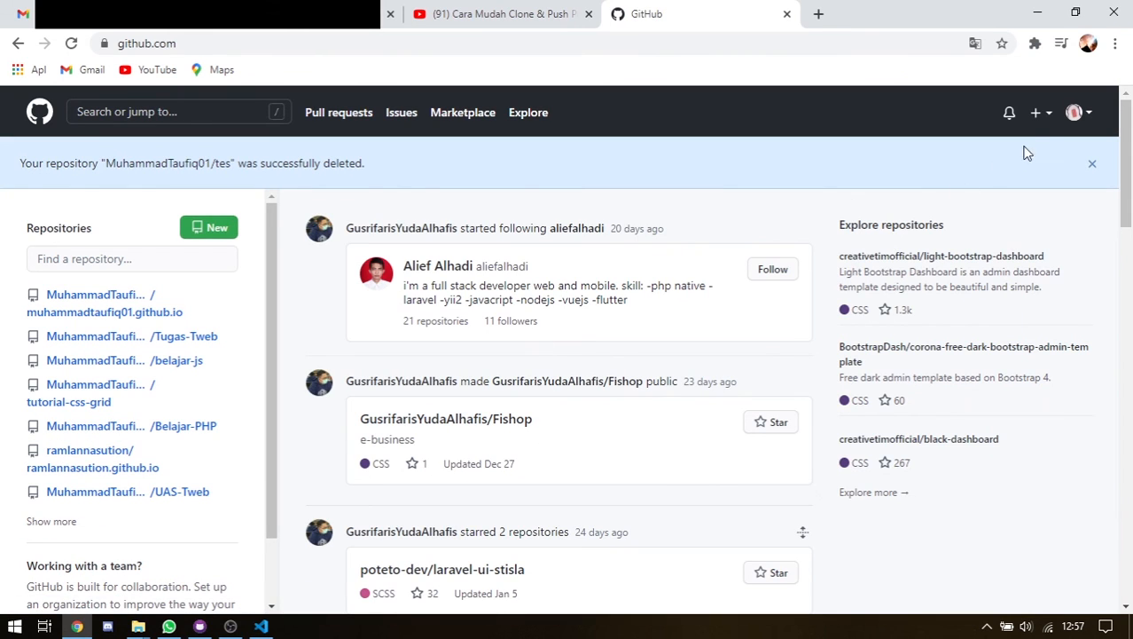
# Check Your repositories shows 8 repositories without tes, then switch back to GitHub Desktop
pyautogui.click(1076, 112)
pyautogui.click(526, 189)
pyautogui.scroll(-3, 157, 355)
pyautogui.scroll(3, 157, 351)
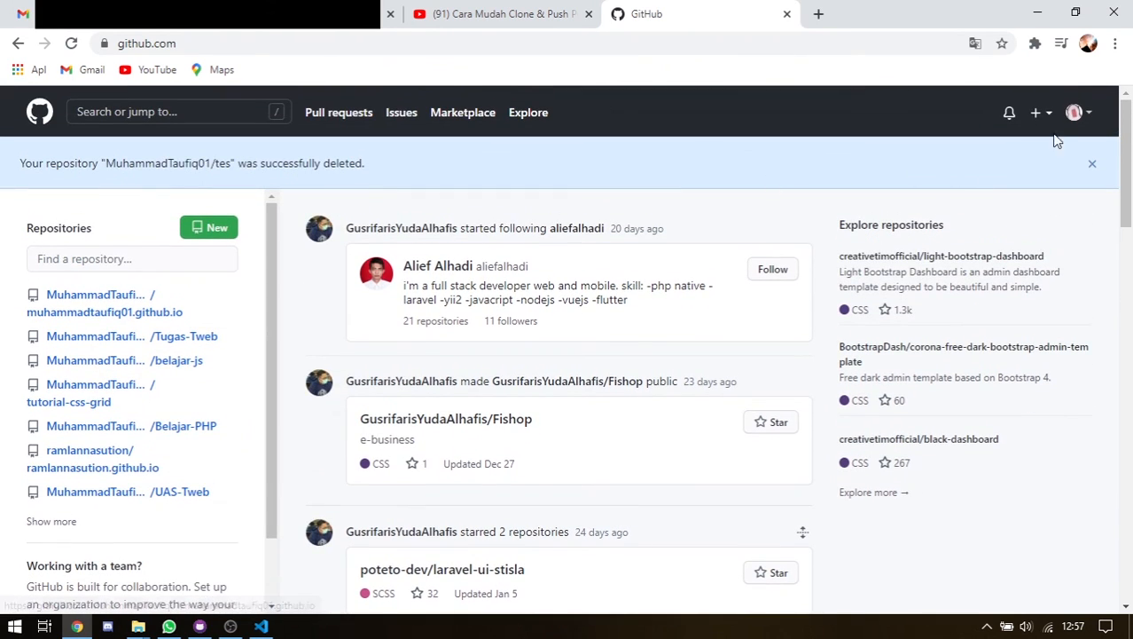
pyautogui.click(1089, 113)
pyautogui.click(1003, 257)
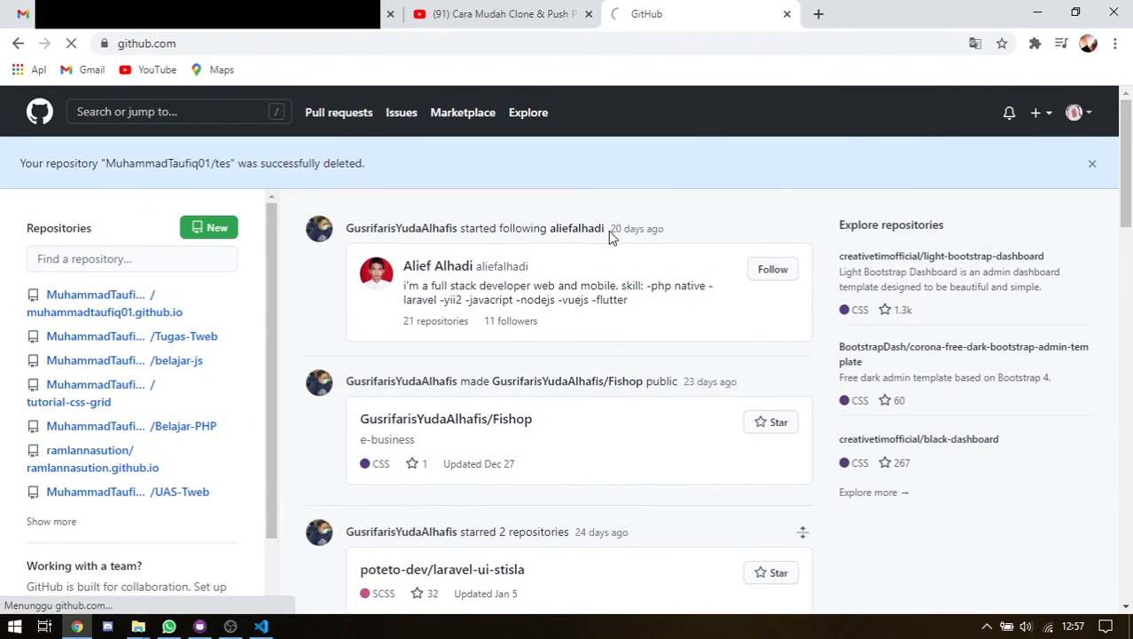
pyautogui.scroll(-7, 382, 343)
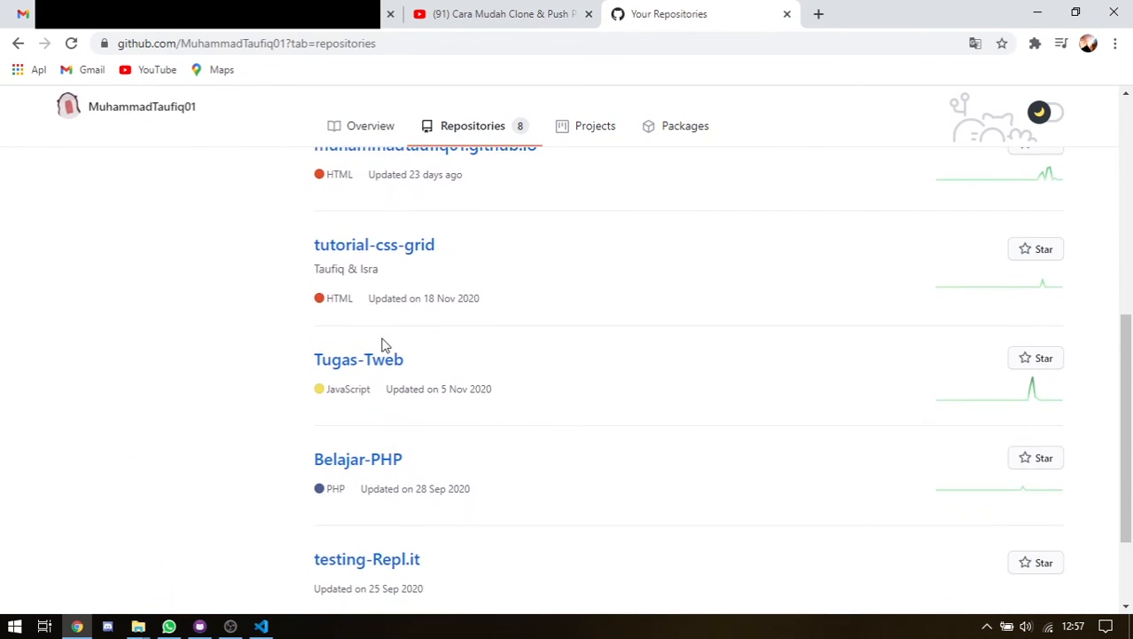
pyautogui.scroll(8, 384, 352)
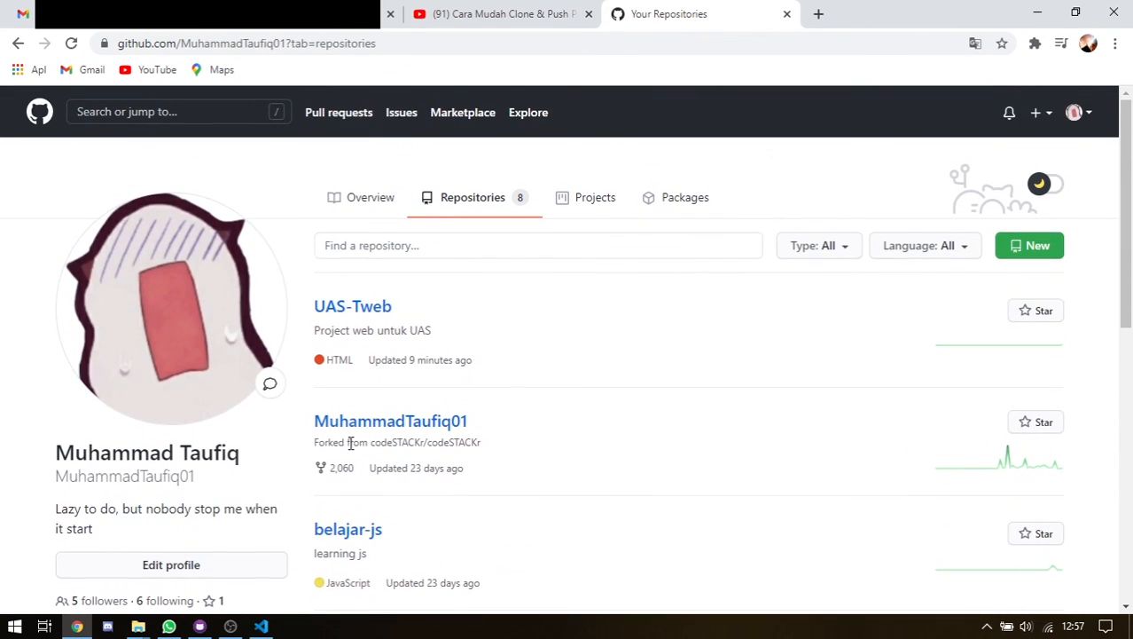
pyautogui.click(201, 626)
pyautogui.click(848, 192)
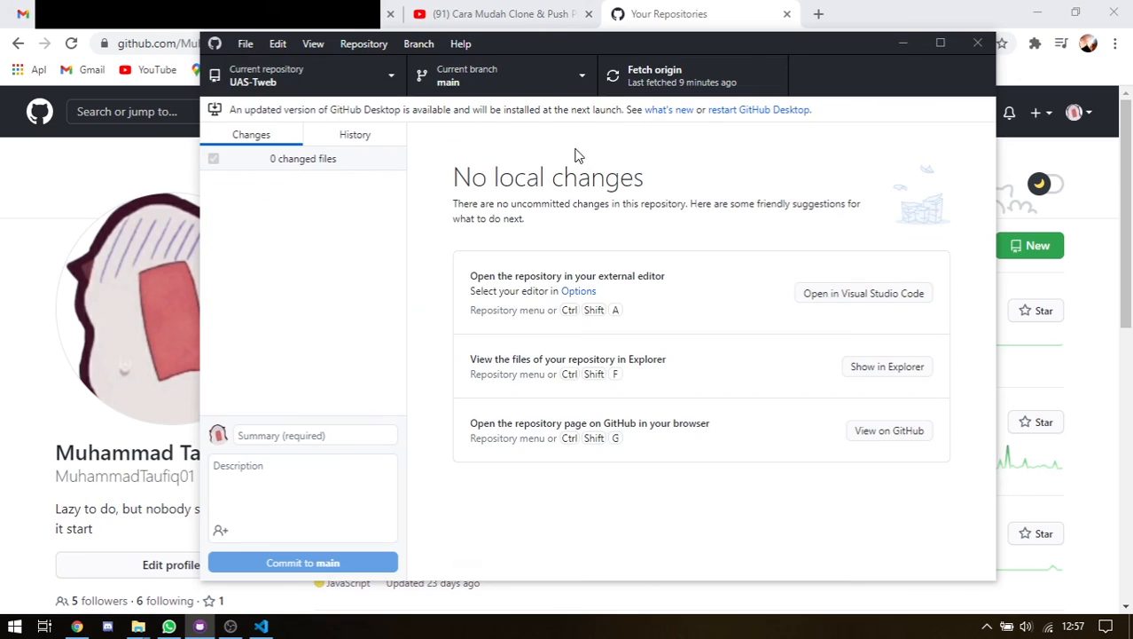
pyautogui.click(266, 75)
pyautogui.click(366, 115)
pyautogui.click(427, 122)
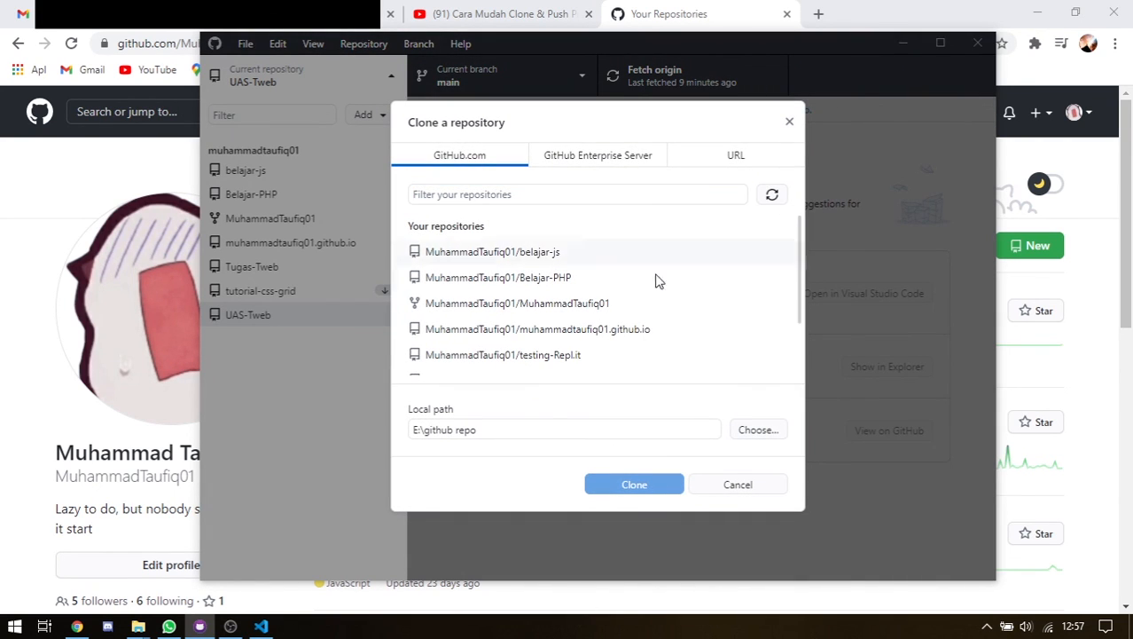
pyautogui.scroll(-3, 575, 296)
pyautogui.scroll(3, 584, 311)
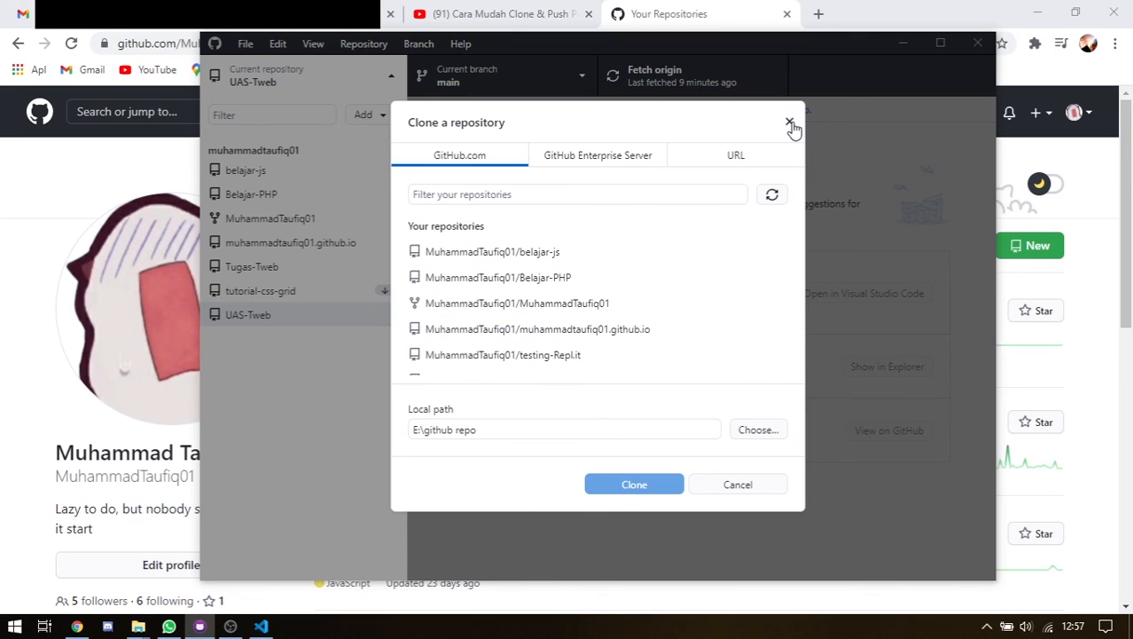
pyautogui.click(790, 123)
pyautogui.click(664, 16)
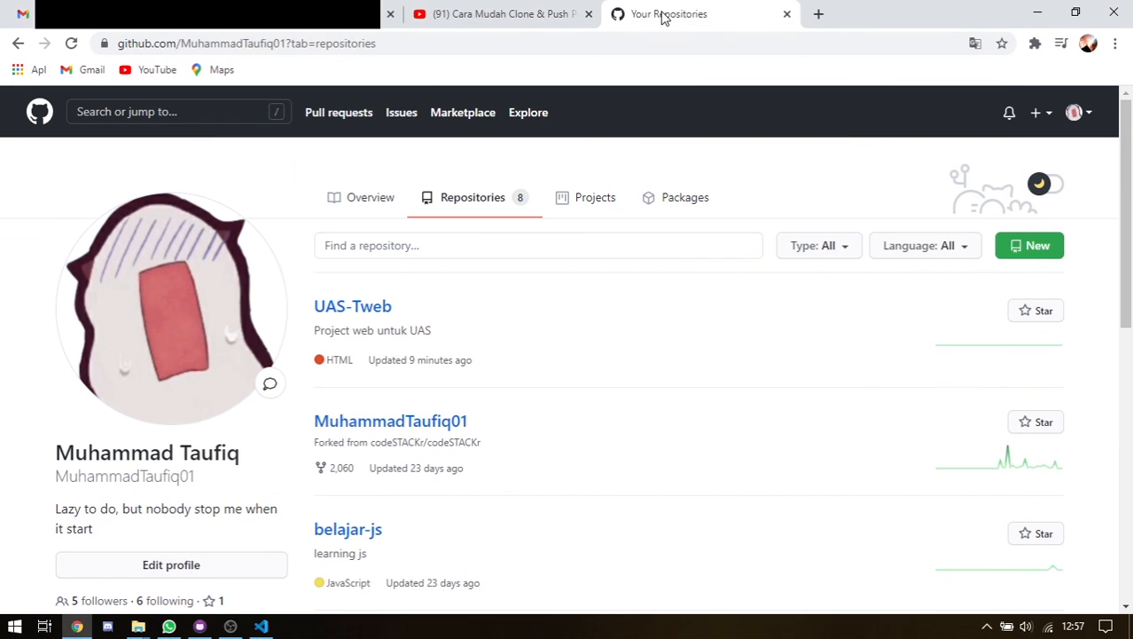
pyautogui.click(229, 626)
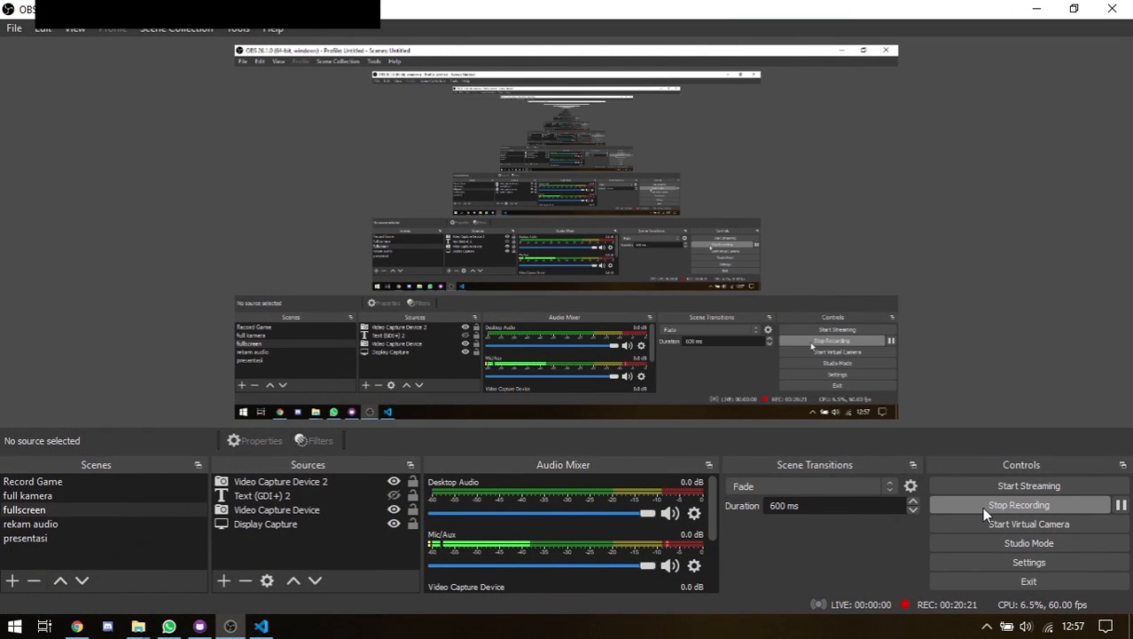